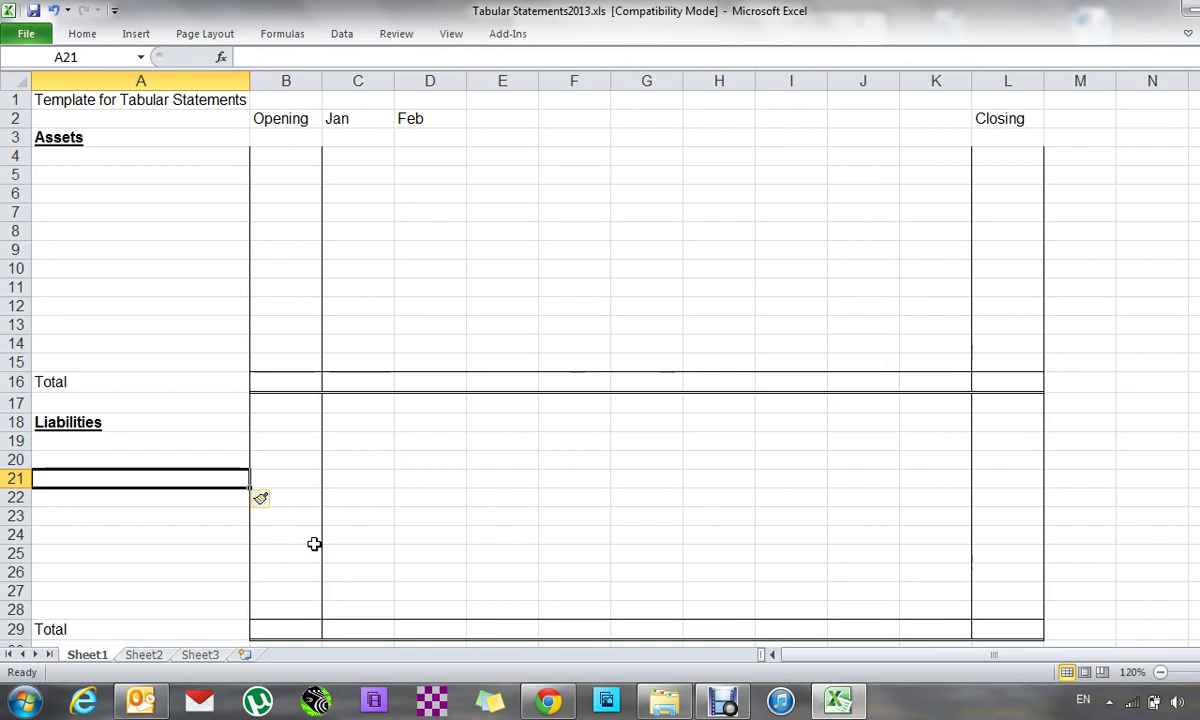
- Type the April, May and June month headings along row 2 after Jan and Feb
{"action": "key", "text": "Up"}
{"action": "key", "text": "Up"}
{"action": "key", "text": "Up"}
{"action": "key", "text": "Up"}
{"action": "key", "text": "Up"}
{"action": "key", "text": "Up"}
{"action": "key", "text": "Up"}
{"action": "key", "text": "Up"}
{"action": "key", "text": "Up"}
{"action": "key", "text": "Up"}
{"action": "key", "text": "Up"}
{"action": "key", "text": "Up"}
{"action": "key", "text": "Up"}
{"action": "key", "text": "Up"}
{"action": "key", "text": "Up"}
{"action": "key", "text": "Up"}
{"action": "key", "text": "Up"}
{"action": "key", "text": "Up"}
{"action": "key", "text": "Up"}
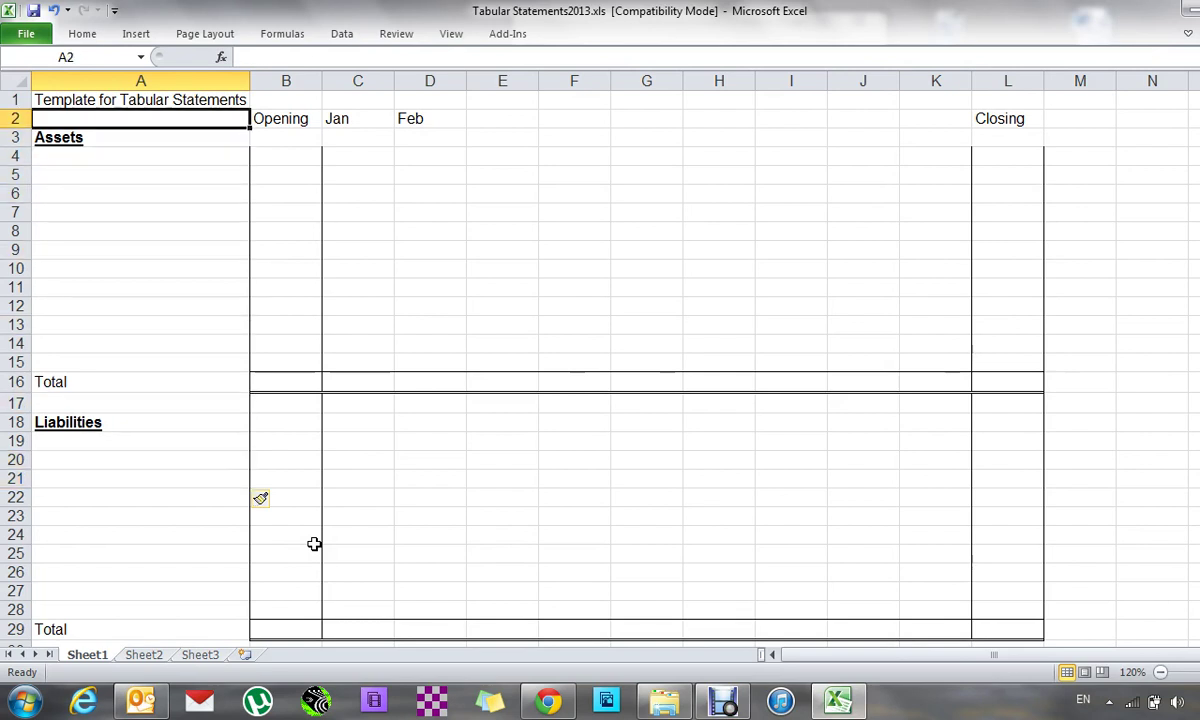
{"action": "key", "text": "Right"}
{"action": "key", "text": "Right"}
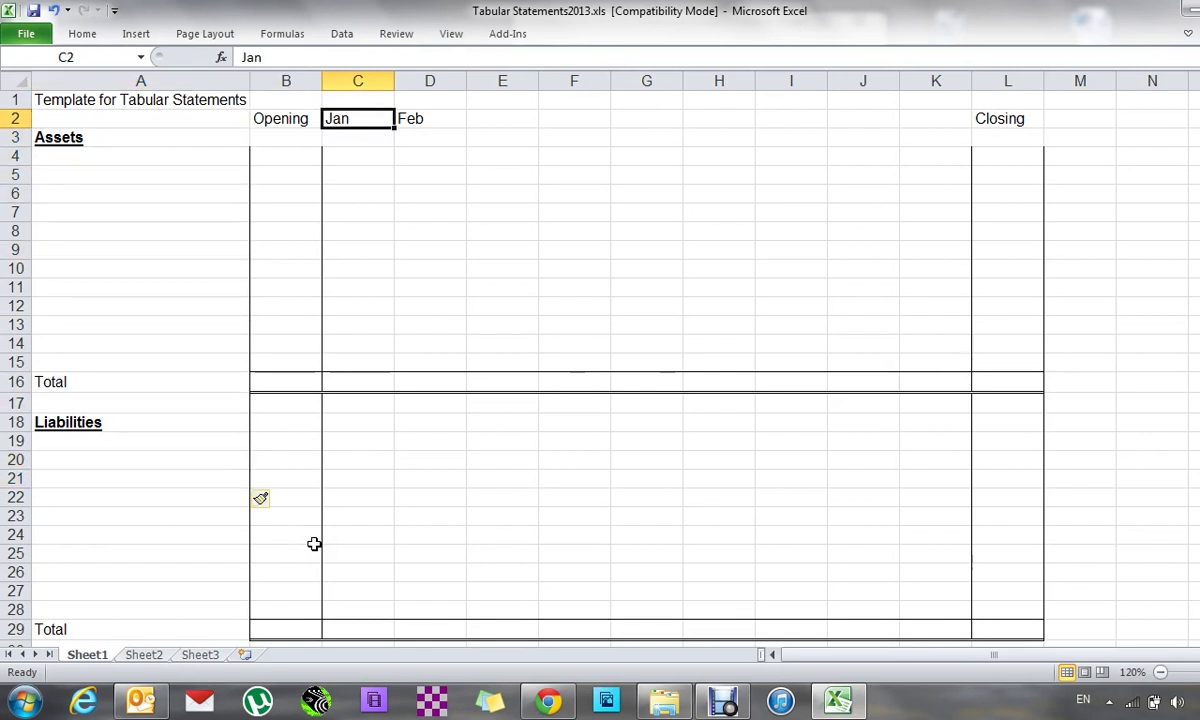
{"action": "key", "text": "Right"}
{"action": "key", "text": "Right"}
{"action": "type", "text": "April"}
{"action": "key", "text": "Right"}
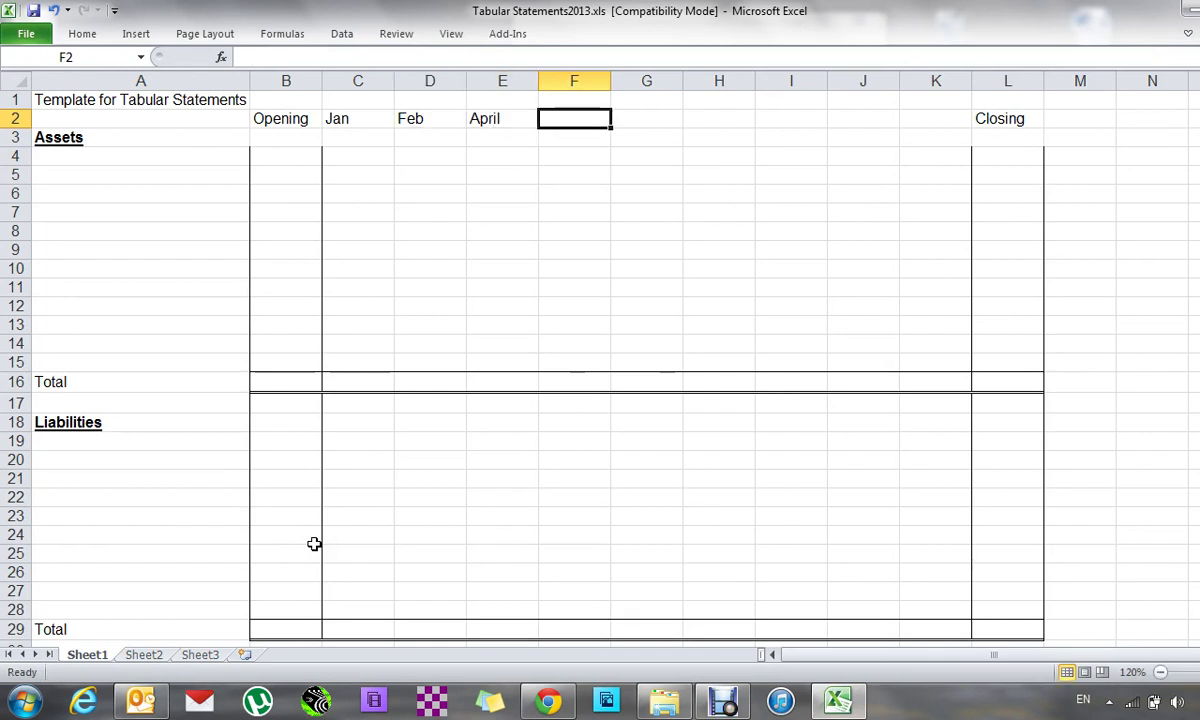
{"action": "type", "text": "May"}
{"action": "key", "text": "Right"}
{"action": "type", "text": "June"}
{"action": "key", "text": "Right"}
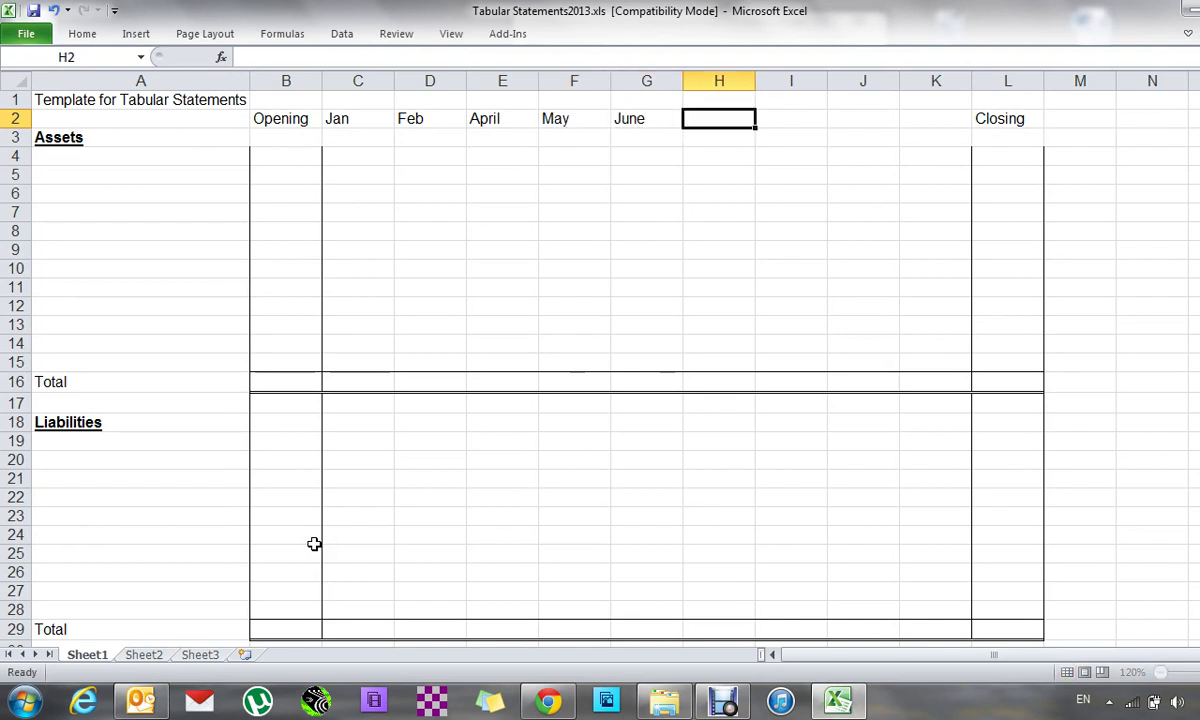
- Add the Aug and Dec headings to complete the month row before Closing
{"action": "type", "text": "Aug"}
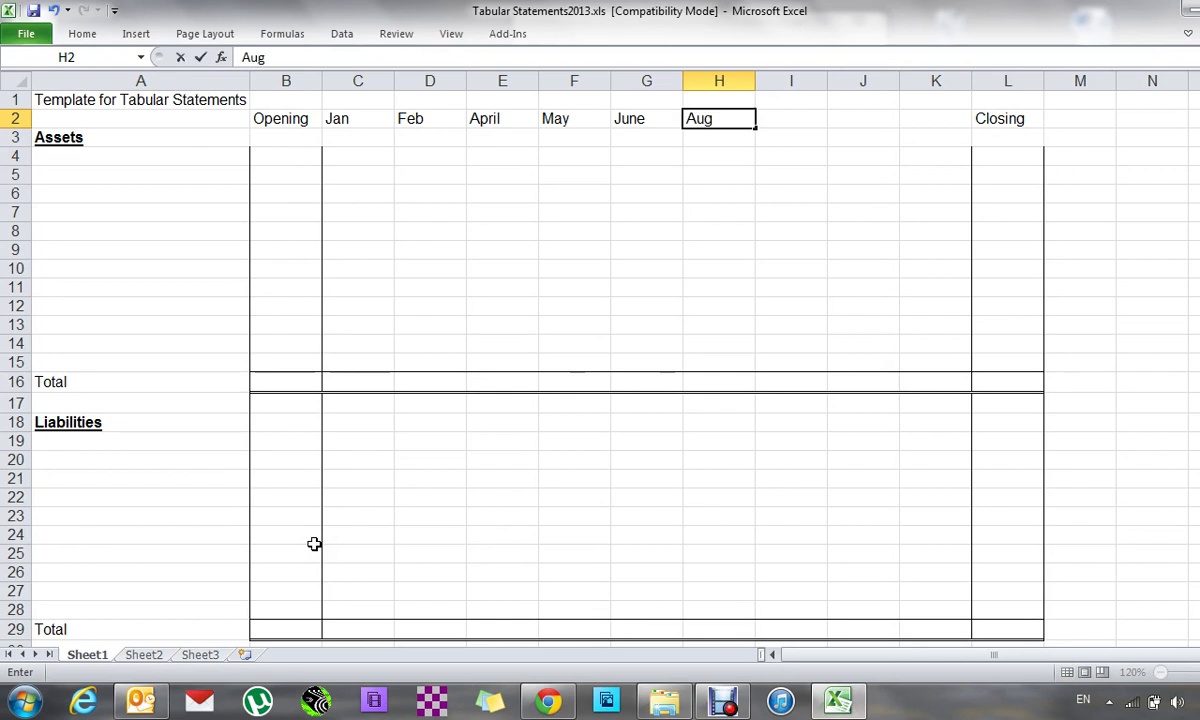
{"action": "key", "text": "Right"}
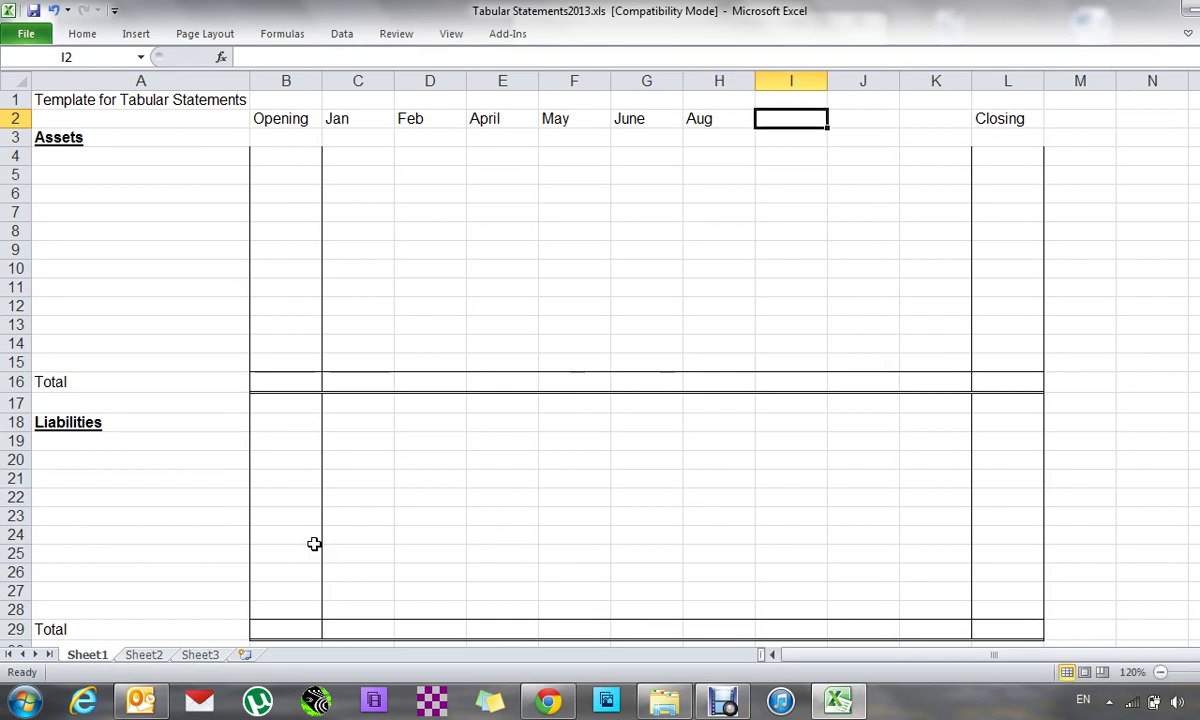
{"action": "type", "text": "Dec"}
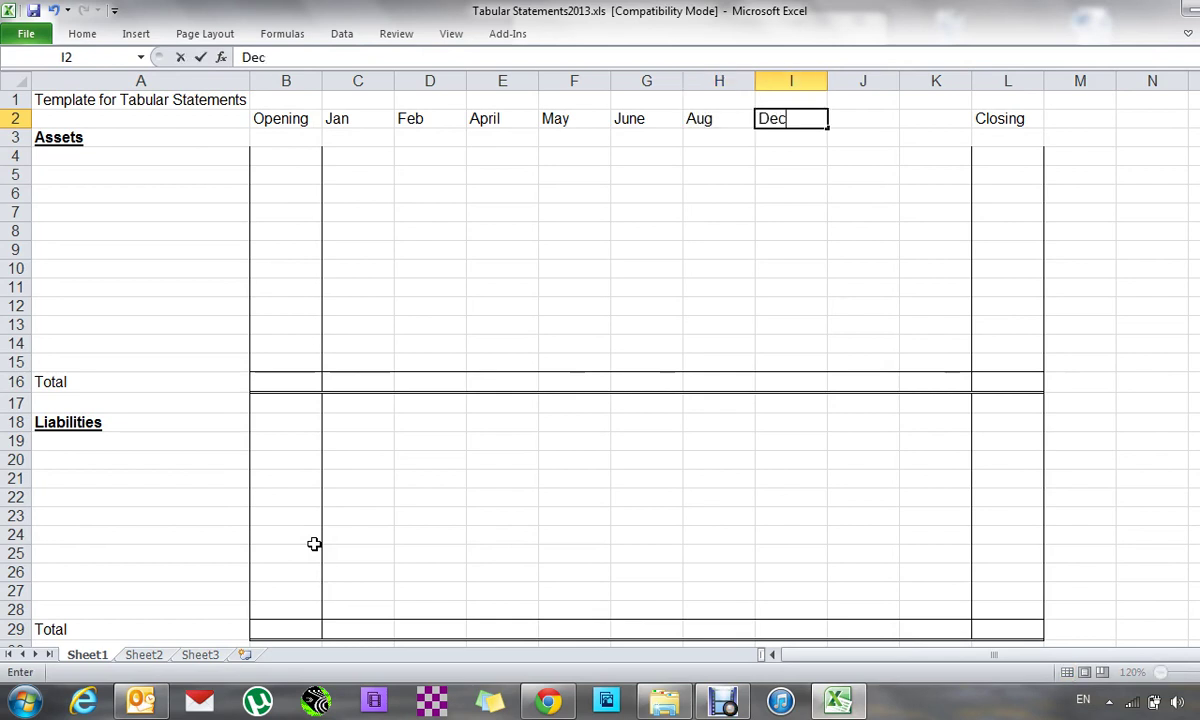
{"action": "key", "text": "Right"}
{"action": "key", "text": "Left"}
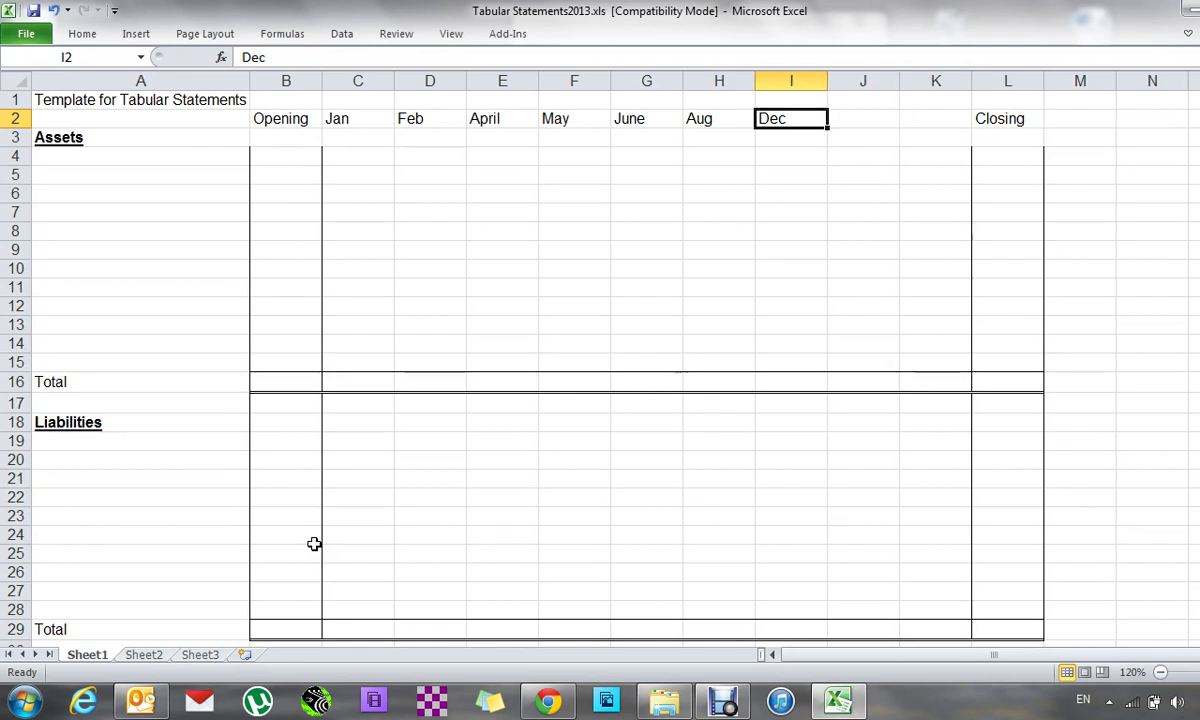
{"action": "key", "text": "Left"}
{"action": "key", "text": "Left"}
{"action": "key", "text": "Left"}
{"action": "key", "text": "Left"}
{"action": "key", "text": "Left"}
{"action": "key", "text": "Left"}
{"action": "key", "text": "Left"}
{"action": "key", "text": "Down"}
{"action": "key", "text": "Left"}
- List Goodwill, Land and Buildings and Prov for Deprec L+B under Assets
{"action": "key", "text": "Down"}
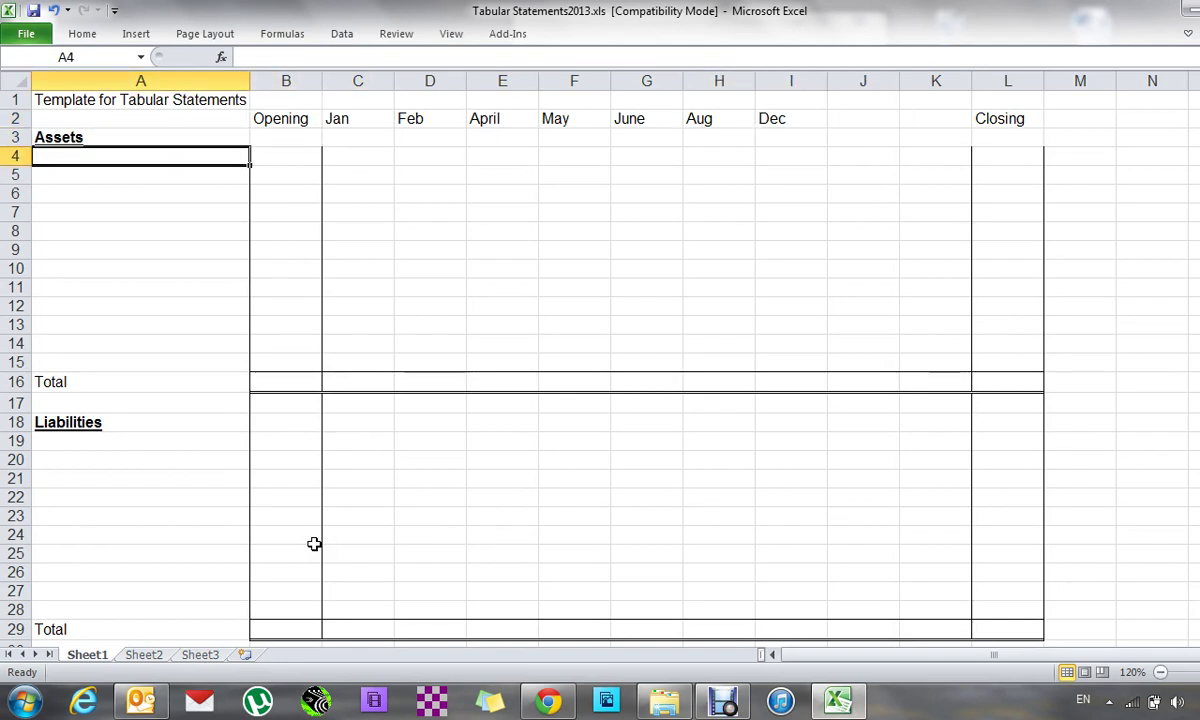
{"action": "type", "text": "Good"}
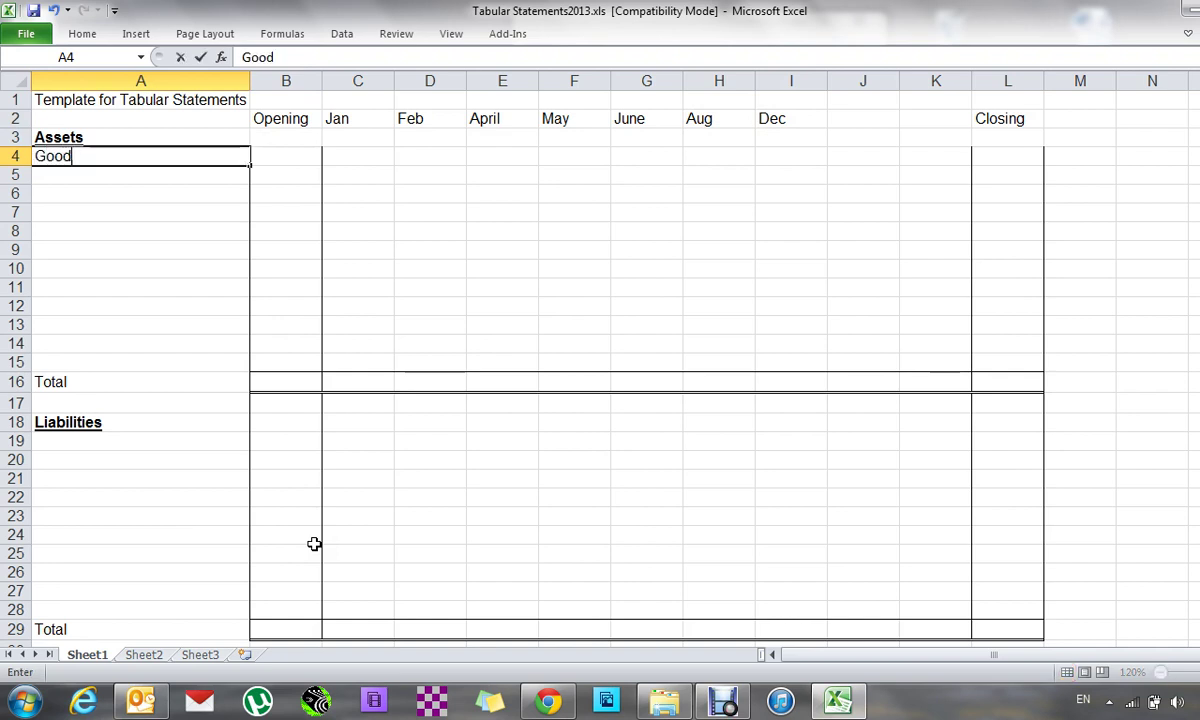
{"action": "type", "text": "will"}
{"action": "key", "text": "Return"}
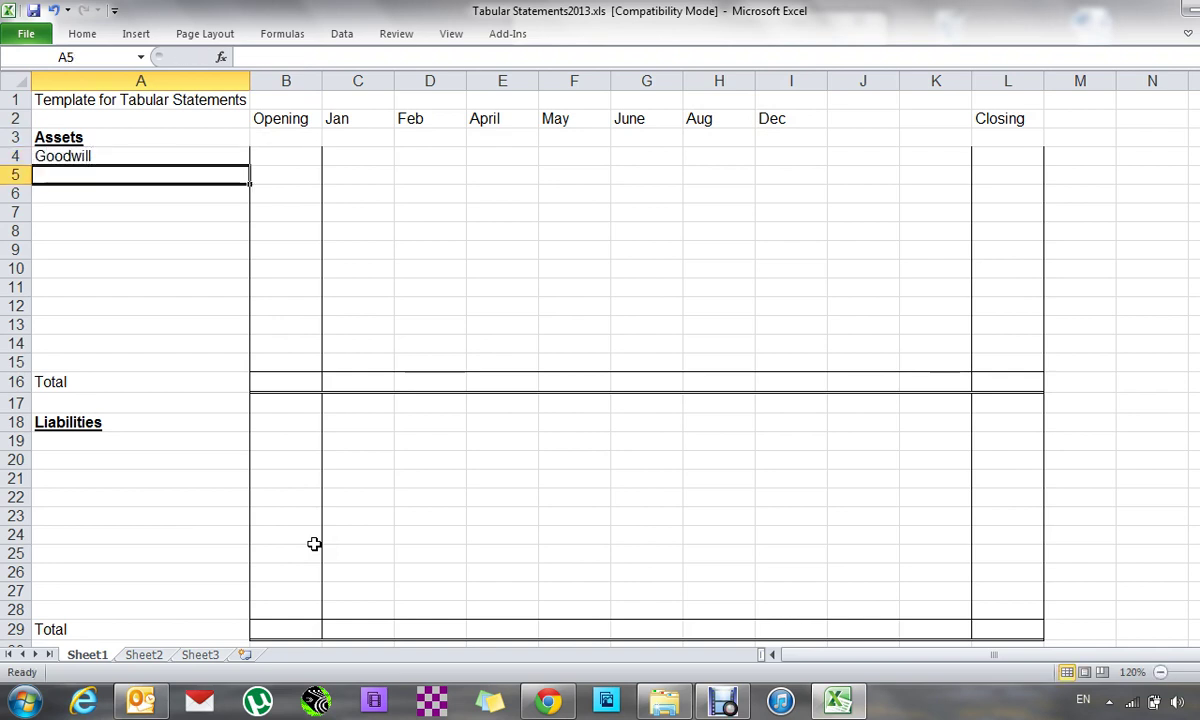
{"action": "type", "text": "Land and Buildings"}
{"action": "key", "text": "Return"}
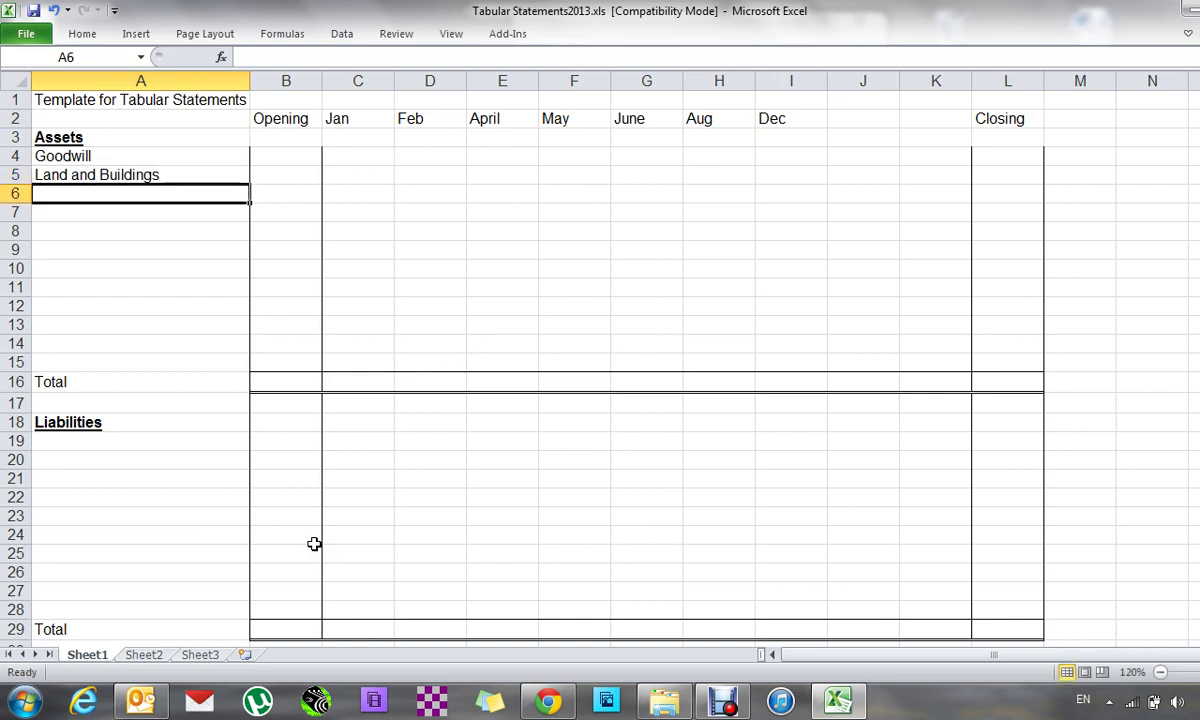
{"action": "type", "text": "Prov fo"}
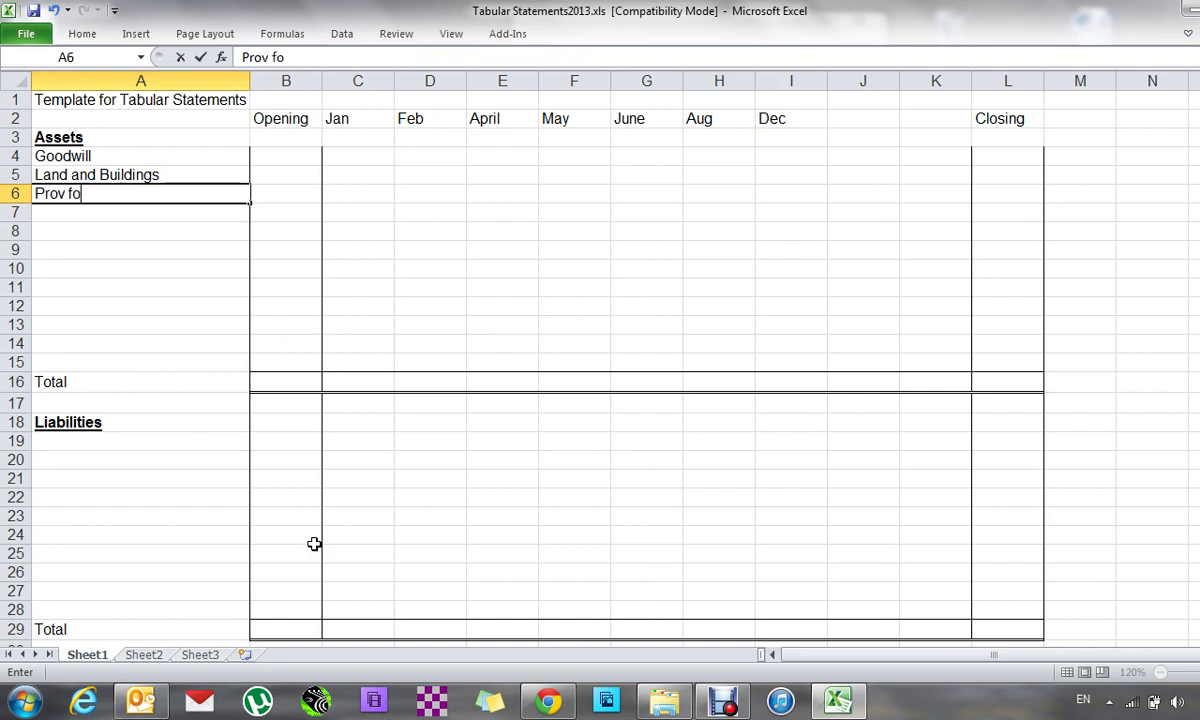
{"action": "type", "text": "r Deprec"}
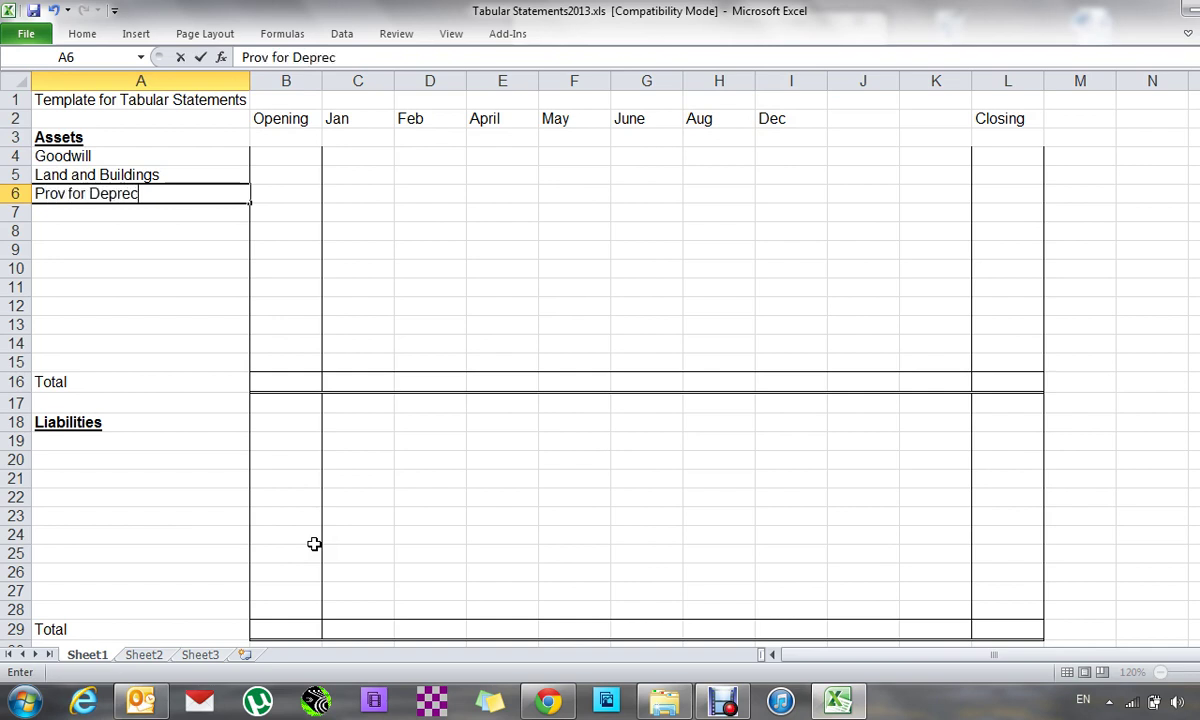
{"action": "key", "text": "Return"}
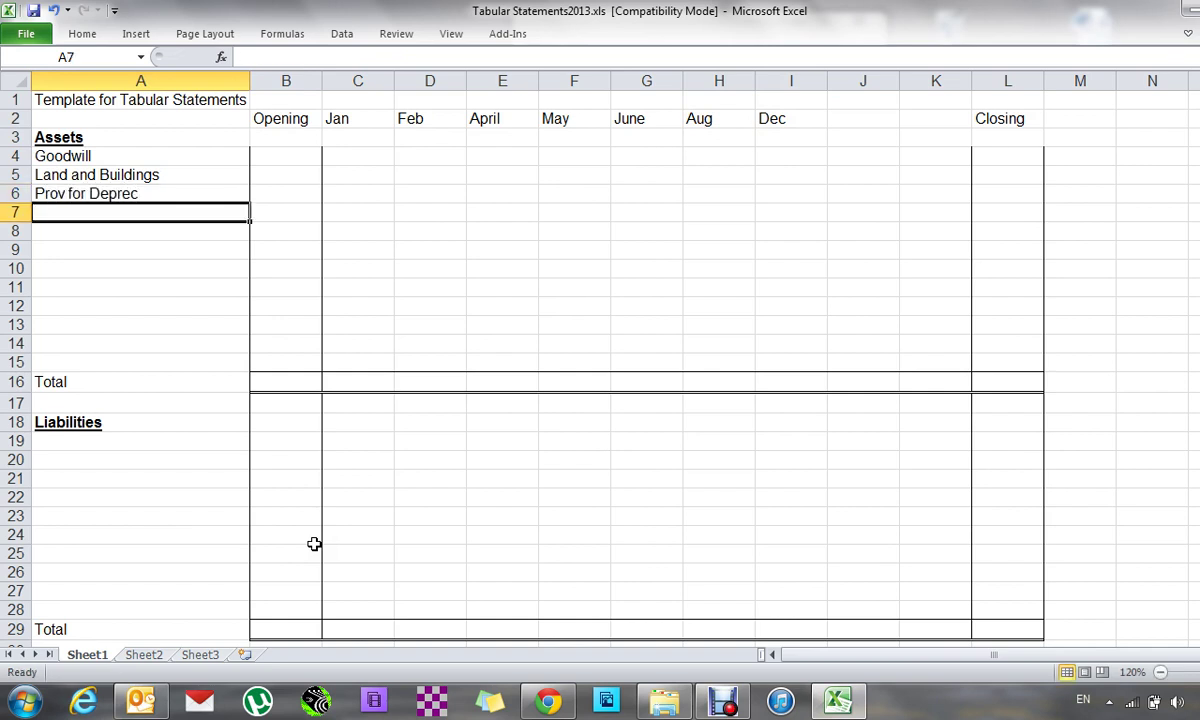
{"action": "key", "text": "Up"}
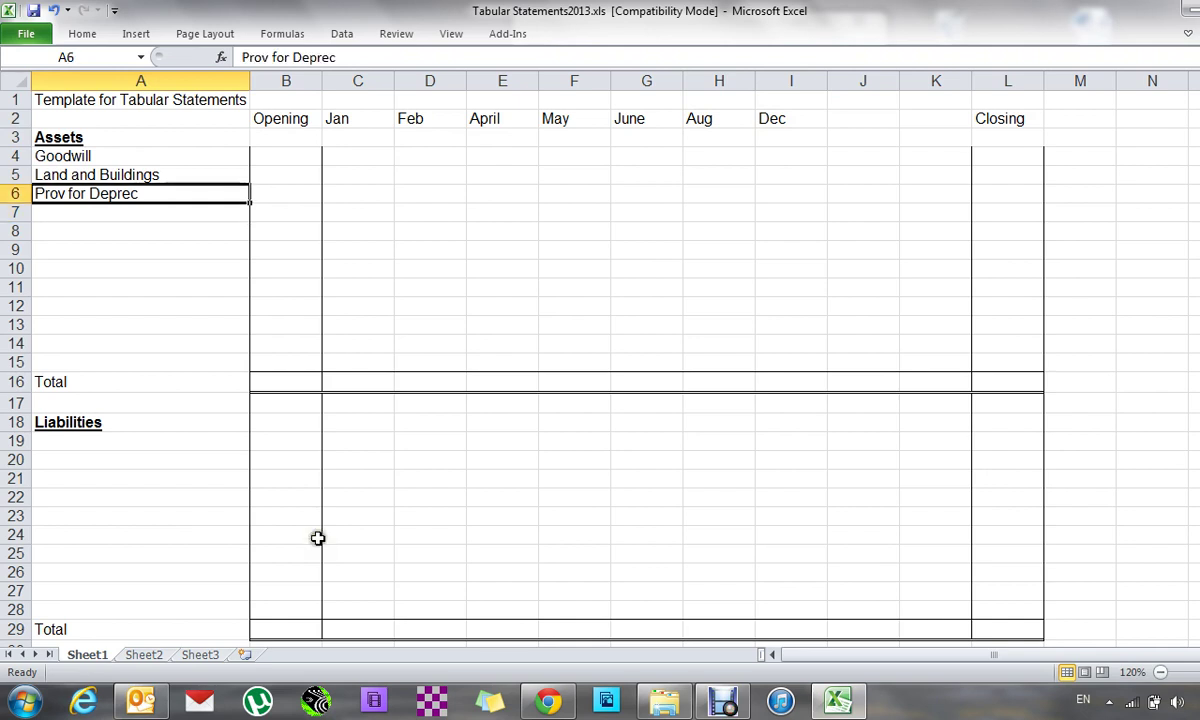
{"action": "left_click", "coordinate": [371, 60]}
{"action": "type", "text": "L"}
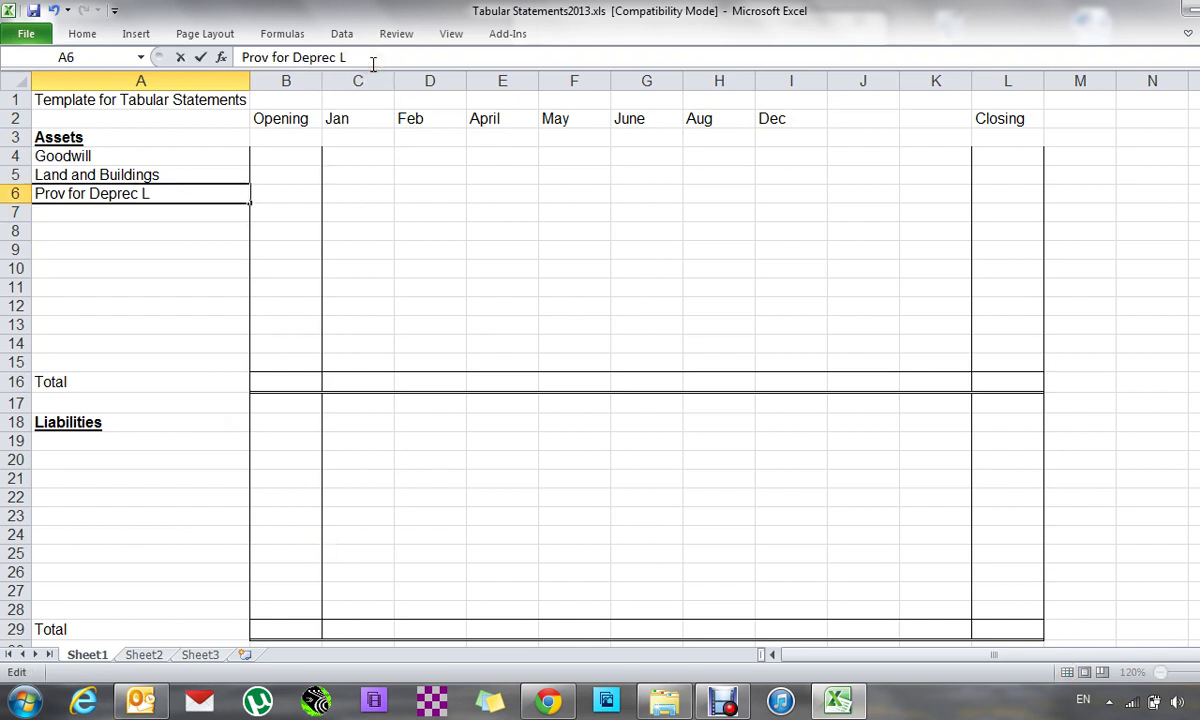
{"action": "type", "text": "+B"}
{"action": "key", "text": "Return"}
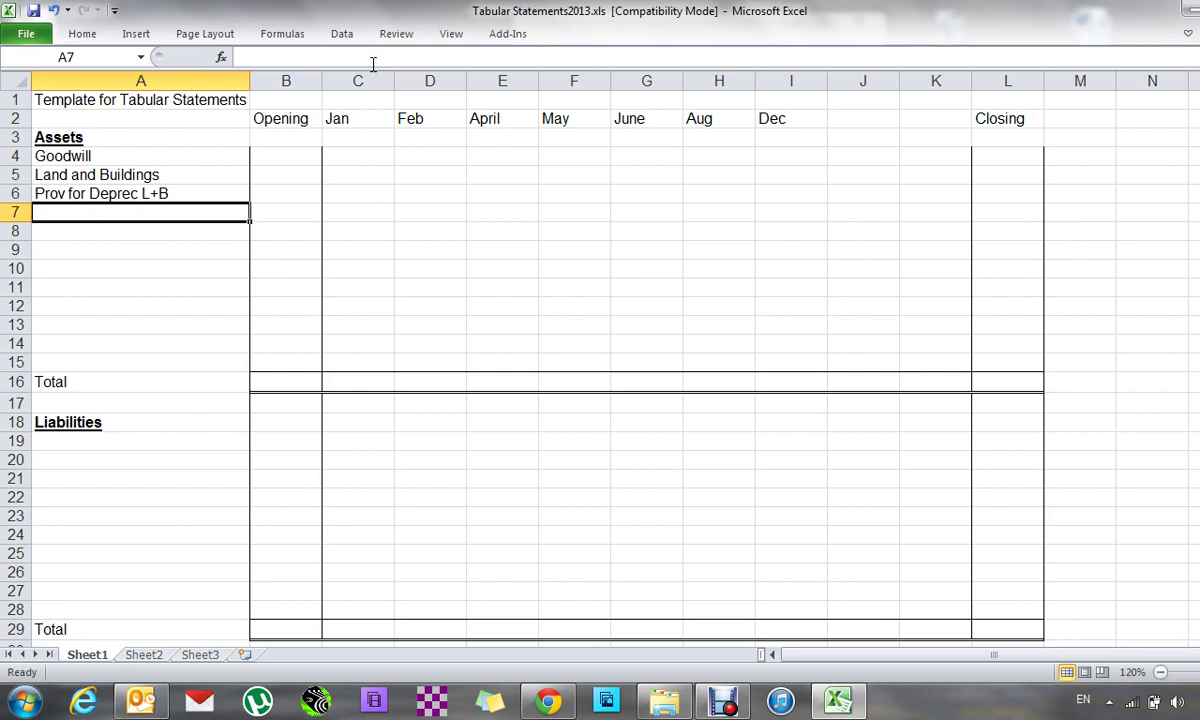
- Add Delivery Vans and Prov for Deprec Vans as the next asset lines
{"action": "type", "text": "Deli"}
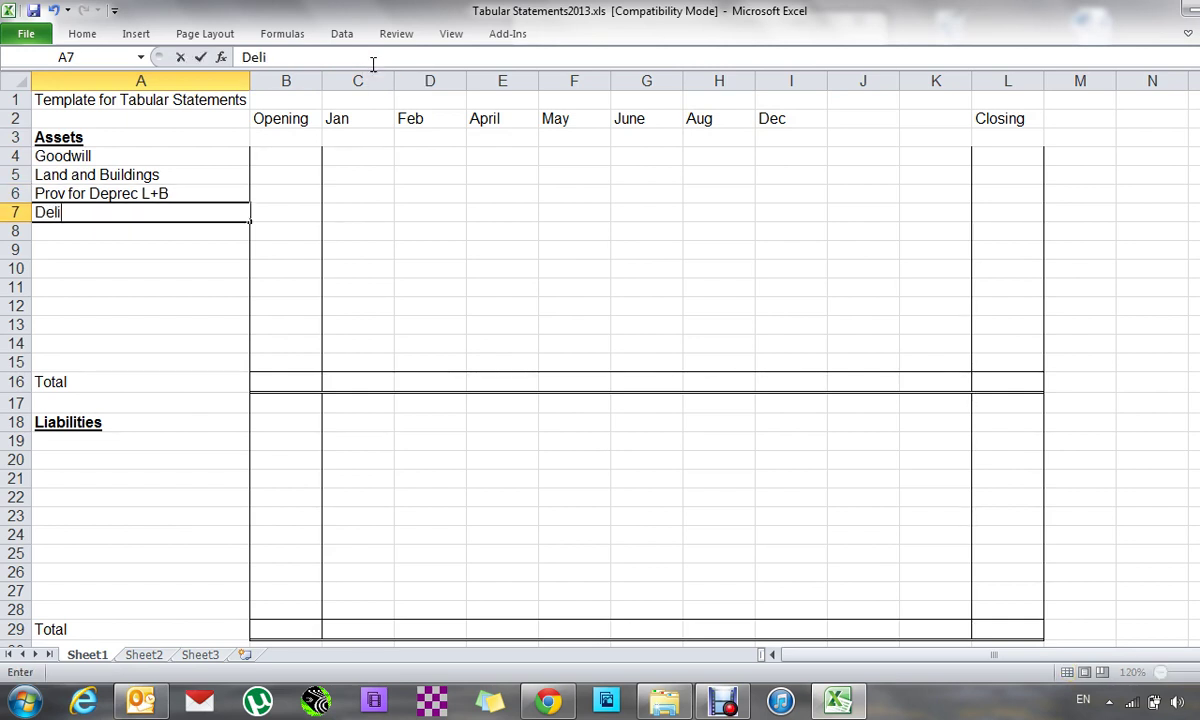
{"action": "type", "text": "very Vans"}
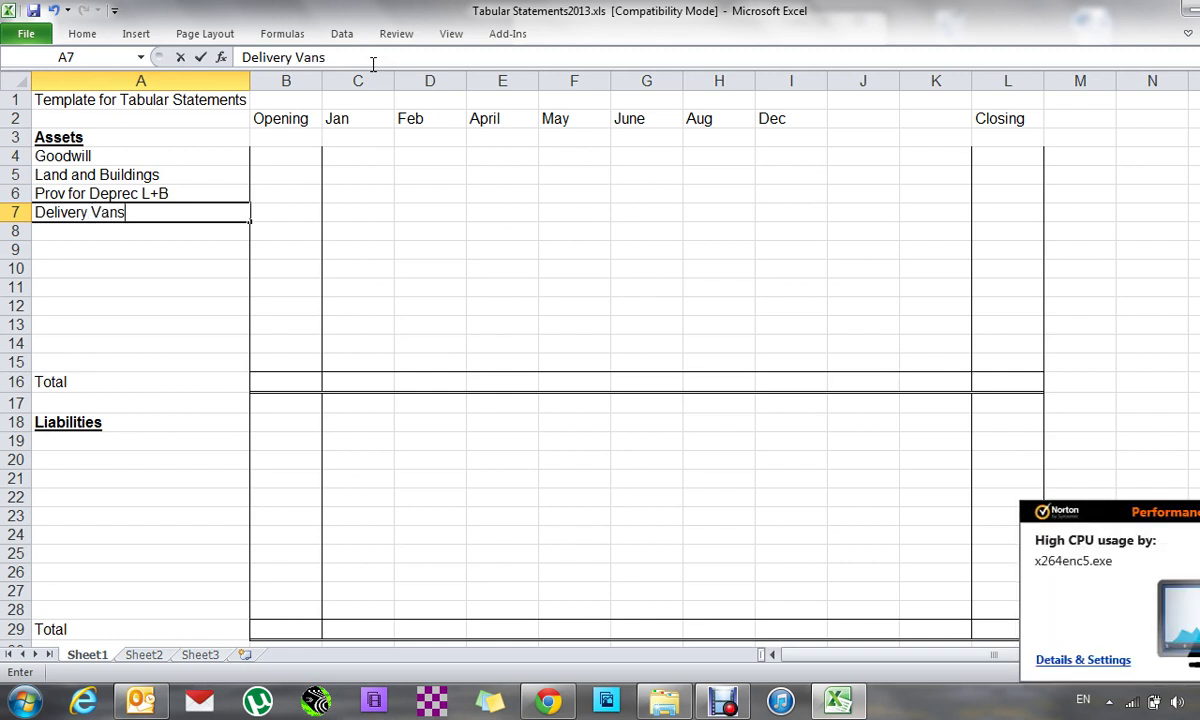
{"action": "key", "text": "Return"}
{"action": "type", "text": "Prov"}
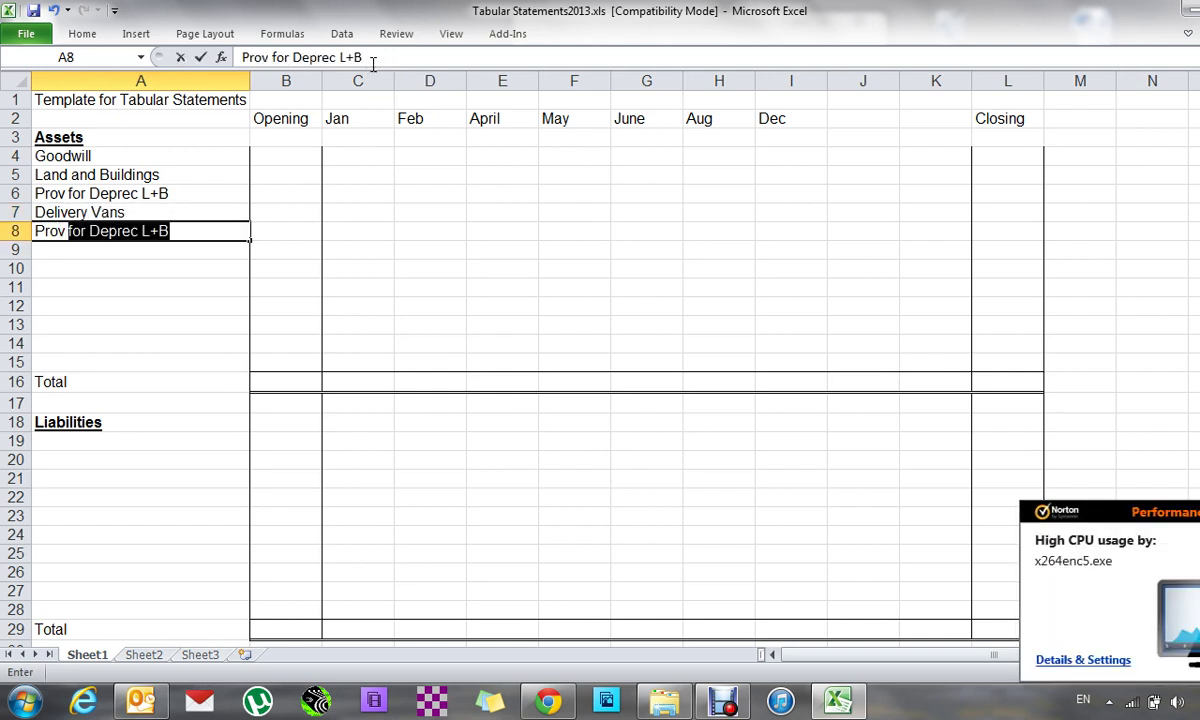
{"action": "type", "text": " for Dep"}
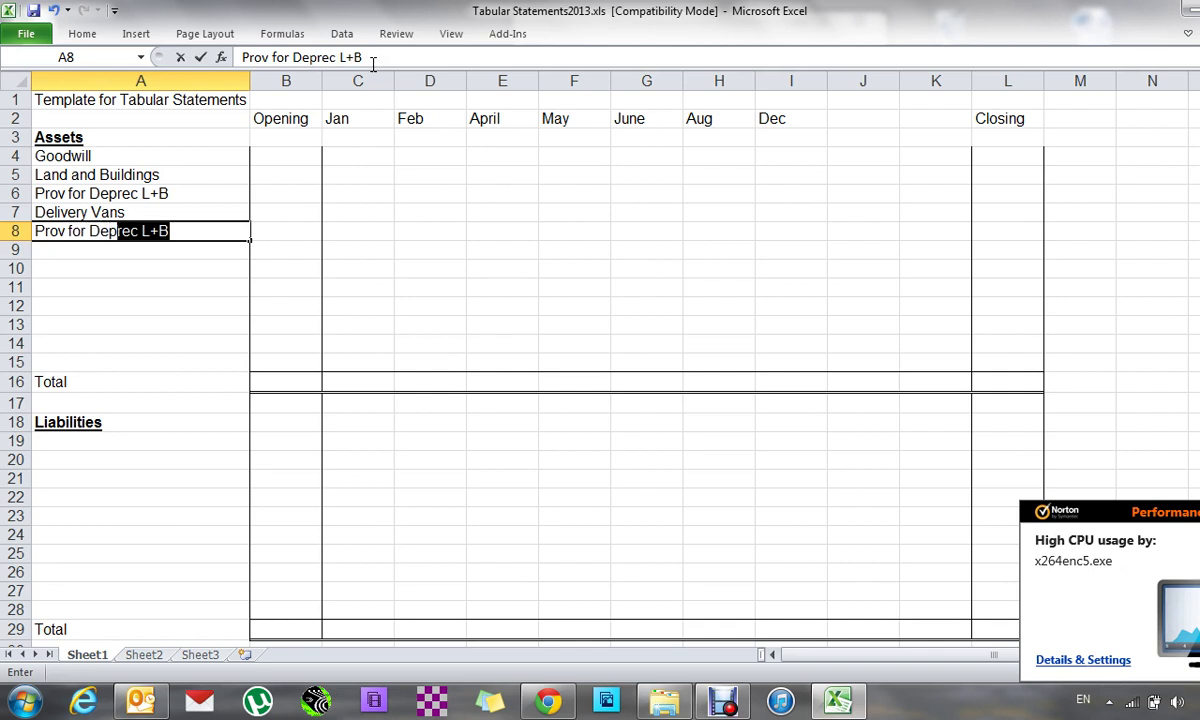
{"action": "type", "text": "rec Vans"}
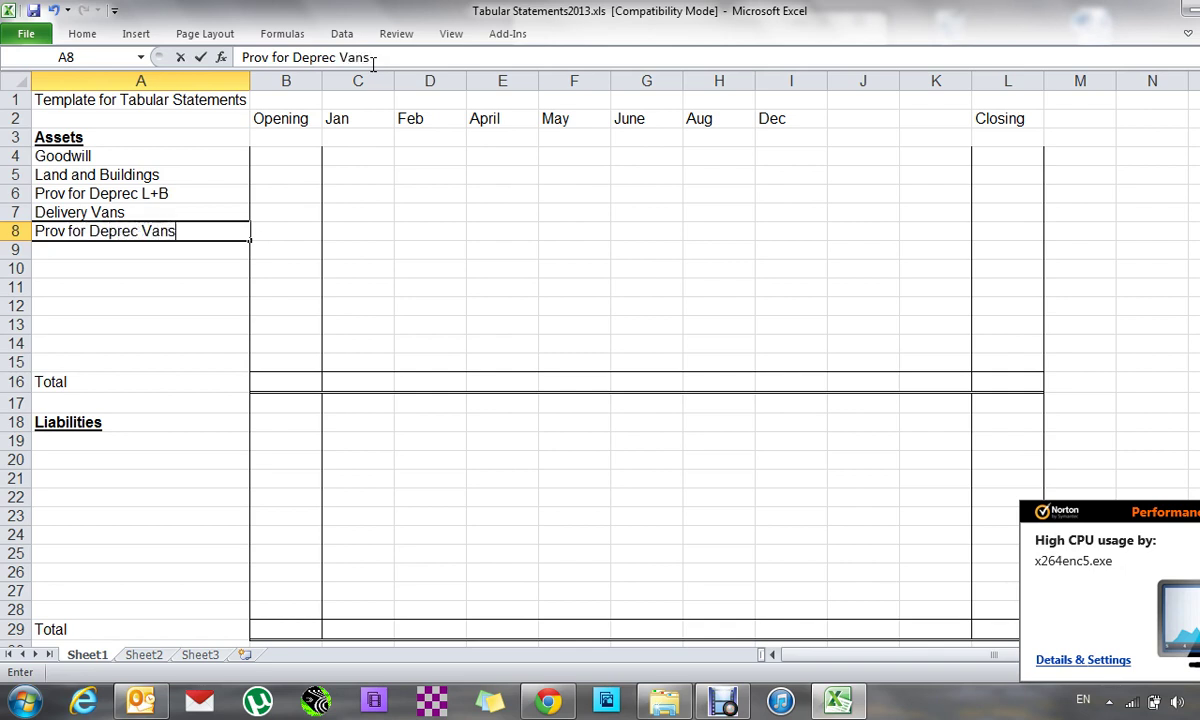
{"action": "key", "text": "Return"}
- Correct the rows after a stray Stock entry, restoring the Prov for Deprec Vans label
{"action": "type", "text": "Stock"}
{"action": "key", "text": "Return"}
{"action": "key", "text": "Up"}
{"action": "type", "text": "d"}
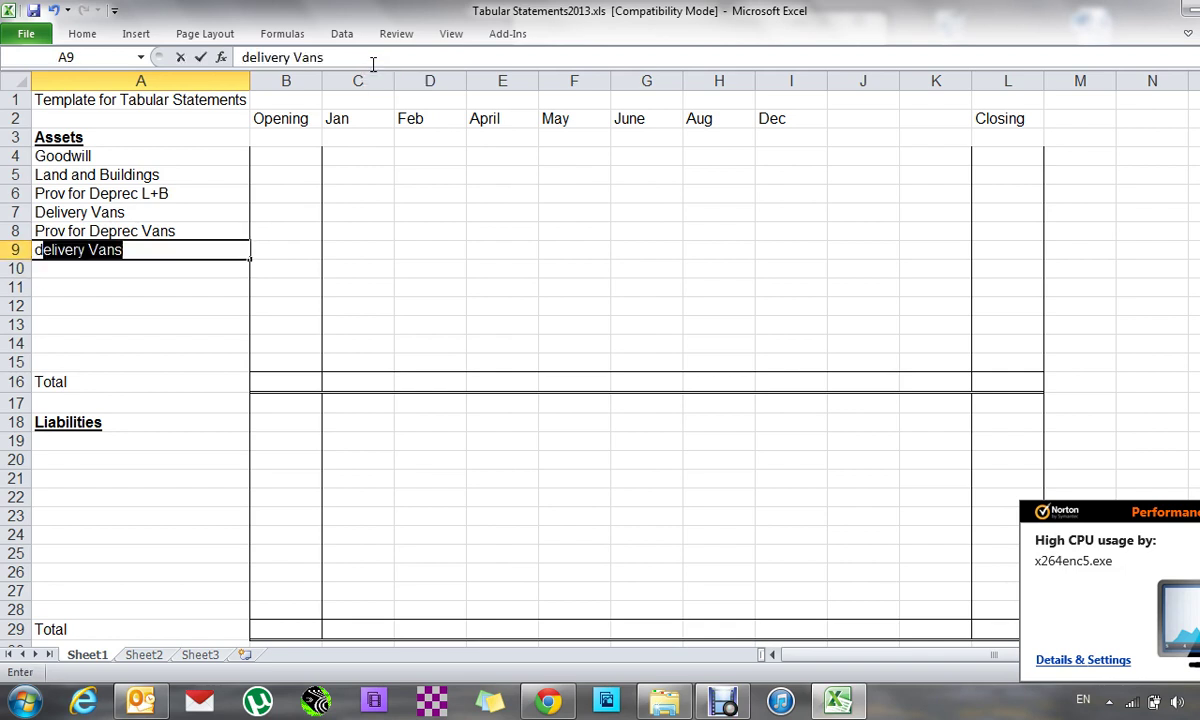
{"action": "key", "text": "Return"}
{"action": "key", "text": "Up"}
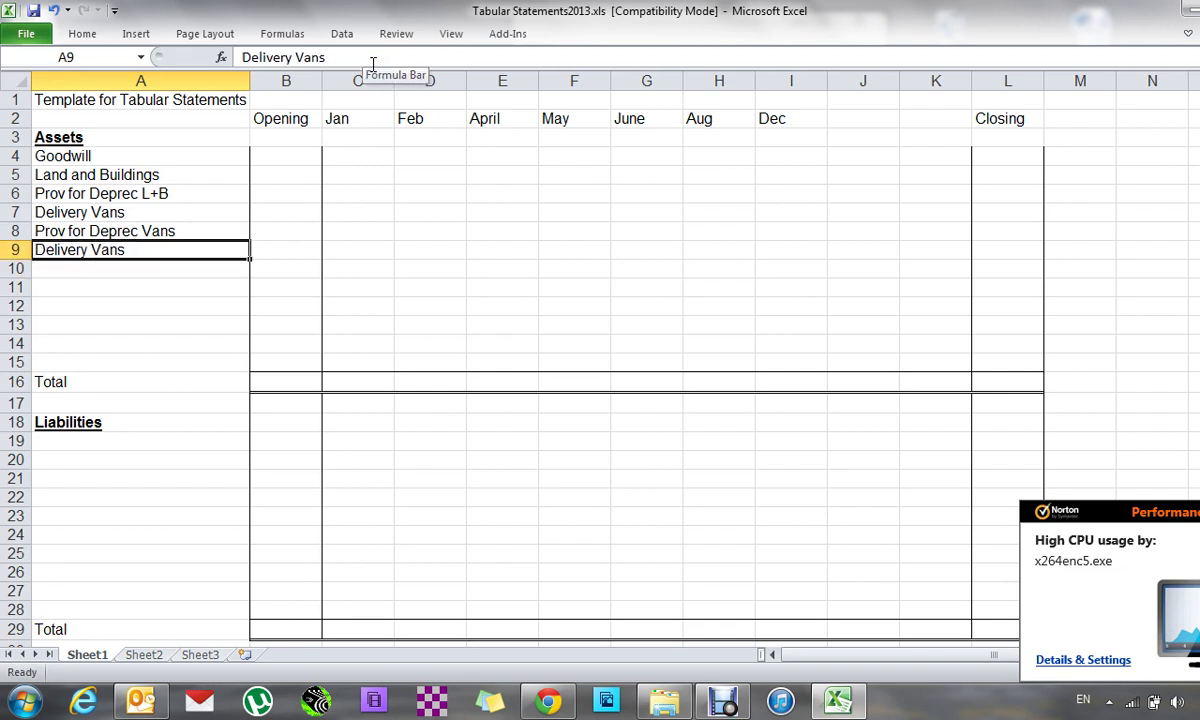
{"action": "key", "text": "Up"}
{"action": "key", "text": "shift+Up"}
{"action": "type", "text": "d"}
{"action": "key", "text": "Return"}
{"action": "key", "text": "Up"}
- Enter Debtors as the next asset line
{"action": "key", "text": "Up"}
{"action": "key", "text": "alt+e"}
{"action": "key", "text": "Escape"}
{"action": "type", "text": "Prov for Deprec Vans"}
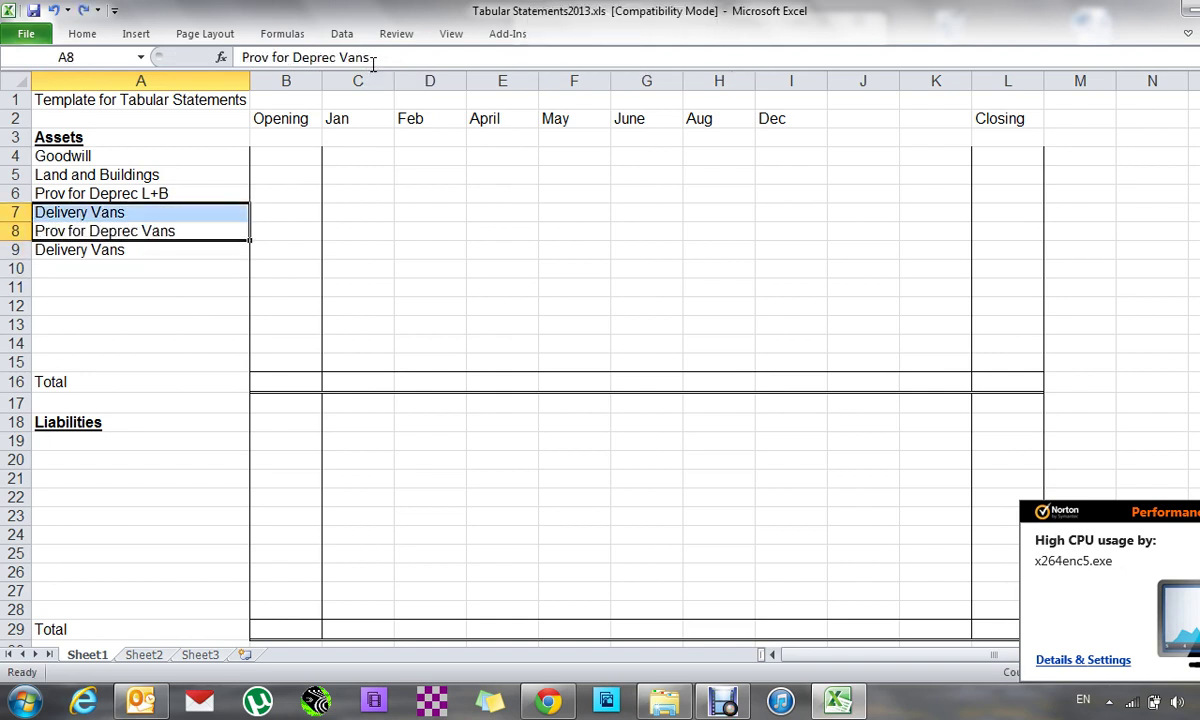
{"action": "key", "text": "Return"}
{"action": "key", "text": "Down"}
{"action": "key", "text": "Up"}
{"action": "type", "text": "Debtors"}
{"action": "key", "text": "Return"}
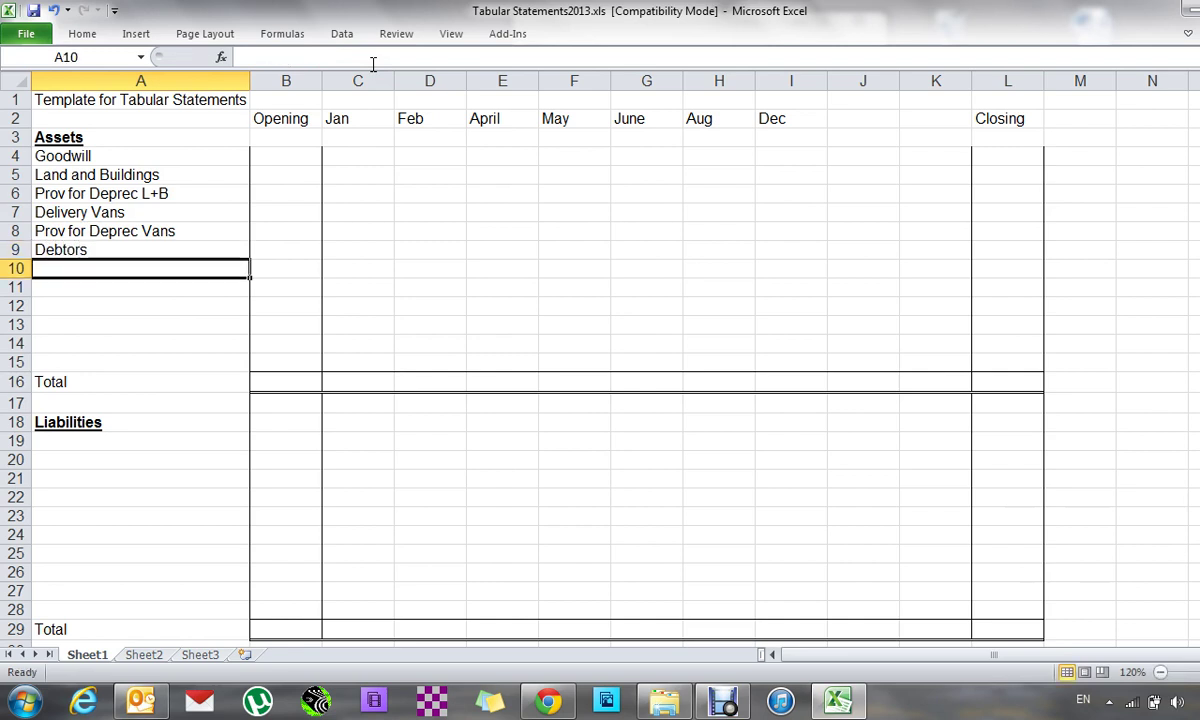
{"action": "key", "text": "Down"}
{"action": "key", "text": "Down"}
{"action": "key", "text": "Down"}
{"action": "key", "text": "Down"}
{"action": "key", "text": "Down"}
{"action": "key", "text": "Down"}
{"action": "key", "text": "Down"}
{"action": "key", "text": "Down"}
{"action": "key", "text": "Down"}
- Enter Creditors as the first Liabilities line and Bank in A10 below Debtors
{"action": "type", "text": "C"}
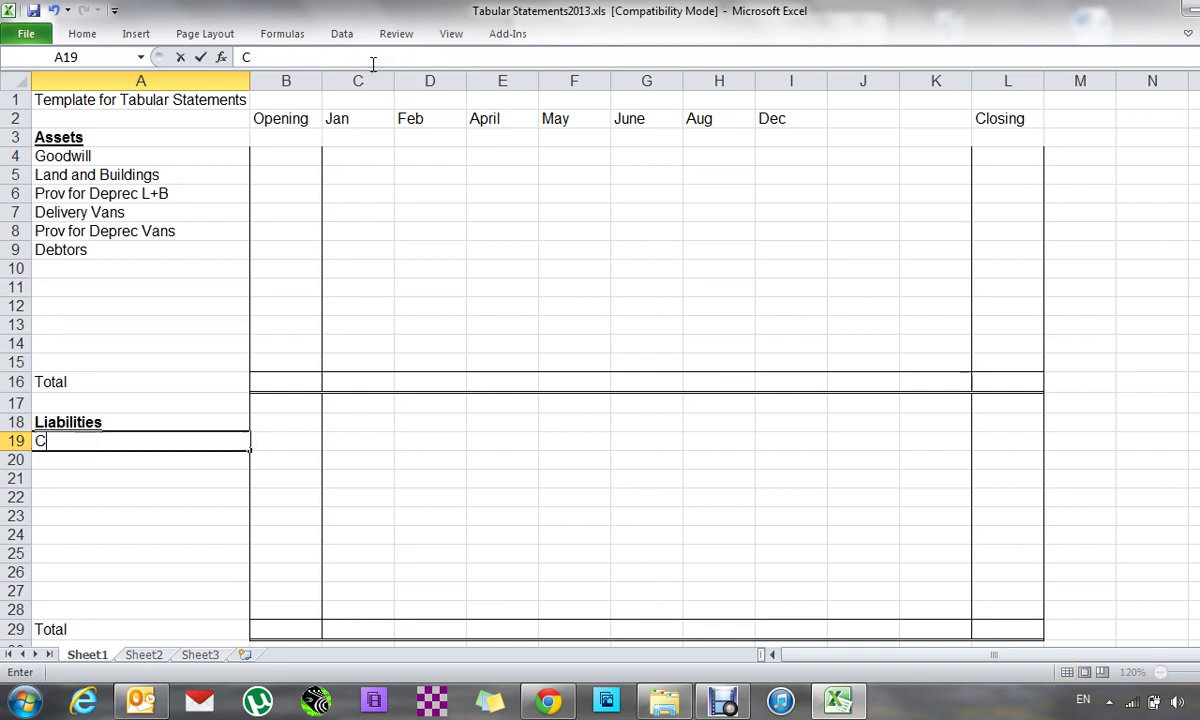
{"action": "type", "text": "reditors"}
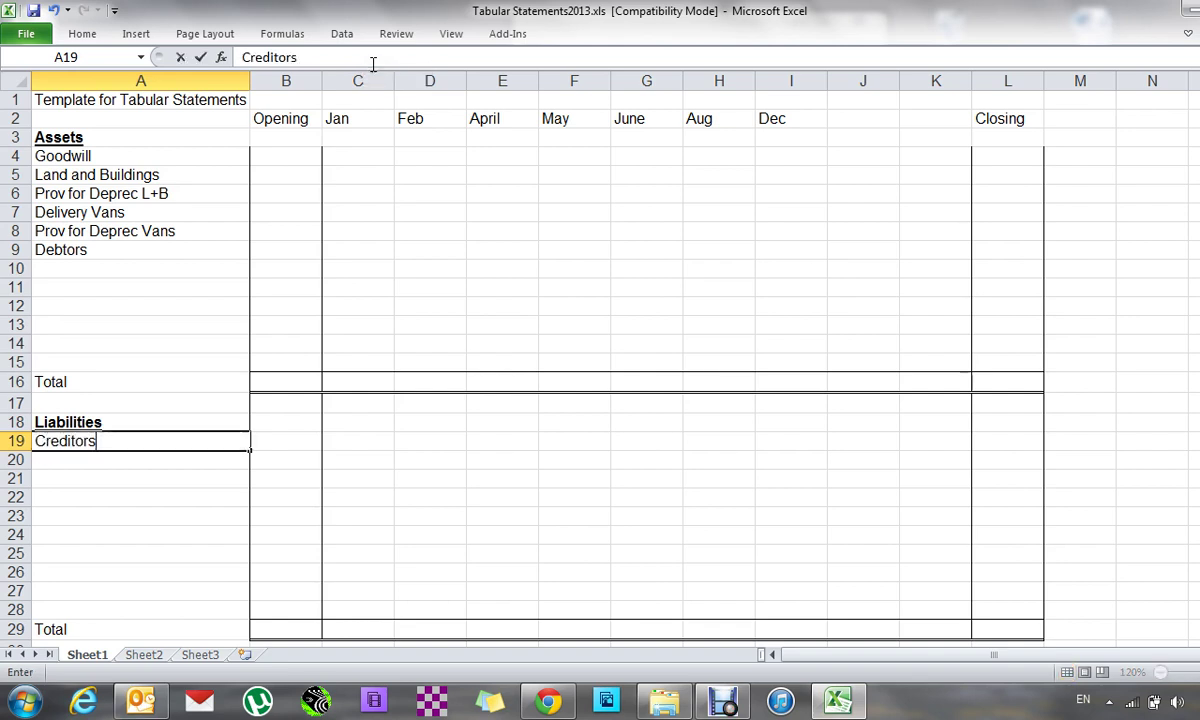
{"action": "key", "text": "Return"}
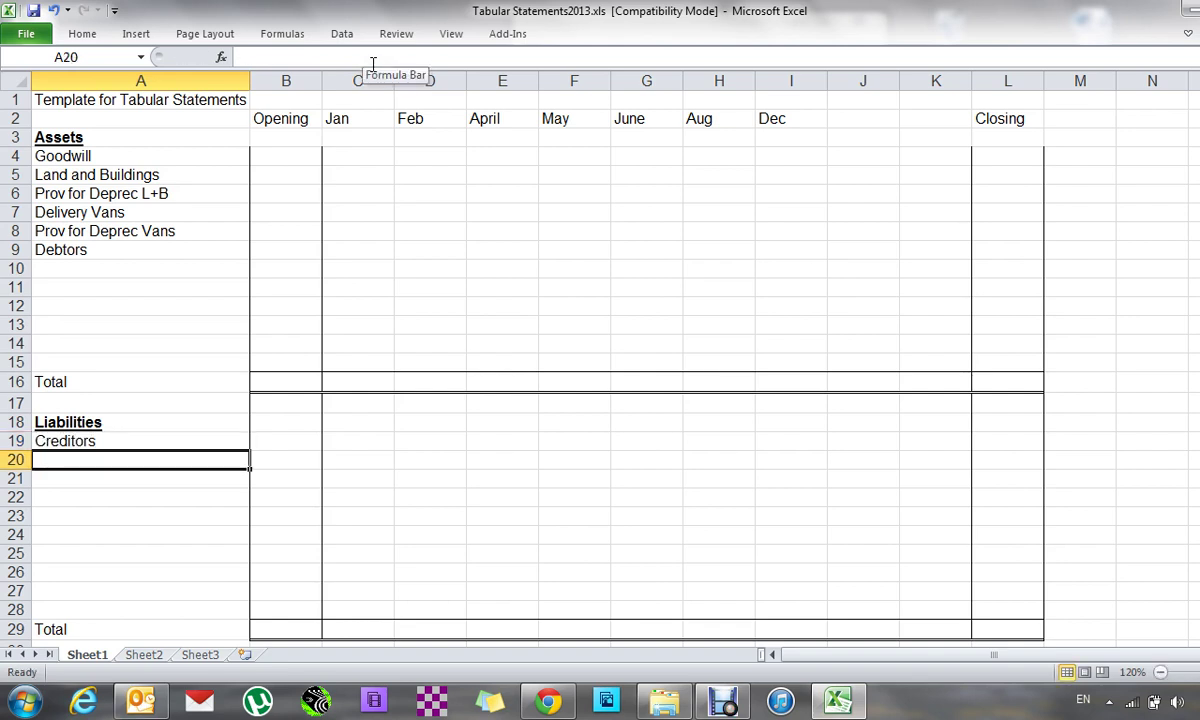
{"action": "key", "text": "Up"}
{"action": "key", "text": "Up"}
{"action": "key", "text": "Up"}
{"action": "key", "text": "Up"}
{"action": "key", "text": "Up"}
{"action": "key", "text": "Up"}
{"action": "key", "text": "Up"}
{"action": "key", "text": "Up"}
{"action": "key", "text": "Up"}
{"action": "key", "text": "Up"}
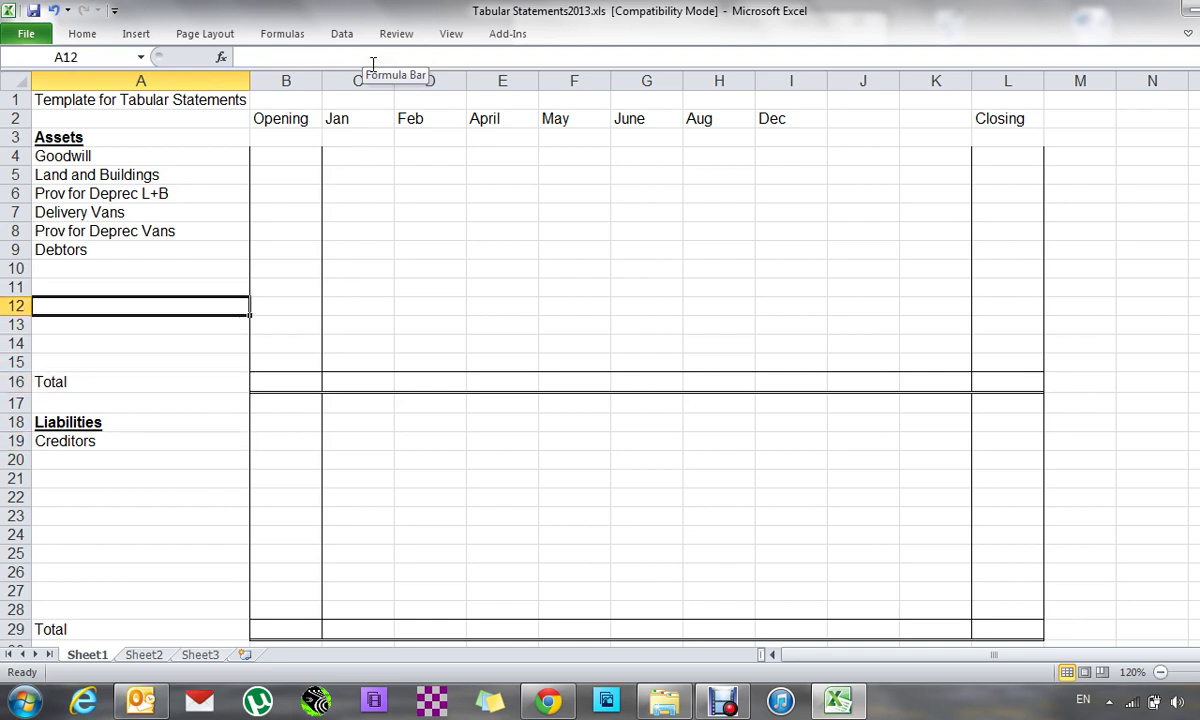
{"action": "type", "text": "Bank"}
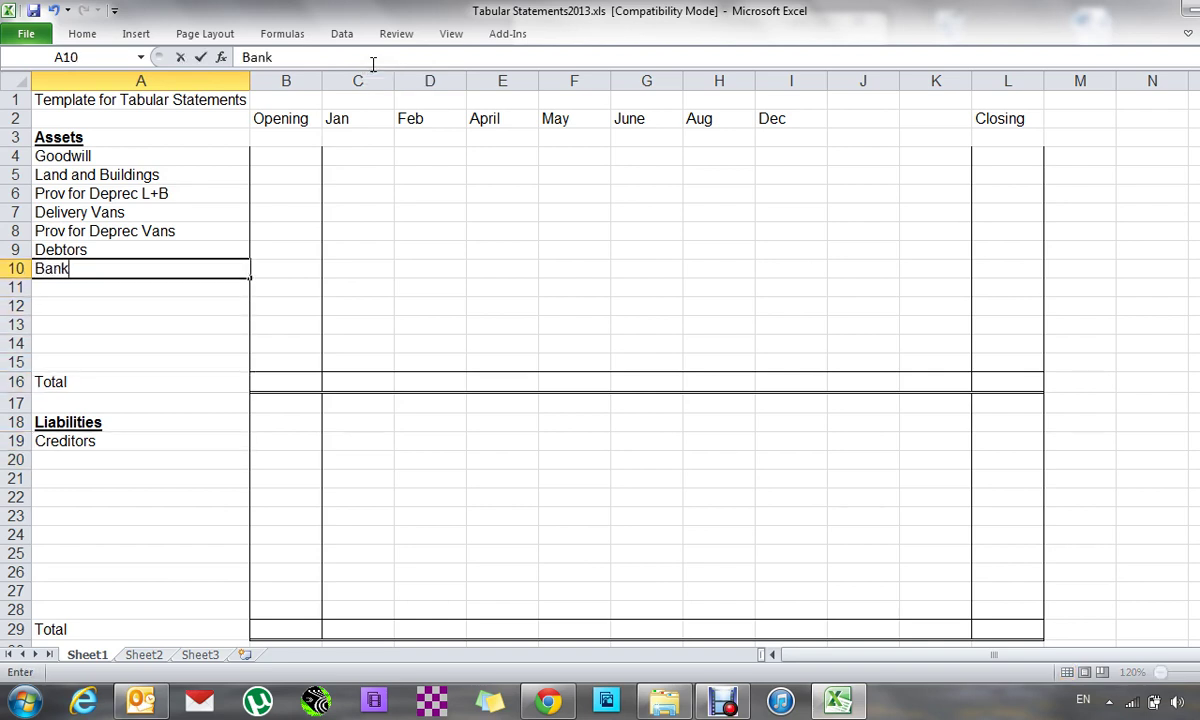
{"action": "key", "text": "Tab"}
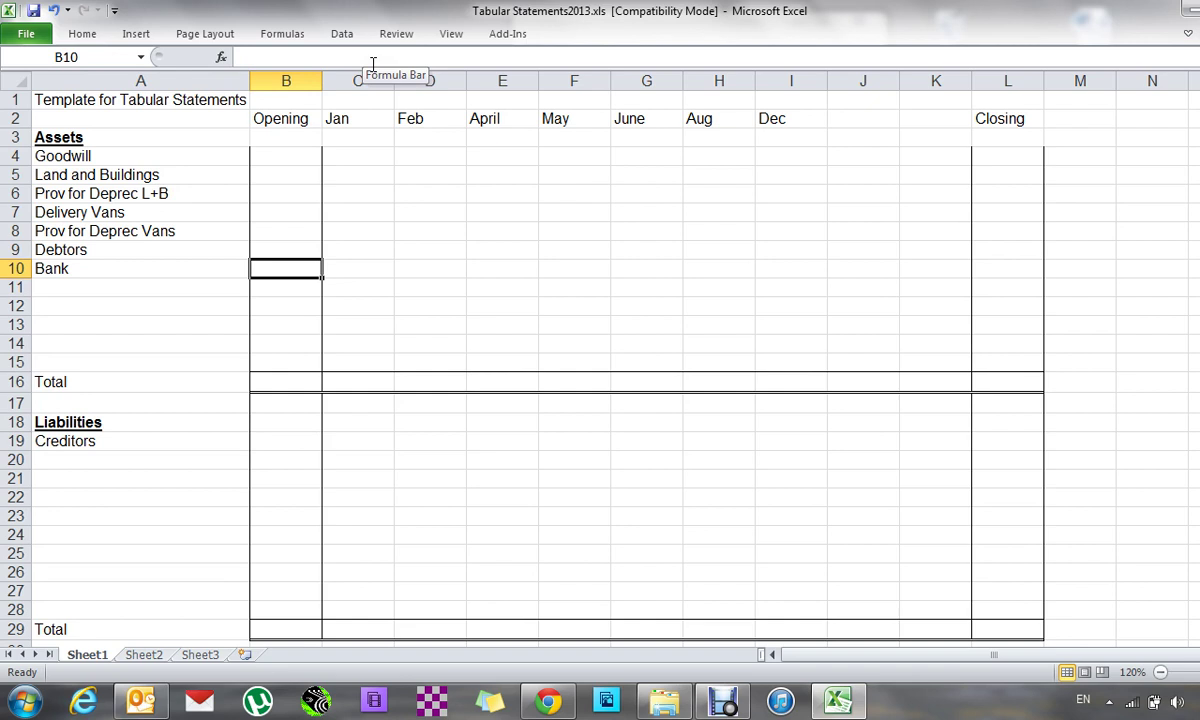
{"action": "key", "text": "Left"}
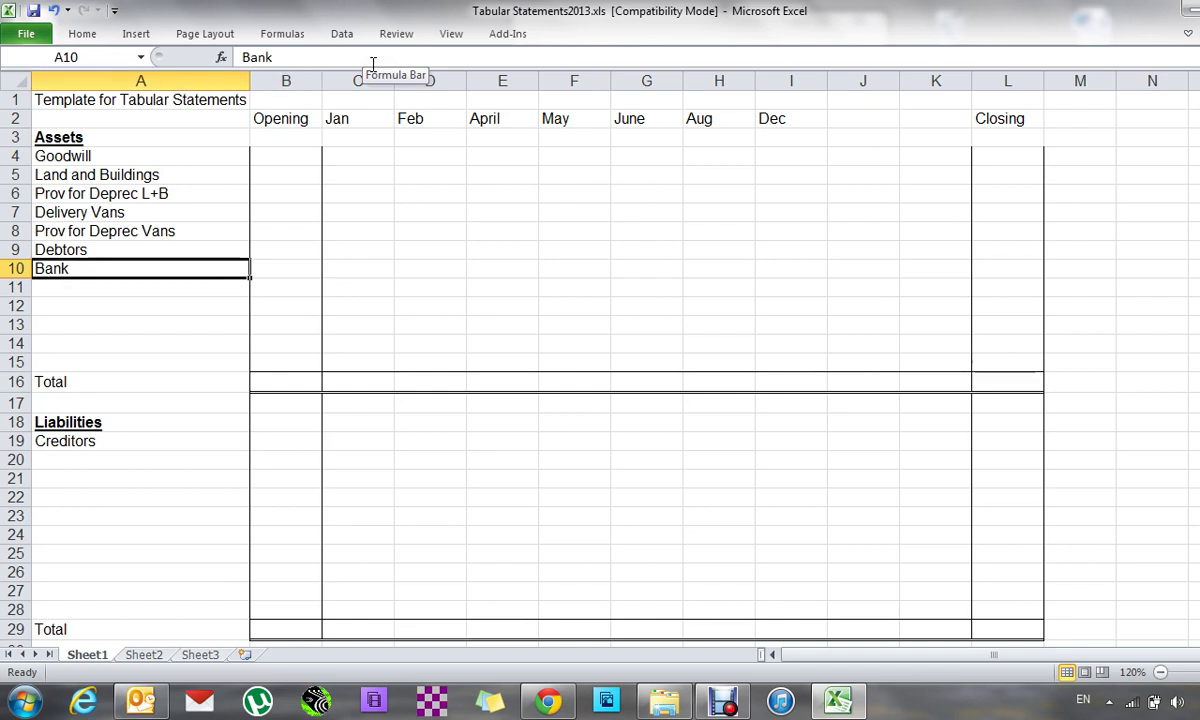
{"action": "key", "text": "Down"}
{"action": "key", "text": "Down"}
{"action": "key", "text": "Down"}
{"action": "key", "text": "Down"}
{"action": "key", "text": "Down"}
{"action": "key", "text": "Down"}
{"action": "key", "text": "Down"}
{"action": "key", "text": "Down"}
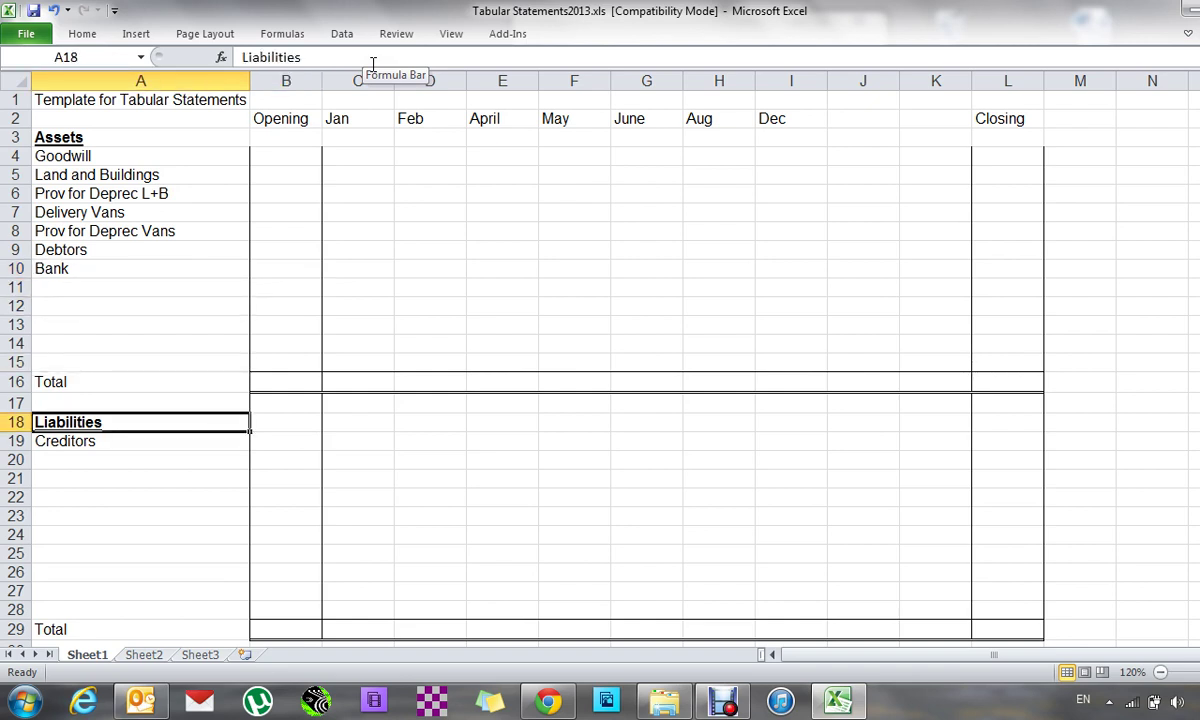
{"action": "key", "text": "Down"}
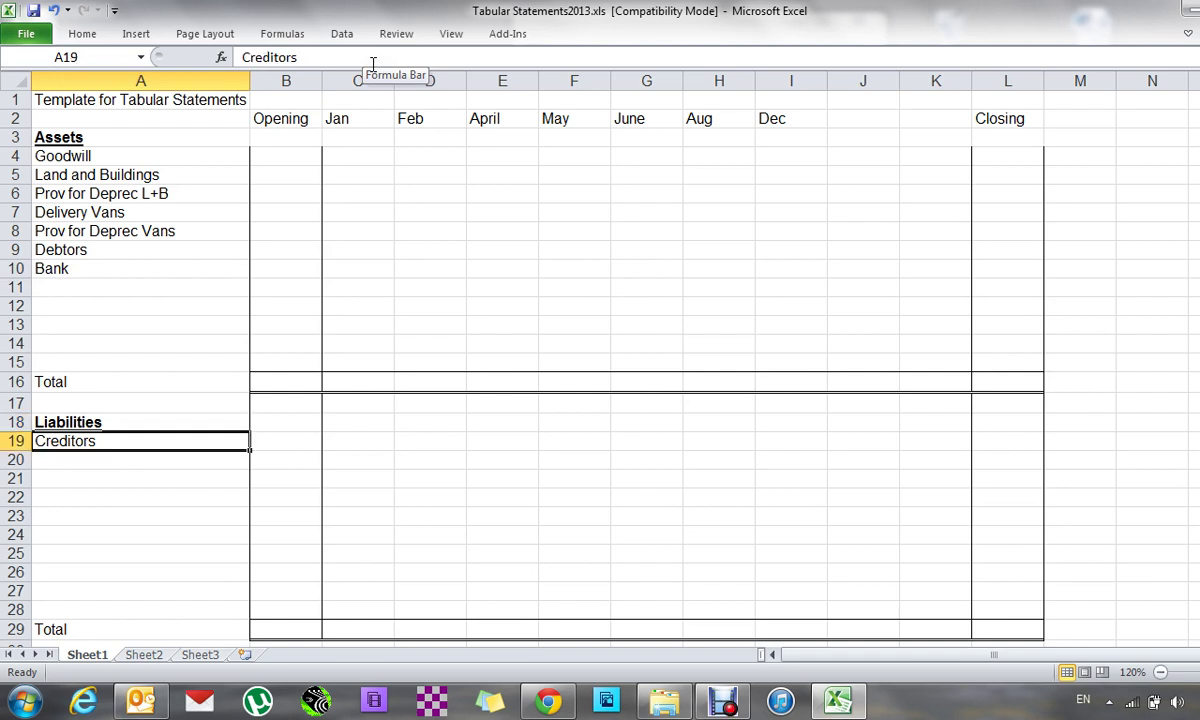
{"action": "key", "text": "Down"}
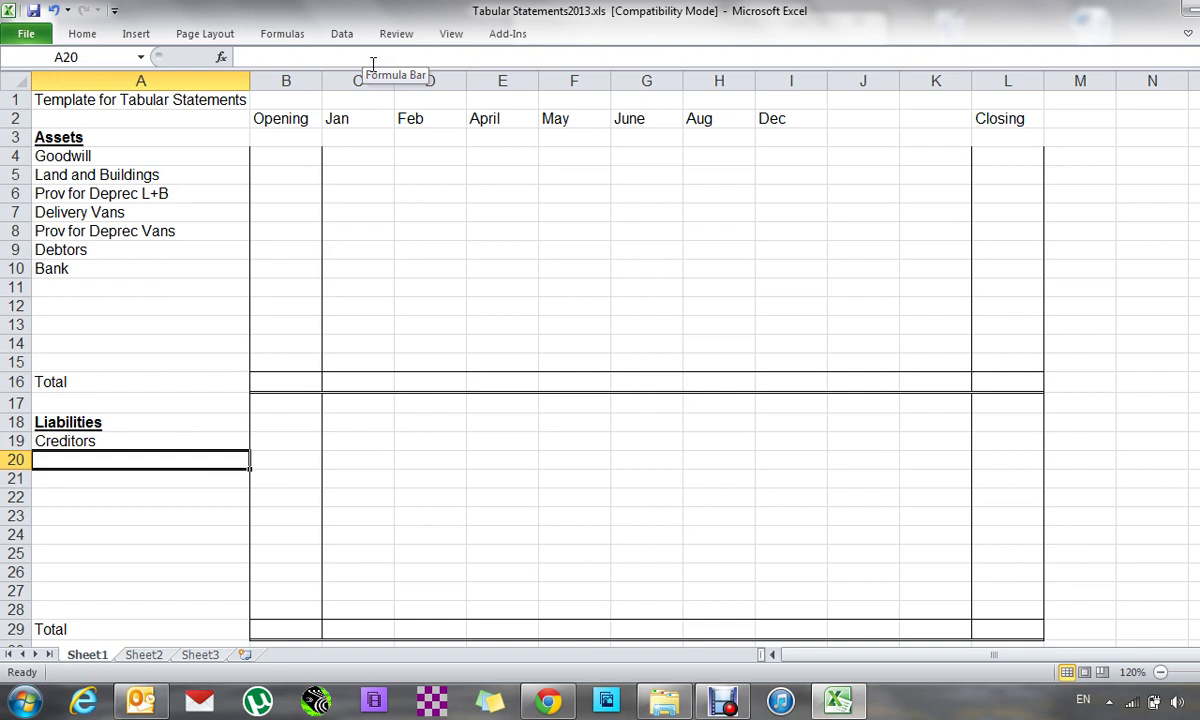
- Enter Expenses Due, Issued Share Capital, Share Premium and Profit and Loss into A20:A23
{"action": "type", "text": "Expenses"}
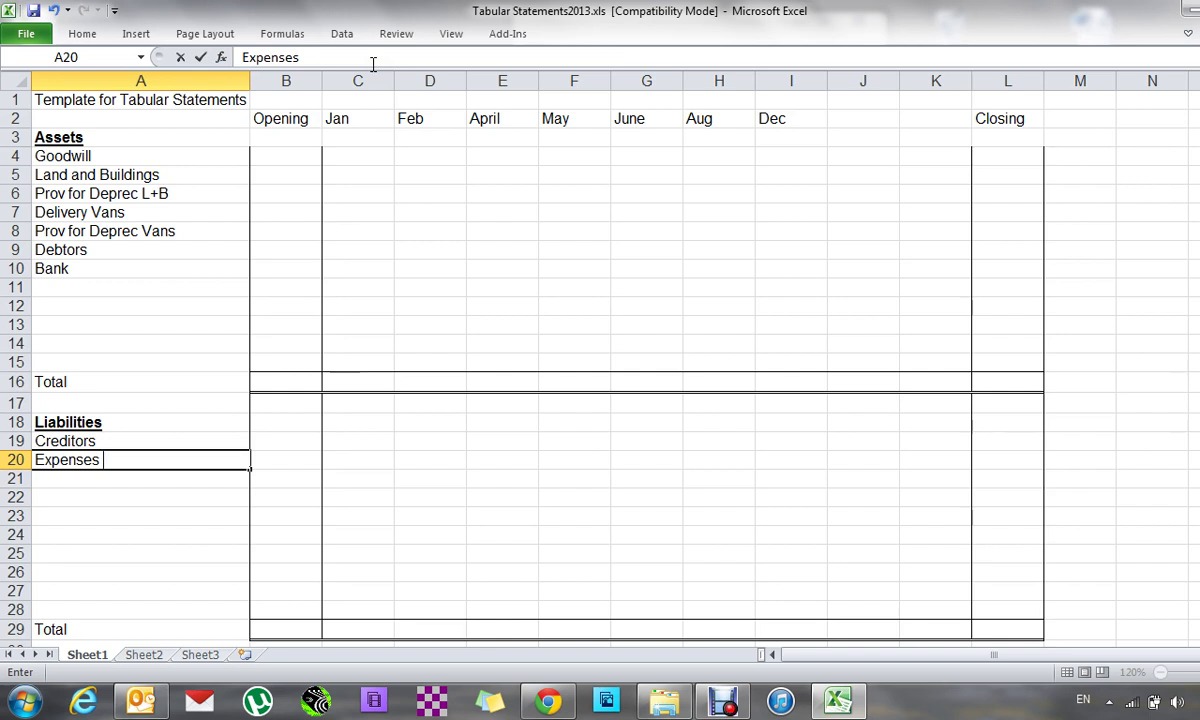
{"action": "type", "text": " Due"}
{"action": "key", "text": "Return"}
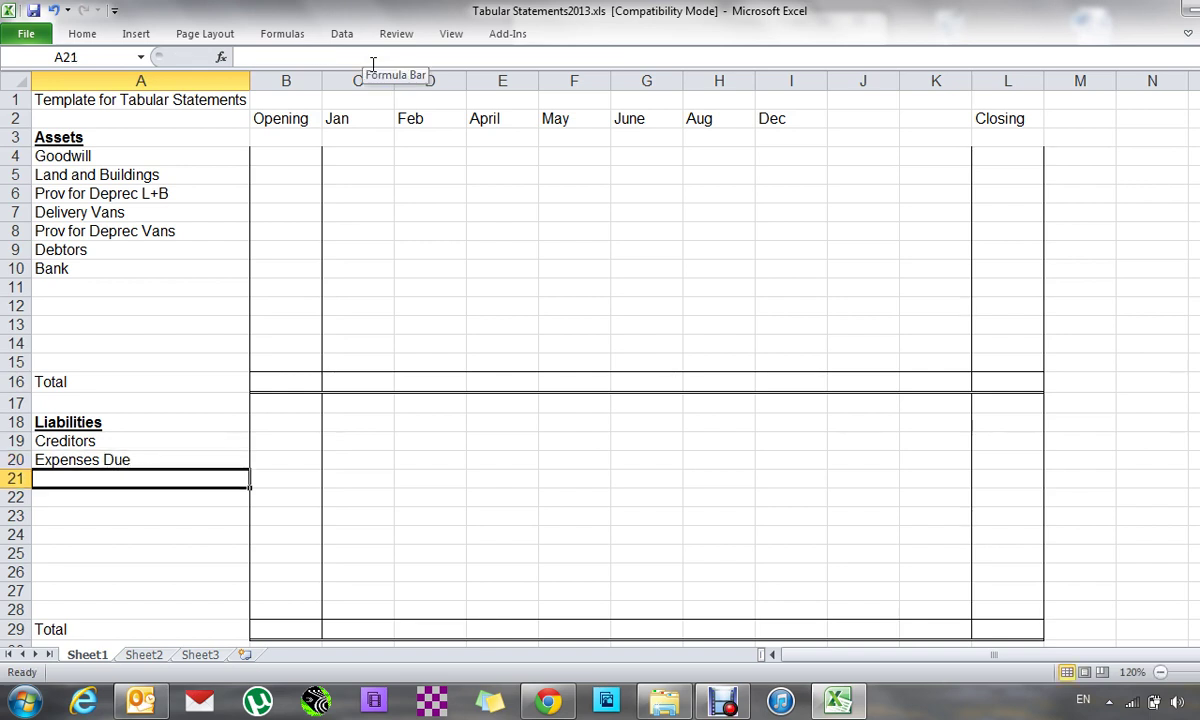
{"action": "type", "text": "Issued Share Capital"}
{"action": "key", "text": "Return"}
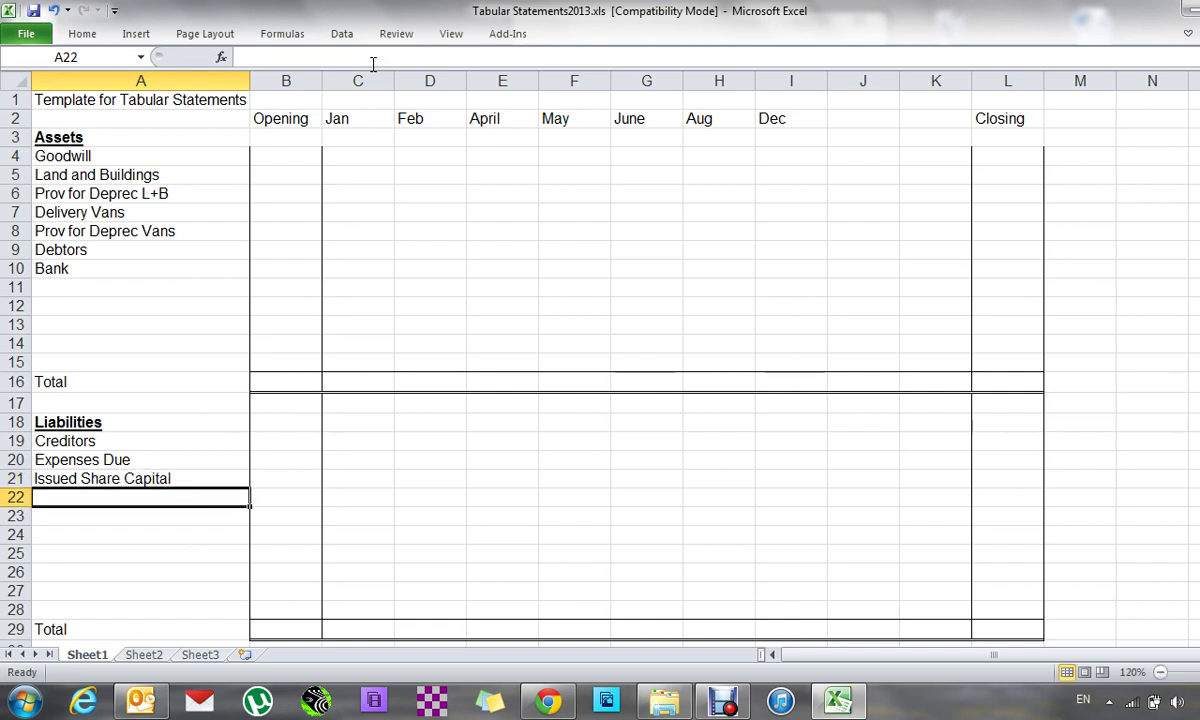
{"action": "type", "text": "Share Premium"}
{"action": "key", "text": "Return"}
{"action": "type", "text": "Profit and Loss"}
{"action": "key", "text": "Tab"}
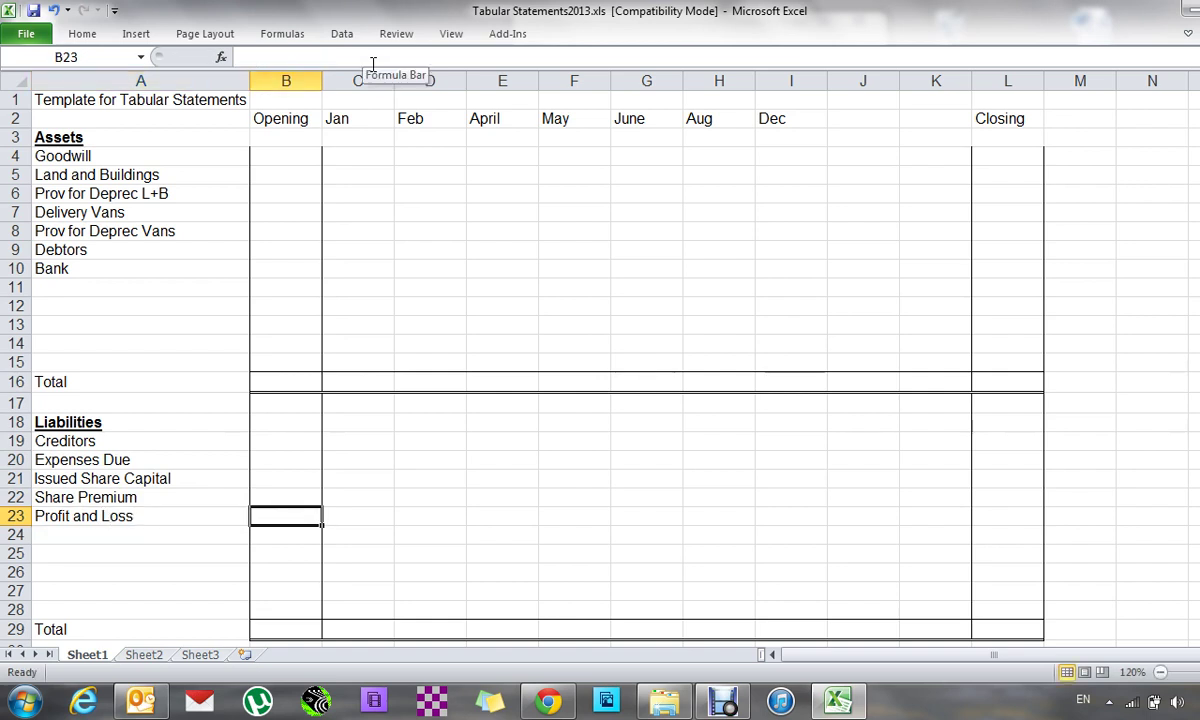
- Enter opening values 45000 for Goodwill and 727000 for Land and Buildings
{"action": "key", "text": "Up"}
{"action": "key", "text": "Up"}
{"action": "key", "text": "Up"}
{"action": "key", "text": "Up"}
{"action": "key", "text": "Up"}
{"action": "key", "text": "Up"}
{"action": "key", "text": "Up"}
{"action": "key", "text": "Up"}
{"action": "key", "text": "Up"}
{"action": "key", "text": "Up"}
{"action": "key", "text": "Up"}
{"action": "key", "text": "Up"}
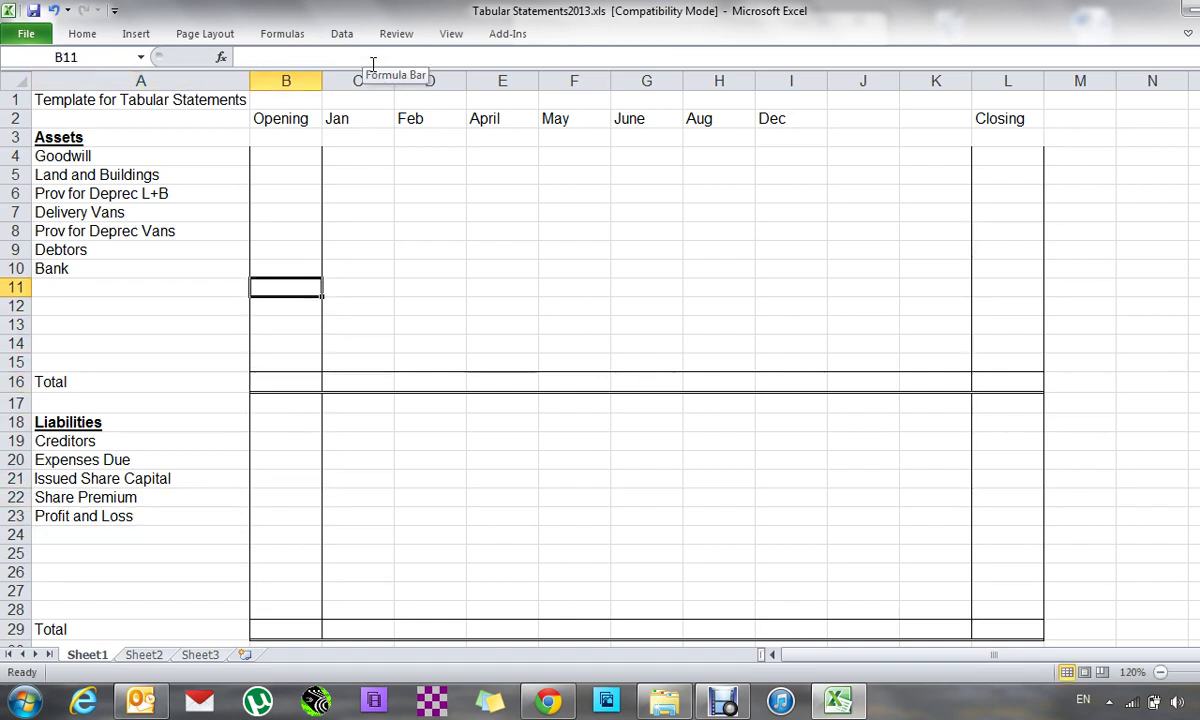
{"action": "key", "text": "Up"}
{"action": "key", "text": "Up"}
{"action": "key", "text": "Up"}
{"action": "key", "text": "Up"}
{"action": "key", "text": "Up"}
{"action": "key", "text": "Up"}
{"action": "key", "text": "Up"}
{"action": "type", "text": "45"}
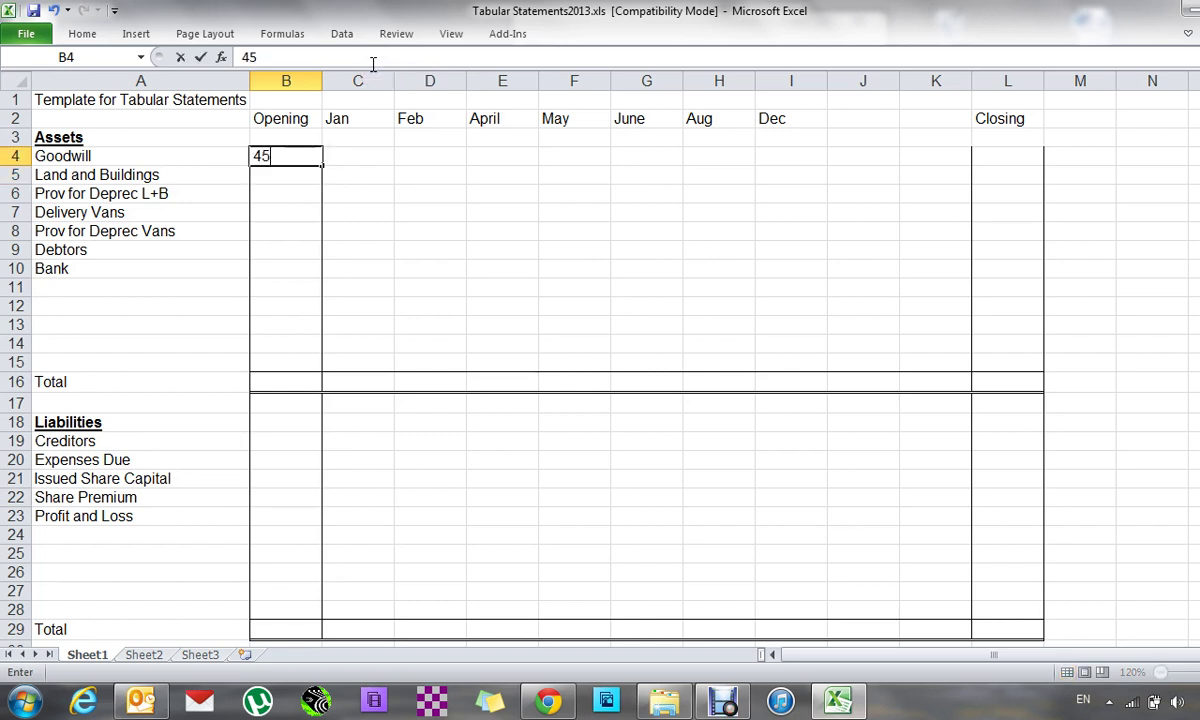
{"action": "type", "text": "000"}
{"action": "key", "text": "Return"}
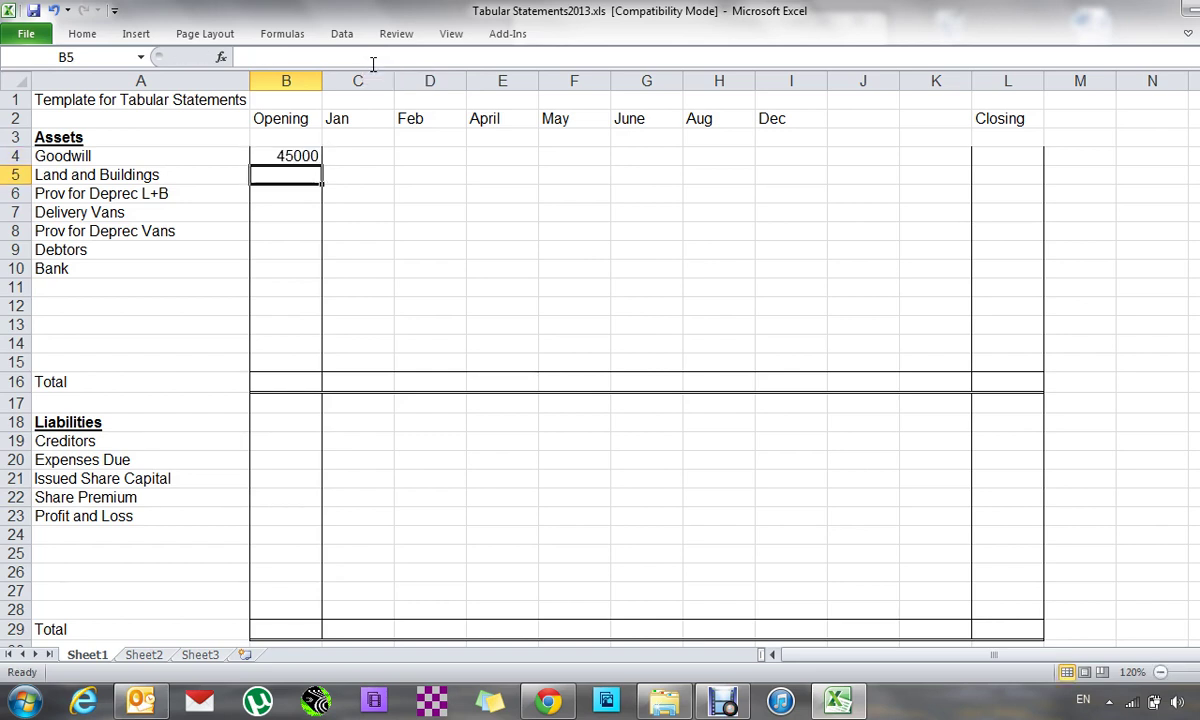
{"action": "type", "text": "727--"}
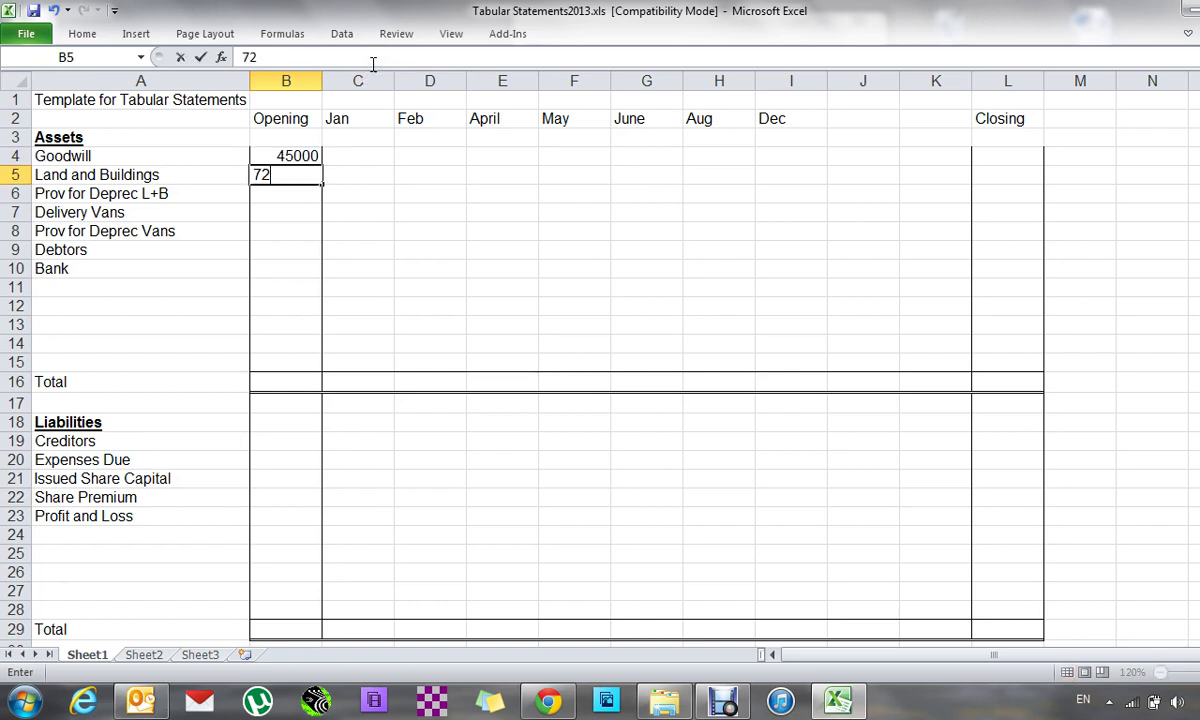
{"action": "key", "text": "BackSpace"}
{"action": "key", "text": "BackSpace"}
{"action": "type", "text": "000"}
{"action": "key", "text": "Return"}
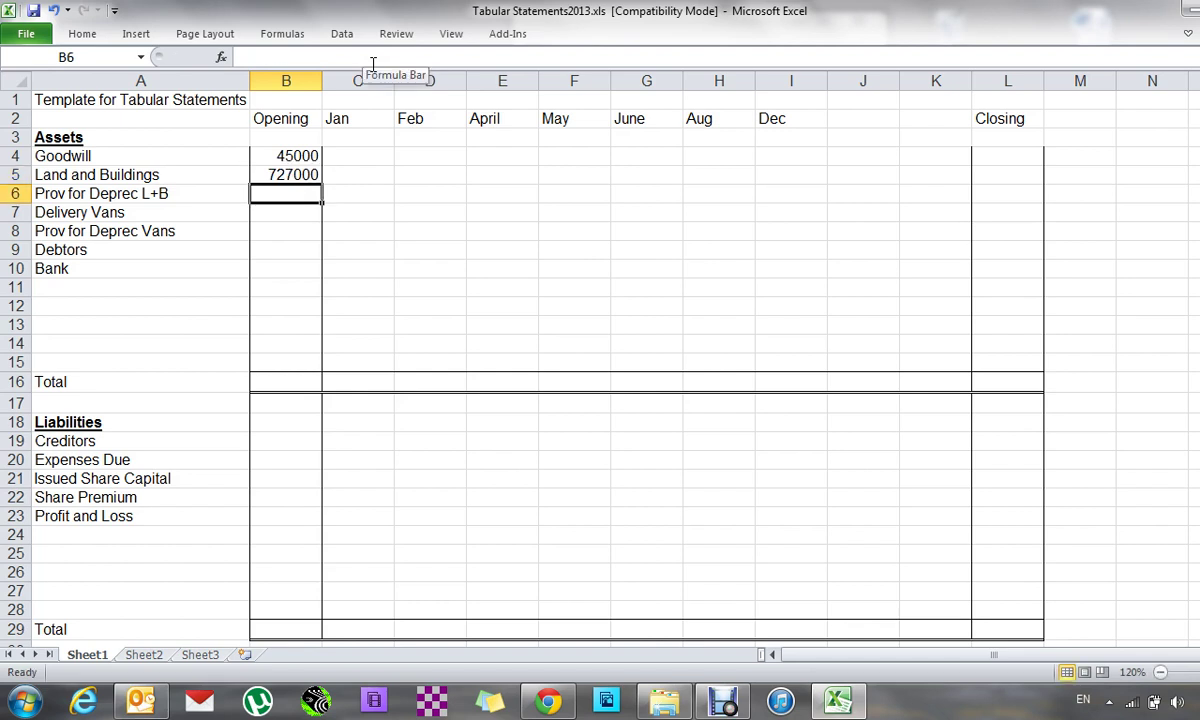
- Enter opening values -54000, 90000 and -40000 for the provision and van rows
{"action": "type", "text": "-54000"}
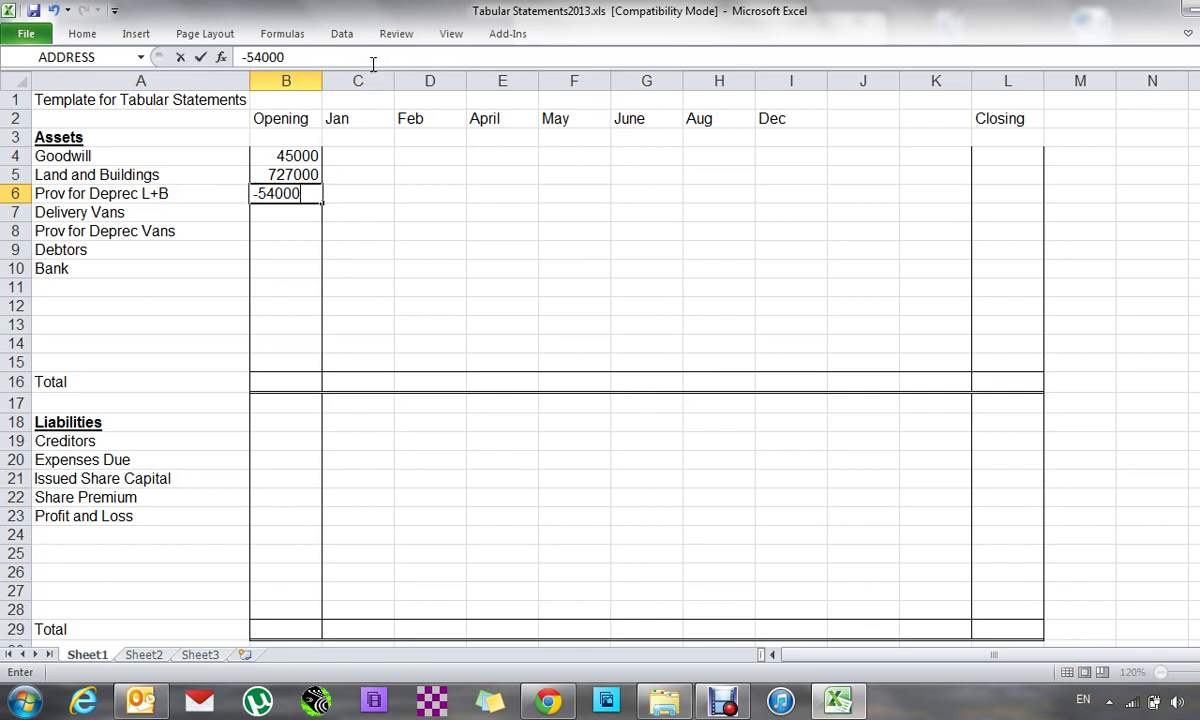
{"action": "key", "text": "Return"}
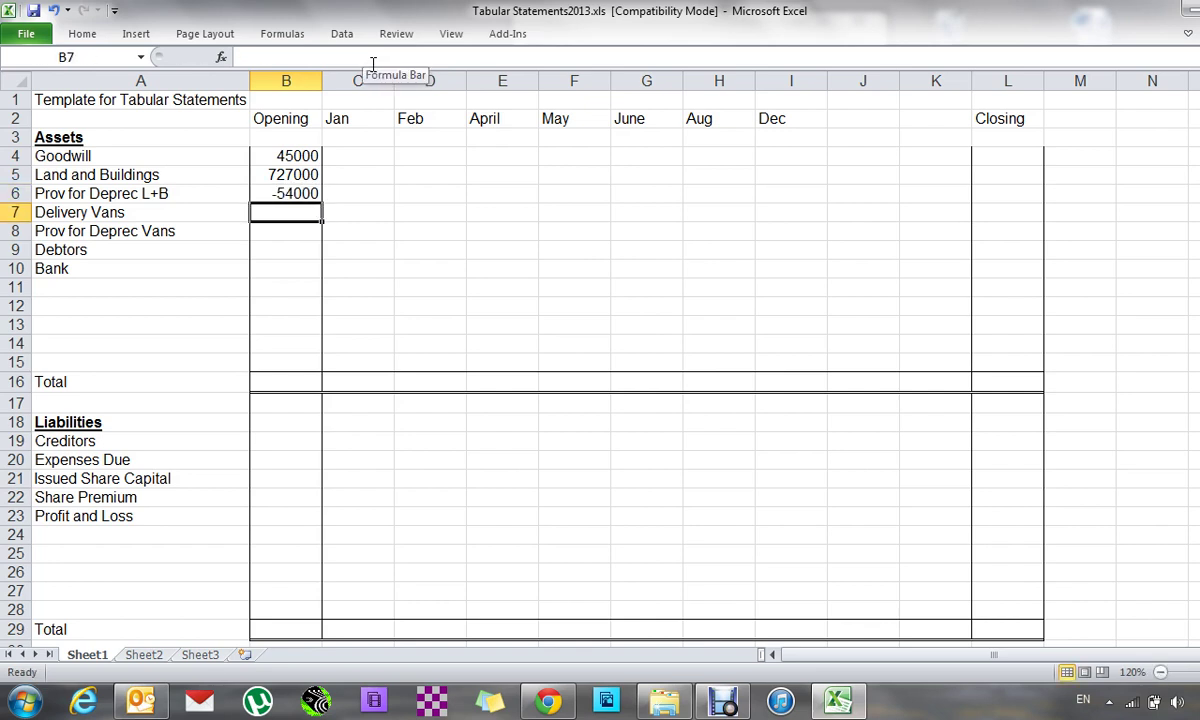
{"action": "type", "text": "90000"}
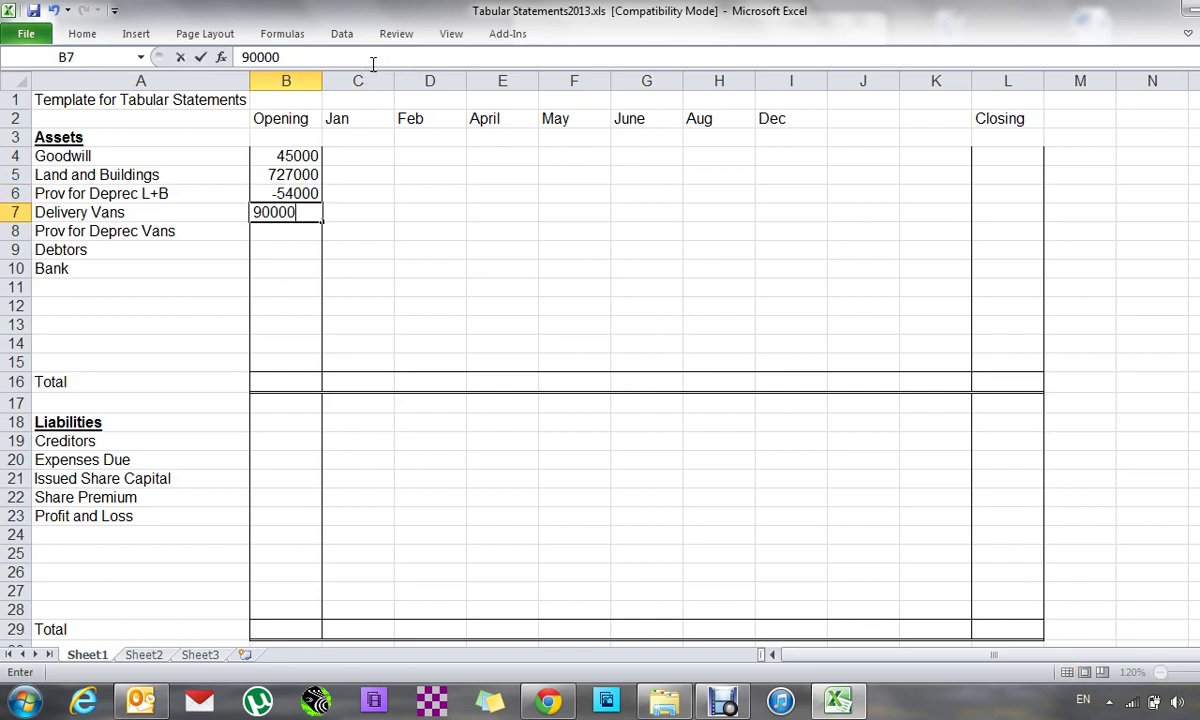
{"action": "key", "text": "Return"}
{"action": "type", "text": "-"}
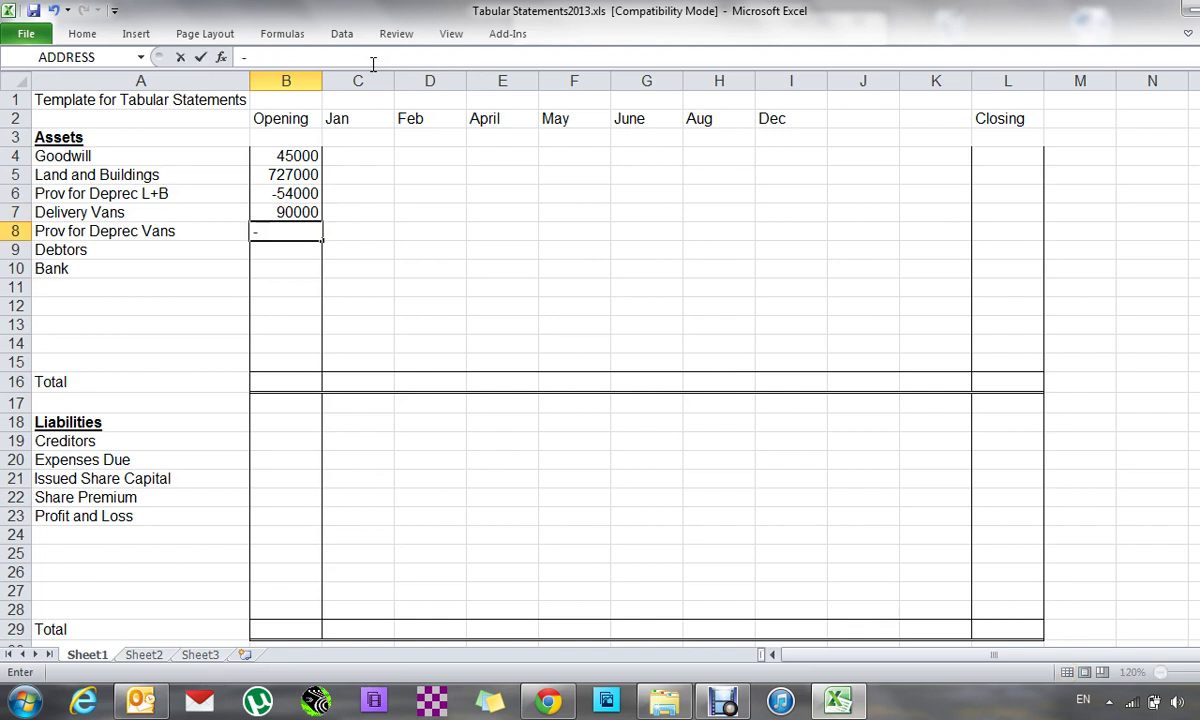
{"action": "type", "text": "40000"}
{"action": "key", "text": "Return"}
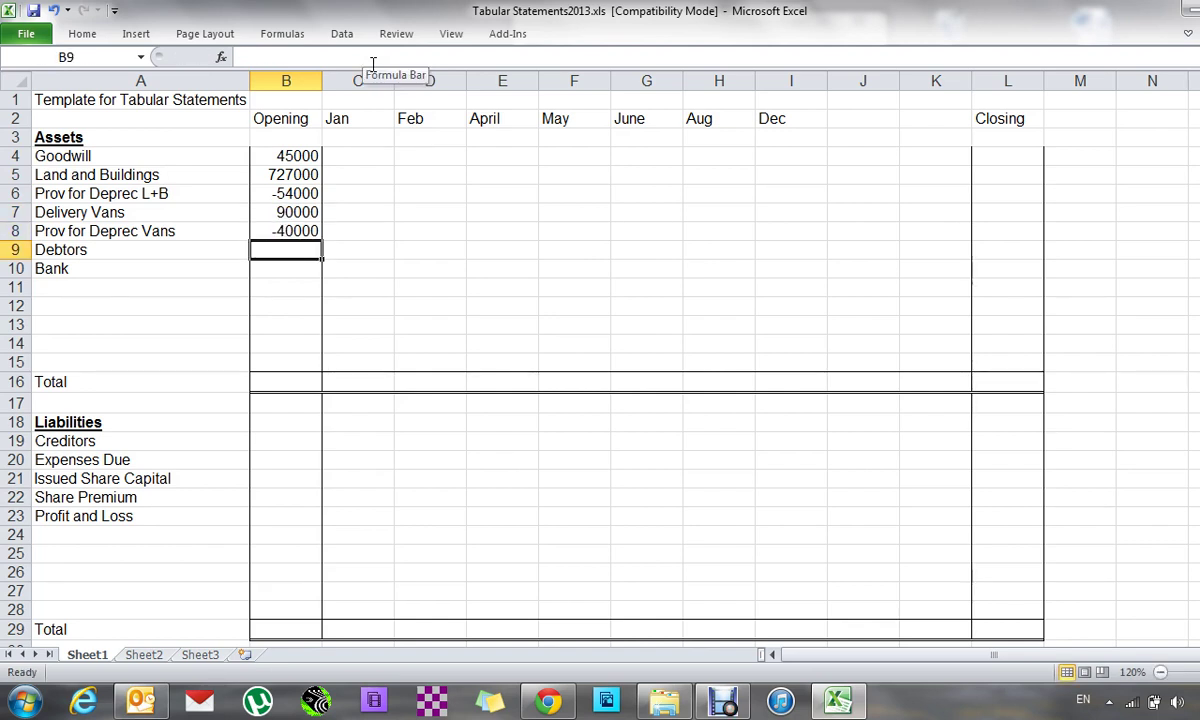
- Add a Stock row under Bank with an opening value of 91600
{"action": "key", "text": "Return"}
{"action": "key", "text": "Up"}
{"action": "key", "text": "Down"}
{"action": "key", "text": "Down"}
{"action": "key", "text": "Left"}
{"action": "type", "text": "Stock"}
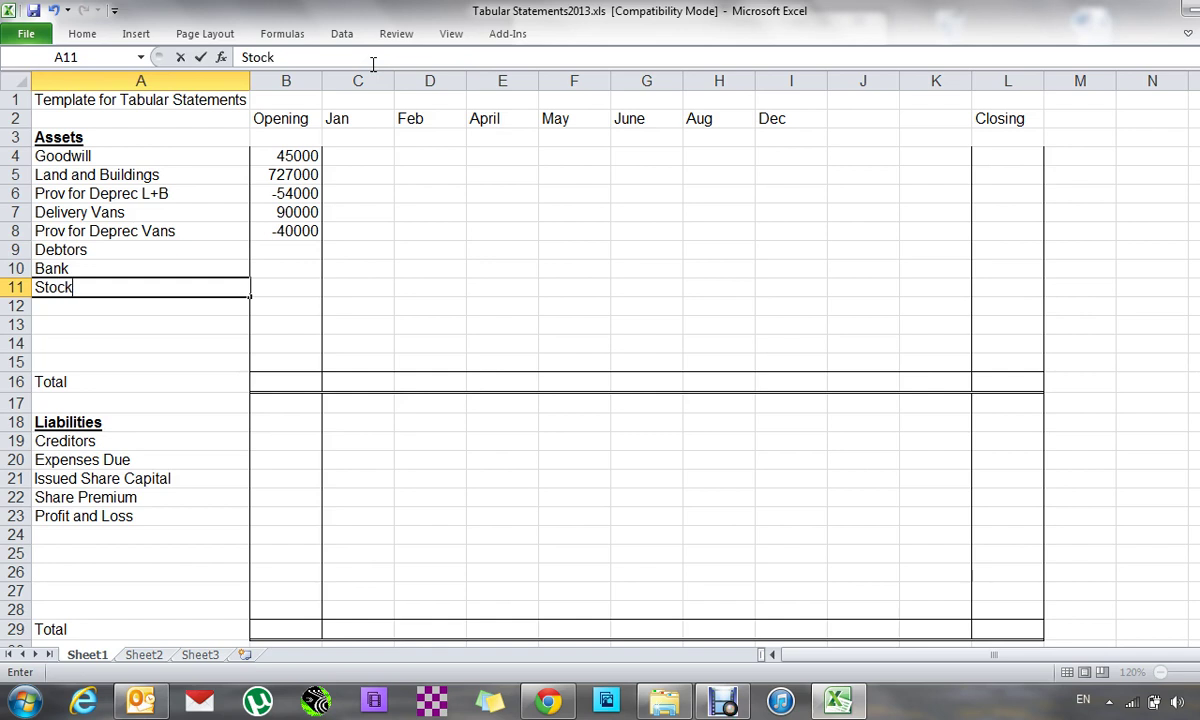
{"action": "key", "text": "Right"}
{"action": "key", "text": "Right"}
{"action": "key", "text": "Left"}
{"action": "type", "text": "91600"}
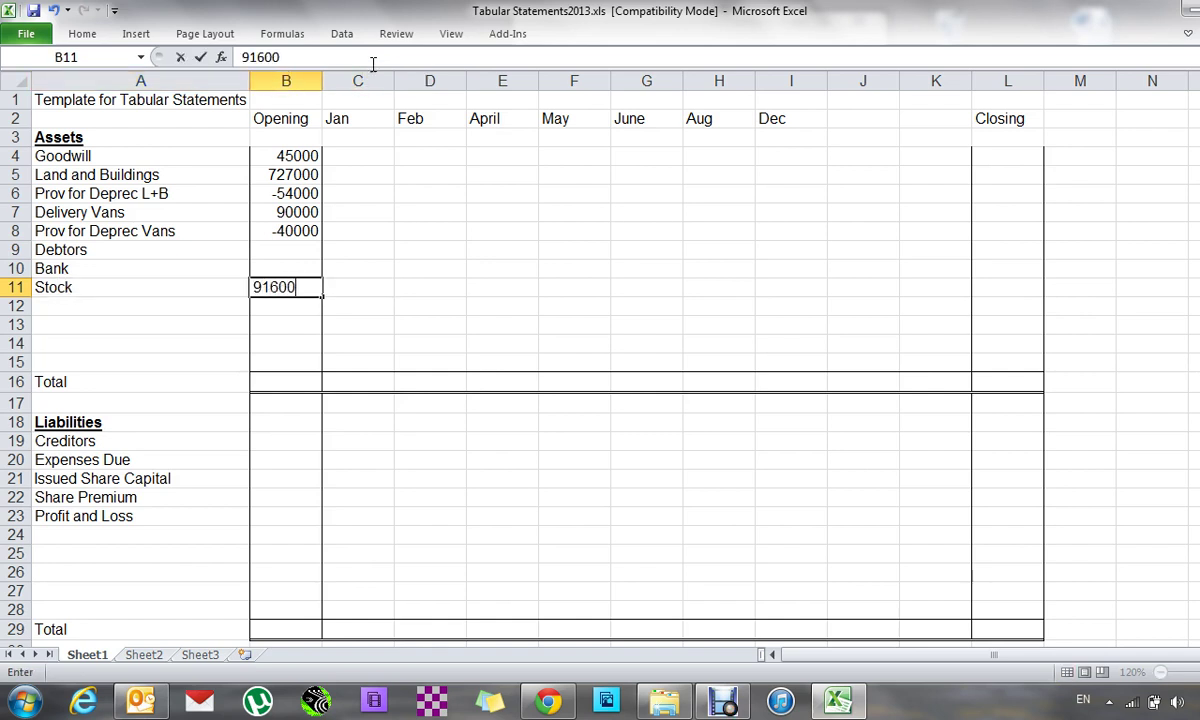
{"action": "key", "text": "Up"}
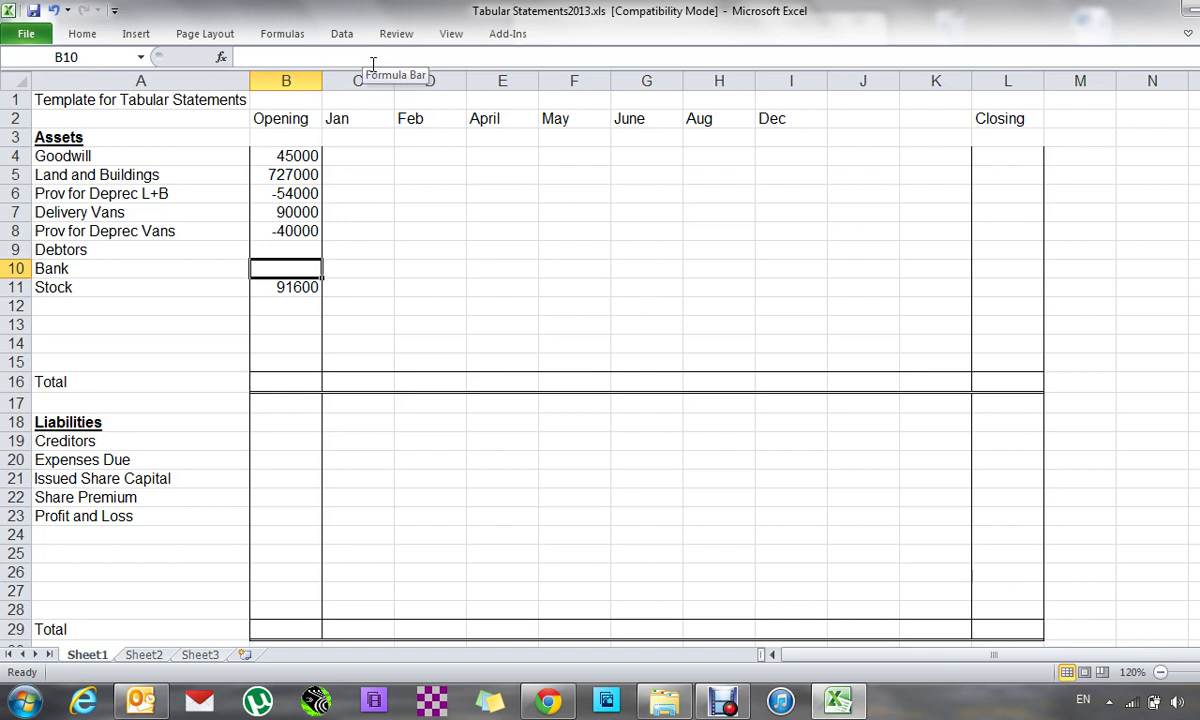
- Enter opening values 55800 for Debtors and -15800 for Bank
{"action": "key", "text": "Up"}
{"action": "type", "text": "55800"}
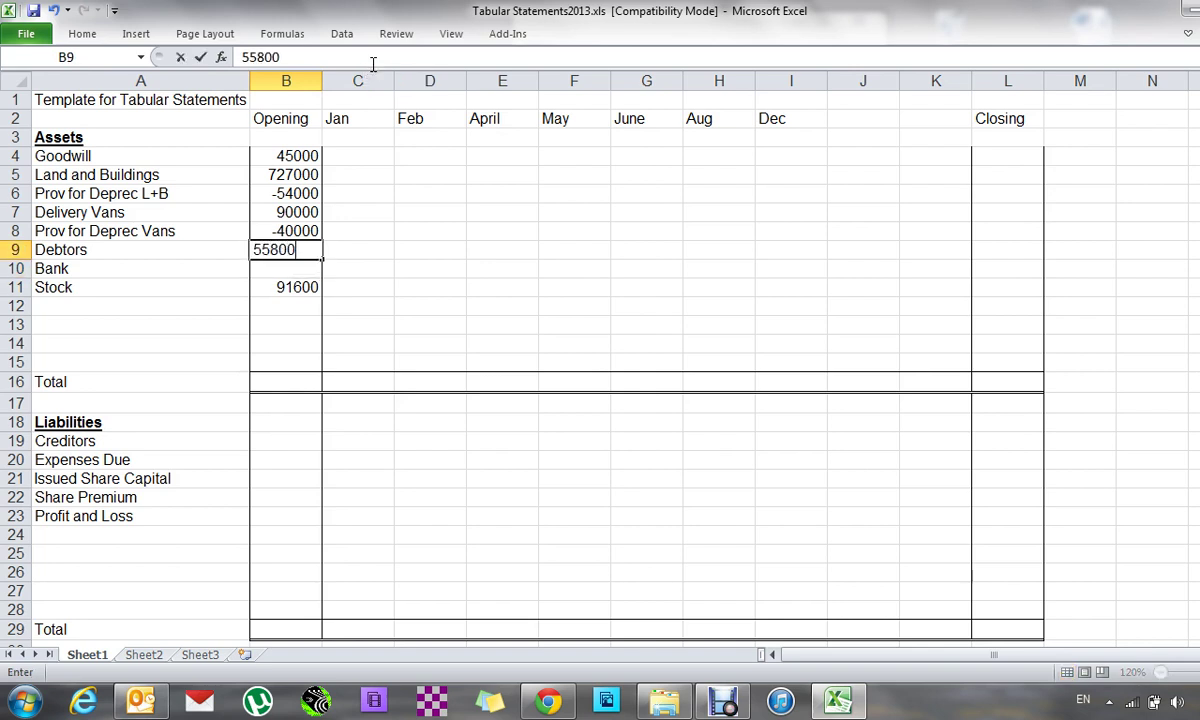
{"action": "key", "text": "Return"}
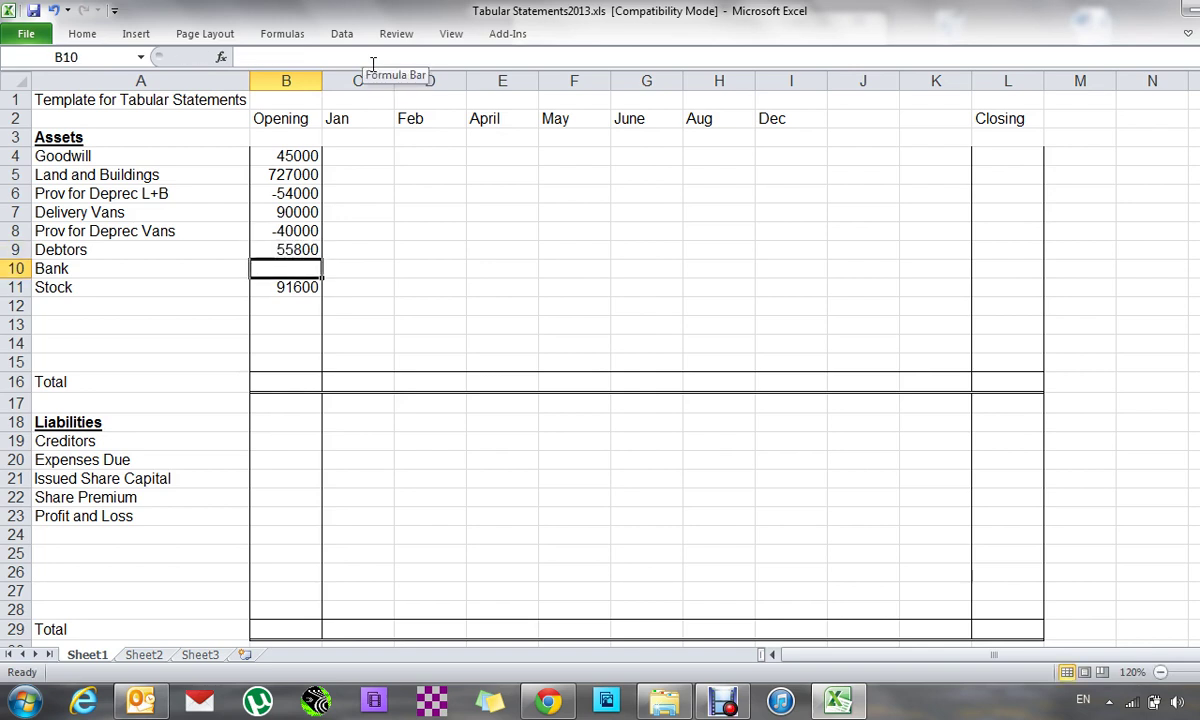
{"action": "type", "text": "-15800"}
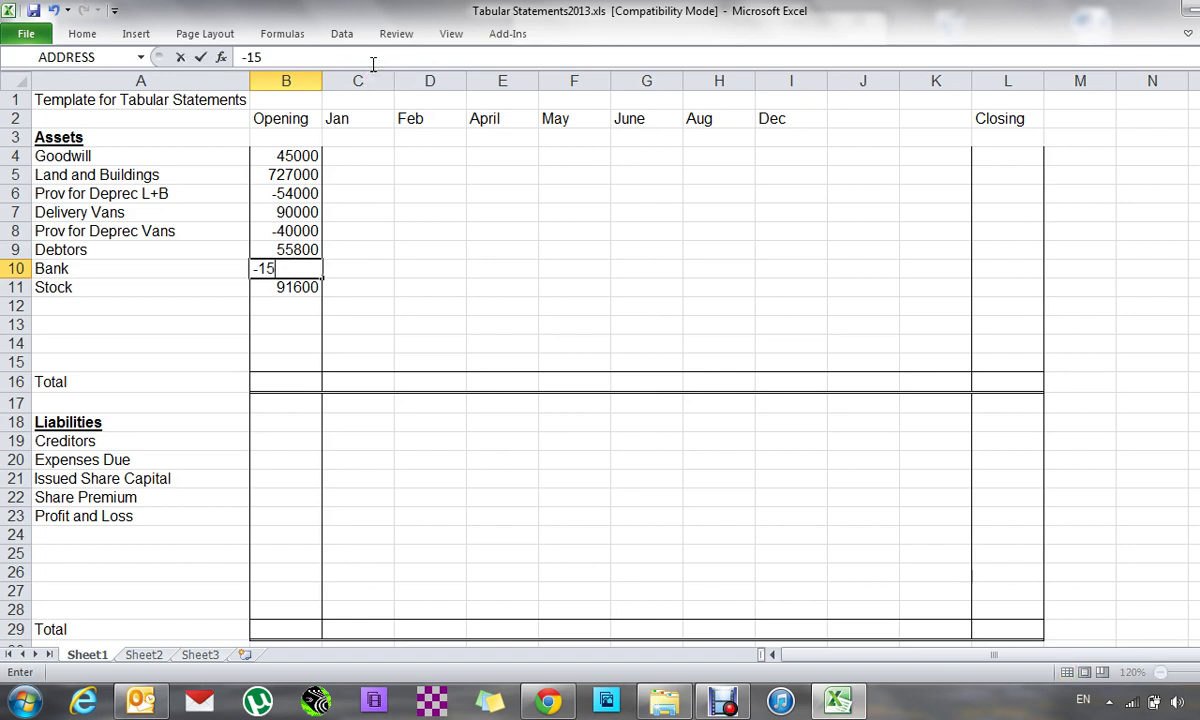
{"action": "key", "text": "Return"}
{"action": "key", "text": "Return"}
{"action": "key", "text": "Return"}
{"action": "key", "text": "Return"}
{"action": "key", "text": "Return"}
{"action": "key", "text": "Return"}
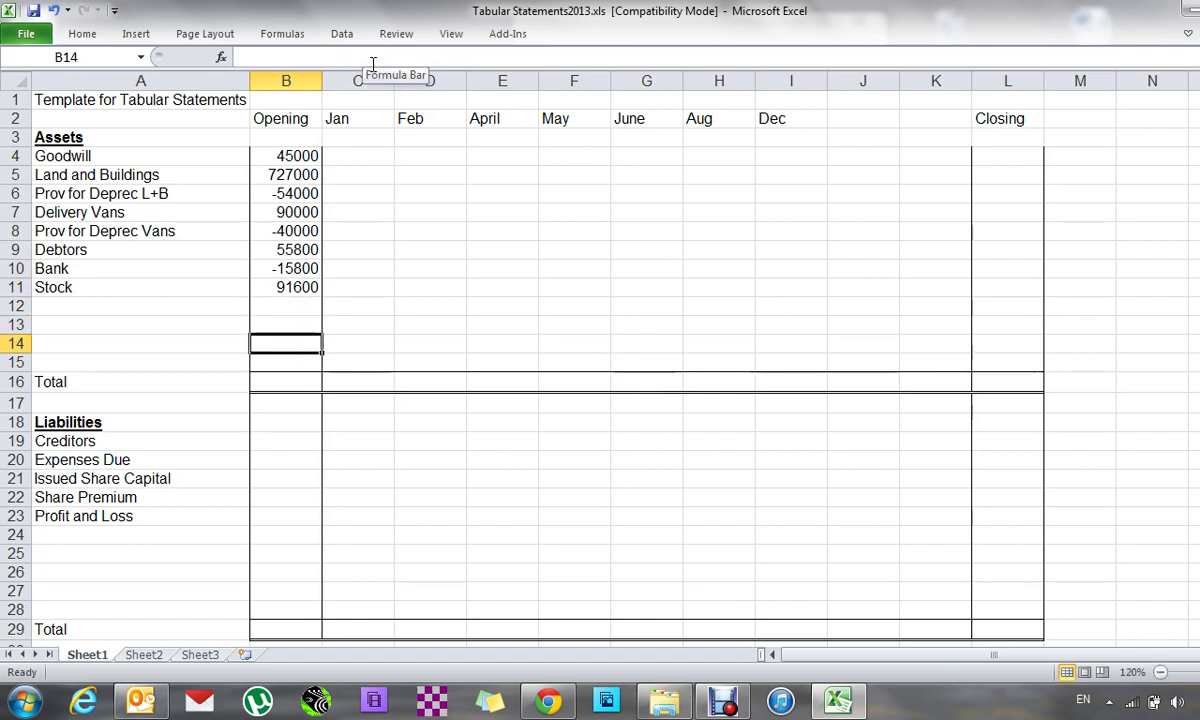
- Enter Liabilities opening values 75400, 4200, 600000, 80000 and 140000 for Creditors through Profit and Loss
{"action": "key", "text": "Return"}
{"action": "key", "text": "Return"}
{"action": "key", "text": "Return"}
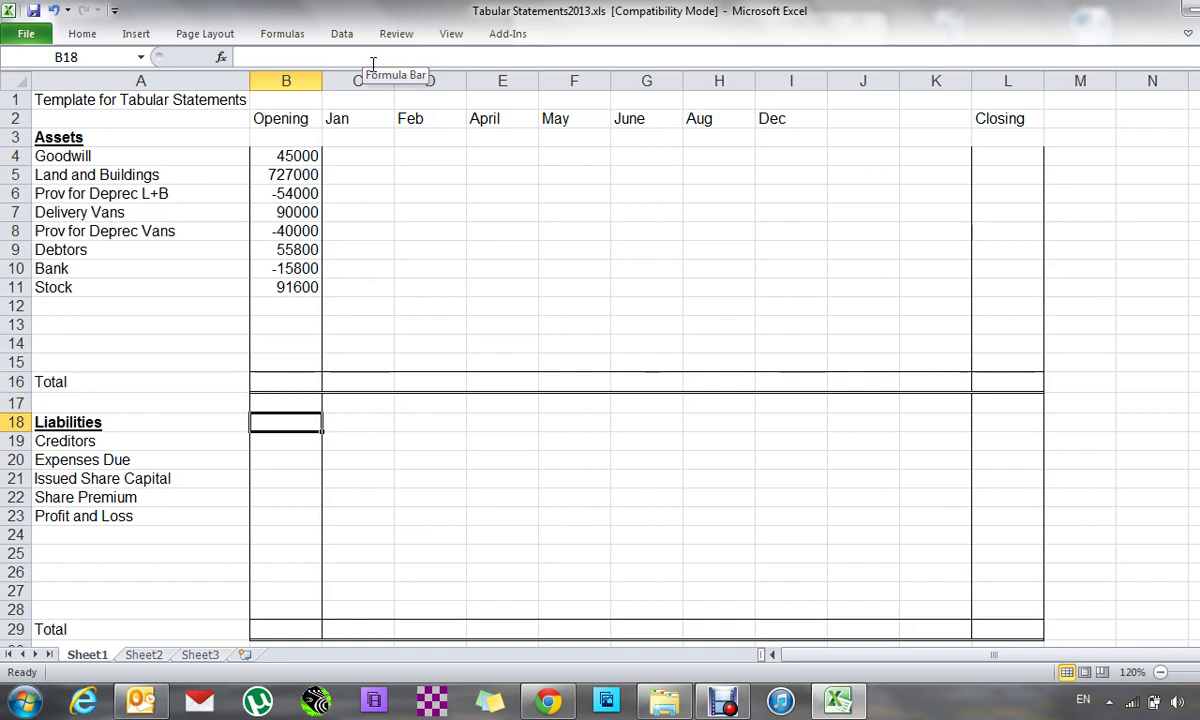
{"action": "type", "text": "75400"}
{"action": "key", "text": "Return"}
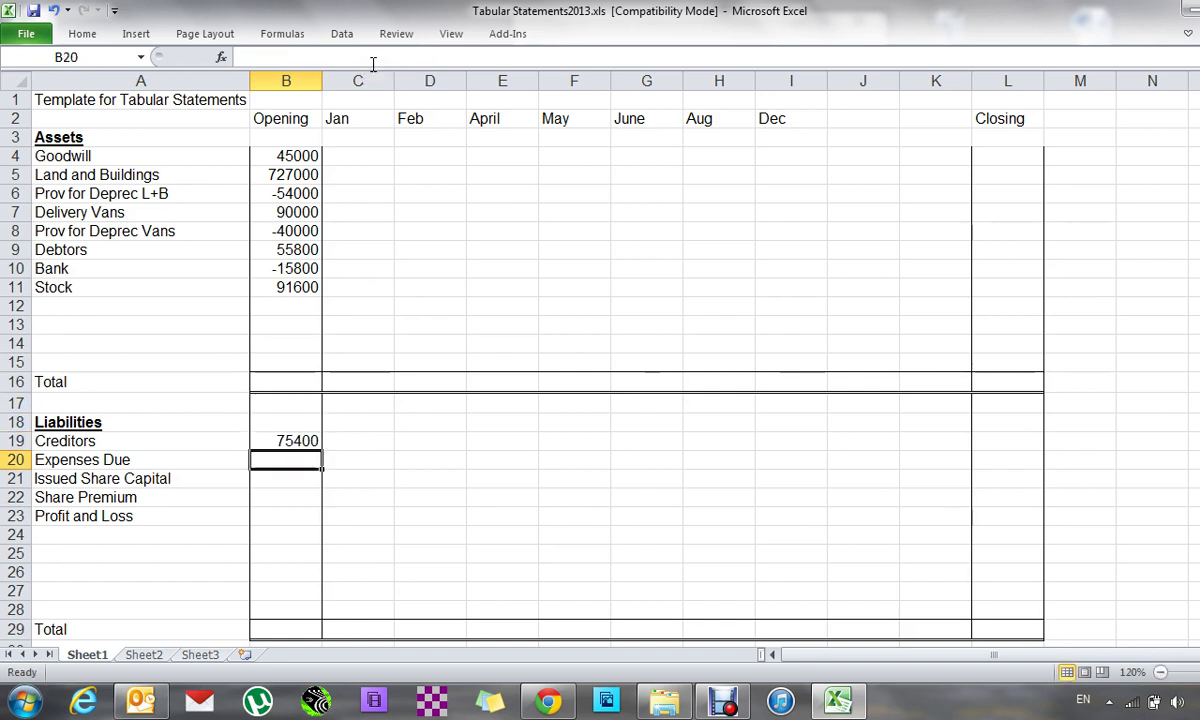
{"action": "type", "text": "4200"}
{"action": "key", "text": "Return"}
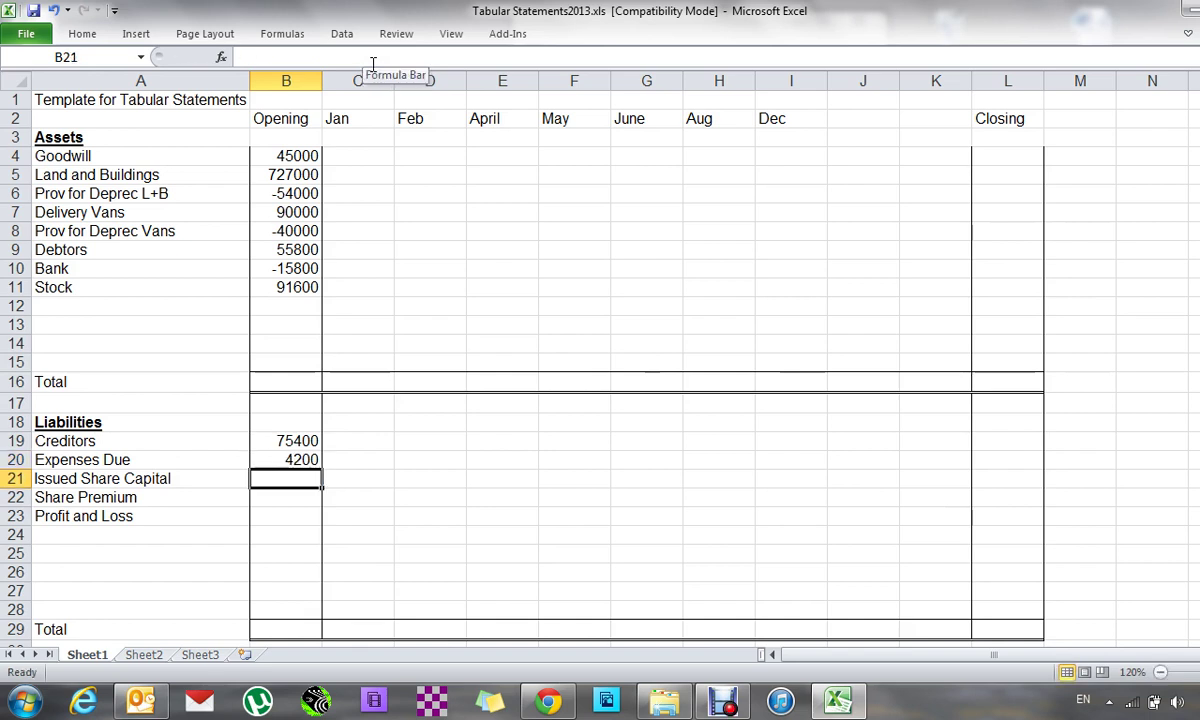
{"action": "type", "text": "600000"}
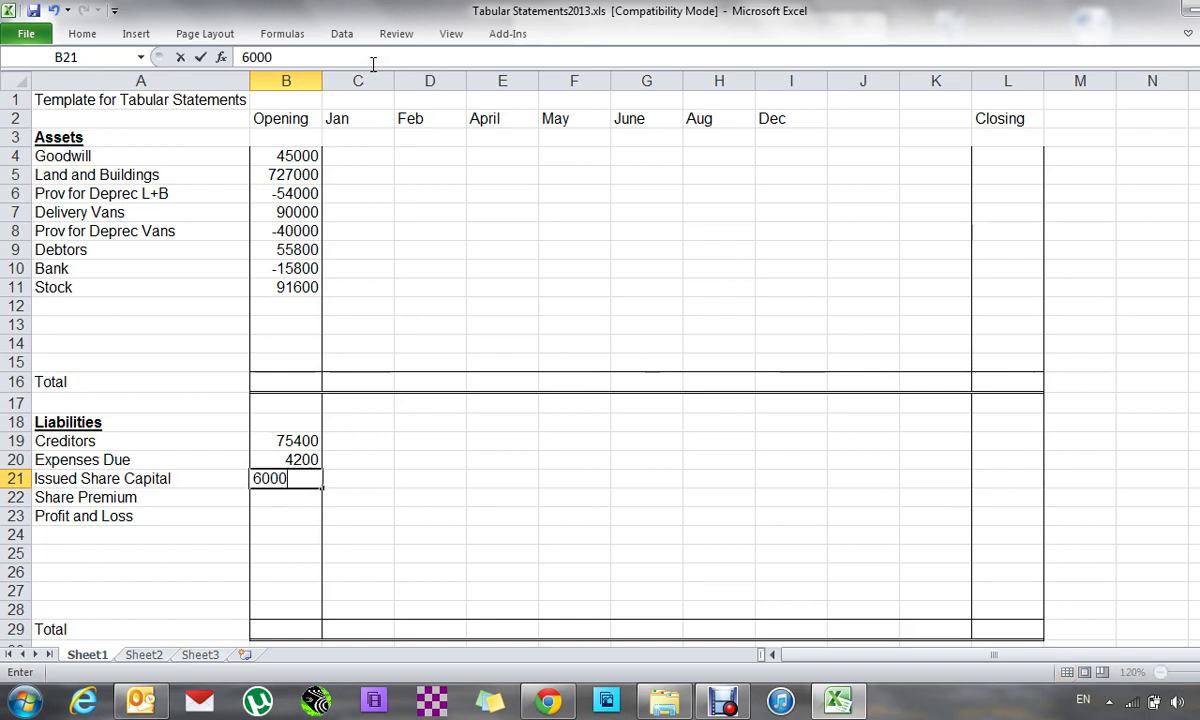
{"action": "key", "text": "Return"}
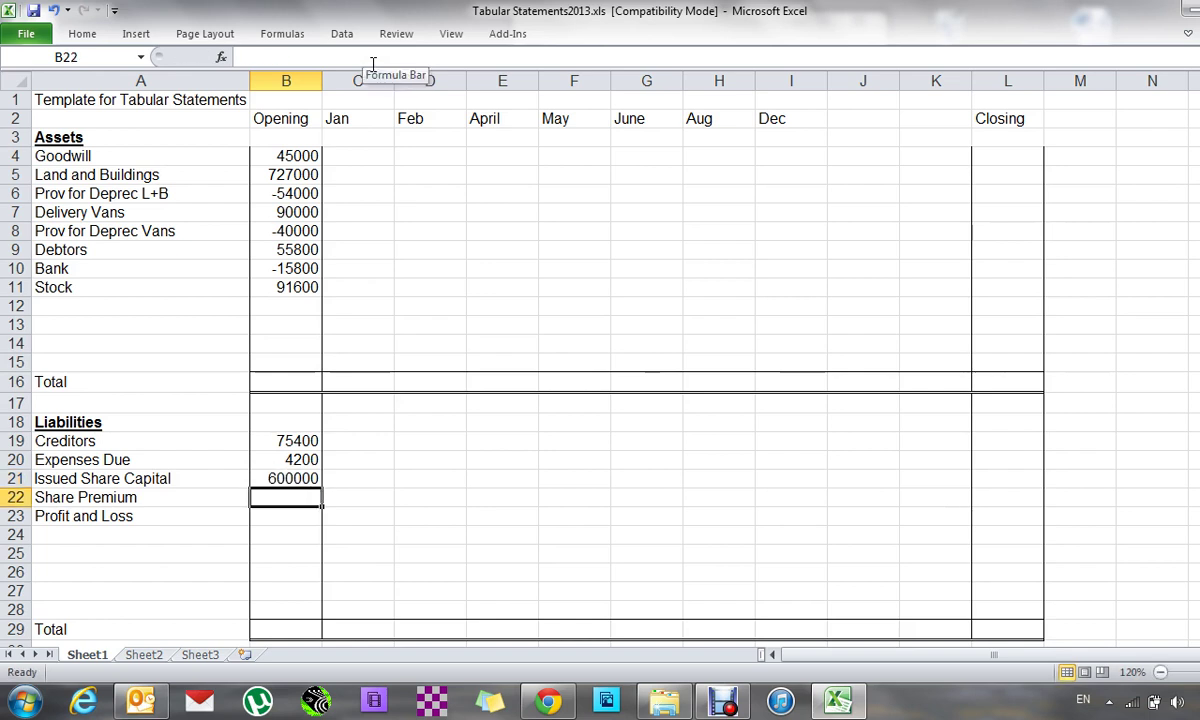
{"action": "type", "text": "80000"}
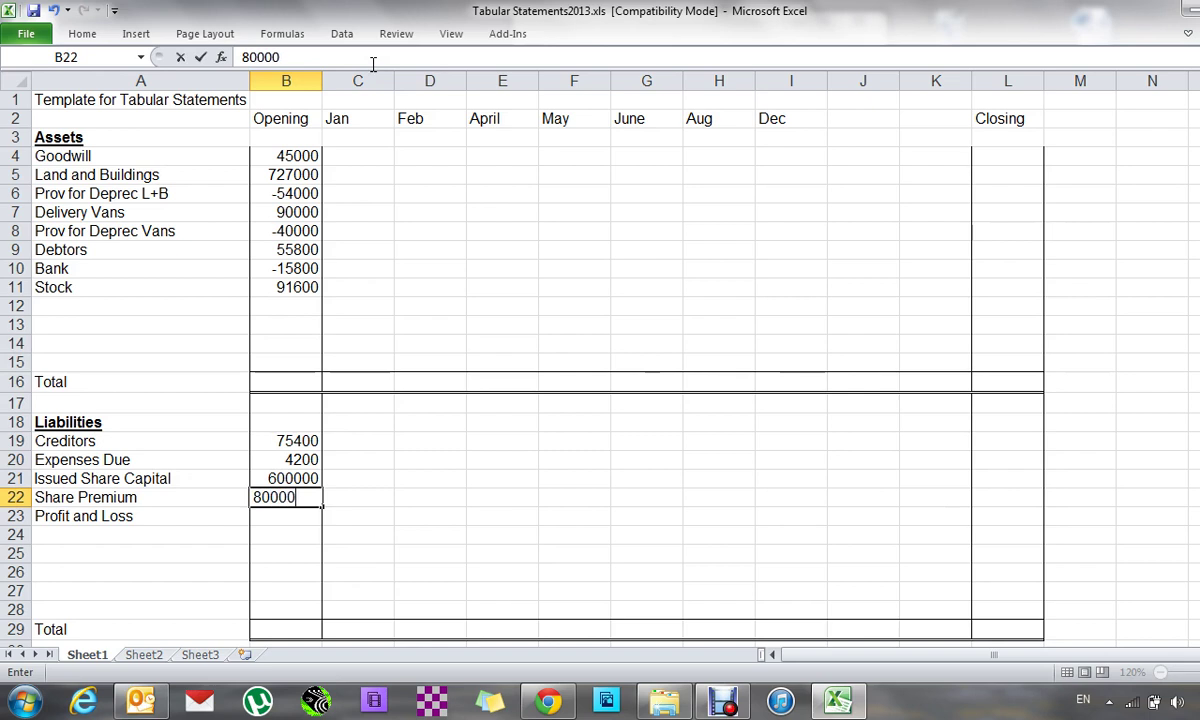
{"action": "key", "text": "Return"}
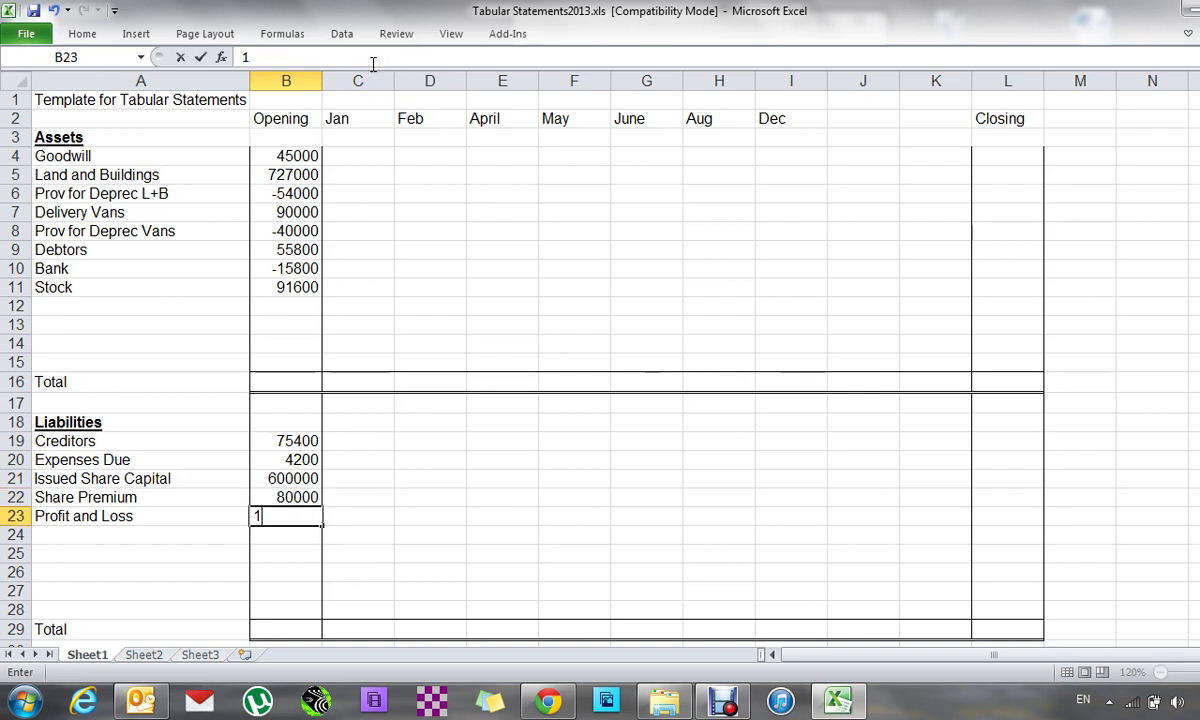
{"action": "type", "text": "40000"}
{"action": "key", "text": "Return"}
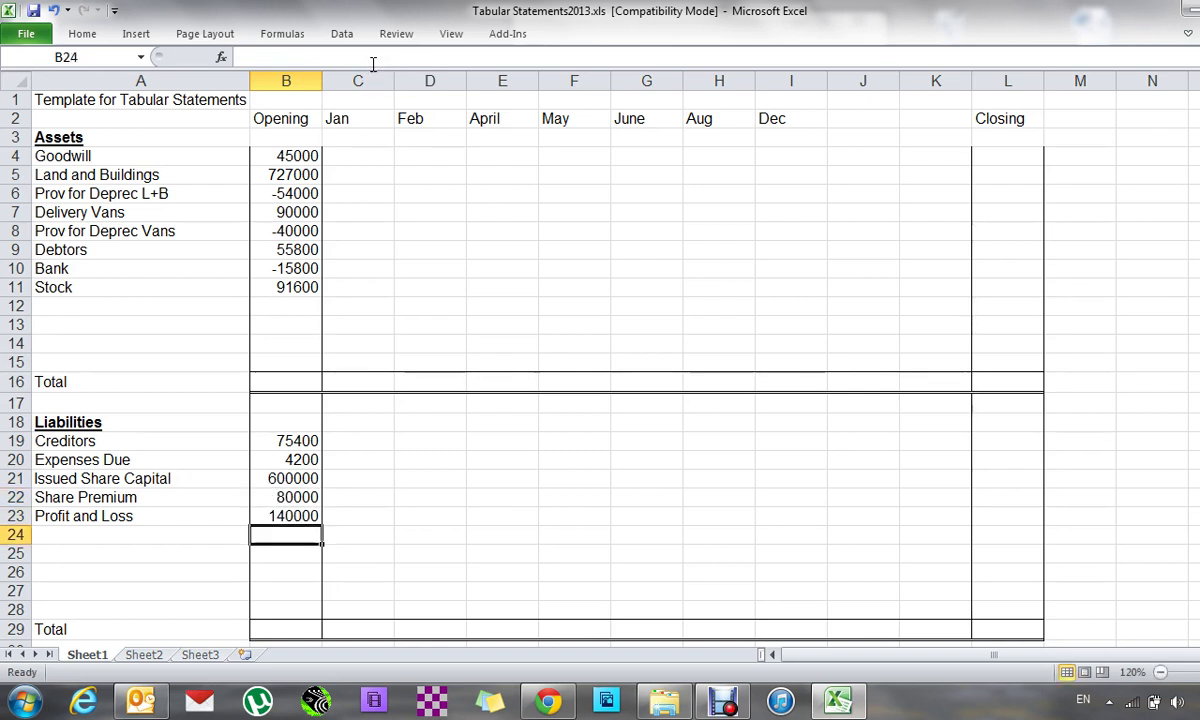
- Enter Jan amounts: 350000 Land and Buildings, 70000 Delivery Vans, 25000 Stock, 30000 Creditors
{"action": "key", "text": "Right"}
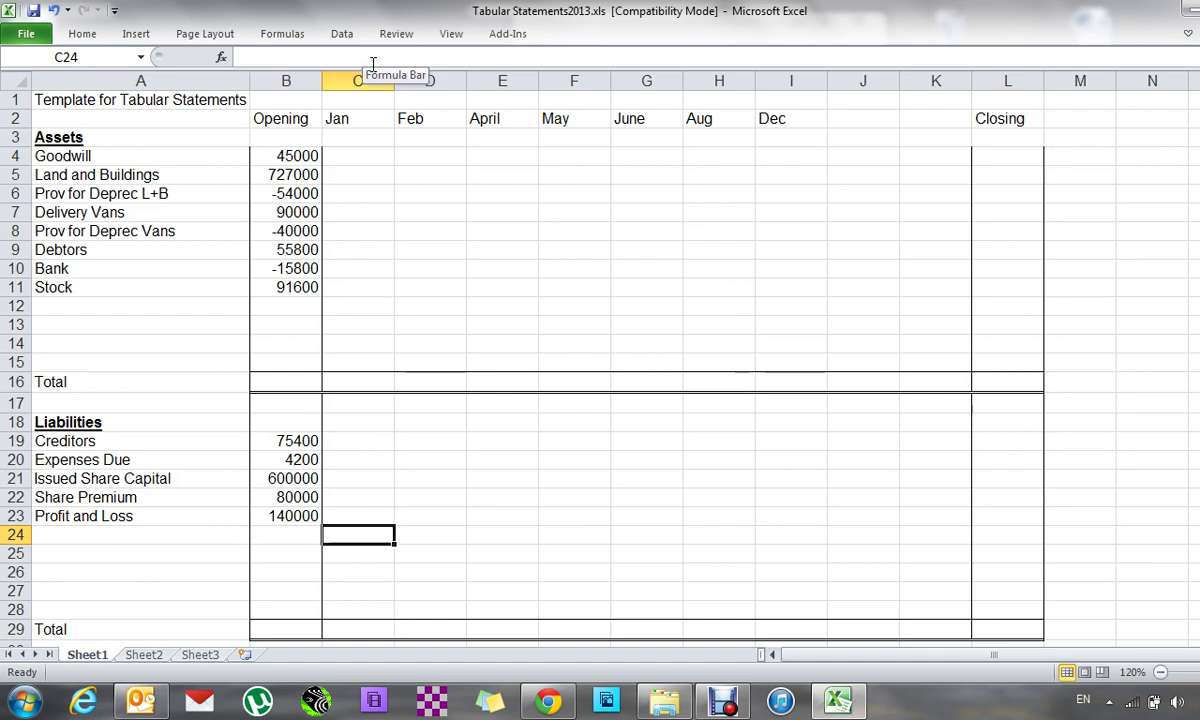
{"action": "key", "text": "Up"}
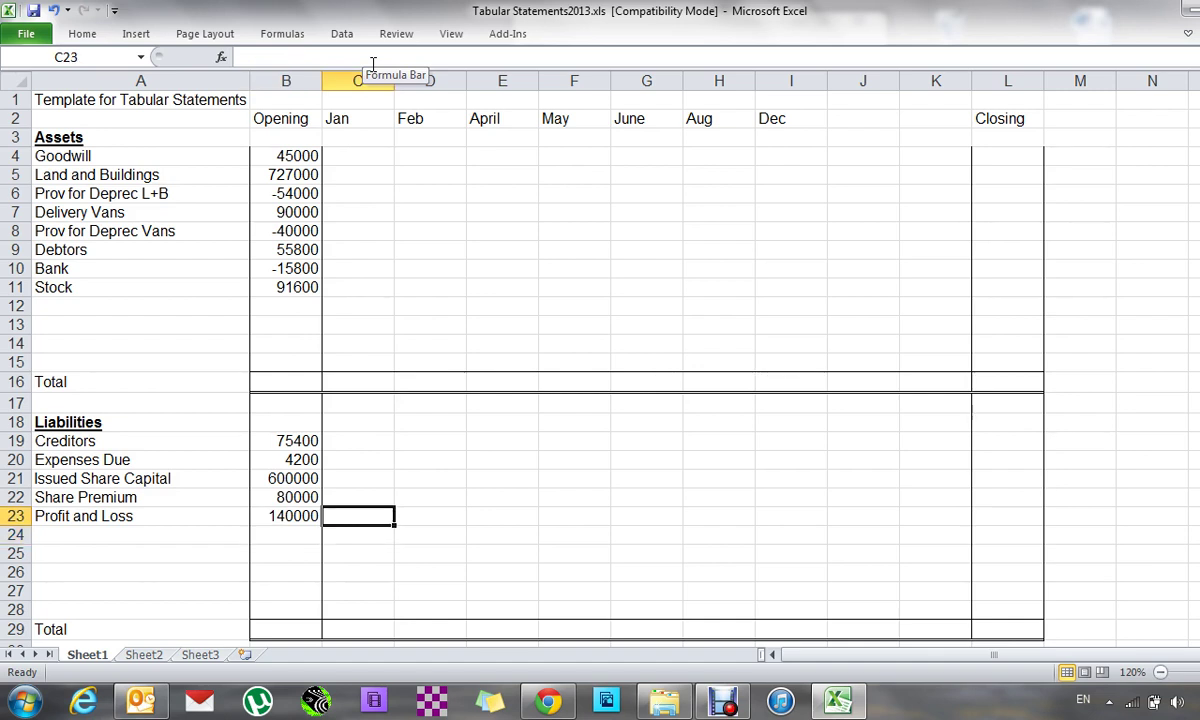
{"action": "key", "text": "Up"}
{"action": "key", "text": "Up"}
{"action": "key", "text": "Up"}
{"action": "key", "text": "Up"}
{"action": "key", "text": "Up"}
{"action": "key", "text": "Up"}
{"action": "key", "text": "Up"}
{"action": "key", "text": "Up"}
{"action": "key", "text": "Up"}
{"action": "key", "text": "Up"}
{"action": "key", "text": "Up"}
{"action": "key", "text": "Up"}
{"action": "key", "text": "Up"}
{"action": "key", "text": "Up"}
{"action": "key", "text": "Up"}
{"action": "key", "text": "Up"}
{"action": "key", "text": "Up"}
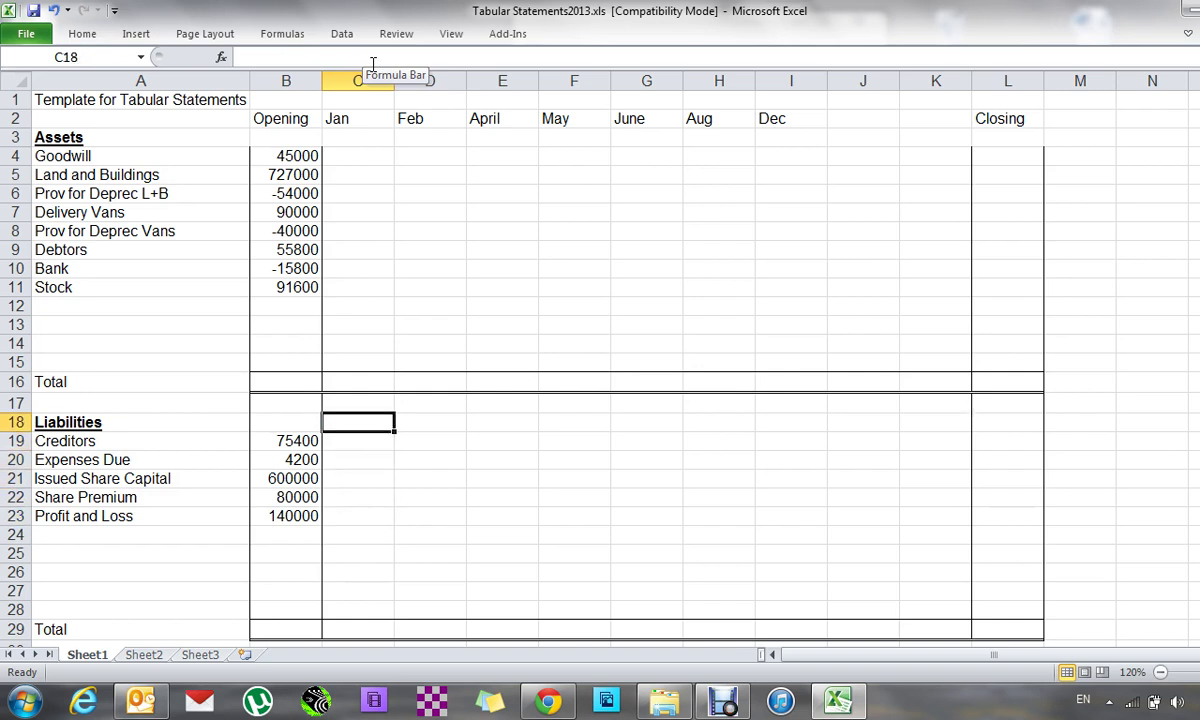
{"action": "key", "text": "Up"}
{"action": "type", "text": "35000"}
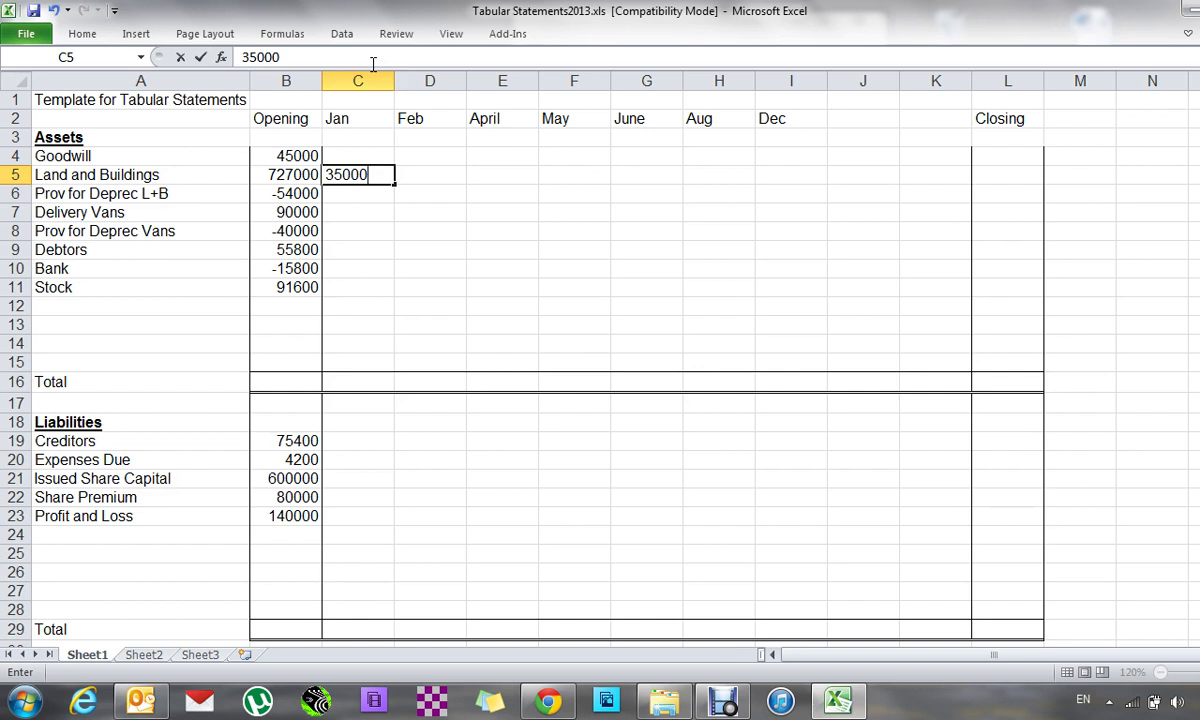
{"action": "type", "text": "0"}
{"action": "key", "text": "Return"}
{"action": "key", "text": "Return"}
{"action": "type", "text": "70000"}
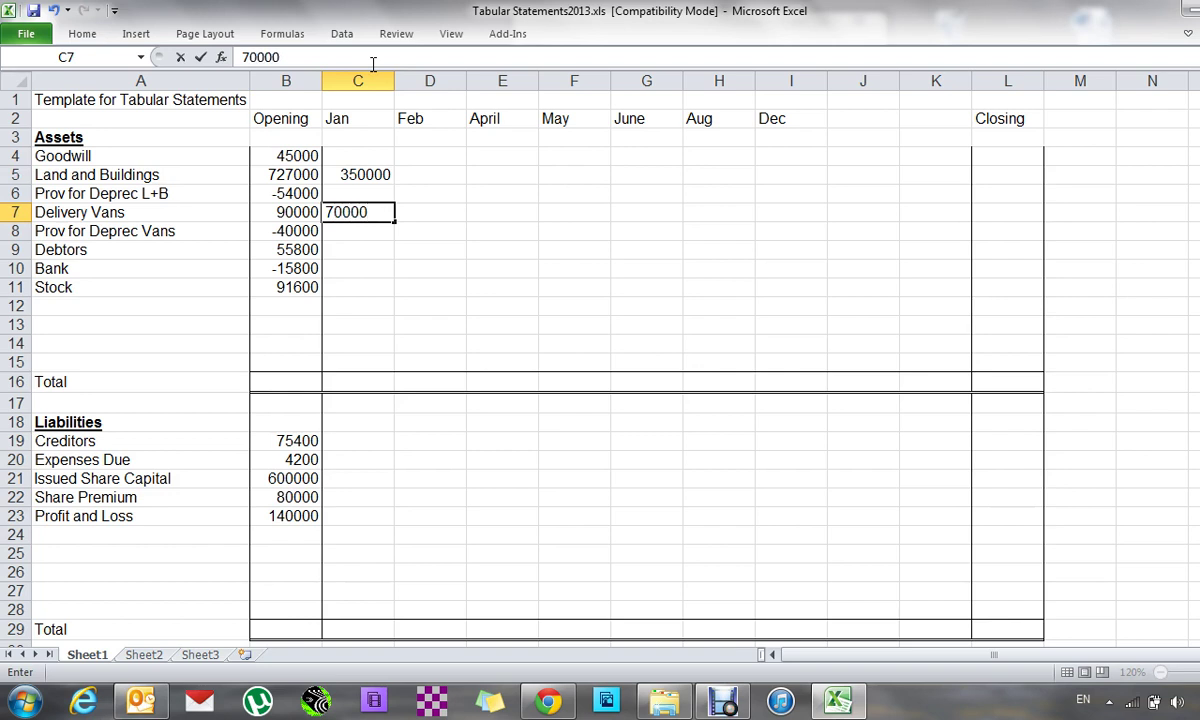
{"action": "key", "text": "Return"}
{"action": "key", "text": "Return"}
{"action": "key", "text": "Return"}
{"action": "key", "text": "Return"}
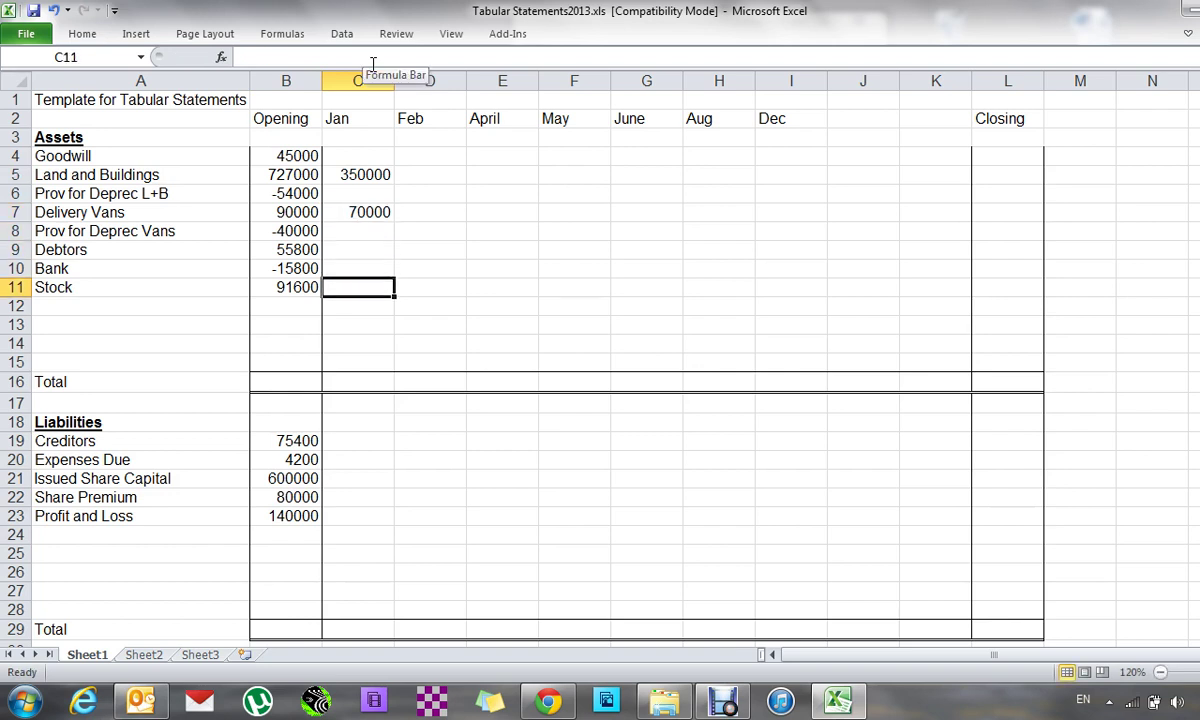
{"action": "type", "text": "25000"}
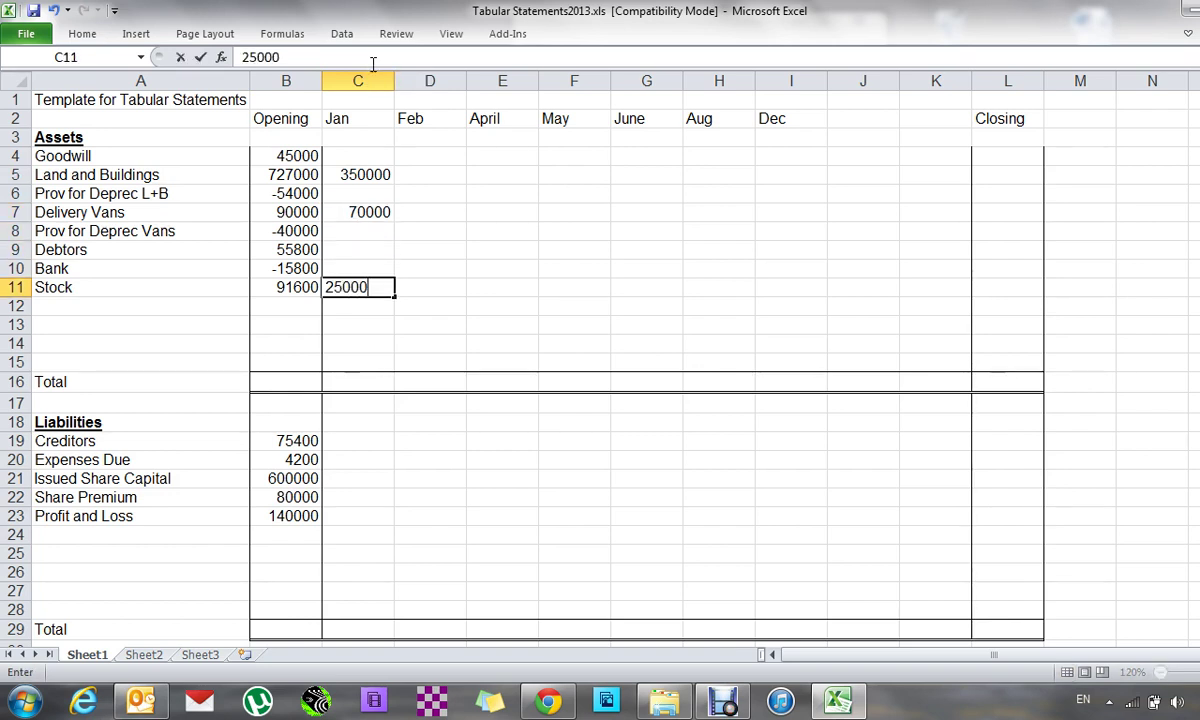
{"action": "key", "text": "Return"}
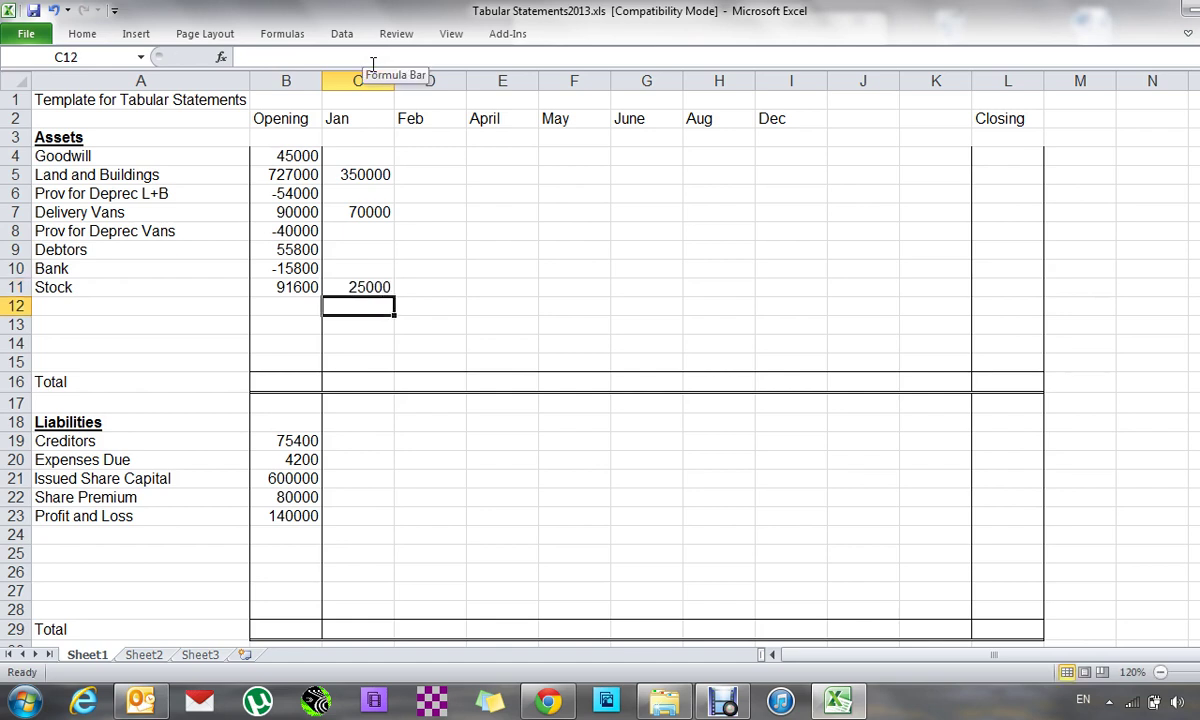
{"action": "key", "text": "Return"}
{"action": "key", "text": "Return"}
{"action": "key", "text": "Return"}
{"action": "key", "text": "Return"}
{"action": "key", "text": "Return"}
{"action": "key", "text": "Return"}
{"action": "key", "text": "Return"}
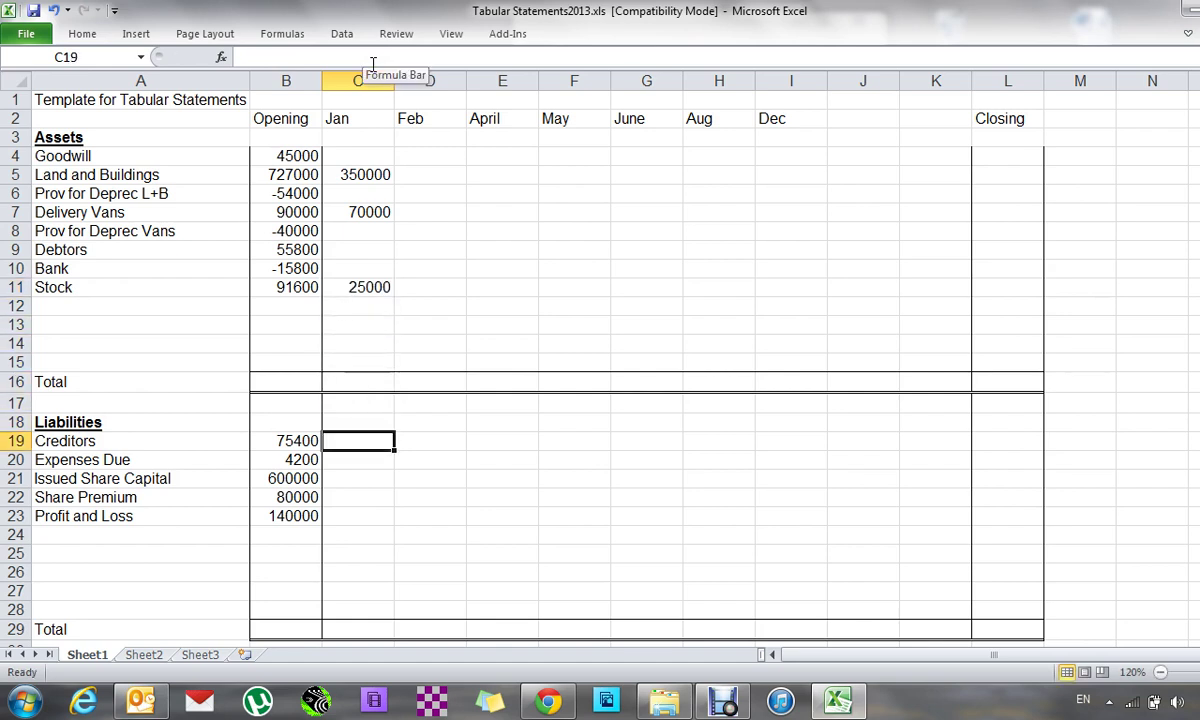
{"action": "type", "text": "30000"}
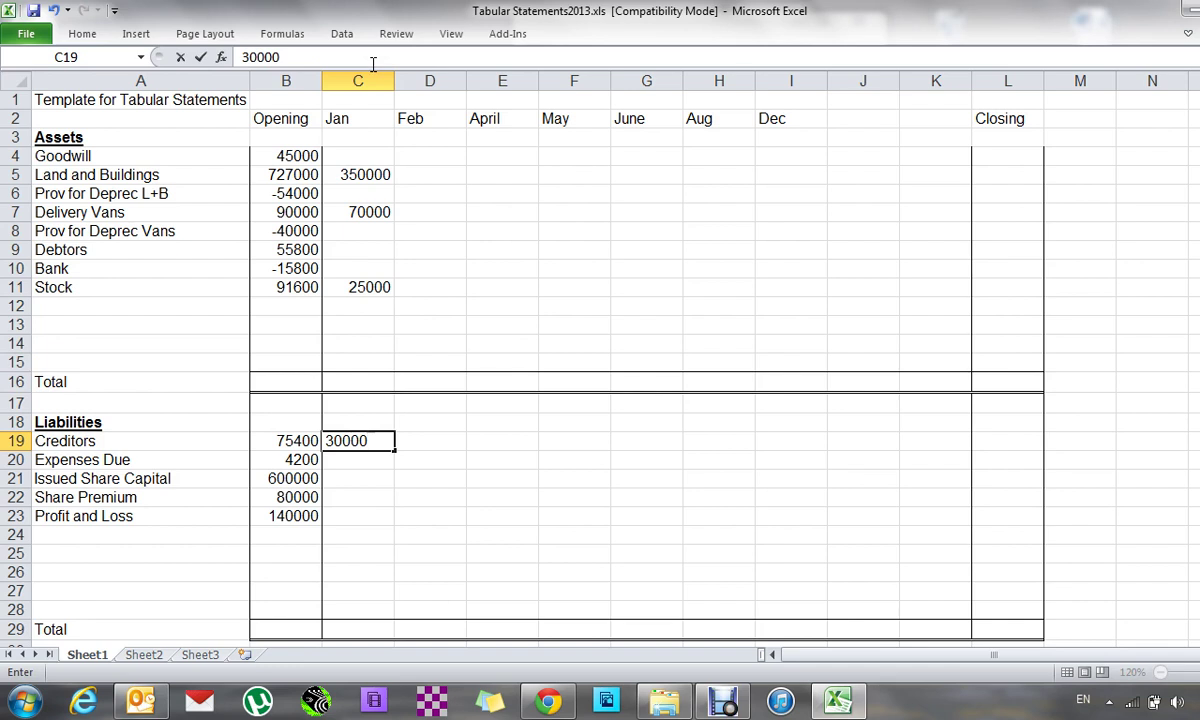
- Enter 415000 as the Jan assets total
{"action": "key", "text": "Up"}
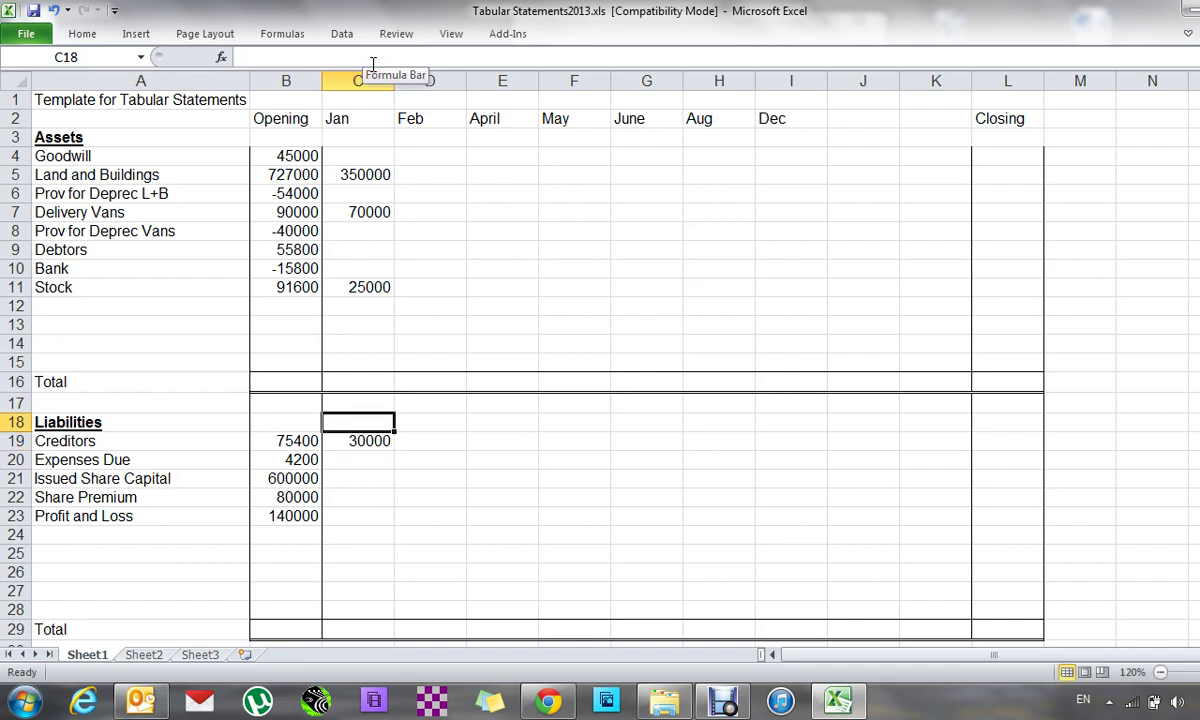
{"action": "key", "text": "Up"}
{"action": "key", "text": "Up"}
{"action": "key", "text": "Up"}
{"action": "key", "text": "Up"}
{"action": "key", "text": "Up"}
{"action": "key", "text": "Up"}
{"action": "key", "text": "Up"}
{"action": "key", "text": "Up"}
{"action": "key", "text": "Up"}
{"action": "key", "text": "Up"}
{"action": "key", "text": "Up"}
{"action": "key", "text": "Up"}
{"action": "key", "text": "Up"}
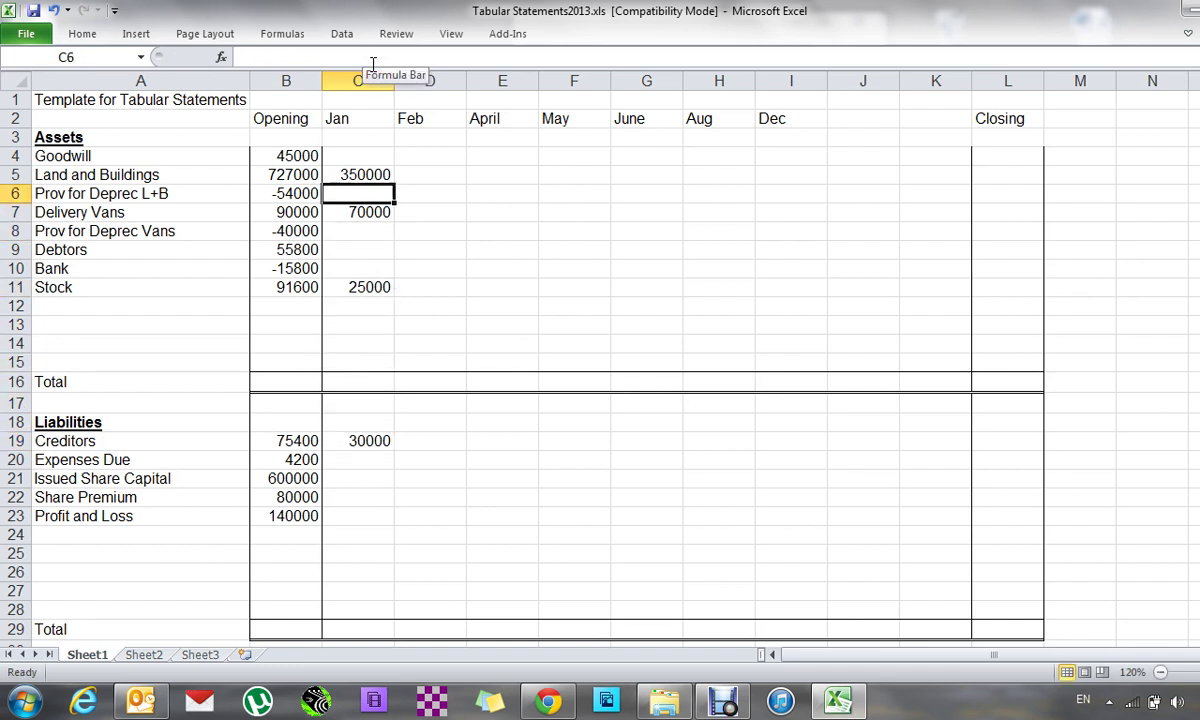
{"action": "key", "text": "Down"}
{"action": "key", "text": "Down"}
{"action": "key", "text": "Down"}
{"action": "key", "text": "Down"}
{"action": "key", "text": "Down"}
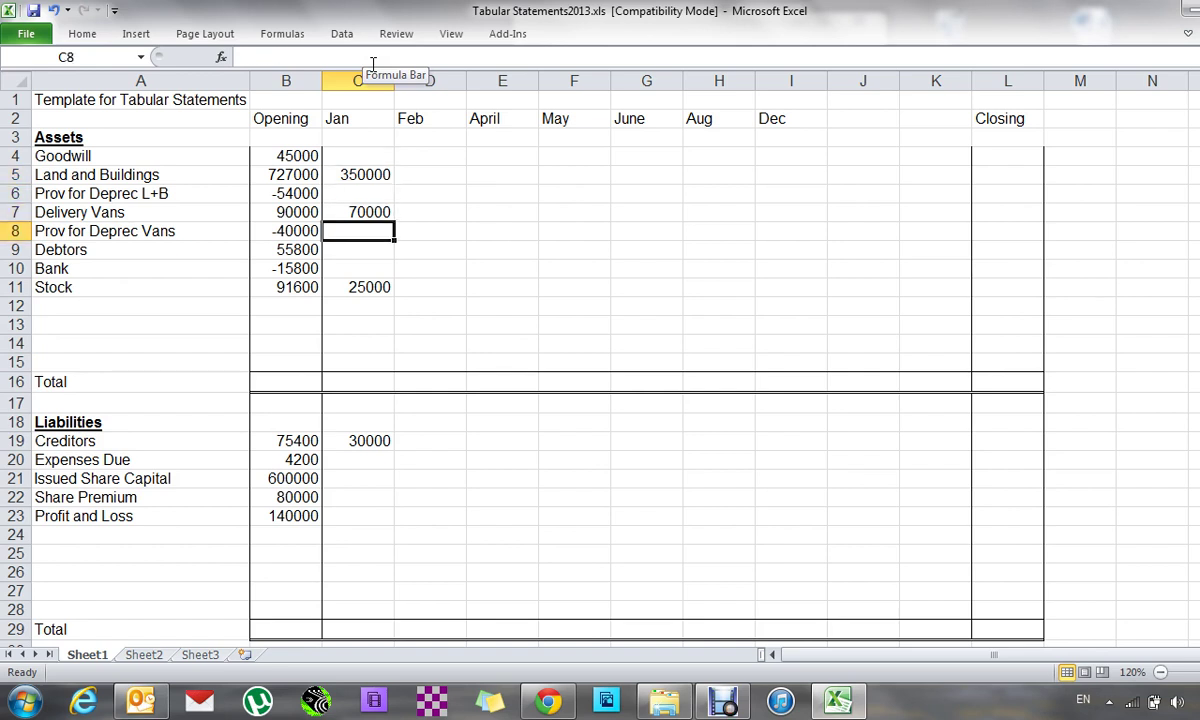
{"action": "key", "text": "Down"}
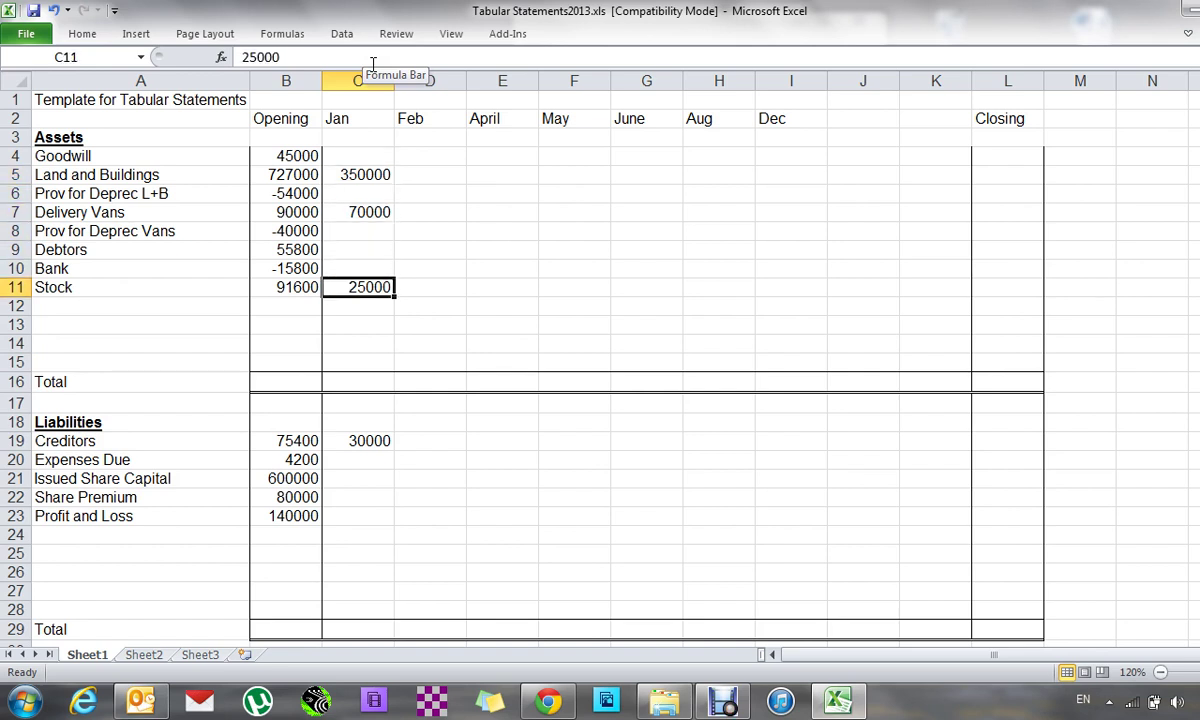
{"action": "key", "text": "Down"}
{"action": "key", "text": "Down"}
{"action": "key", "text": "Down"}
{"action": "key", "text": "Down"}
{"action": "key", "text": "Down"}
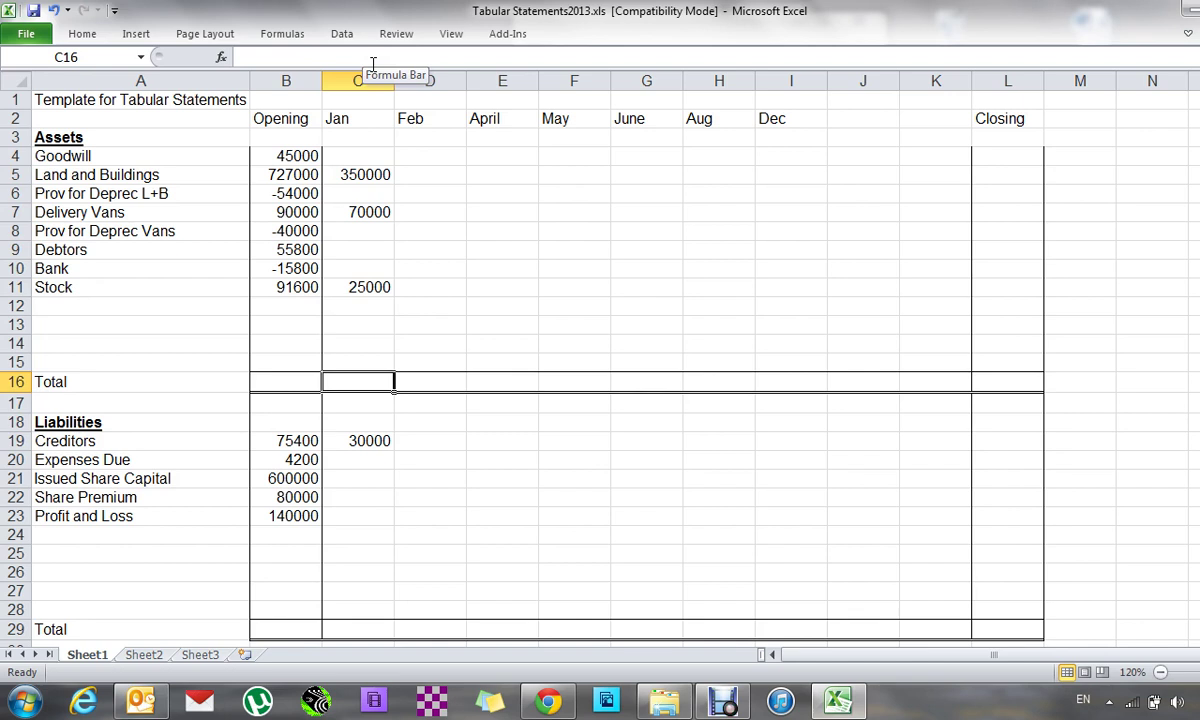
{"action": "type", "text": "415000"}
{"action": "key", "text": "Return"}
- Enter 380000 as the Issued Share Capital for Jan
{"action": "key", "text": "Down"}
{"action": "key", "text": "Down"}
{"action": "key", "text": "Down"}
{"action": "key", "text": "Up"}
{"action": "key", "text": "Up"}
{"action": "key", "text": "Up"}
{"action": "key", "text": "Up"}
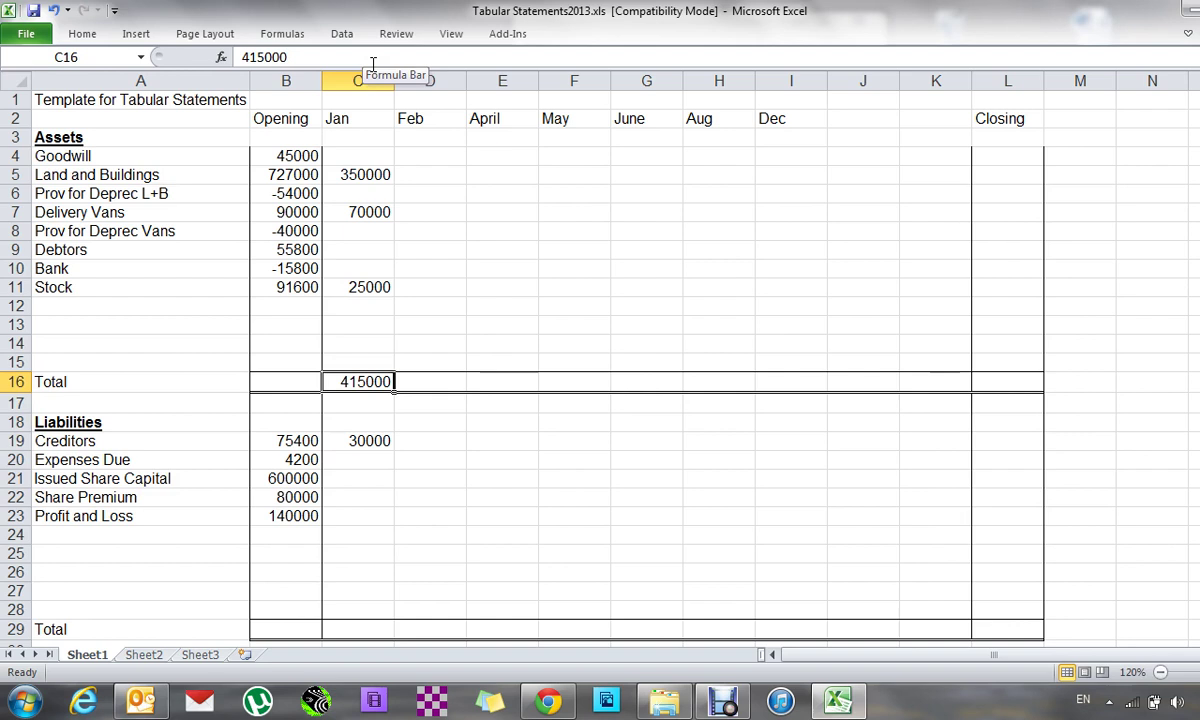
{"action": "key", "text": "Down"}
{"action": "key", "text": "Down"}
{"action": "key", "text": "Down"}
{"action": "key", "text": "Down"}
{"action": "key", "text": "Down"}
{"action": "key", "text": "Up"}
{"action": "key", "text": "Down"}
{"action": "type", "text": "380000"}
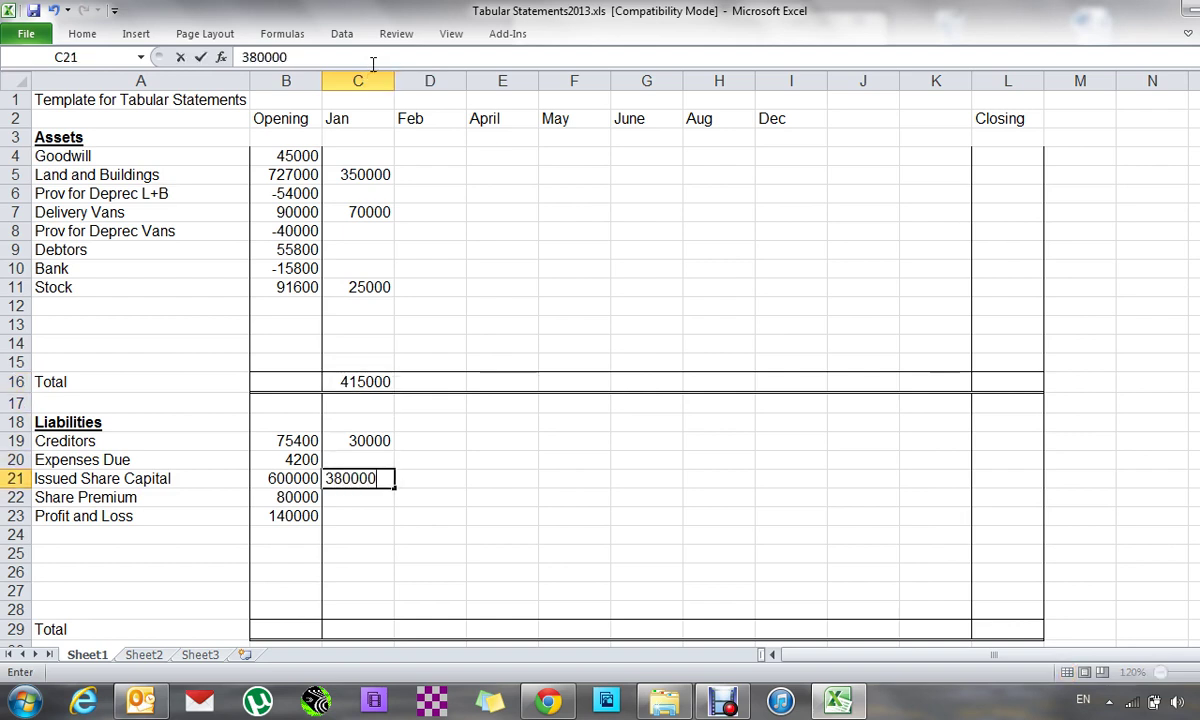
{"action": "key", "text": "Return"}
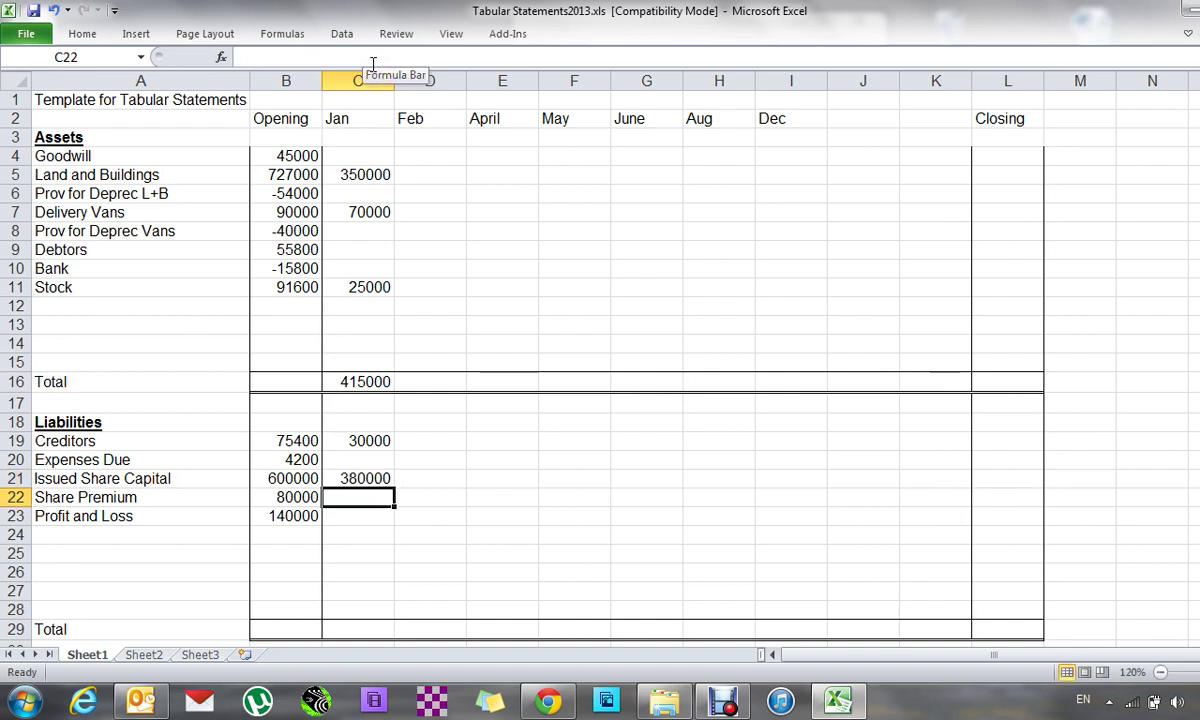
- Set Jan Share Premium to =C21*20%, giving 76000
{"action": "type", "text": "="}
{"action": "key", "text": "Up"}
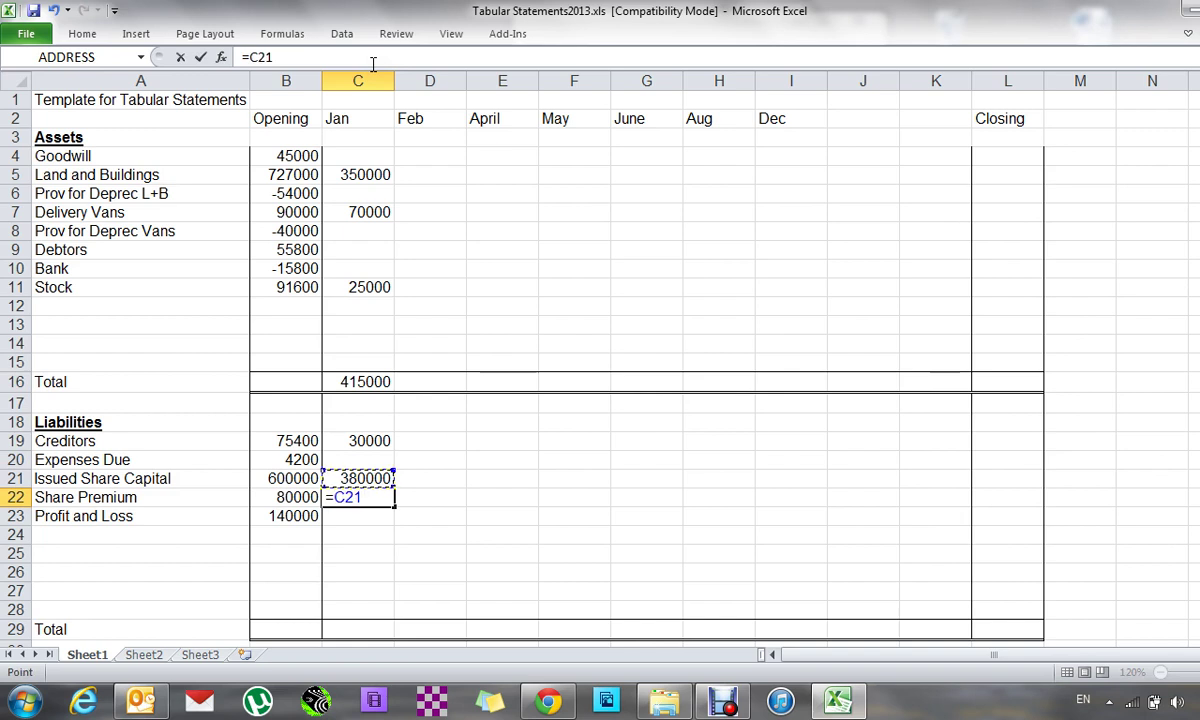
{"action": "type", "text": "*20%"}
{"action": "key", "text": "Return"}
- Total the Jan liabilities with =SUM(C19:C28), giving 486000
{"action": "key", "text": "Down"}
{"action": "key", "text": "Down"}
{"action": "key", "text": "Down"}
{"action": "key", "text": "Down"}
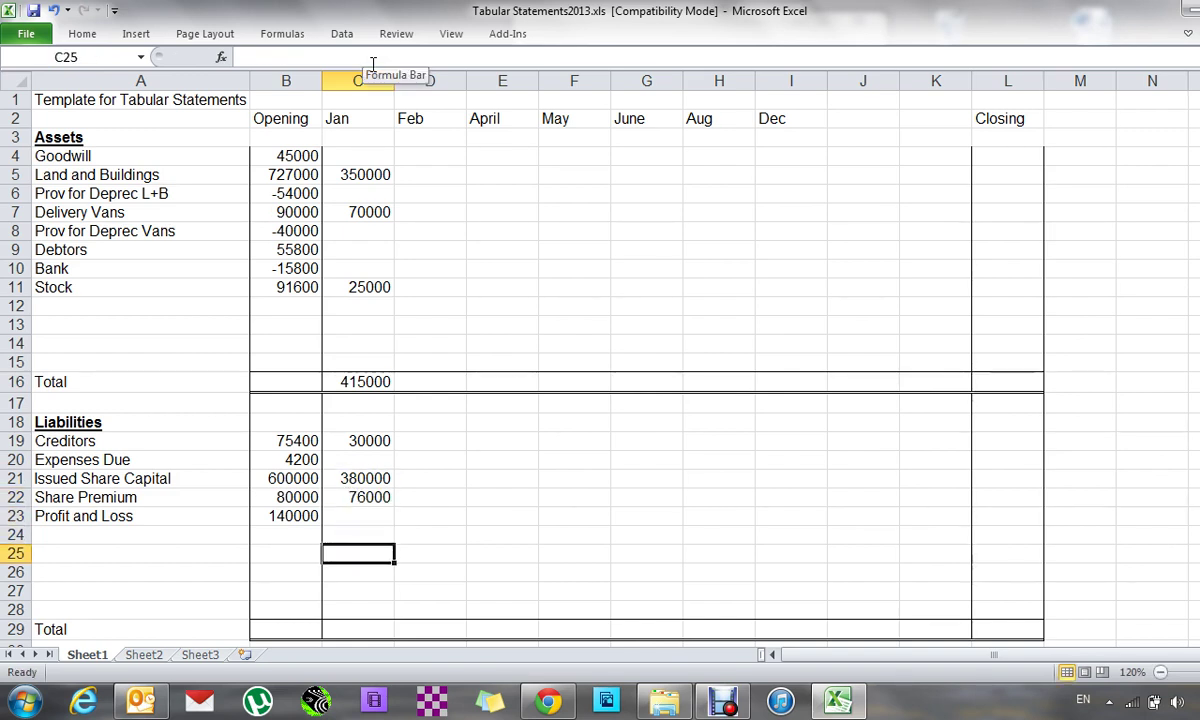
{"action": "key", "text": "Down"}
{"action": "key", "text": "Down"}
{"action": "type", "text": "=s"}
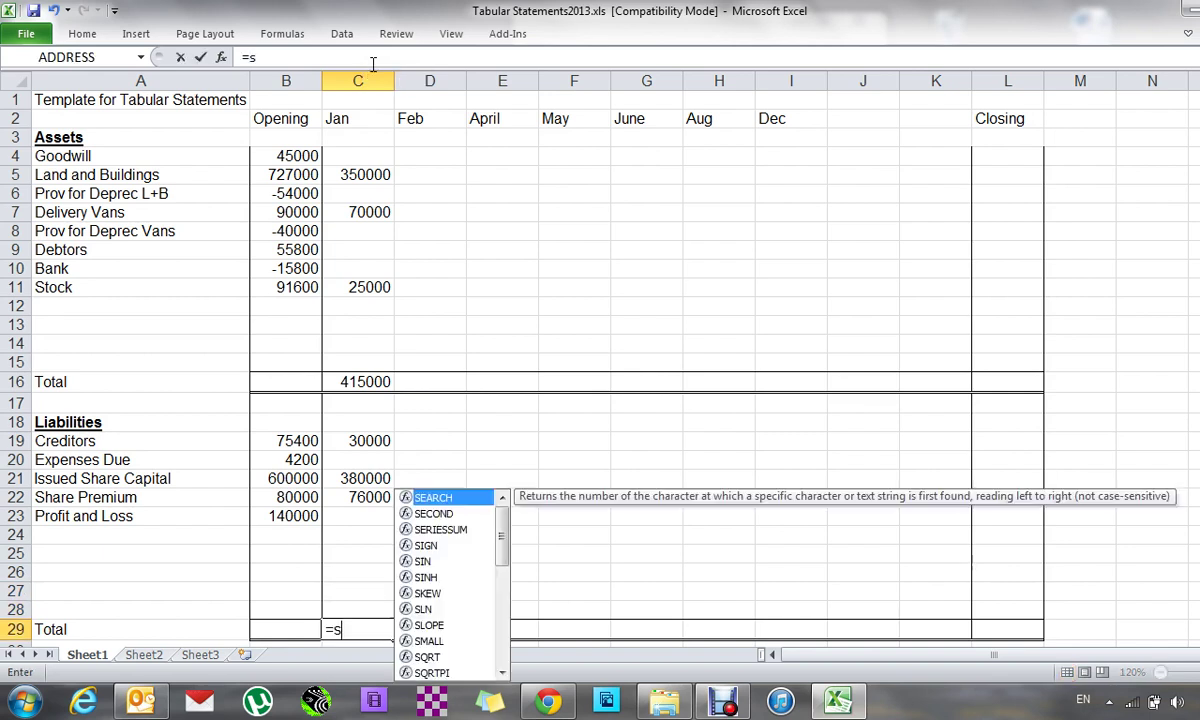
{"action": "type", "text": "um("}
{"action": "key", "text": "Up"}
{"action": "key", "text": "Up"}
{"action": "key", "text": "Up"}
{"action": "key", "text": "Up"}
{"action": "key", "text": "Up"}
{"action": "key", "text": "Up"}
{"action": "key", "text": "Up"}
{"action": "key", "text": "Up"}
{"action": "key", "text": "Up"}
{"action": "key", "text": "Up"}
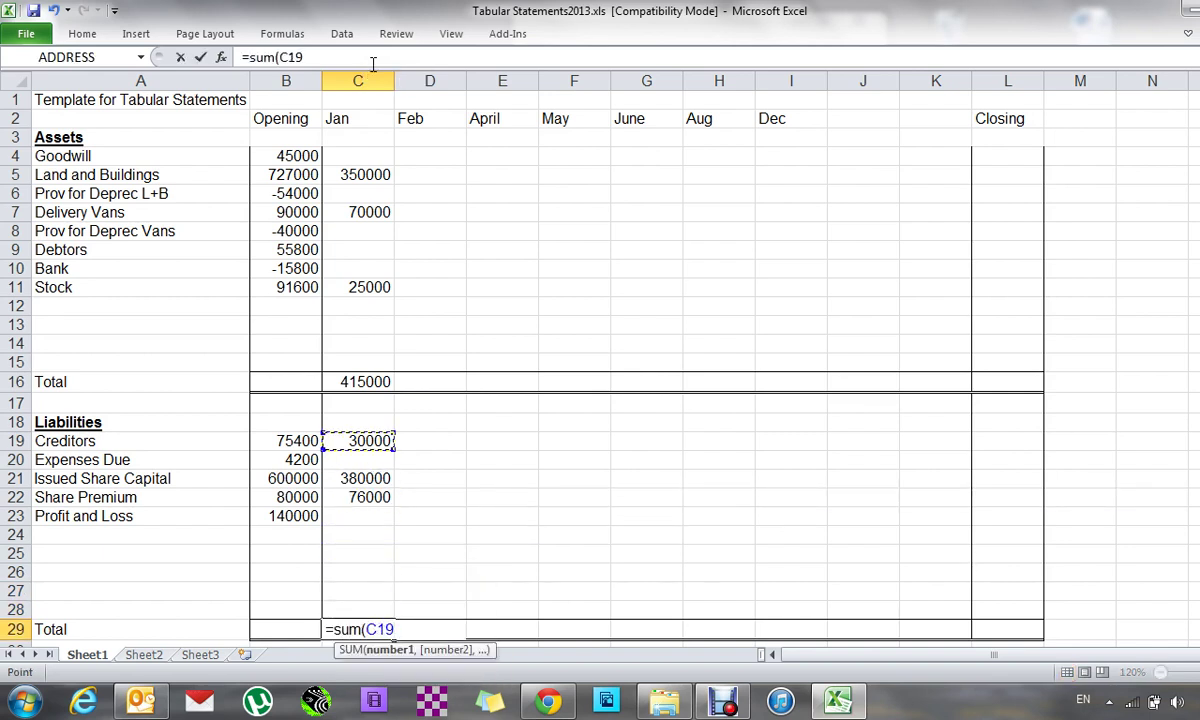
{"action": "key", "text": "F8"}
{"action": "key", "text": "Down"}
{"action": "key", "text": "Down"}
{"action": "key", "text": "Down"}
{"action": "key", "text": "Down"}
{"action": "key", "text": "Down"}
{"action": "key", "text": "Down"}
{"action": "key", "text": "Down"}
{"action": "key", "text": "Down"}
{"action": "key", "text": "Down"}
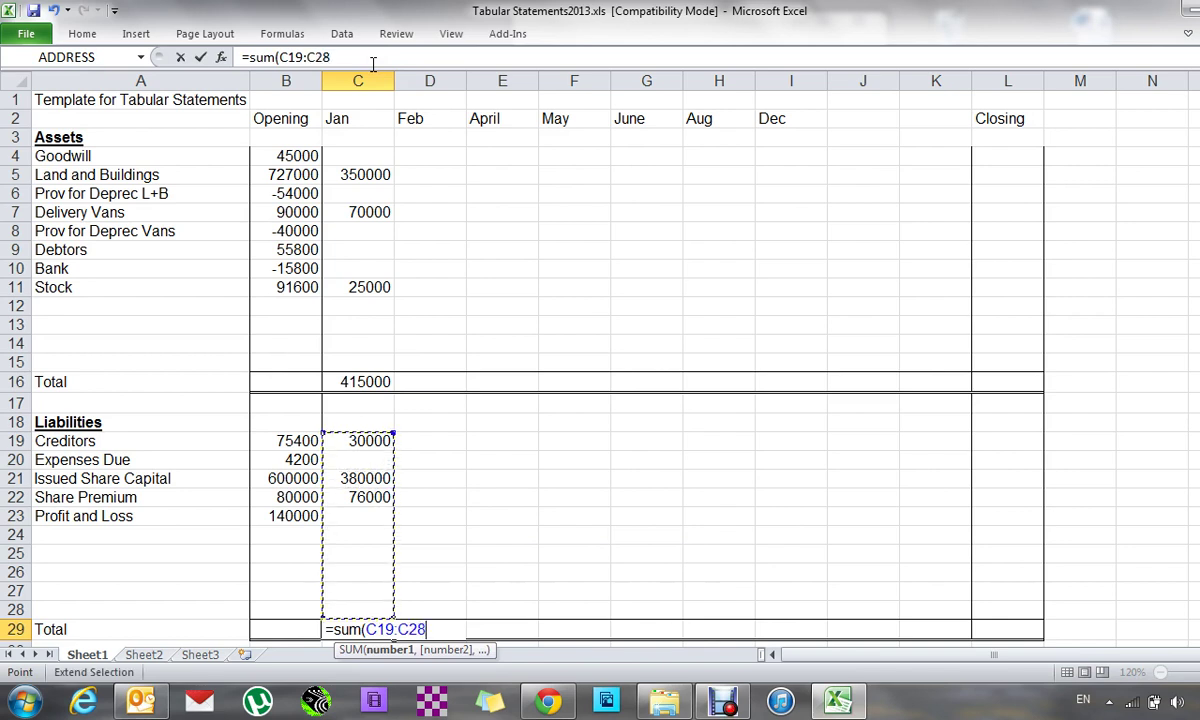
{"action": "type", "text": ")"}
{"action": "key", "text": "Return"}
{"action": "key", "text": "Up"}
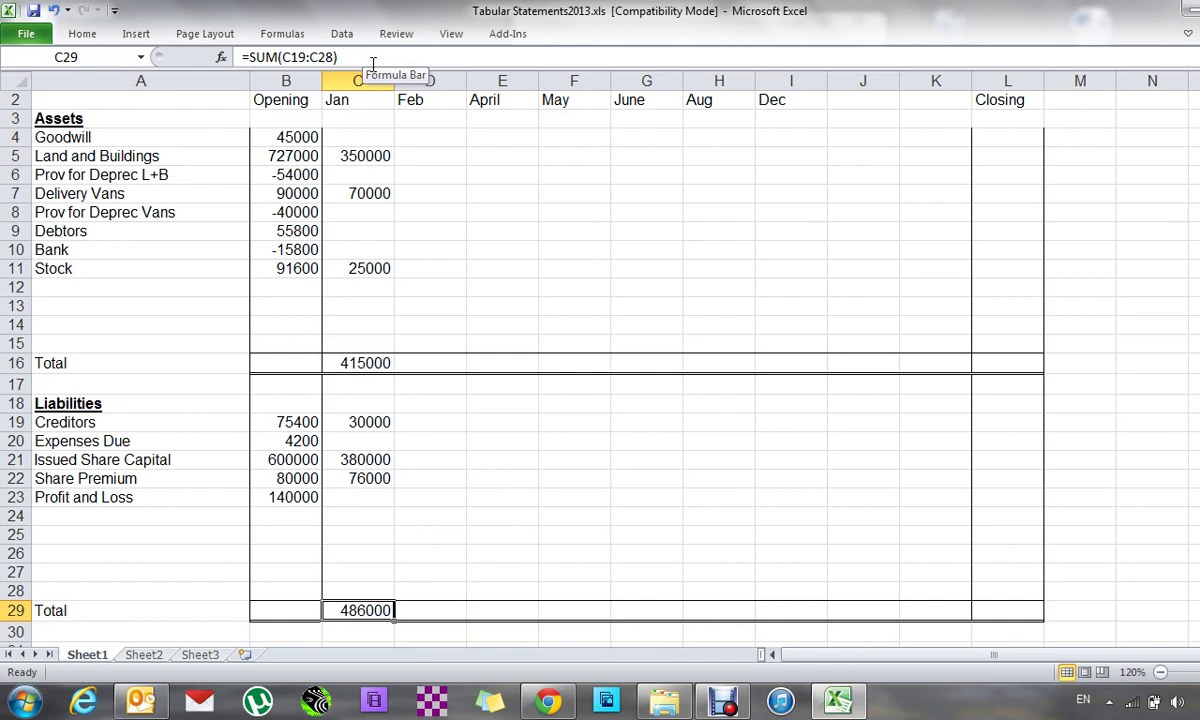
{"action": "key", "text": "Up"}
{"action": "key", "text": "Up"}
{"action": "key", "text": "Up"}
{"action": "key", "text": "Up"}
{"action": "key", "text": "Up"}
{"action": "key", "text": "Up"}
{"action": "key", "text": "Up"}
{"action": "key", "text": "Up"}
{"action": "key", "text": "Up"}
{"action": "key", "text": "Up"}
{"action": "key", "text": "Up"}
{"action": "key", "text": "Up"}
{"action": "key", "text": "Up"}
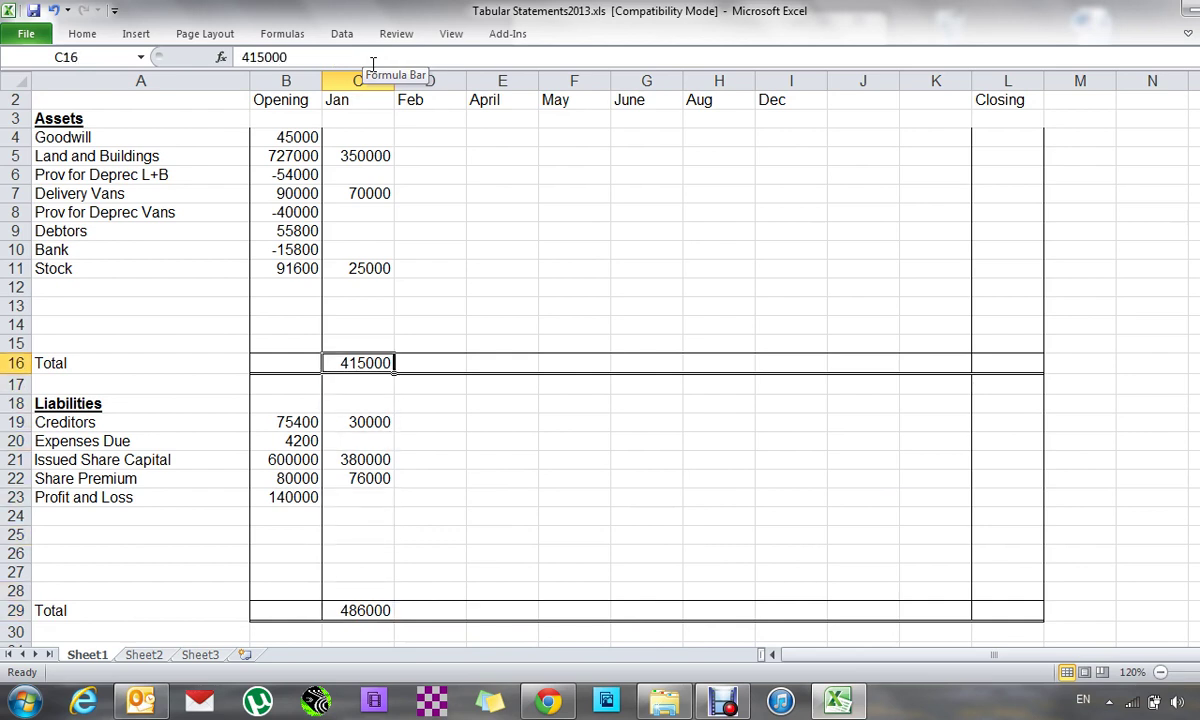
{"action": "key", "text": "Down"}
{"action": "key", "text": "Down"}
{"action": "key", "text": "Down"}
{"action": "key", "text": "Down"}
{"action": "key", "text": "Down"}
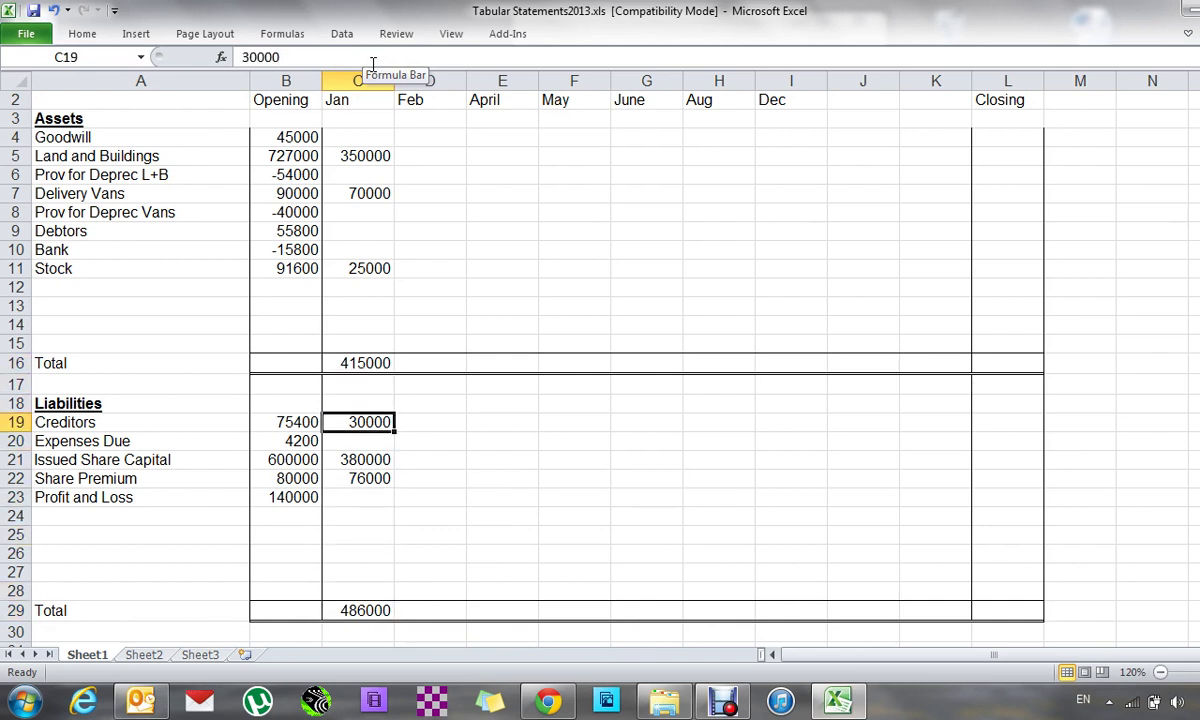
{"action": "key", "text": "Down"}
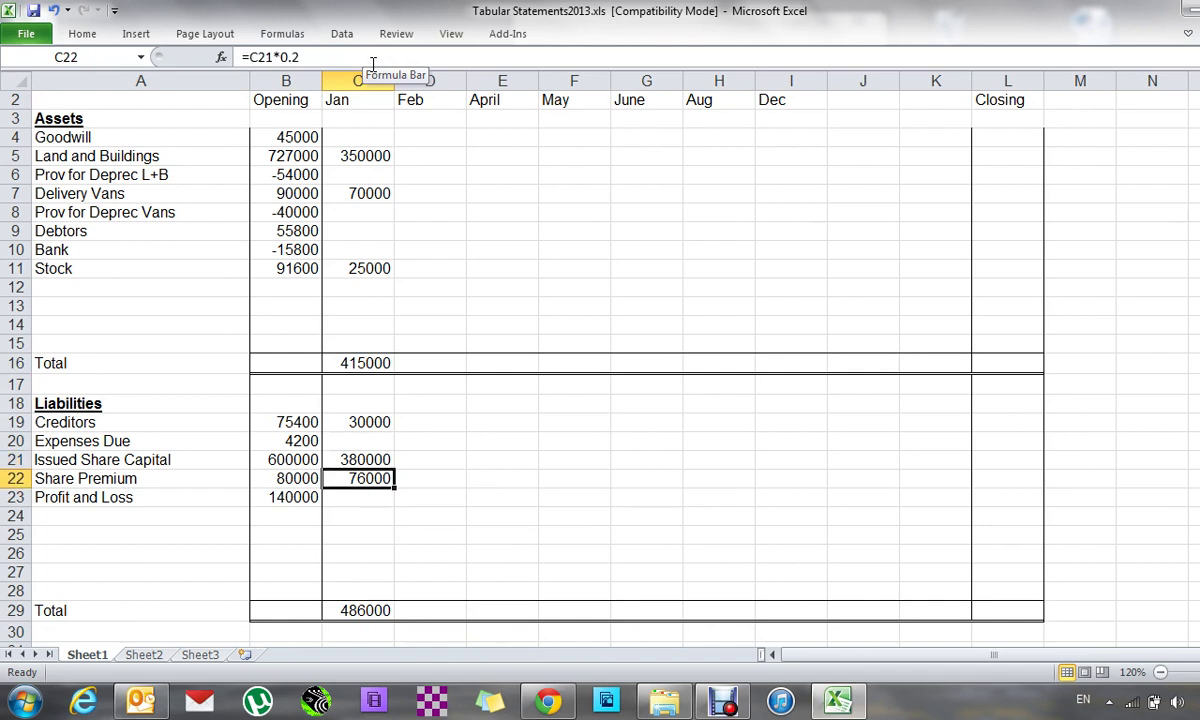
{"action": "key", "text": "Up"}
{"action": "key", "text": "Up"}
{"action": "key", "text": "Up"}
{"action": "key", "text": "Up"}
{"action": "key", "text": "Up"}
{"action": "key", "text": "Up"}
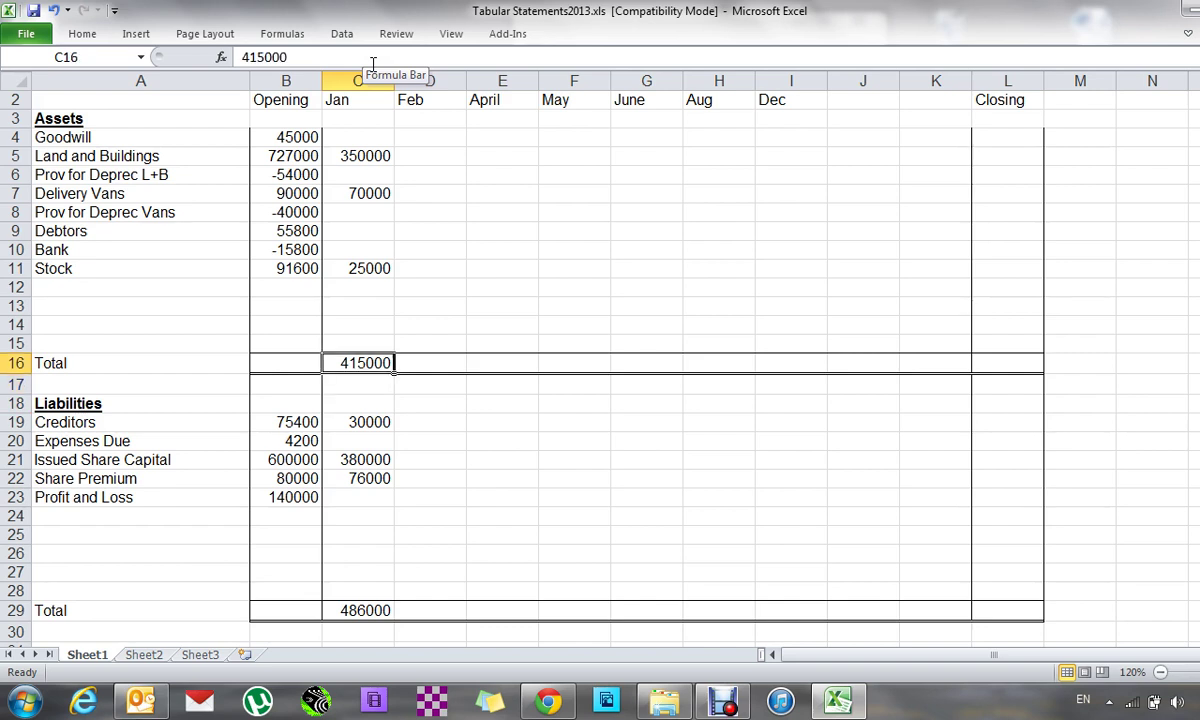
- Add a Goodwill row below Stock with 51000 under Jan
{"action": "key", "text": "Up"}
{"action": "key", "text": "Up"}
{"action": "key", "text": "Up"}
{"action": "key", "text": "Up"}
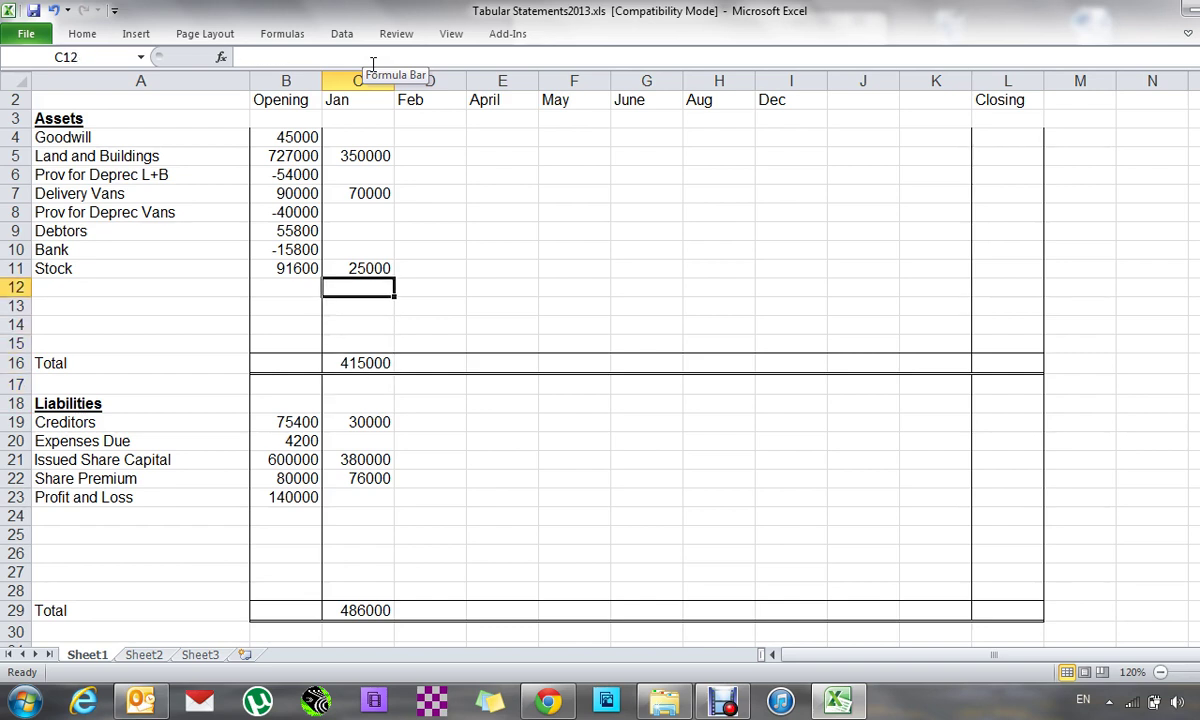
{"action": "key", "text": "Left"}
{"action": "key", "text": "Left"}
{"action": "key", "text": "Up"}
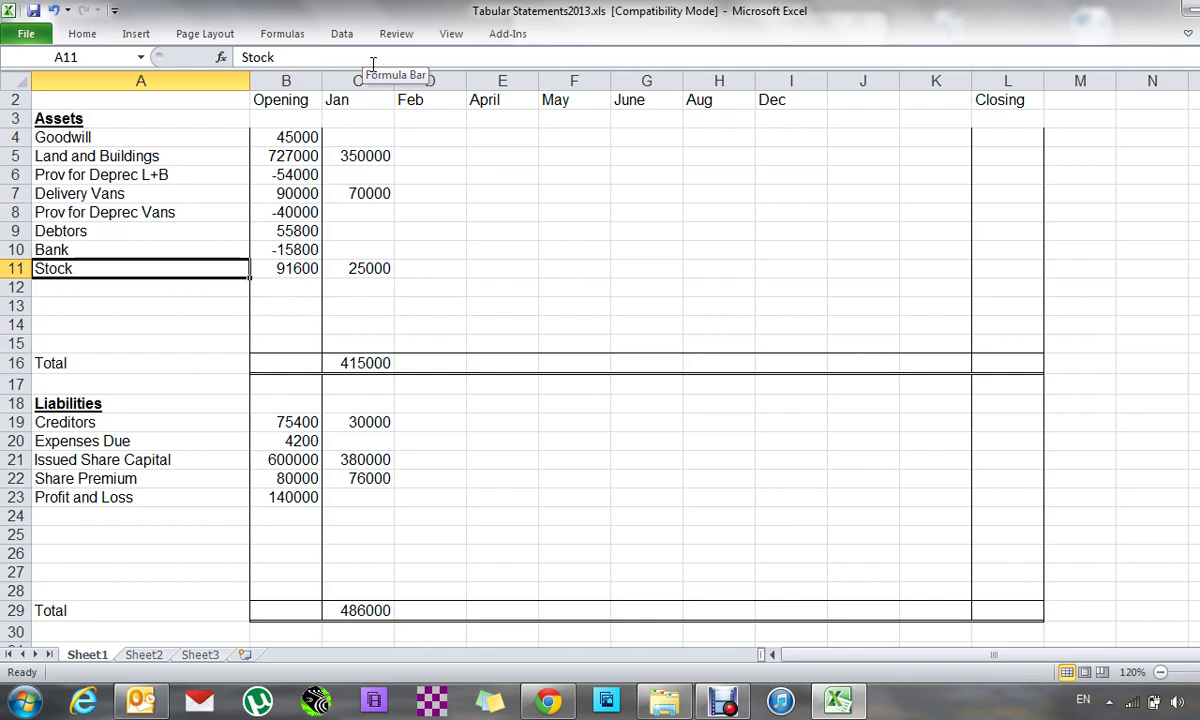
{"action": "key", "text": "Down"}
{"action": "type", "text": "Goo"}
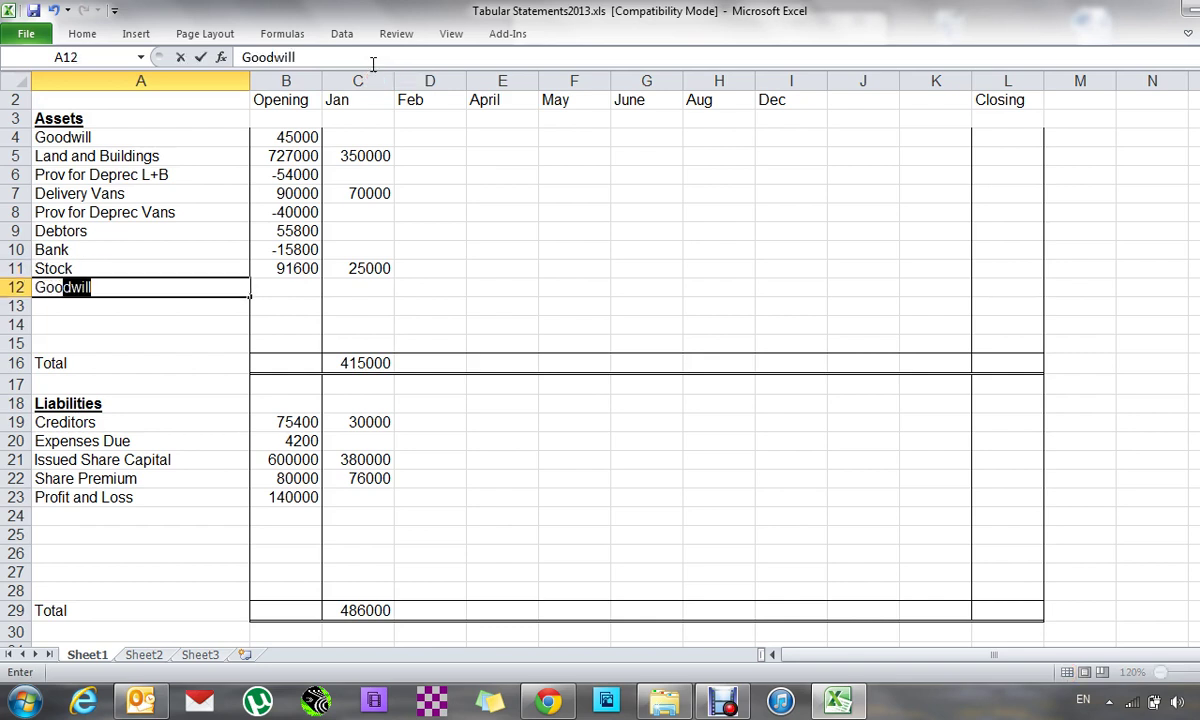
{"action": "type", "text": "dwill"}
{"action": "key", "text": "Right"}
{"action": "key", "text": "Right"}
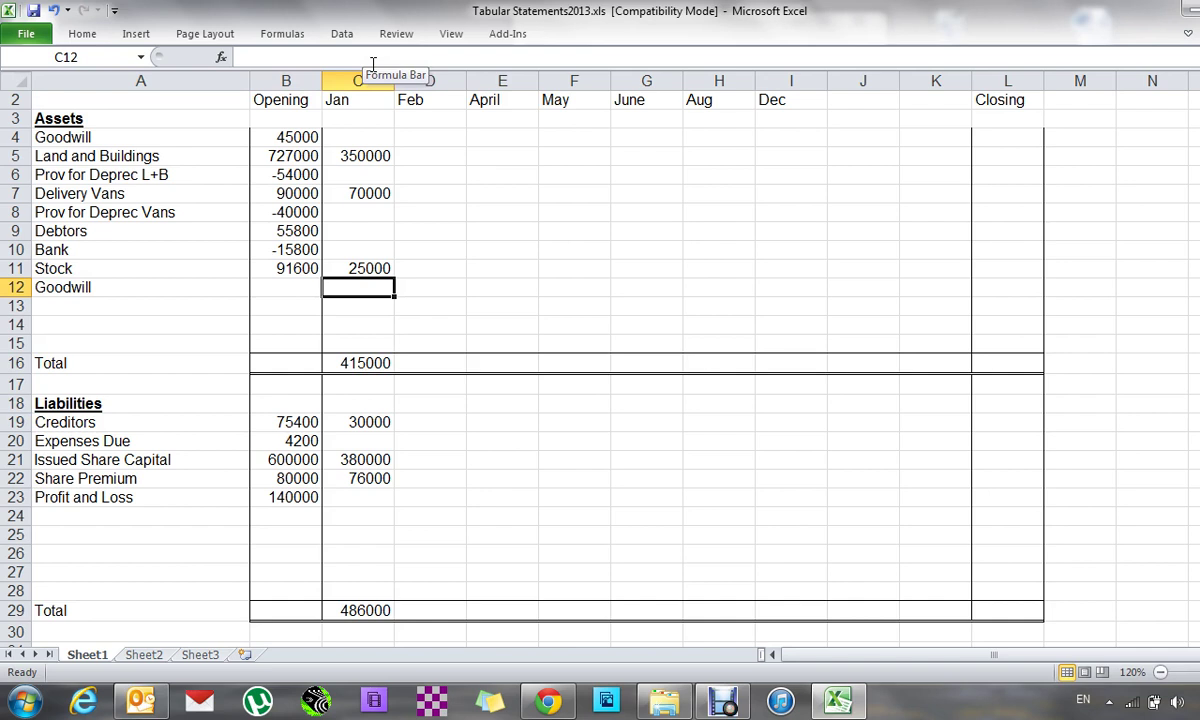
{"action": "type", "text": "51000"}
{"action": "key", "text": "Down"}
{"action": "key", "text": "Down"}
{"action": "key", "text": "Down"}
{"action": "key", "text": "Down"}
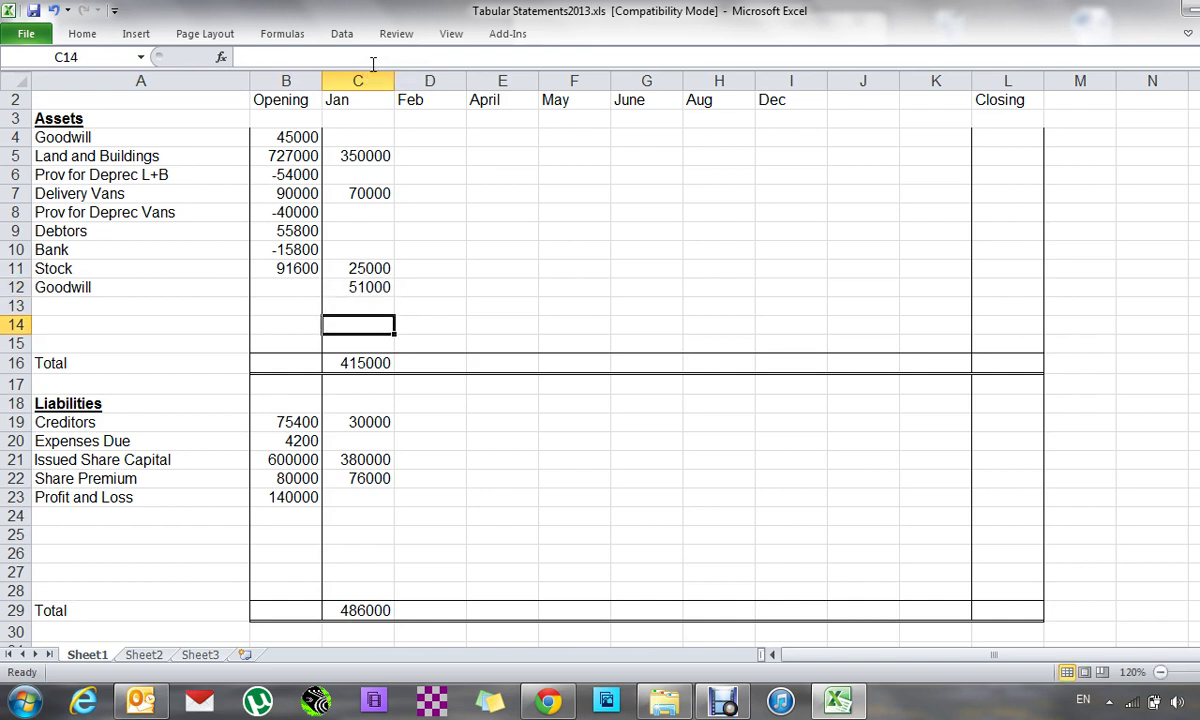
- Replace the Jan assets total with =SUM(C4:C15)
{"action": "type", "text": "=sum("}
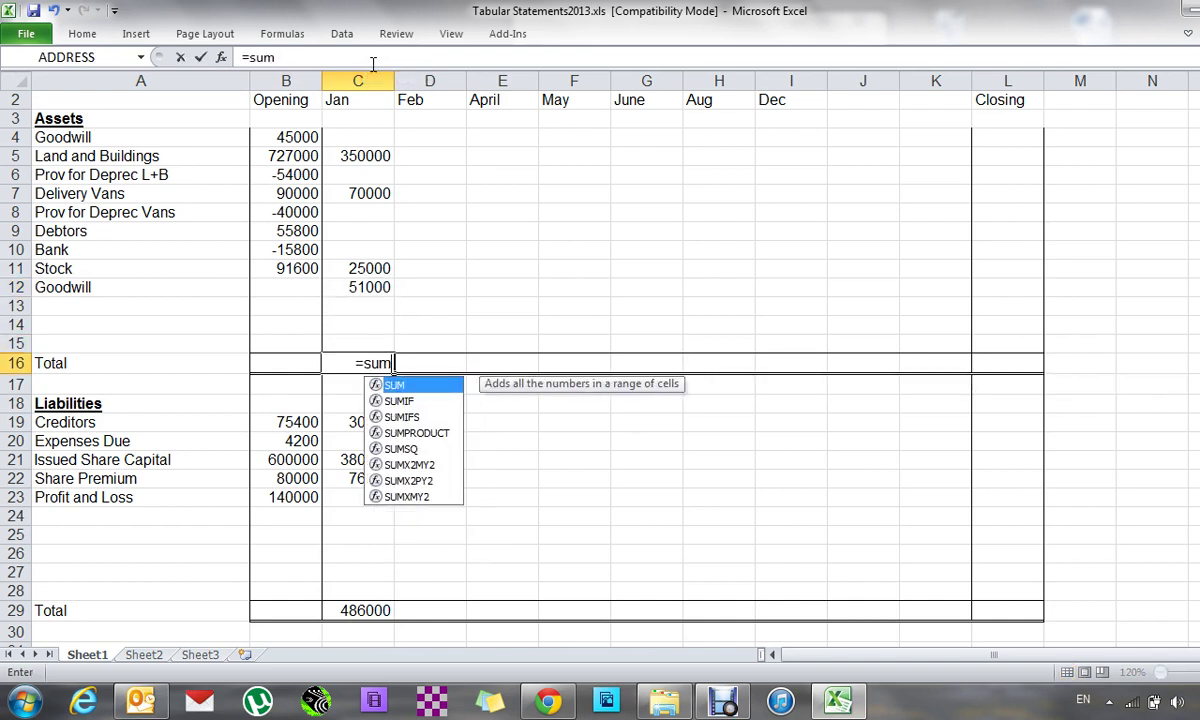
{"action": "key", "text": "Up"}
{"action": "key", "text": "Up"}
{"action": "key", "text": "Up"}
{"action": "key", "text": "Up"}
{"action": "key", "text": "Up"}
{"action": "key", "text": "Up"}
{"action": "key", "text": "Up"}
{"action": "key", "text": "Up"}
{"action": "key", "text": "Up"}
{"action": "key", "text": "Up"}
{"action": "key", "text": "Up"}
{"action": "key", "text": "Up"}
{"action": "key", "text": "F8"}
{"action": "key", "text": "Down"}
{"action": "key", "text": "Down"}
{"action": "key", "text": "Down"}
{"action": "key", "text": "Down"}
{"action": "key", "text": "Down"}
{"action": "key", "text": "Down"}
{"action": "key", "text": "Down"}
{"action": "key", "text": "Down"}
{"action": "key", "text": "Down"}
{"action": "key", "text": "Down"}
{"action": "key", "text": "Down"}
{"action": "type", "text": ")"}
{"action": "key", "text": "Return"}
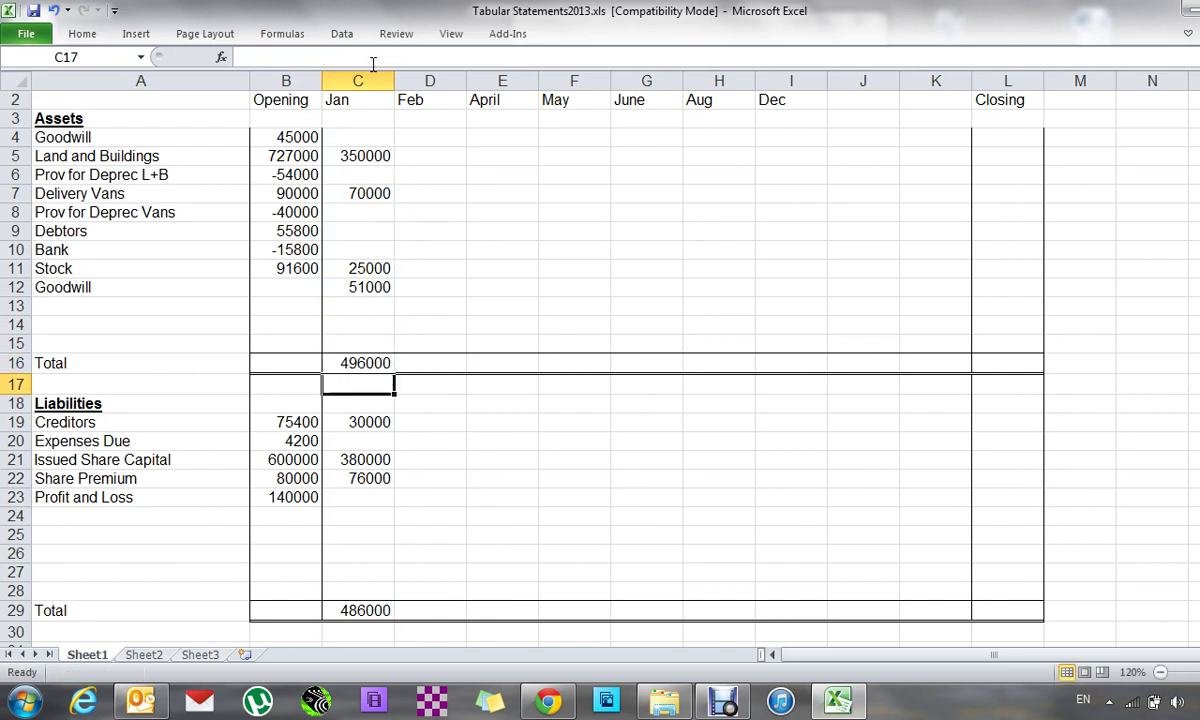
- Correct the Goodwill Jan amount to 41000
{"action": "key", "text": "Up"}
{"action": "key", "text": "Up"}
{"action": "key", "text": "Up"}
{"action": "key", "text": "Up"}
{"action": "key", "text": "Up"}
{"action": "type", "text": "41000"}
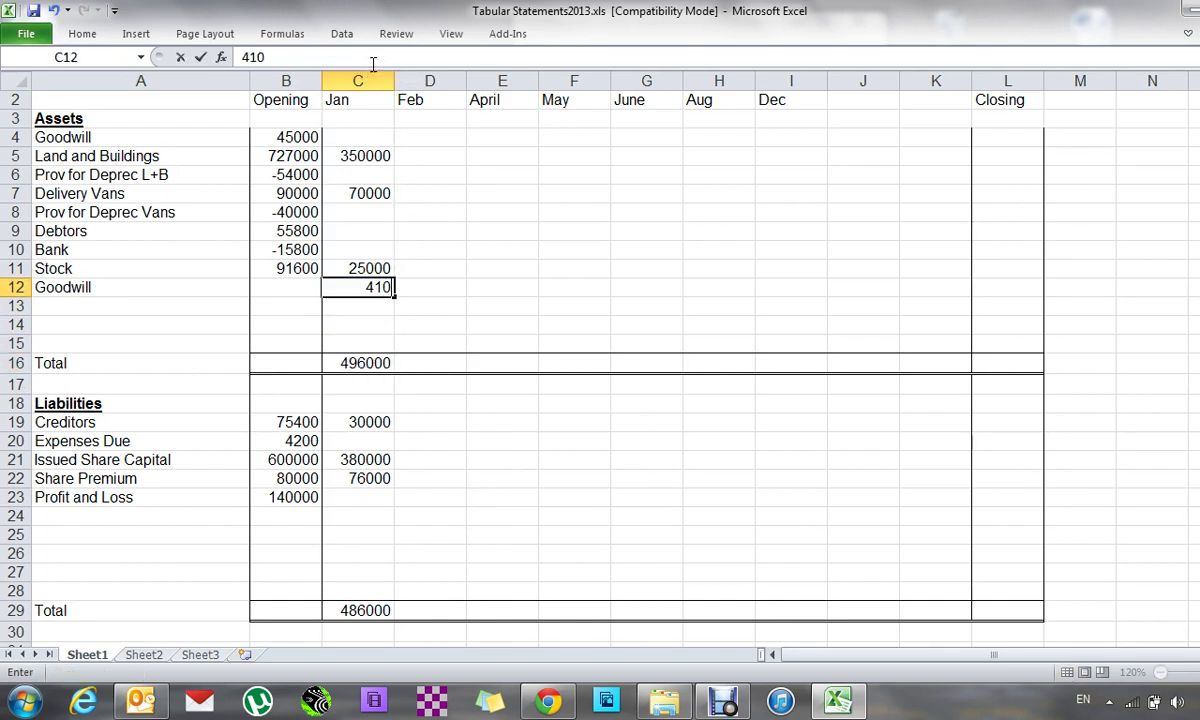
{"action": "key", "text": "Return"}
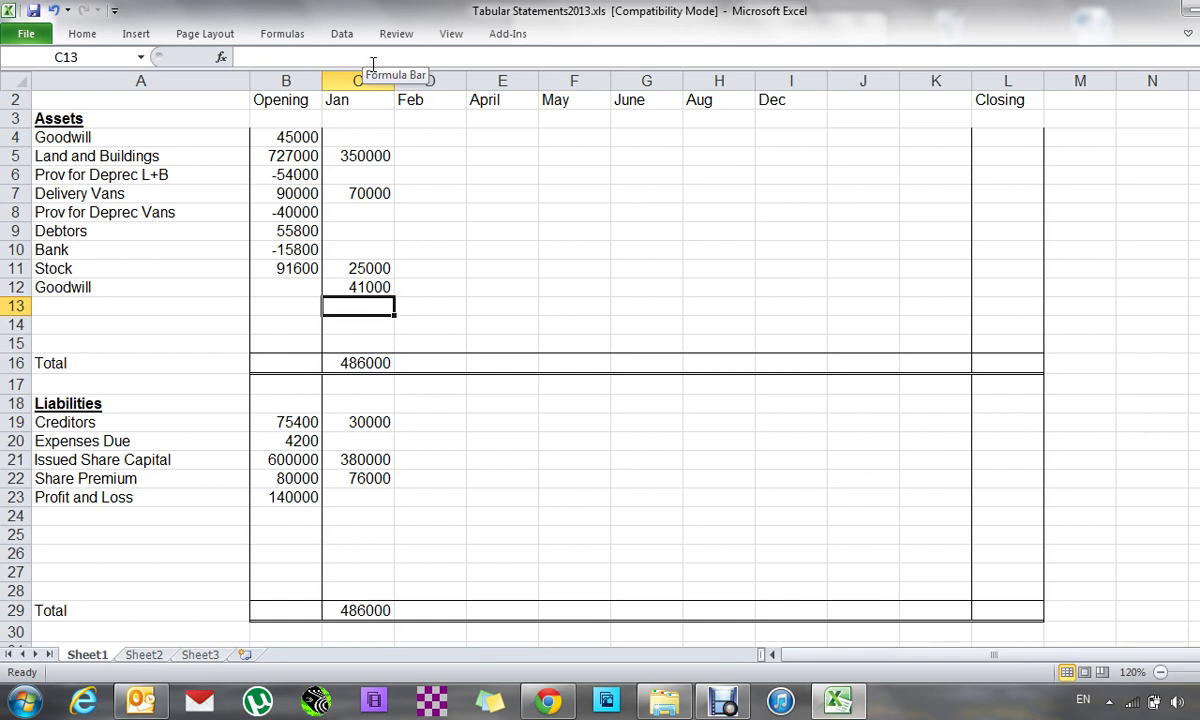
- Enter -8900 for Creditors in the Feb column
{"action": "key", "text": "Down"}
{"action": "key", "text": "Down"}
{"action": "key", "text": "Down"}
{"action": "key", "text": "Down"}
{"action": "key", "text": "Down"}
{"action": "key", "text": "Down"}
{"action": "key", "text": "Down"}
{"action": "key", "text": "Up"}
{"action": "key", "text": "Right"}
{"action": "type", "text": "-8900"}
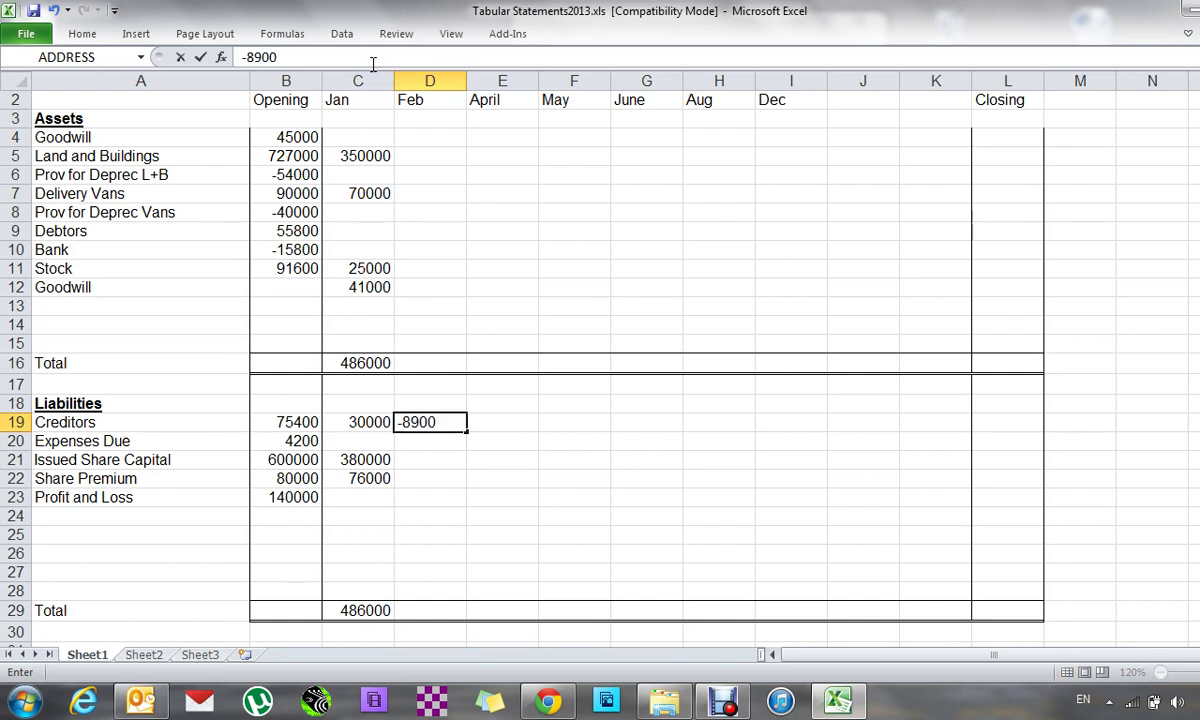
{"action": "key", "text": "Up"}
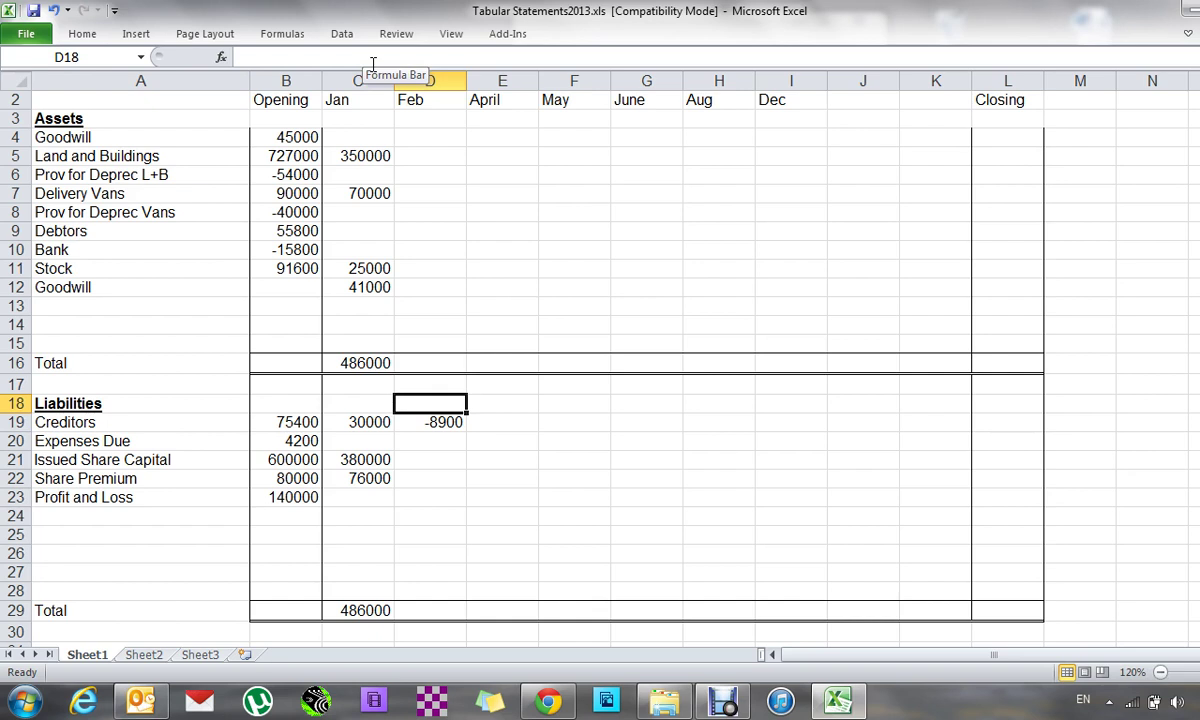
- Enter Feb Delivery Vans -14500 and Prov for Deprec Vans 5000
{"action": "key", "text": "Up"}
{"action": "key", "text": "Up"}
{"action": "key", "text": "Up"}
{"action": "key", "text": "Up"}
{"action": "key", "text": "Up"}
{"action": "key", "text": "Up"}
{"action": "key", "text": "Up"}
{"action": "key", "text": "Up"}
{"action": "key", "text": "Up"}
{"action": "key", "text": "Up"}
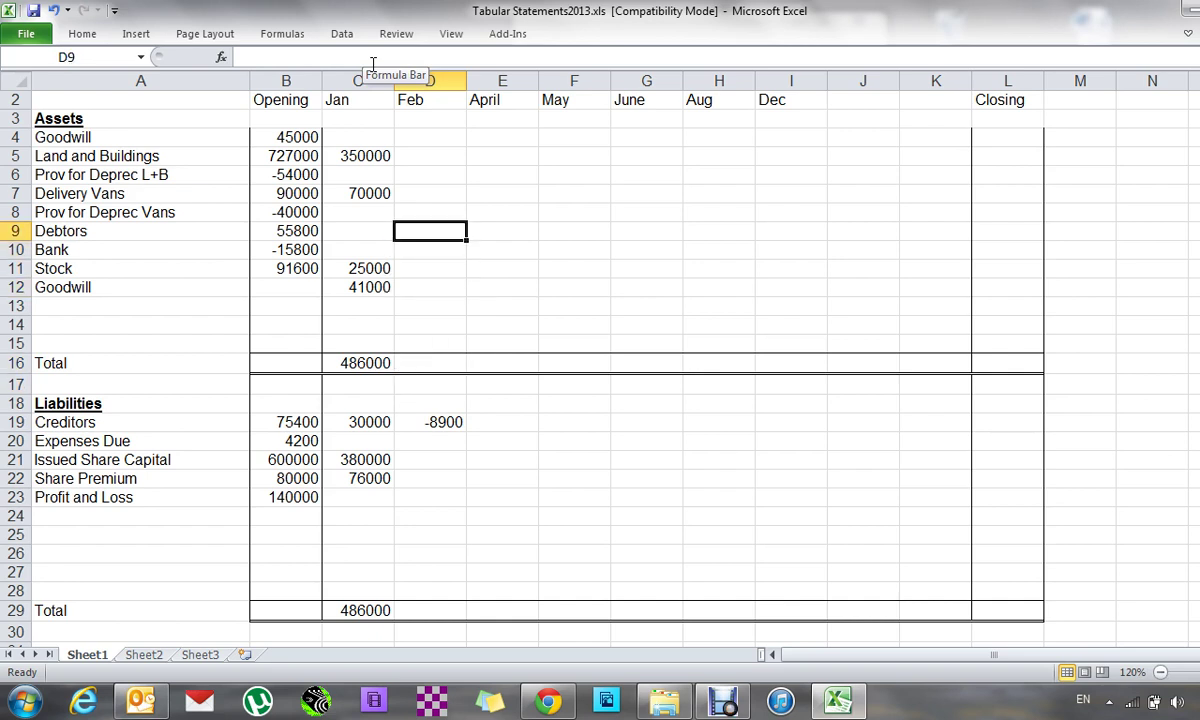
{"action": "key", "text": "Up"}
{"action": "type", "text": "-1"}
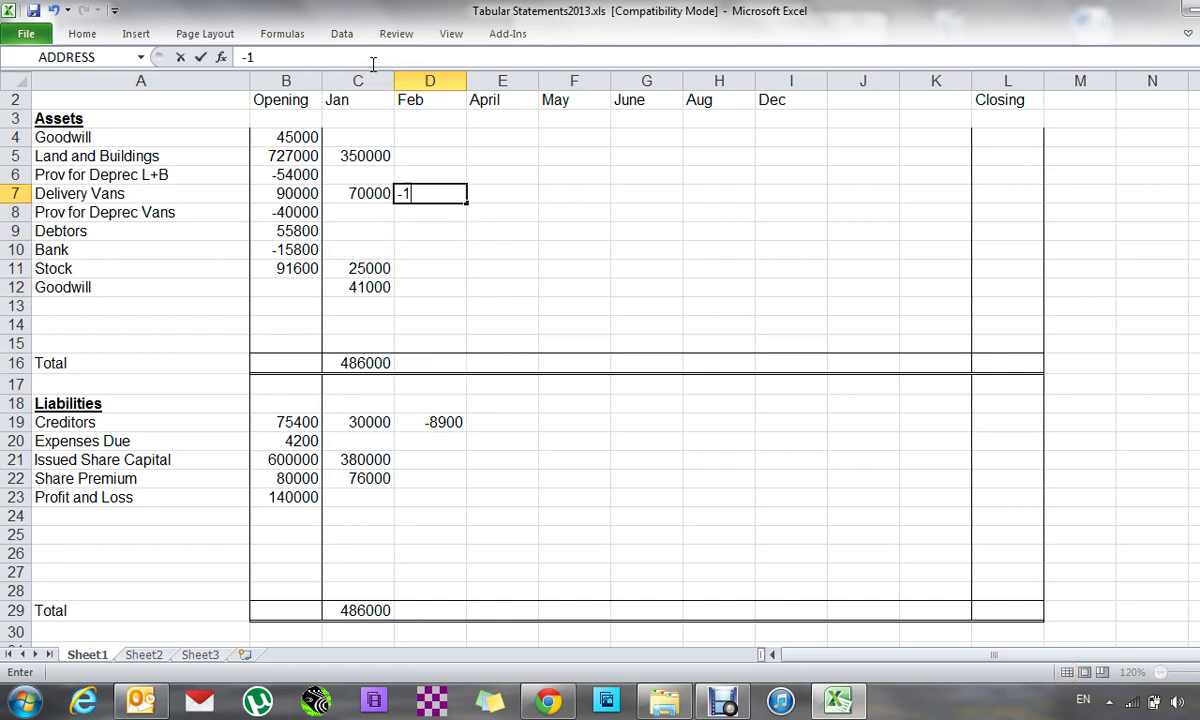
{"action": "type", "text": "4500"}
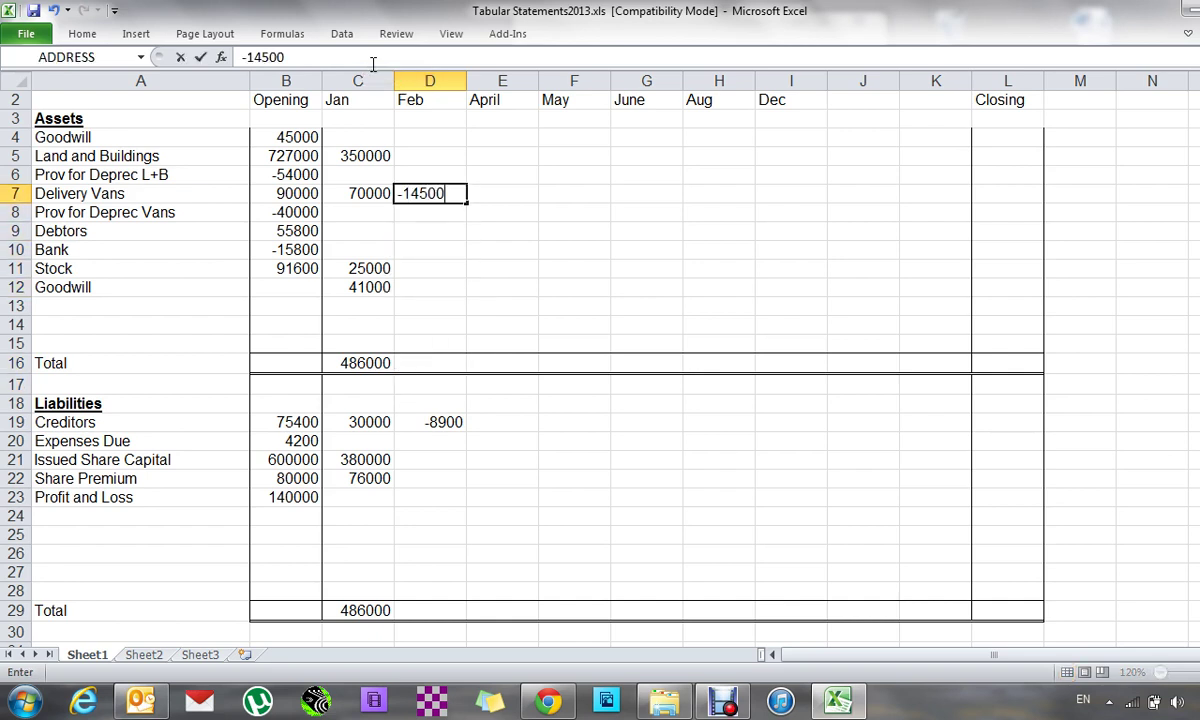
{"action": "key", "text": "Return"}
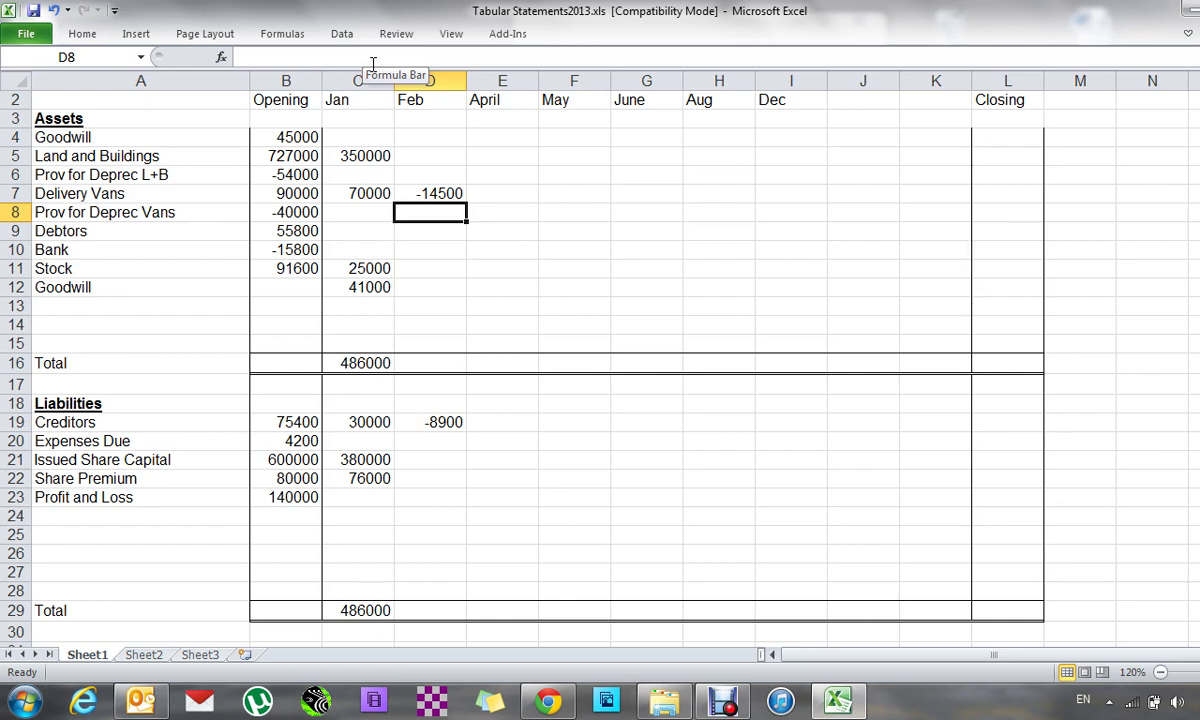
{"action": "type", "text": "5000"}
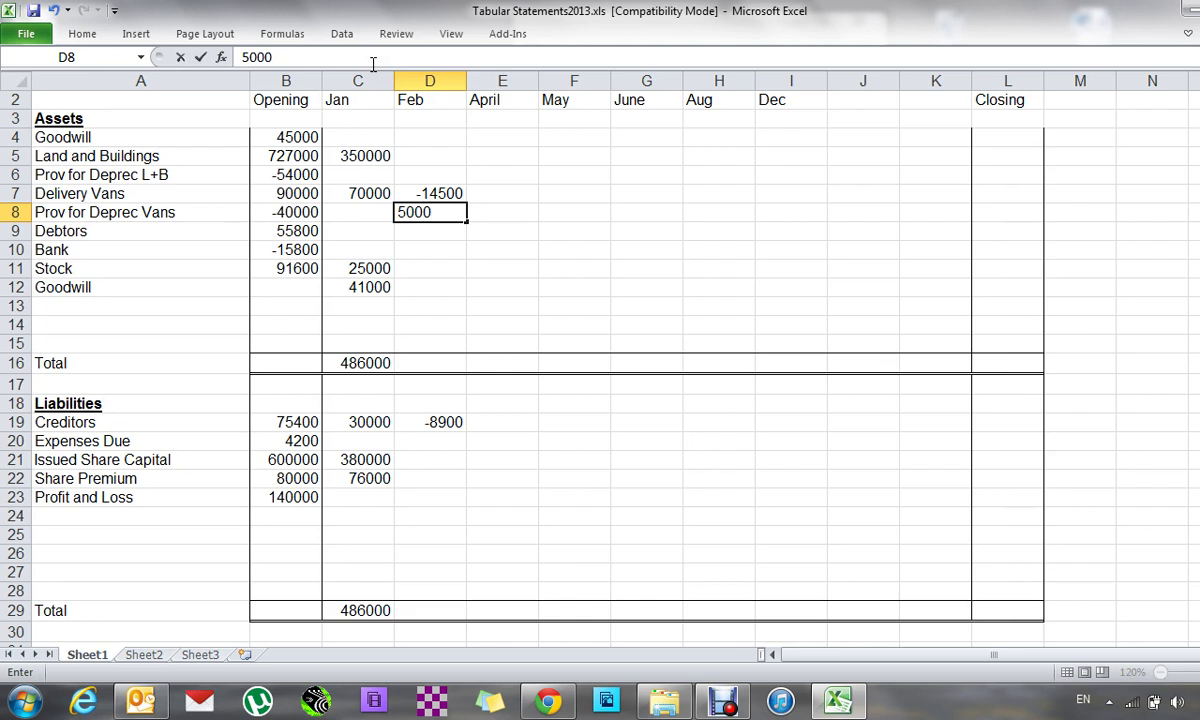
{"action": "key", "text": "Return"}
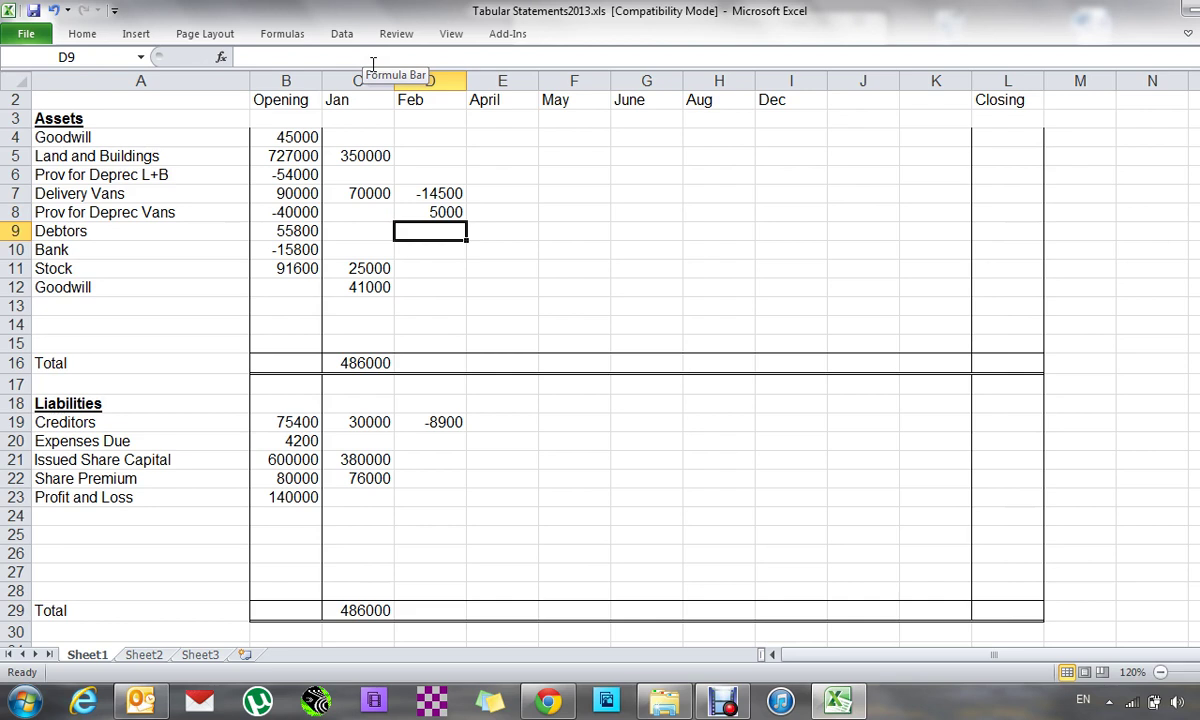
- Enter -600 for Profit and Loss under Feb
{"action": "key", "text": "Return"}
{"action": "key", "text": "Down"}
{"action": "key", "text": "Down"}
{"action": "key", "text": "Down"}
{"action": "key", "text": "Down"}
{"action": "key", "text": "Down"}
{"action": "key", "text": "Down"}
{"action": "key", "text": "Down"}
{"action": "key", "text": "Down"}
{"action": "key", "text": "Down"}
{"action": "key", "text": "Down"}
{"action": "key", "text": "Down"}
{"action": "key", "text": "Down"}
{"action": "key", "text": "Down"}
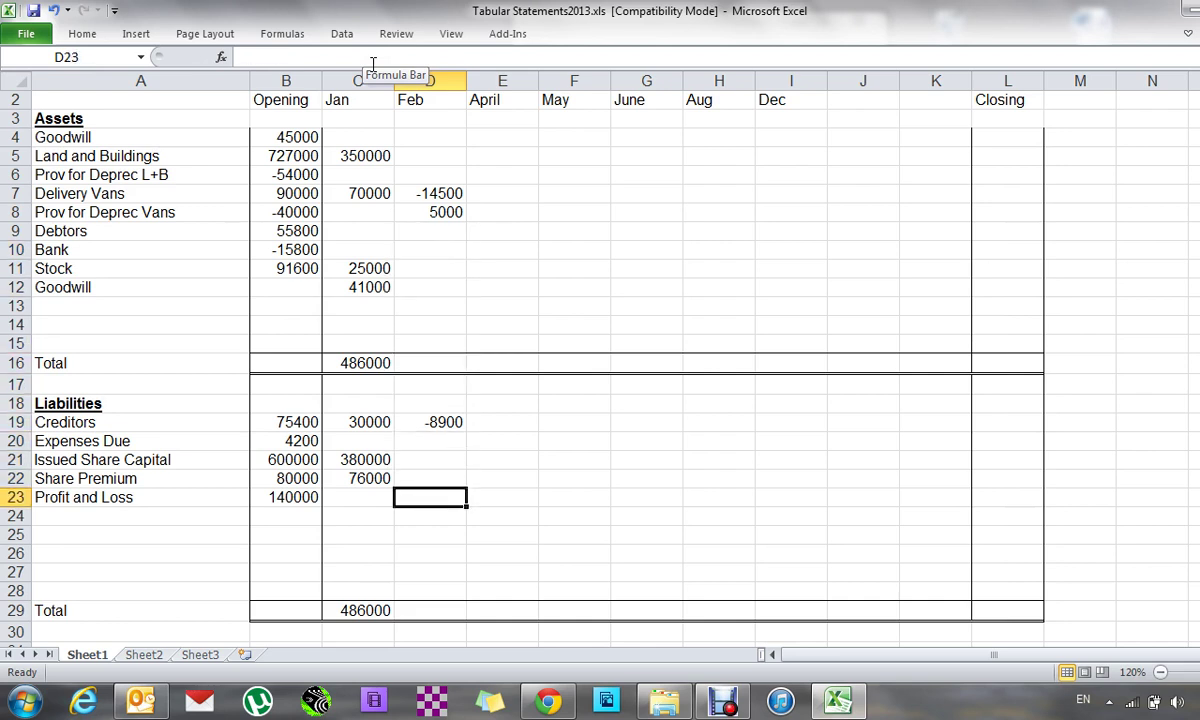
{"action": "type", "text": "-6"}
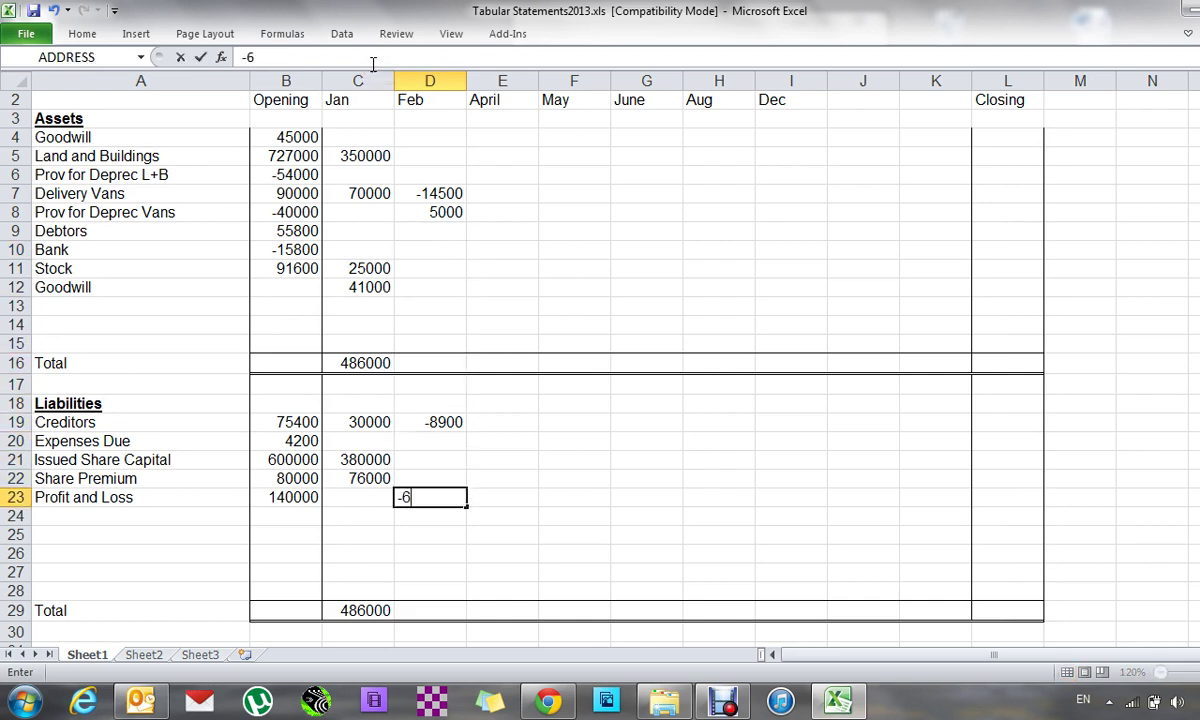
{"action": "type", "text": "000"}
{"action": "key", "text": "BackSpace"}
{"action": "key", "text": "Return"}
{"action": "key", "text": "Down"}
{"action": "key", "text": "Down"}
{"action": "key", "text": "Down"}
{"action": "key", "text": "Down"}
{"action": "key", "text": "Down"}
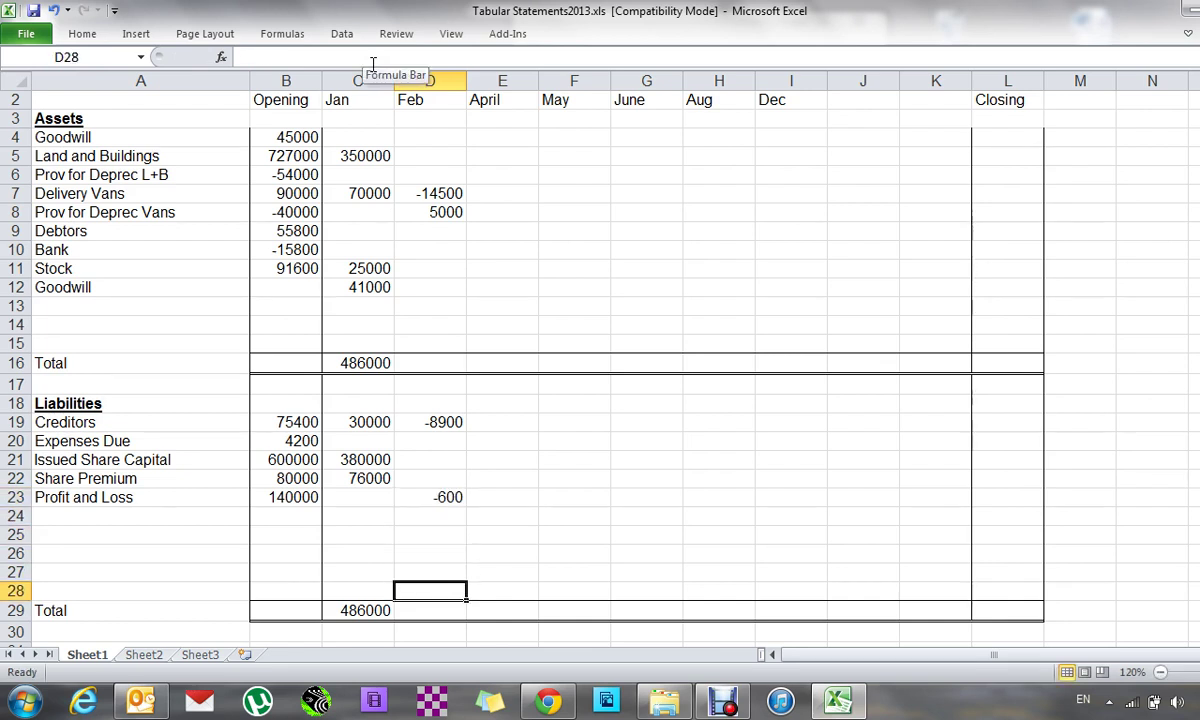
{"action": "key", "text": "Left"}
{"action": "key", "text": "alt"}
- Copy the Jan liabilities total formula into the Feb liabilities total
{"action": "key", "text": "e"}
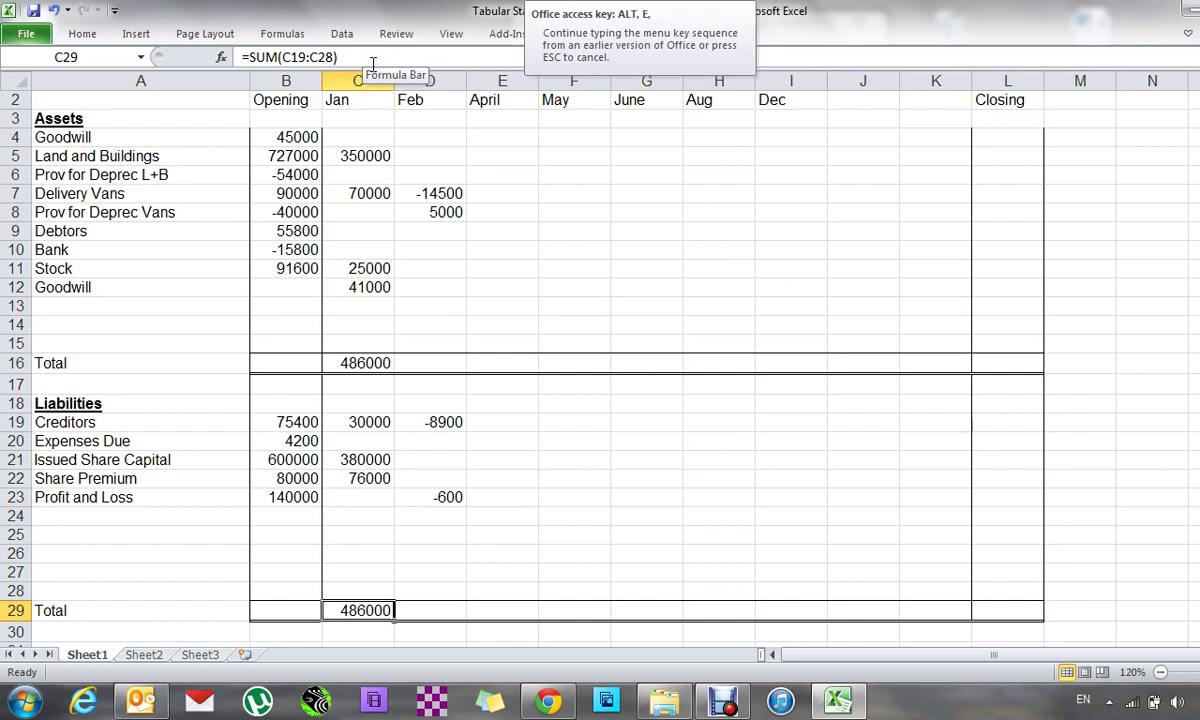
{"action": "key", "text": "c"}
{"action": "key", "text": "Right"}
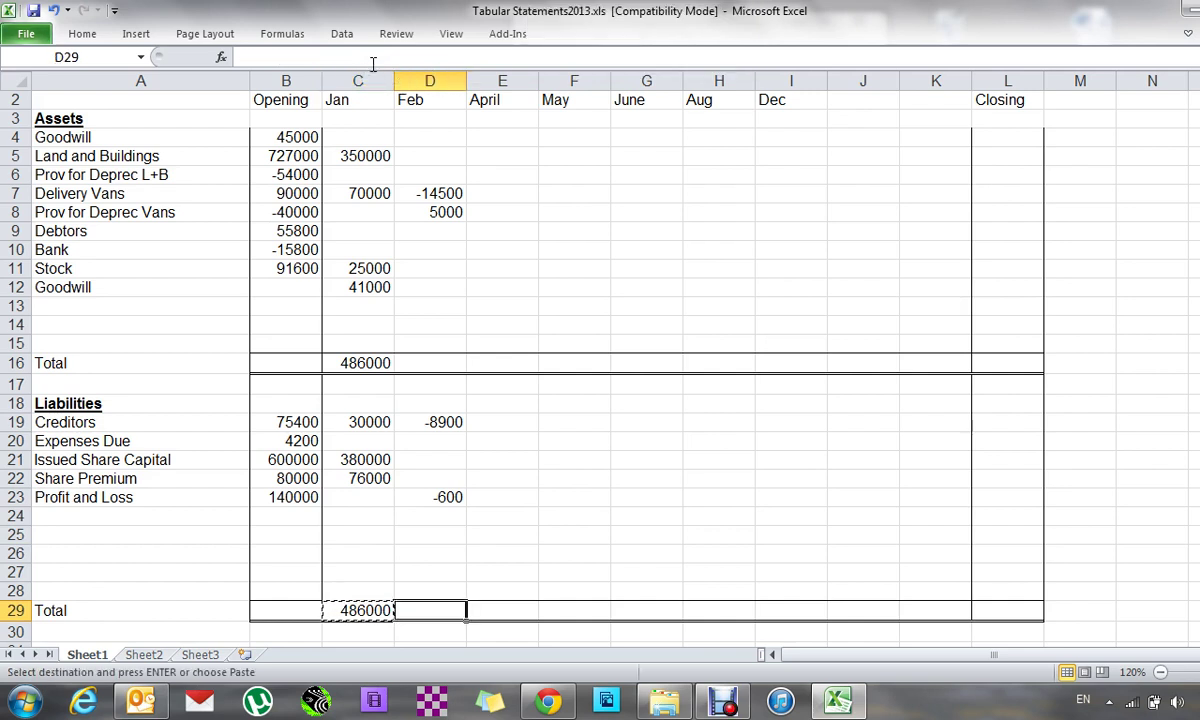
{"action": "key", "text": "ctrl+v"}
- Copy the Jan assets total formula into the Feb assets total, both reading -9500
{"action": "key", "text": "Up"}
{"action": "key", "text": "Up"}
{"action": "key", "text": "Up"}
{"action": "key", "text": "Up"}
{"action": "key", "text": "Up"}
{"action": "key", "text": "Up"}
{"action": "key", "text": "Up"}
{"action": "key", "text": "Up"}
{"action": "key", "text": "Up"}
{"action": "key", "text": "Up"}
{"action": "key", "text": "Up"}
{"action": "key", "text": "Up"}
{"action": "key", "text": "Up"}
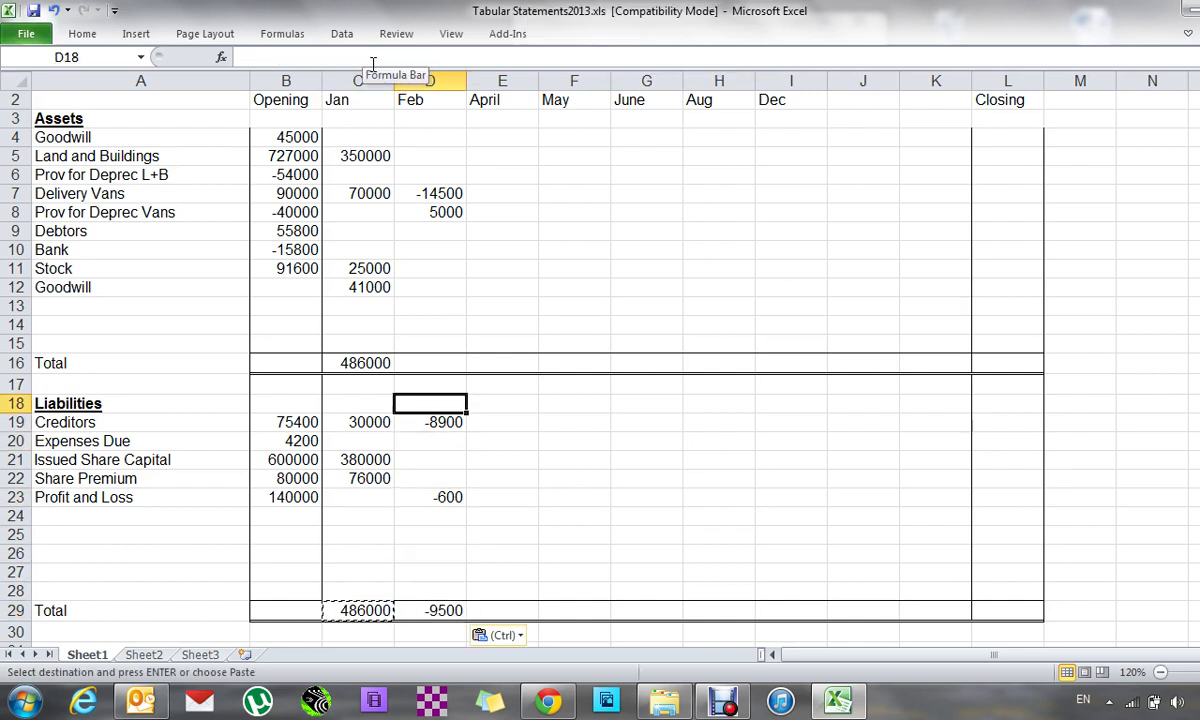
{"action": "key", "text": "Left"}
{"action": "key", "text": "ctrl+c"}
{"action": "key", "text": "Right"}
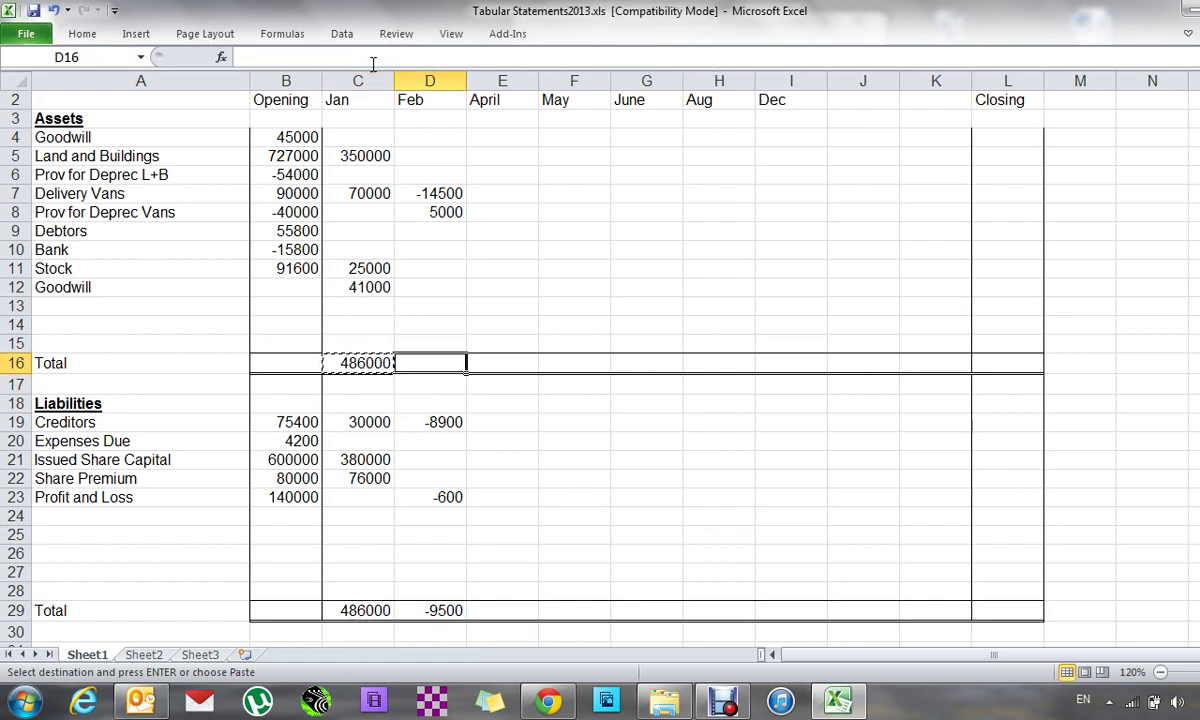
{"action": "key", "text": "alt+e"}
{"action": "key", "text": "p"}
{"action": "key", "text": "Right"}
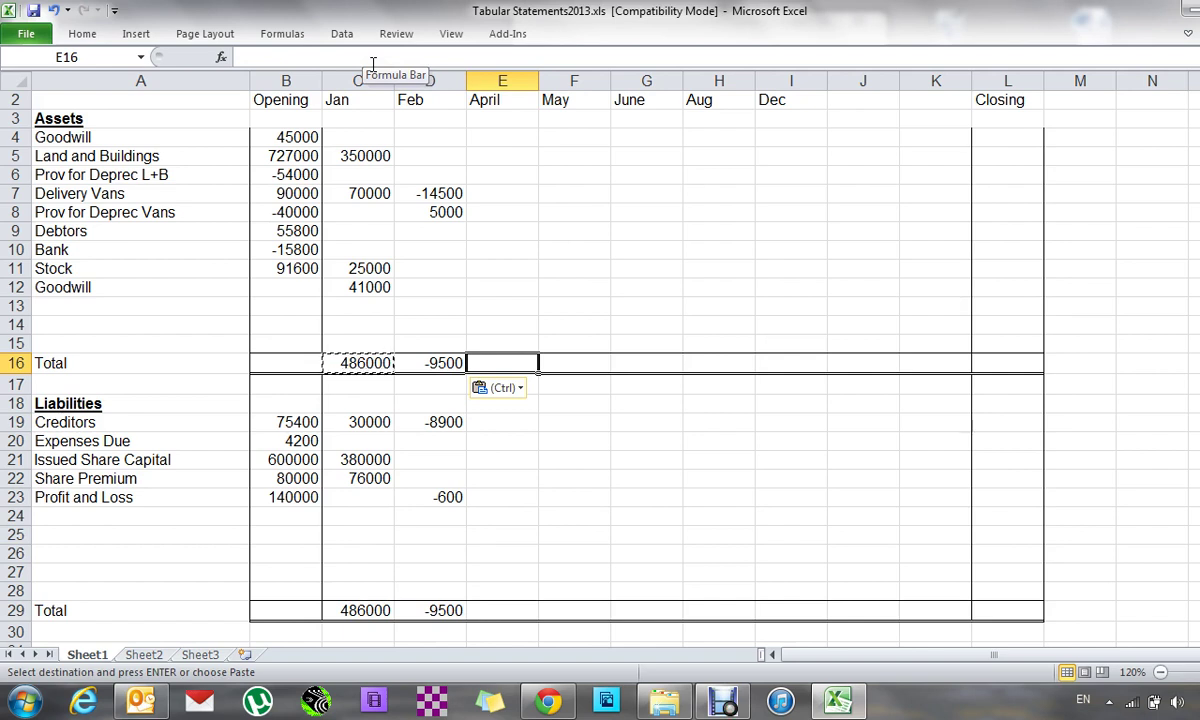
{"action": "key", "text": "Up"}
{"action": "key", "text": "Up"}
{"action": "key", "text": "Up"}
{"action": "key", "text": "Up"}
{"action": "key", "text": "Up"}
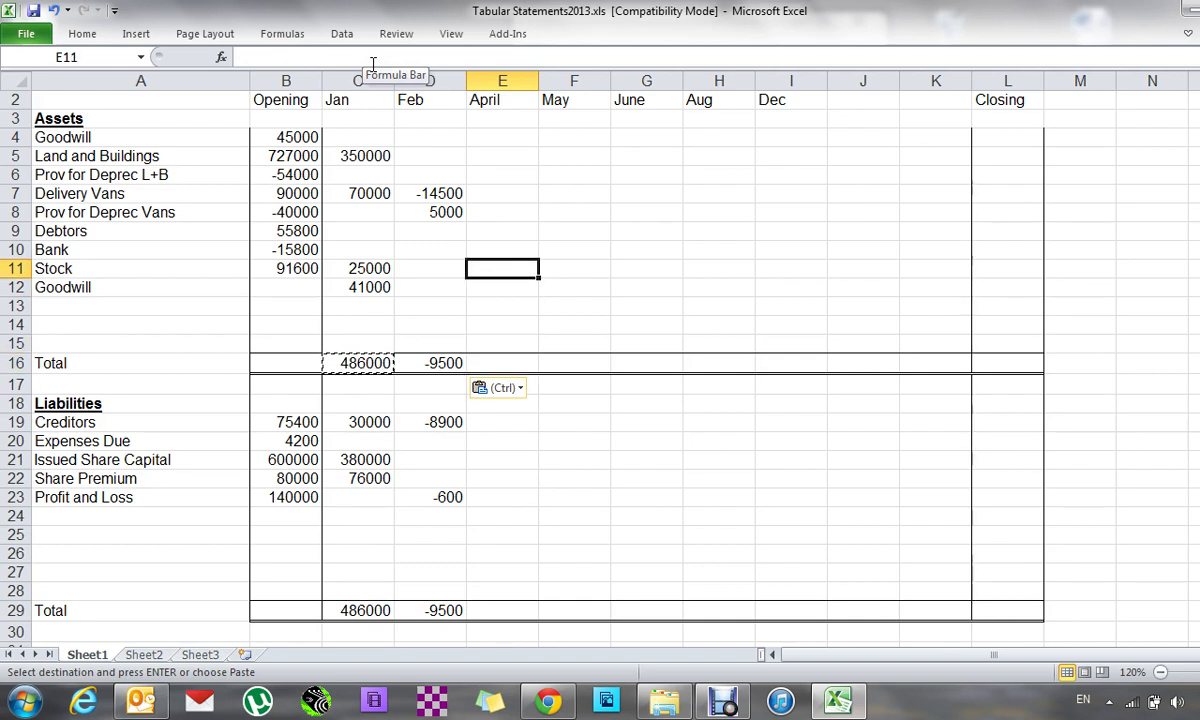
{"action": "key", "text": "Up"}
{"action": "key", "text": "Up"}
{"action": "key", "text": "Up"}
{"action": "key", "text": "Up"}
{"action": "key", "text": "Up"}
{"action": "key", "text": "Up"}
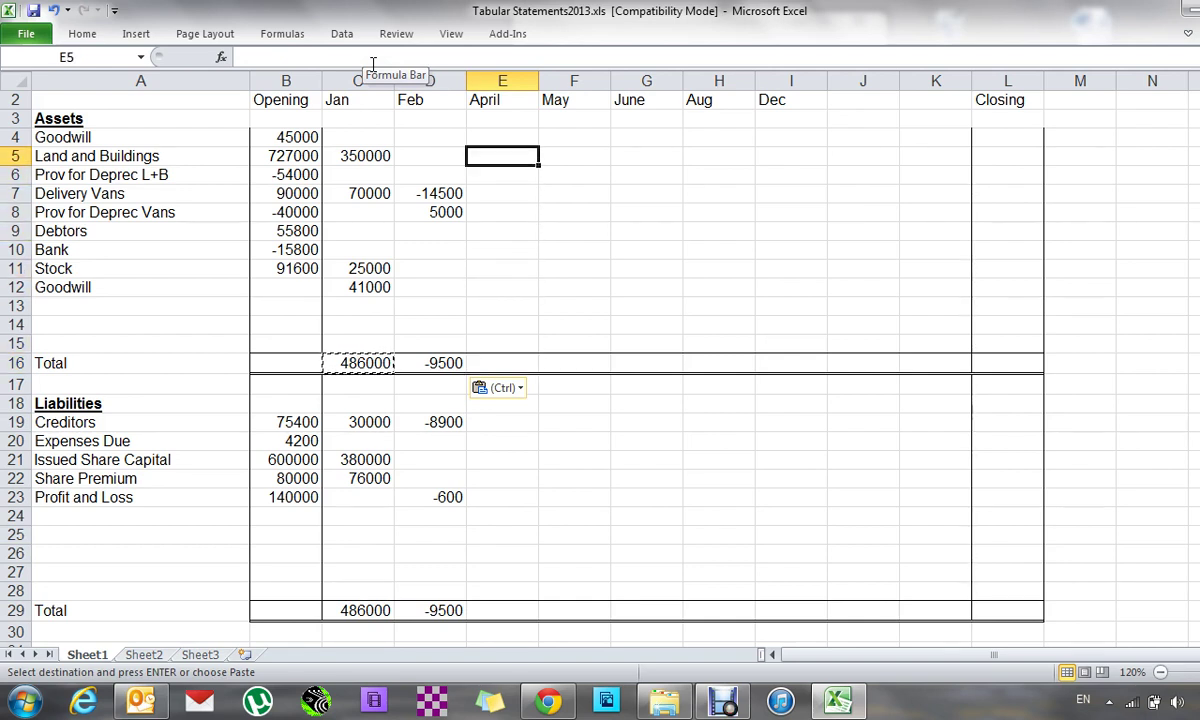
{"action": "key", "text": "Left"}
{"action": "key", "text": "Left"}
{"action": "key", "text": "Left"}
{"action": "key", "text": "Right"}
{"action": "key", "text": "Right"}
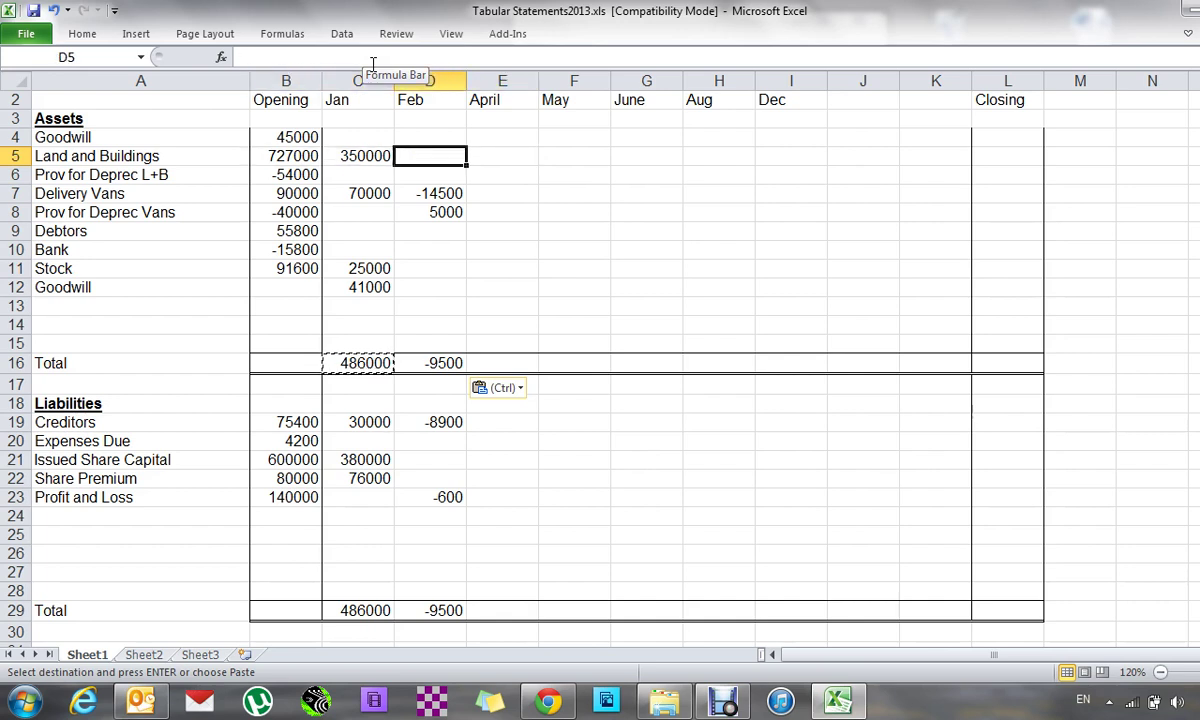
{"action": "key", "text": "Right"}
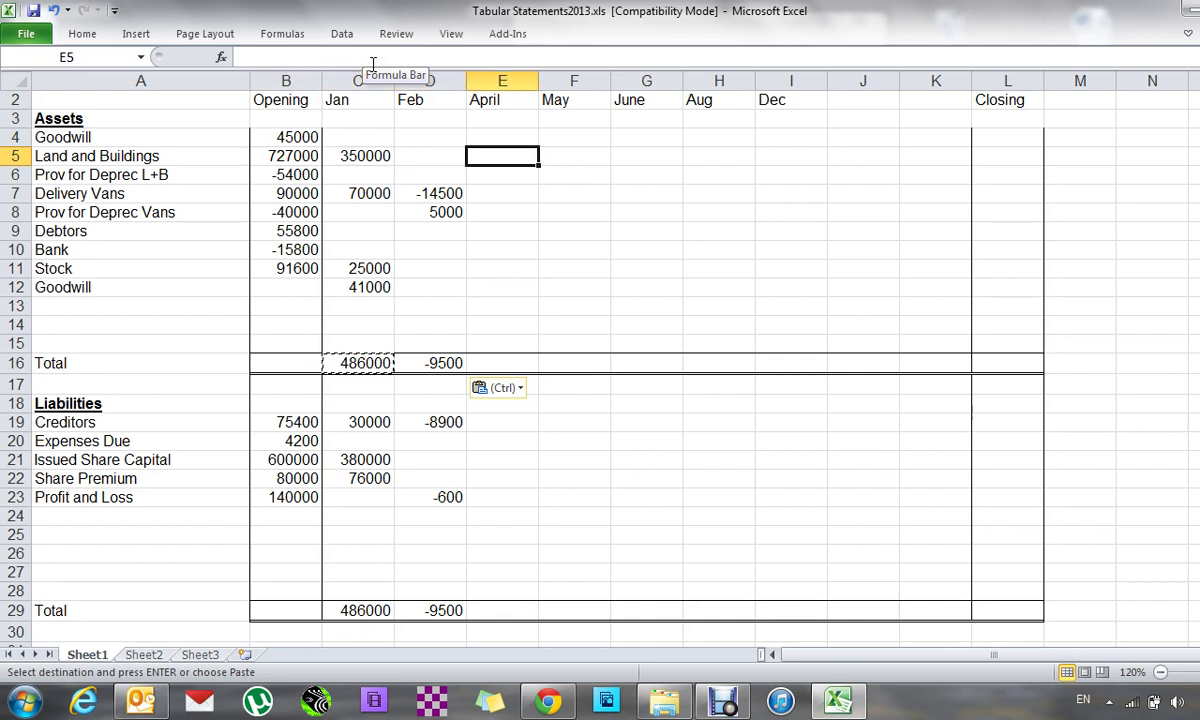
- Enter April Land and Buildings as a formula giving 123000, and 54000 for Prov for Deprec L+B
{"action": "type", "text": "=12"}
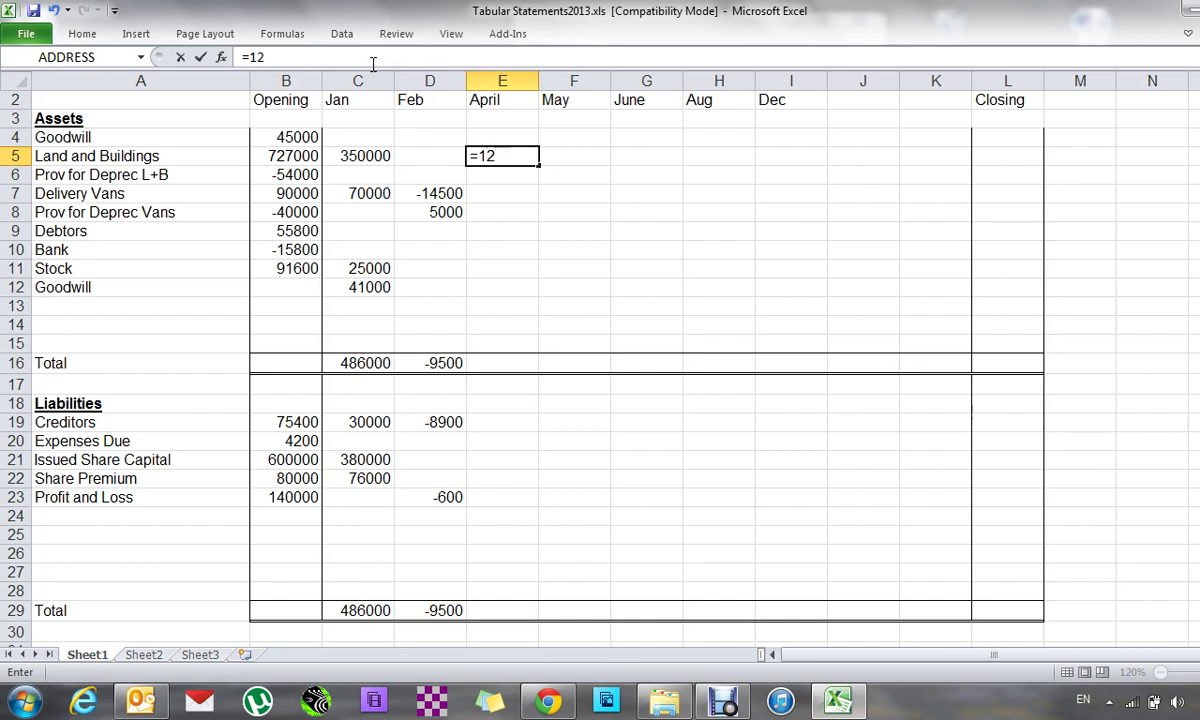
{"action": "type", "text": "00000"}
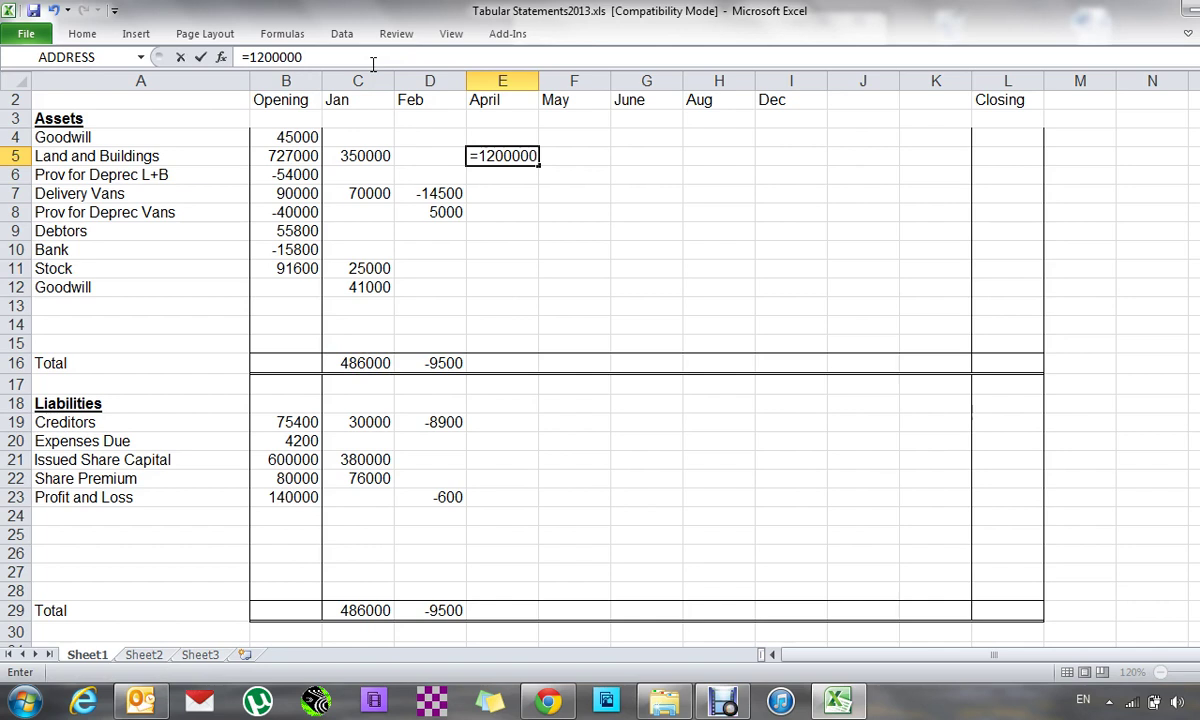
{"action": "type", "text": "-"}
{"action": "key", "text": "Left"}
{"action": "key", "text": "Left"}
{"action": "key", "text": "Left"}
{"action": "type", "text": "-"}
{"action": "key", "text": "Left"}
{"action": "key", "text": "Left"}
{"action": "key", "text": "Return"}
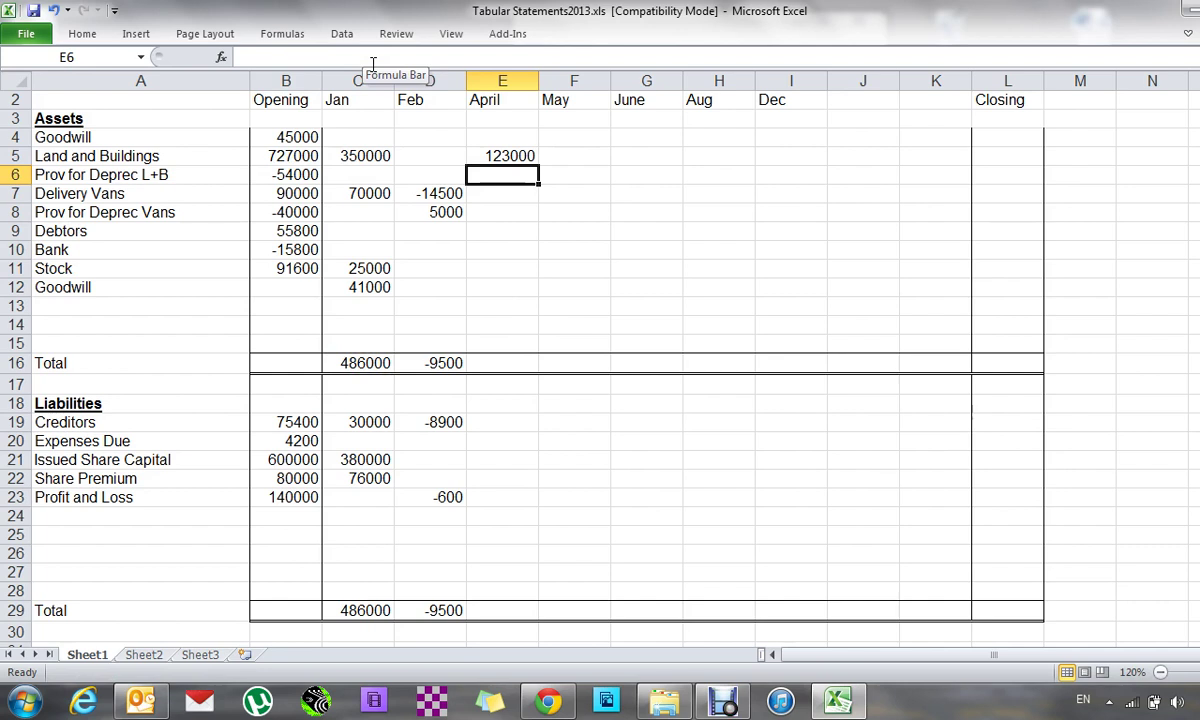
{"action": "type", "text": "54"}
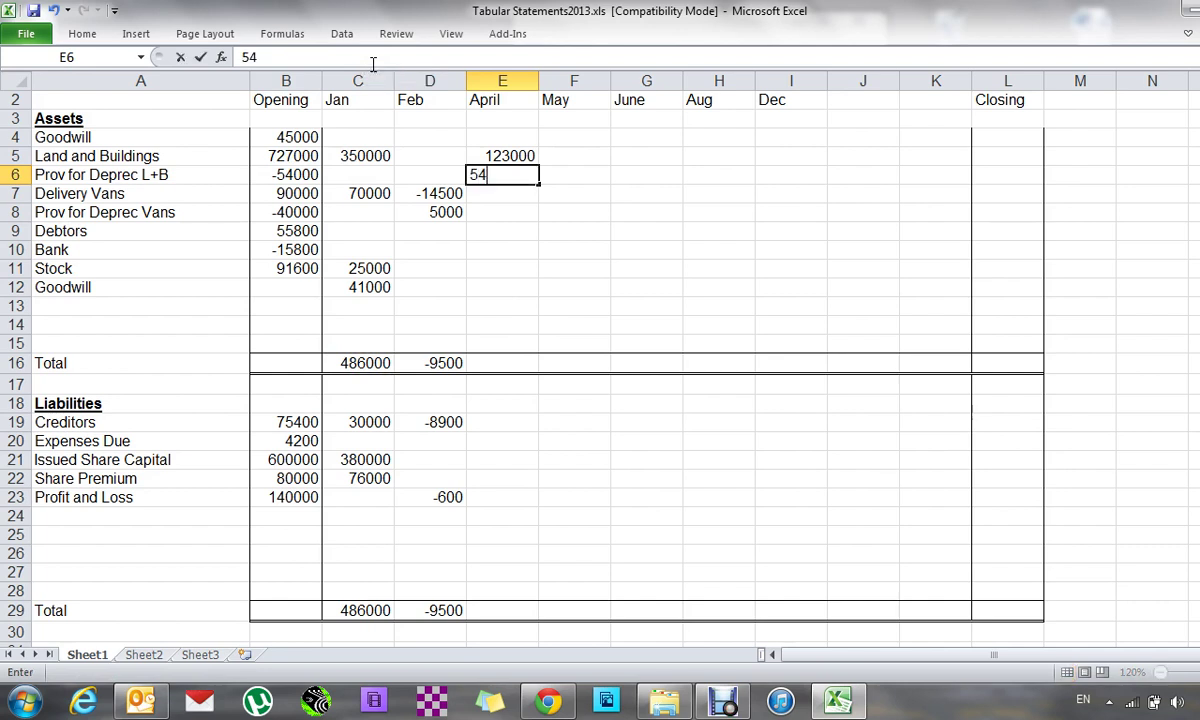
{"action": "type", "text": "000"}
{"action": "key", "text": "Return"}
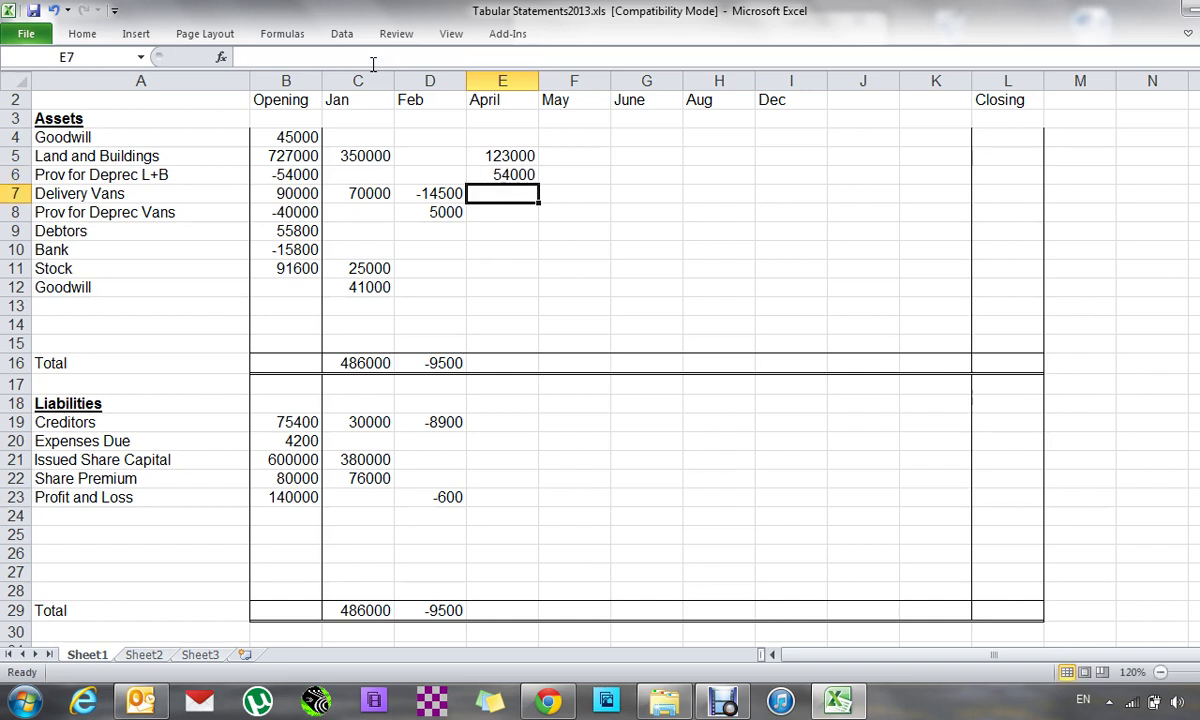
{"action": "key", "text": "Return"}
- Copy the Feb assets total formula into April, totalling 177000
{"action": "key", "text": "Down"}
{"action": "key", "text": "Down"}
{"action": "key", "text": "Down"}
{"action": "key", "text": "Down"}
{"action": "key", "text": "Down"}
{"action": "key", "text": "Down"}
{"action": "key", "text": "Down"}
{"action": "key", "text": "Down"}
{"action": "key", "text": "Left"}
{"action": "key", "text": "Right"}
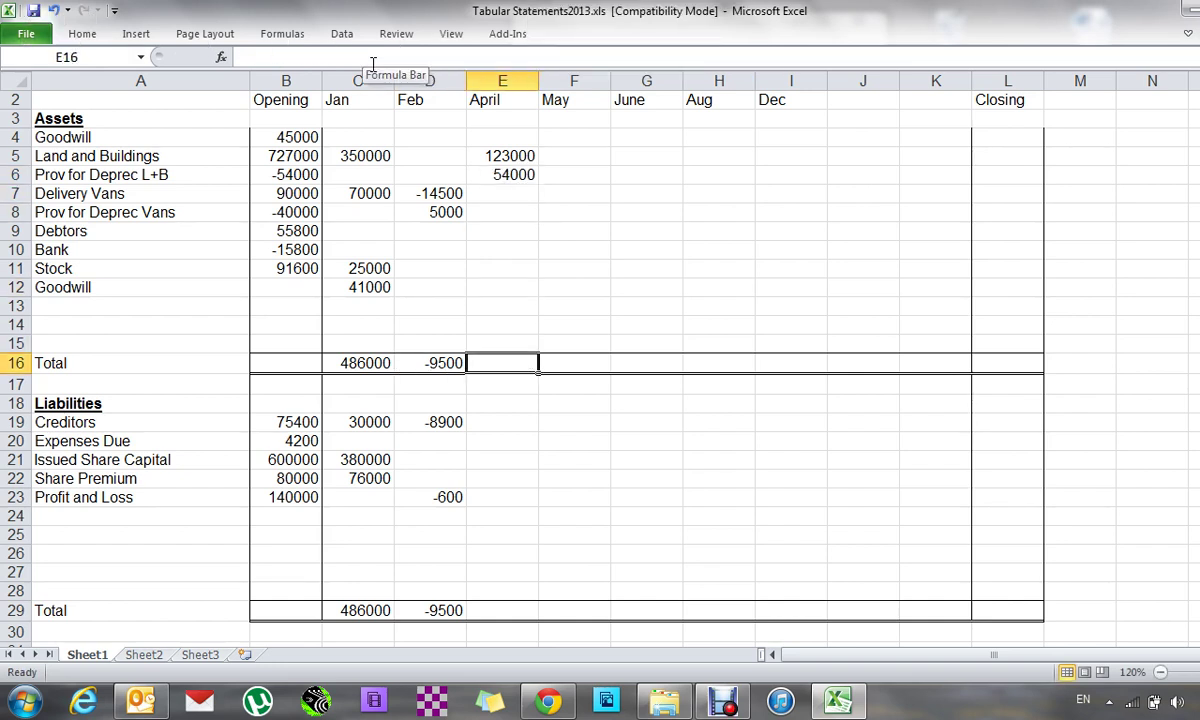
{"action": "key", "text": "Down"}
{"action": "key", "text": "Up"}
{"action": "key", "text": "Left"}
{"action": "key", "text": "ctrl+c"}
{"action": "key", "text": "Right"}
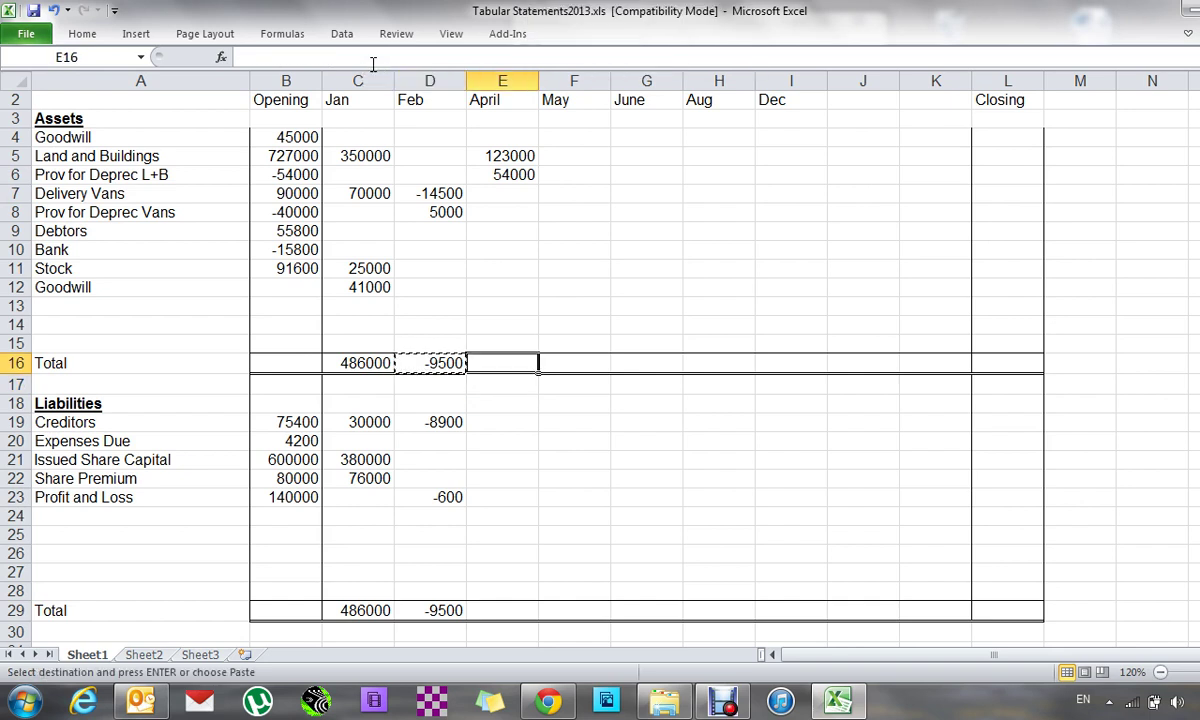
{"action": "key", "text": "alt"}
{"action": "key", "text": "ctrl+v"}
{"action": "key", "text": "Down"}
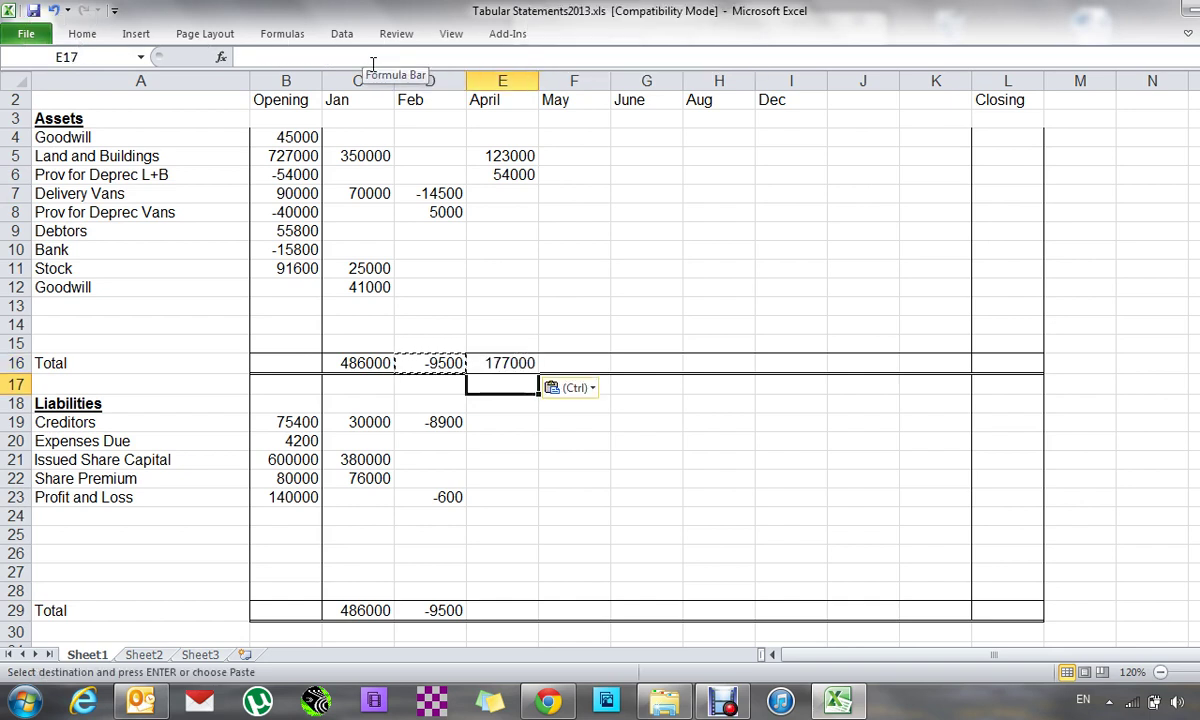
{"action": "key", "text": "Down"}
{"action": "key", "text": "Down"}
{"action": "key", "text": "Down"}
{"action": "key", "text": "Down"}
{"action": "key", "text": "Down"}
{"action": "key", "text": "Down"}
{"action": "key", "text": "Down"}
{"action": "key", "text": "Down"}
{"action": "key", "text": "Left"}
{"action": "key", "text": "Left"}
{"action": "key", "text": "Left"}
{"action": "key", "text": "Left"}
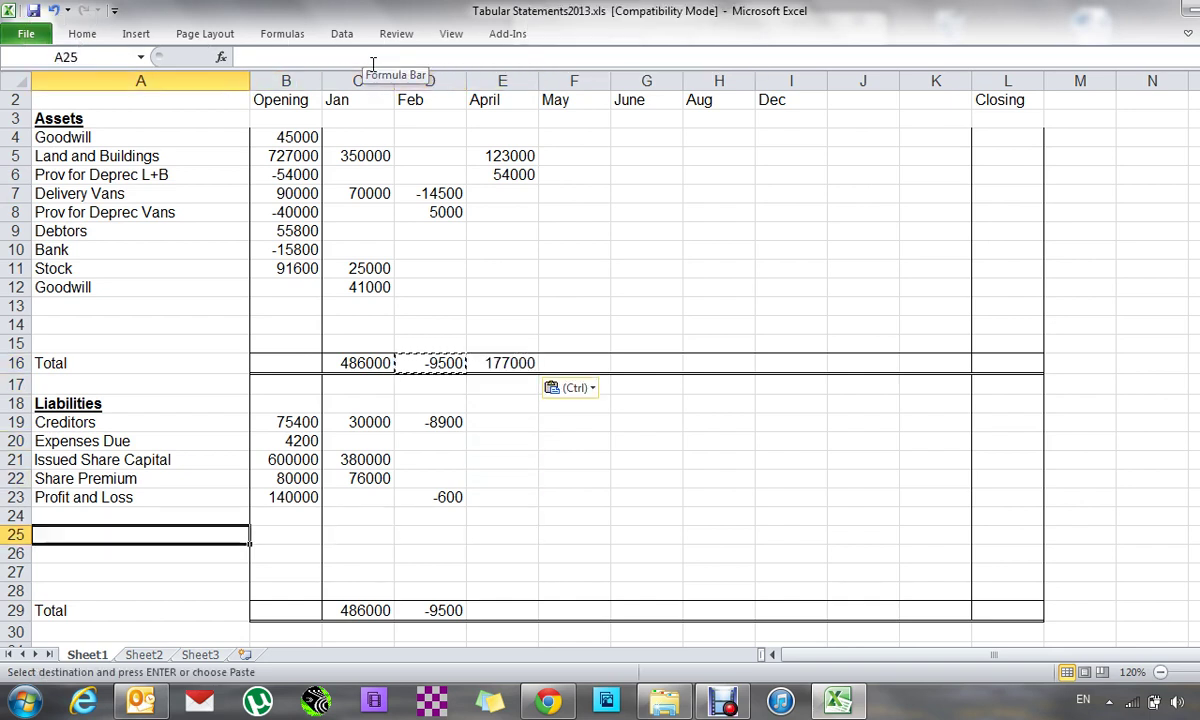
- Add a Revaluation Reserve liability in row 24 with 177000 under April
{"action": "key", "text": "Up"}
{"action": "type", "text": "Revalu"}
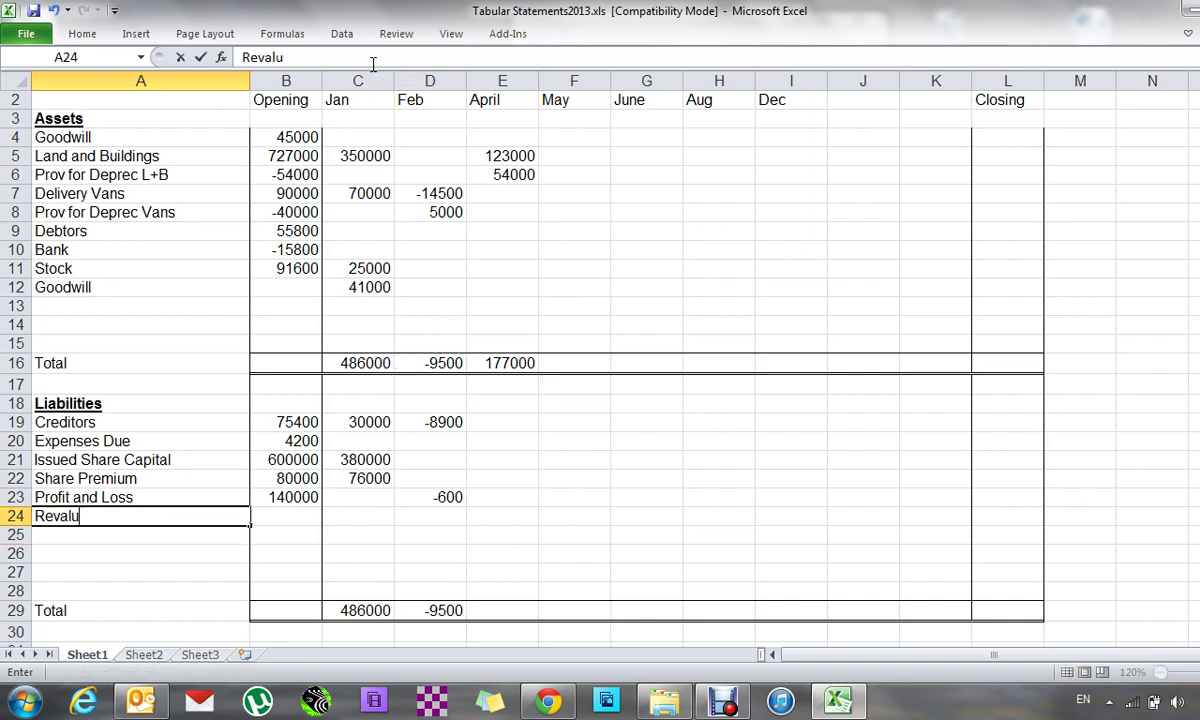
{"action": "type", "text": "ation Reserve"}
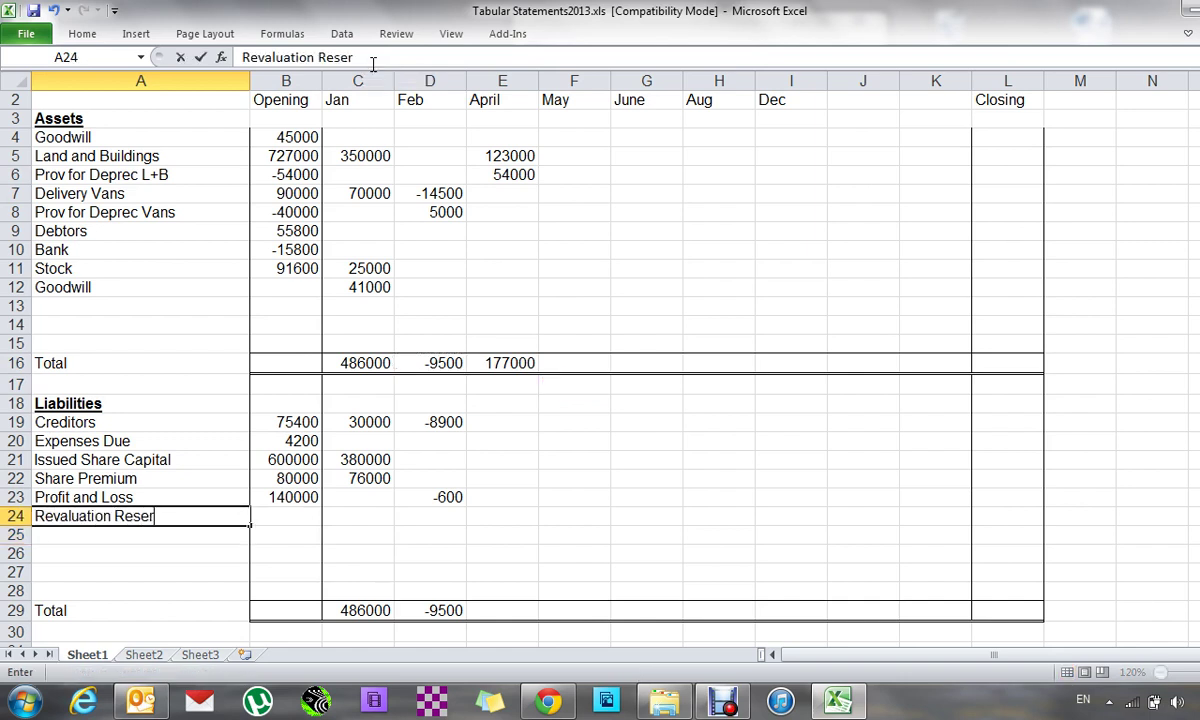
{"action": "key", "text": "Right"}
{"action": "key", "text": "Right"}
{"action": "key", "text": "Right"}
{"action": "key", "text": "Right"}
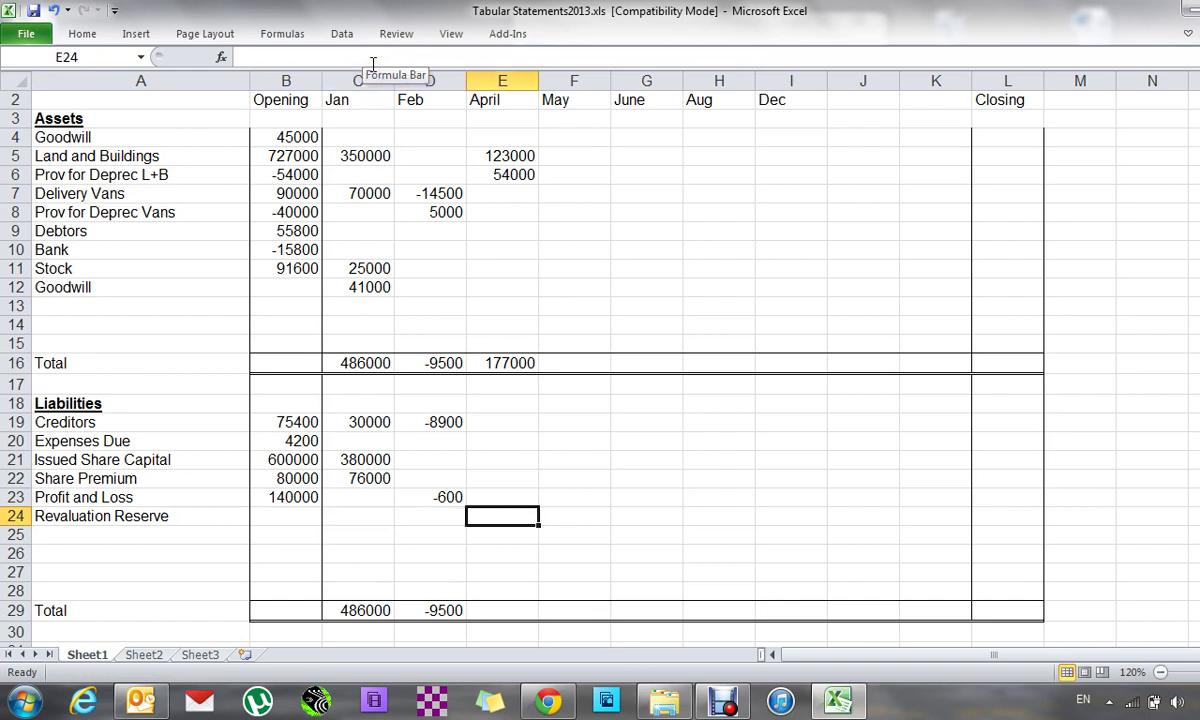
{"action": "type", "text": "177000"}
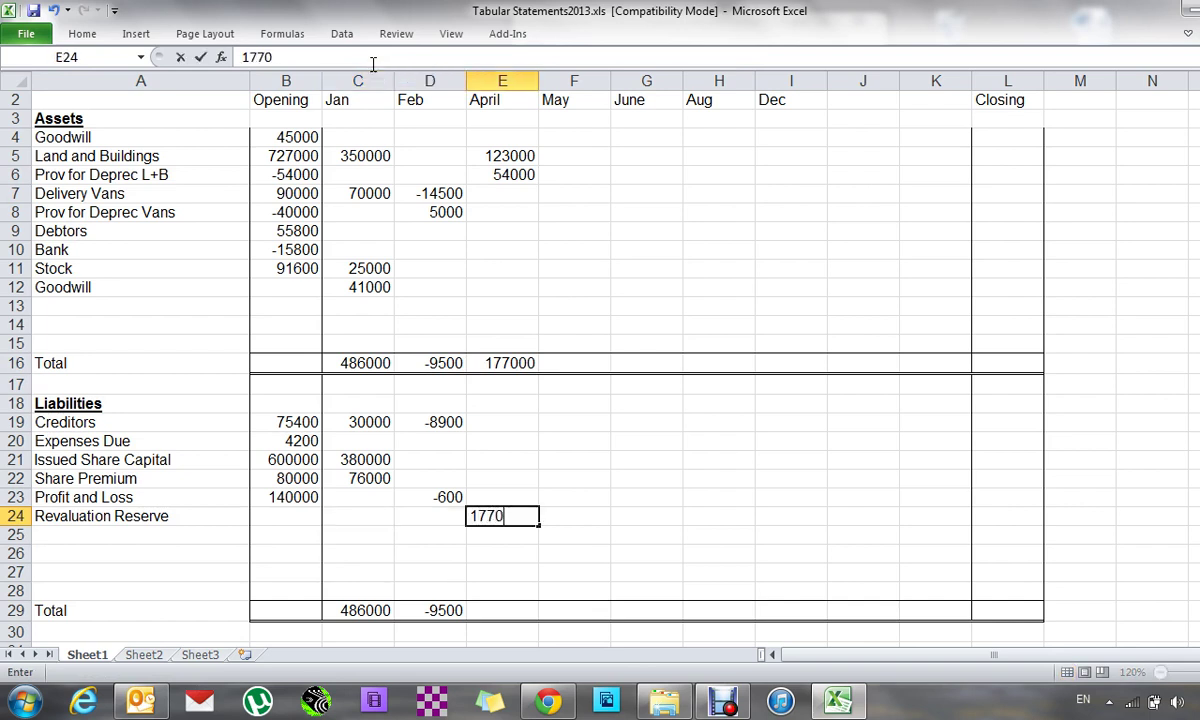
{"action": "key", "text": "Down"}
{"action": "key", "text": "Down"}
{"action": "key", "text": "Down"}
{"action": "key", "text": "Down"}
{"action": "key", "text": "Down"}
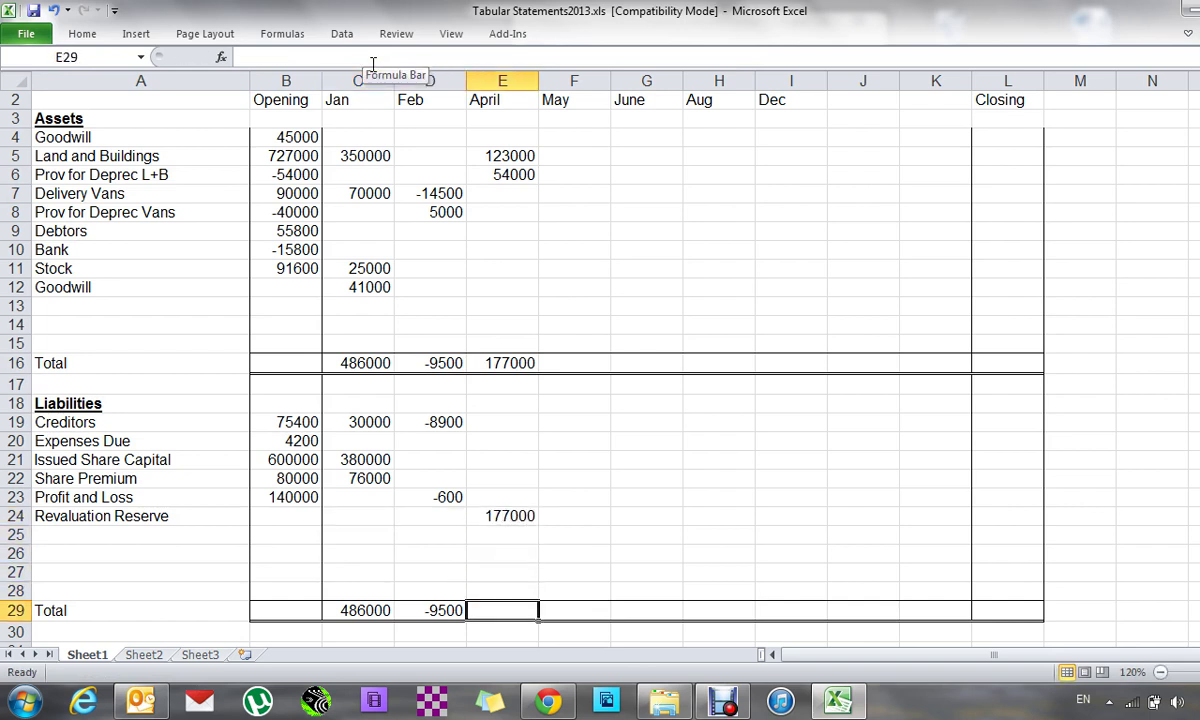
- Copy the Feb liabilities total formula into April, totalling 177000
{"action": "type", "text": "="}
{"action": "key", "text": "BackSpace"}
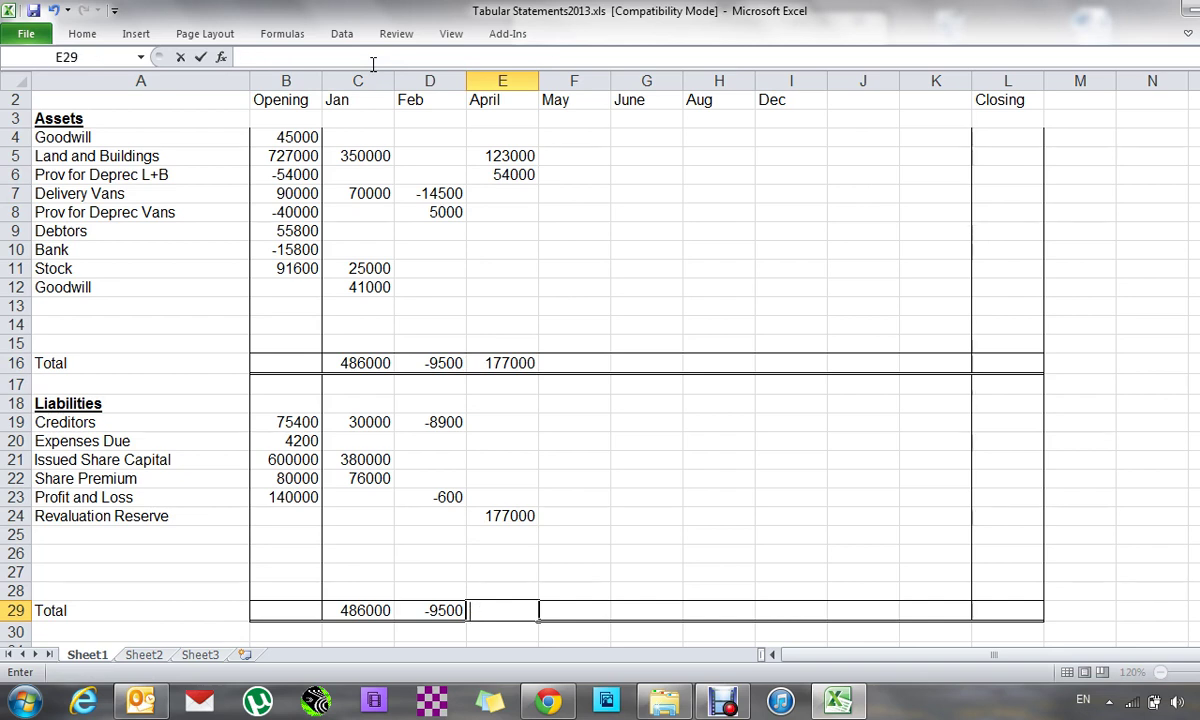
{"action": "key", "text": "Left"}
{"action": "key", "text": "ctrl+c"}
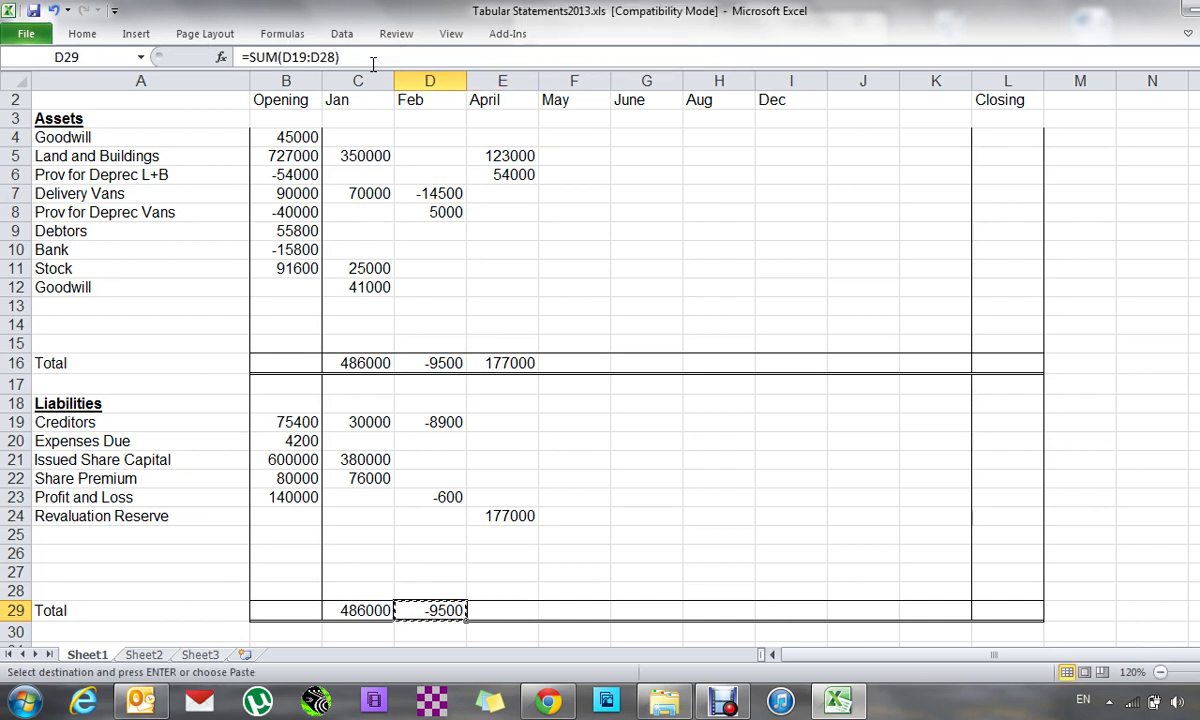
{"action": "key", "text": "alt"}
{"action": "key", "text": "alt"}
{"action": "key", "text": "Right"}
{"action": "left_click", "coordinate": [510, 618]}
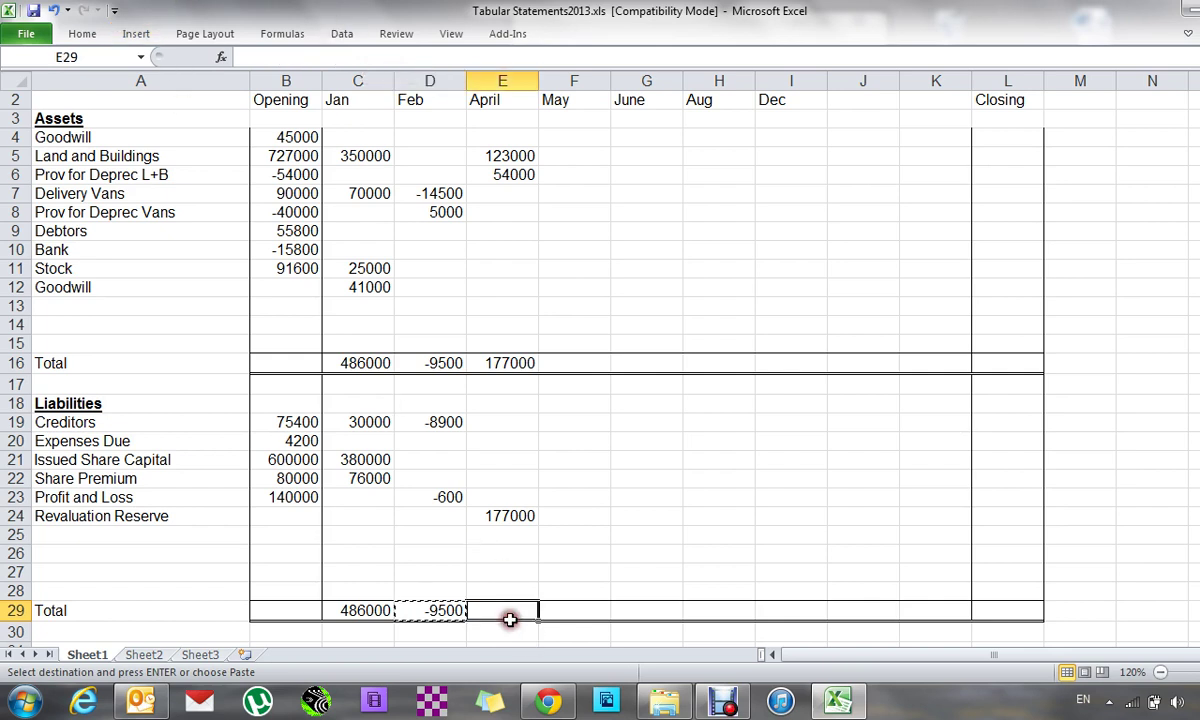
{"action": "key", "text": "ctrl+v"}
{"action": "key", "text": "Right"}
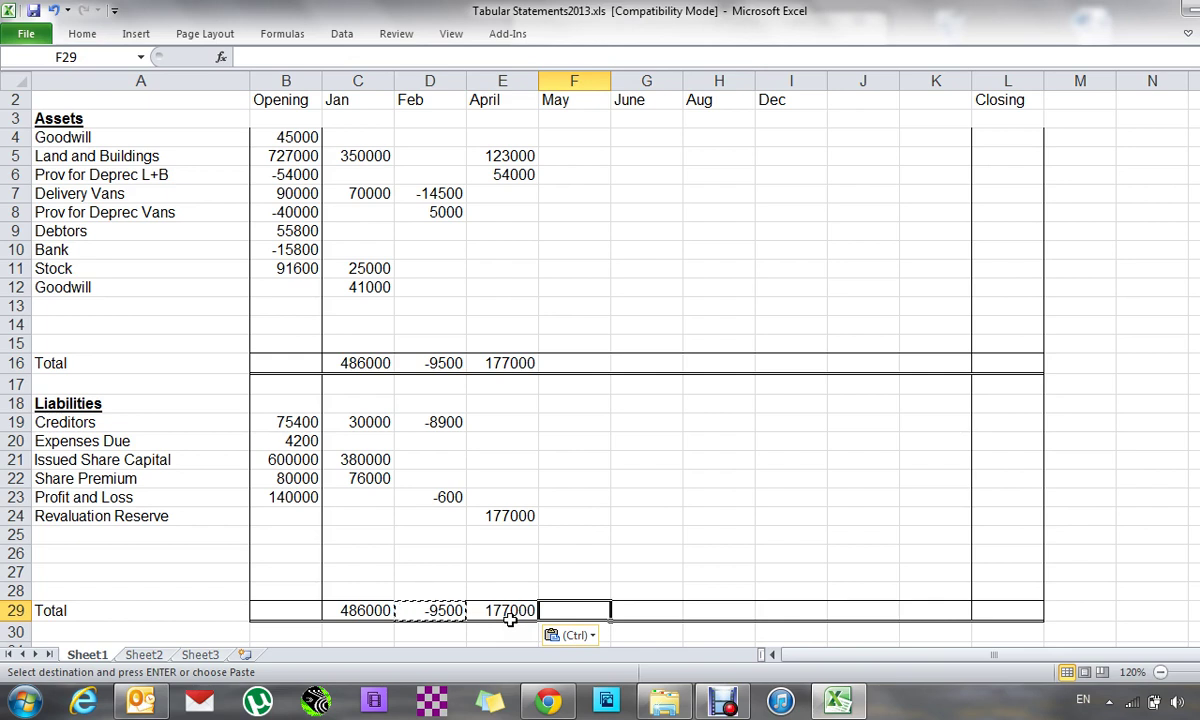
{"action": "key", "text": "Right"}
- Head F2 'May (i)' and G2 'May (ii)', and delete the Aug and Dec headings in H2 and I2
{"action": "key", "text": "Left"}
{"action": "key", "text": "Up"}
{"action": "key", "text": "Up"}
{"action": "key", "text": "Up"}
{"action": "key", "text": "Up"}
{"action": "key", "text": "Up"}
{"action": "key", "text": "Up"}
{"action": "key", "text": "Up"}
{"action": "key", "text": "Up"}
{"action": "key", "text": "Up"}
{"action": "key", "text": "Up"}
{"action": "key", "text": "Up"}
{"action": "key", "text": "Up"}
{"action": "key", "text": "Up"}
{"action": "key", "text": "Up"}
{"action": "key", "text": "Up"}
{"action": "key", "text": "Up"}
{"action": "key", "text": "Up"}
{"action": "key", "text": "Up"}
{"action": "key", "text": "Up"}
{"action": "key", "text": "Up"}
{"action": "key", "text": "Up"}
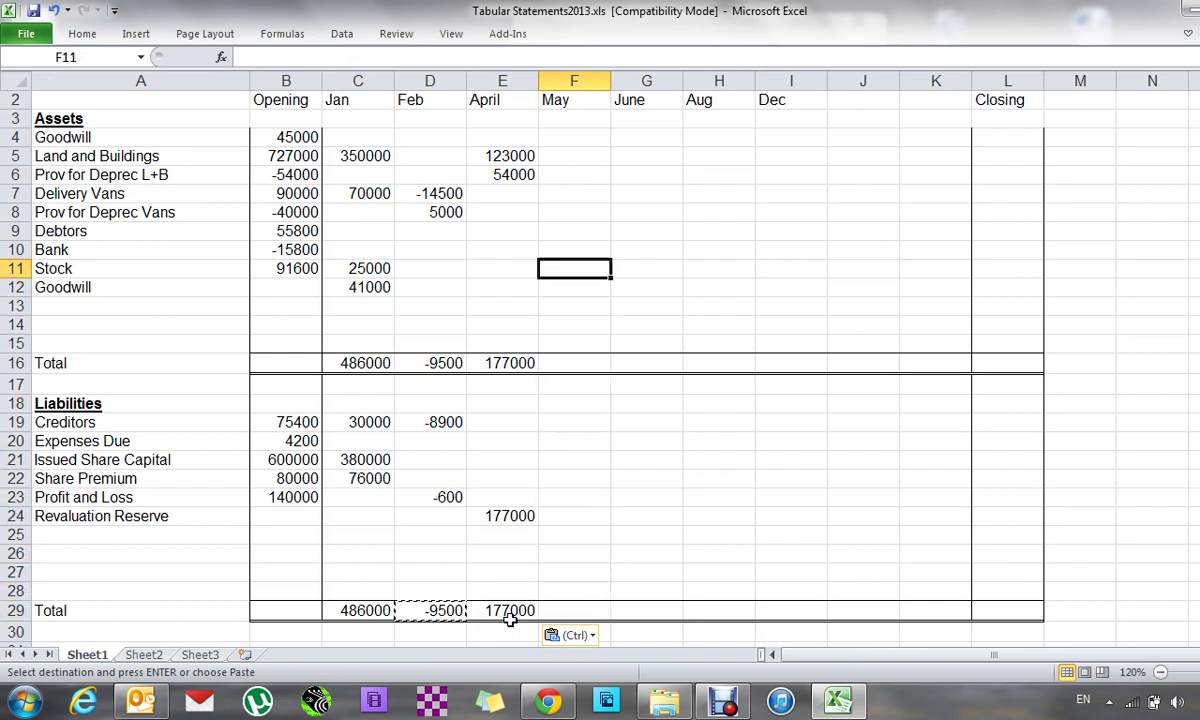
{"action": "type", "text": "May"}
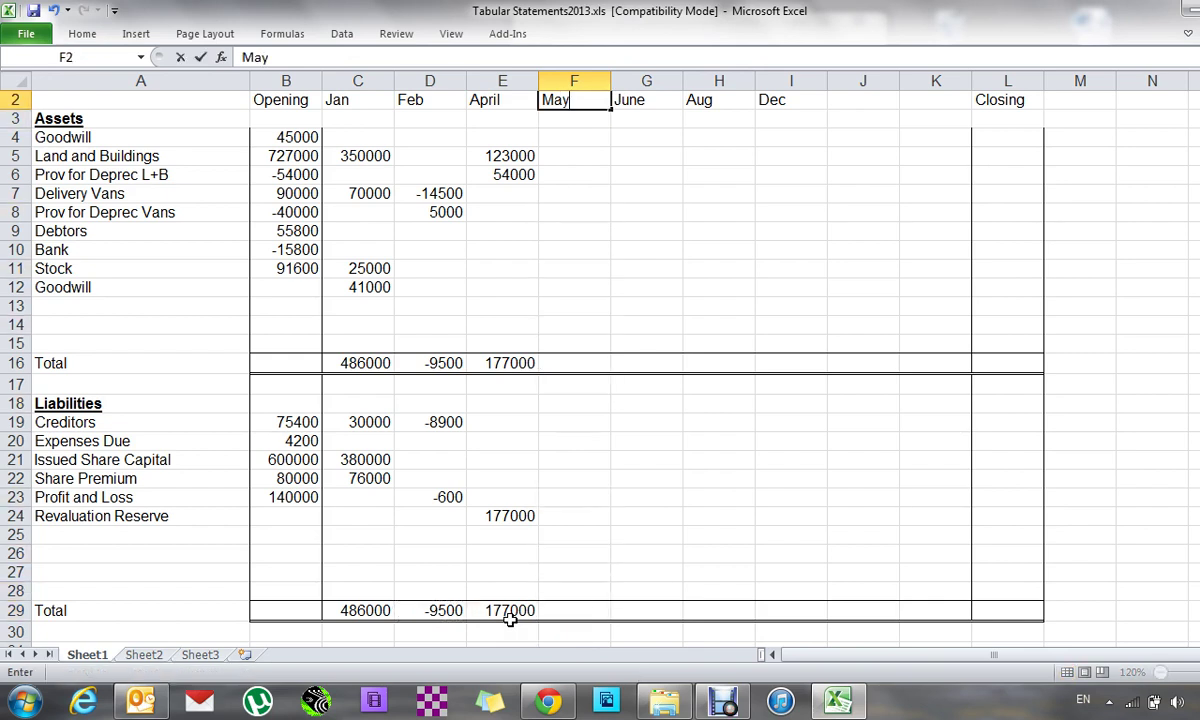
{"action": "type", "text": " (i)"}
{"action": "key", "text": "Right"}
{"action": "type", "text": "May"}
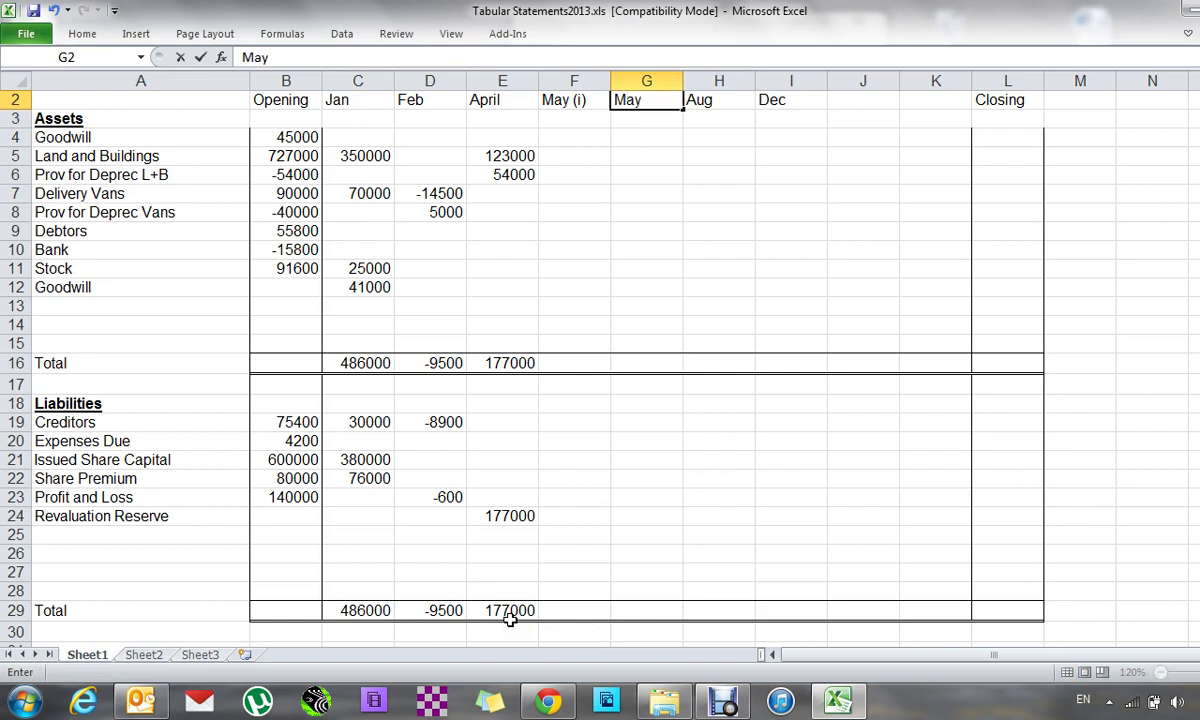
{"action": "type", "text": " (ii)"}
{"action": "key", "text": "Tab"}
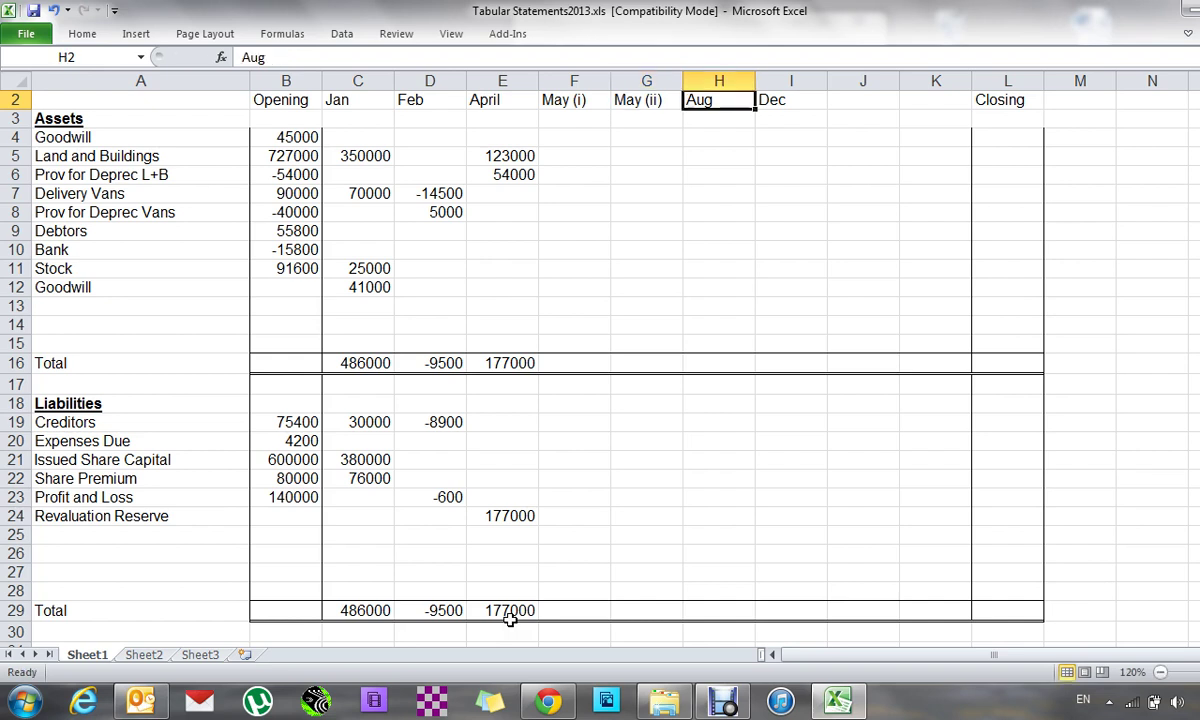
{"action": "key", "text": "Delete"}
{"action": "key", "text": "Right"}
{"action": "key", "text": "Delete"}
{"action": "key", "text": "Left"}
{"action": "key", "text": "Left"}
{"action": "key", "text": "Left"}
{"action": "key", "text": "Down"}
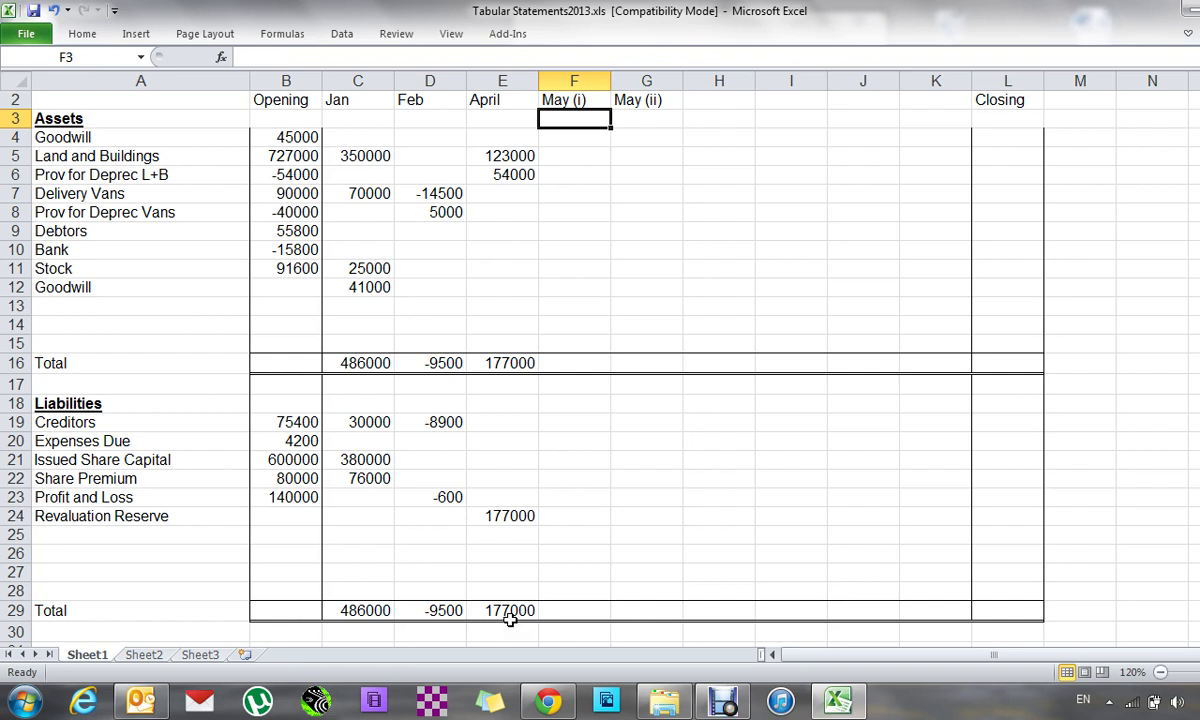
- Enter -8400 for Bank under May (i)
{"action": "key", "text": "Down"}
{"action": "key", "text": "Down"}
{"action": "key", "text": "Down"}
{"action": "key", "text": "Down"}
{"action": "key", "text": "Down"}
{"action": "key", "text": "Down"}
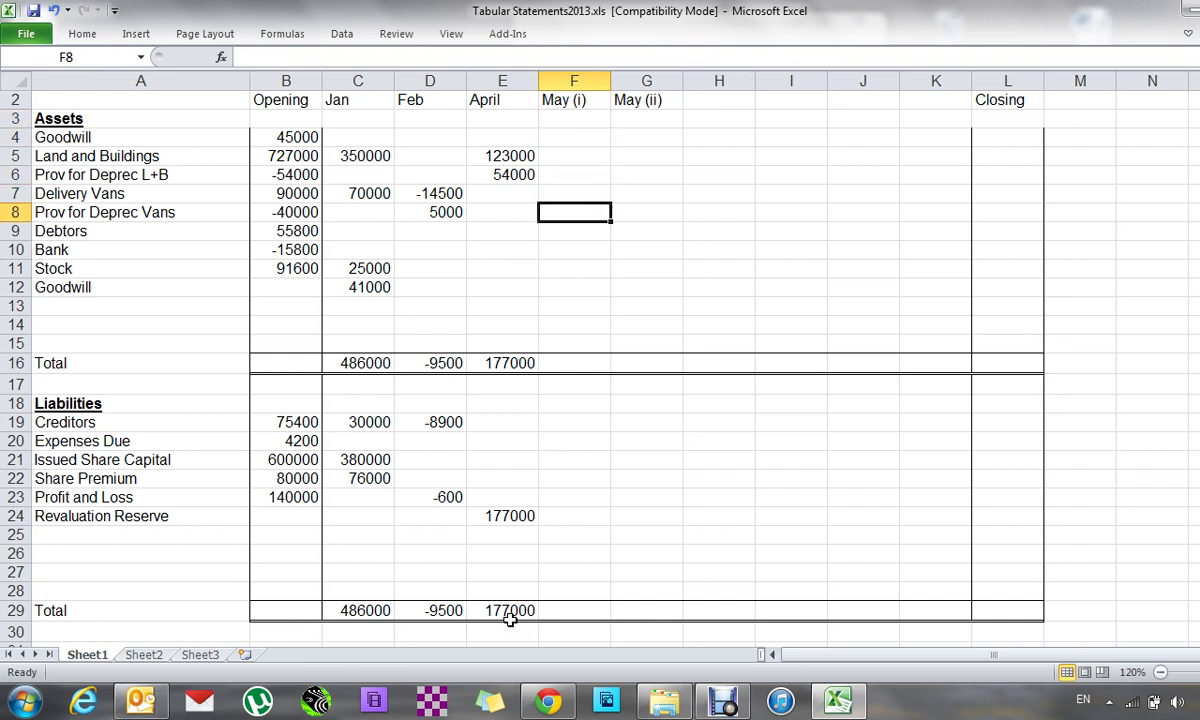
{"action": "key", "text": "Down"}
{"action": "type", "text": "-8"}
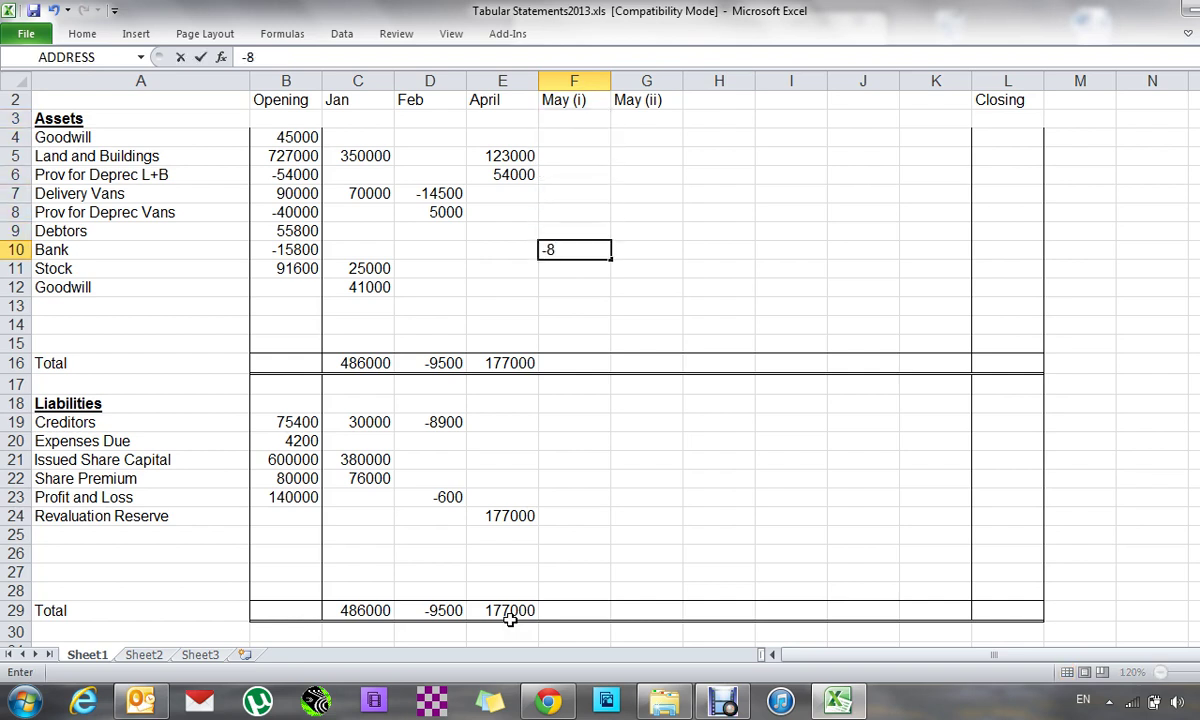
{"action": "type", "text": "400"}
{"action": "key", "text": "Return"}
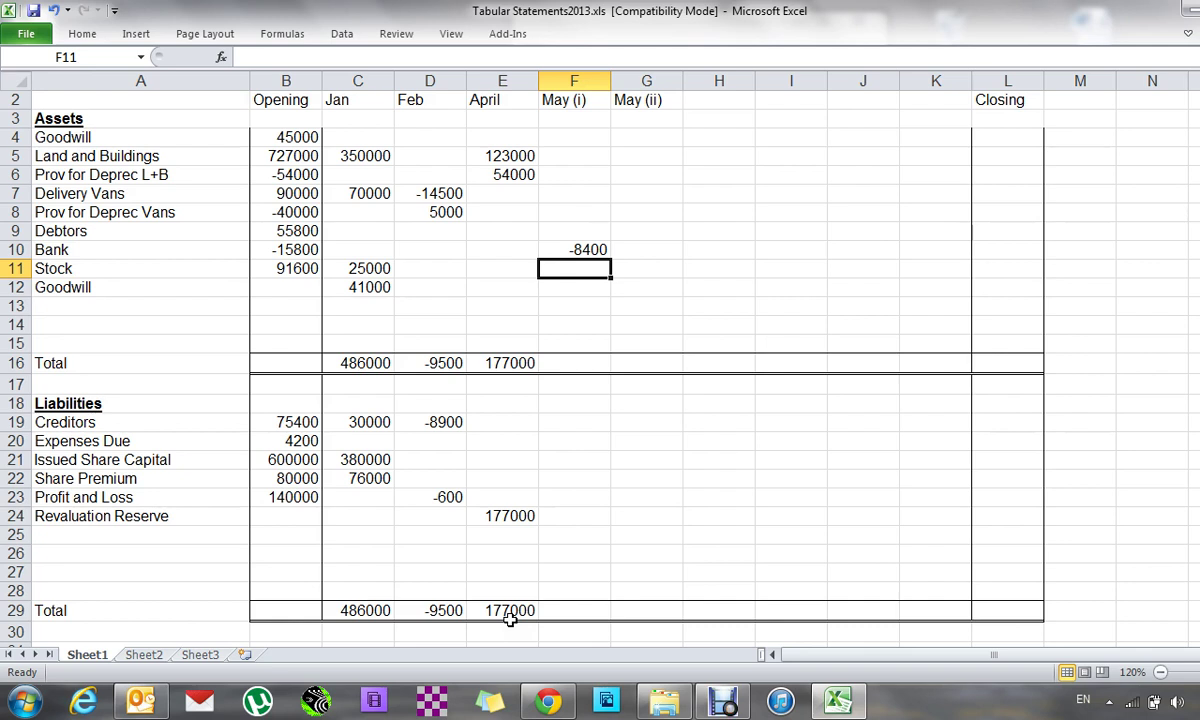
- Label a new asset row 13 'Advertising prepaid'
{"action": "key", "text": "Down"}
{"action": "key", "text": "Left"}
{"action": "key", "text": "Left"}
{"action": "key", "text": "Left"}
{"action": "key", "text": "Left"}
{"action": "key", "text": "Left"}
{"action": "key", "text": "Down"}
{"action": "type", "text": "Ad"}
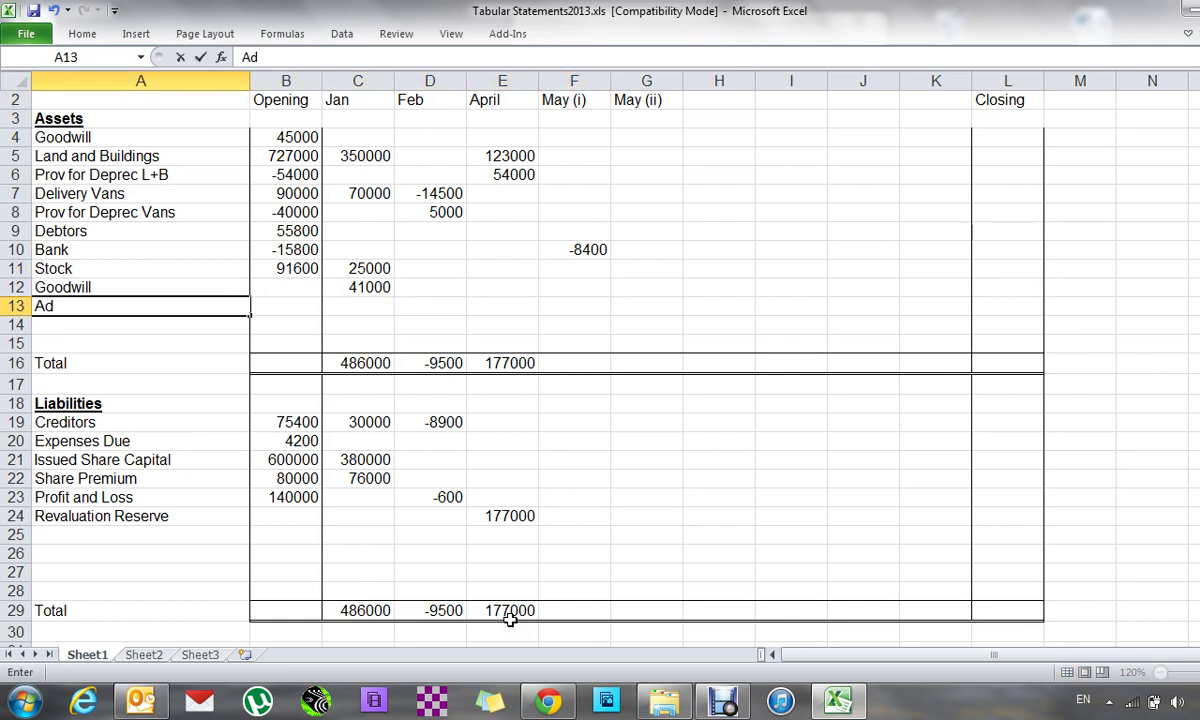
{"action": "type", "text": "vertising pre"}
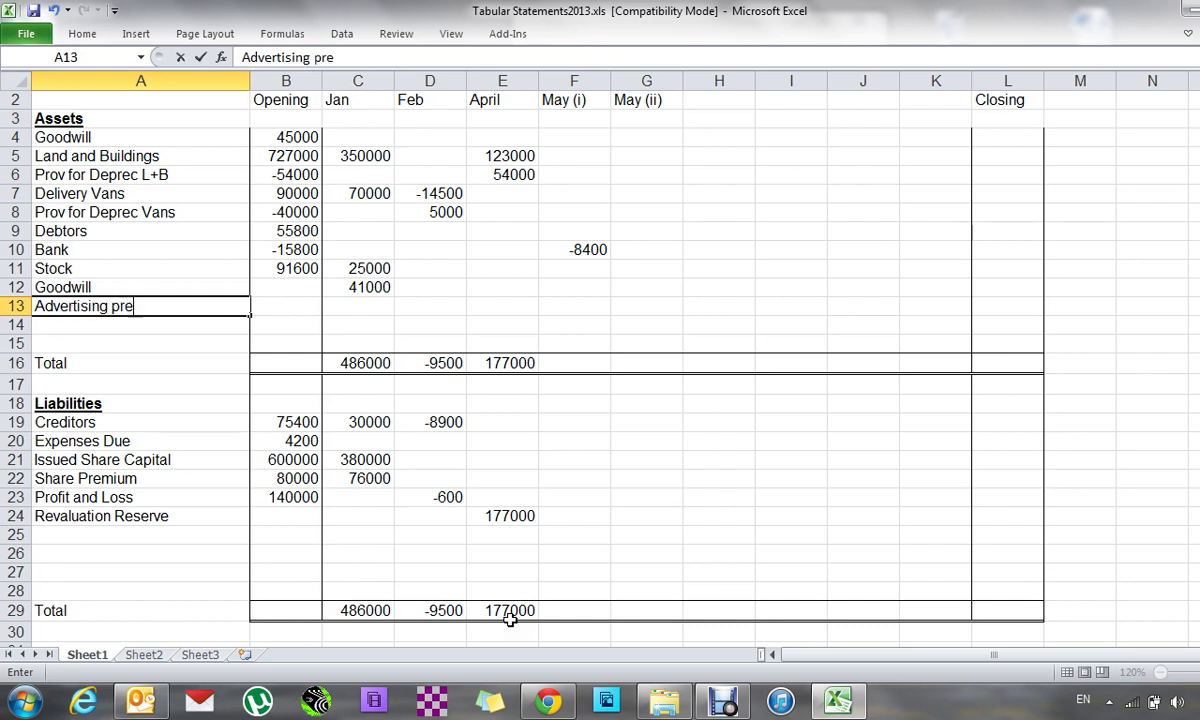
{"action": "type", "text": "paid"}
{"action": "key", "text": "Tab"}
{"action": "key", "text": "Tab"}
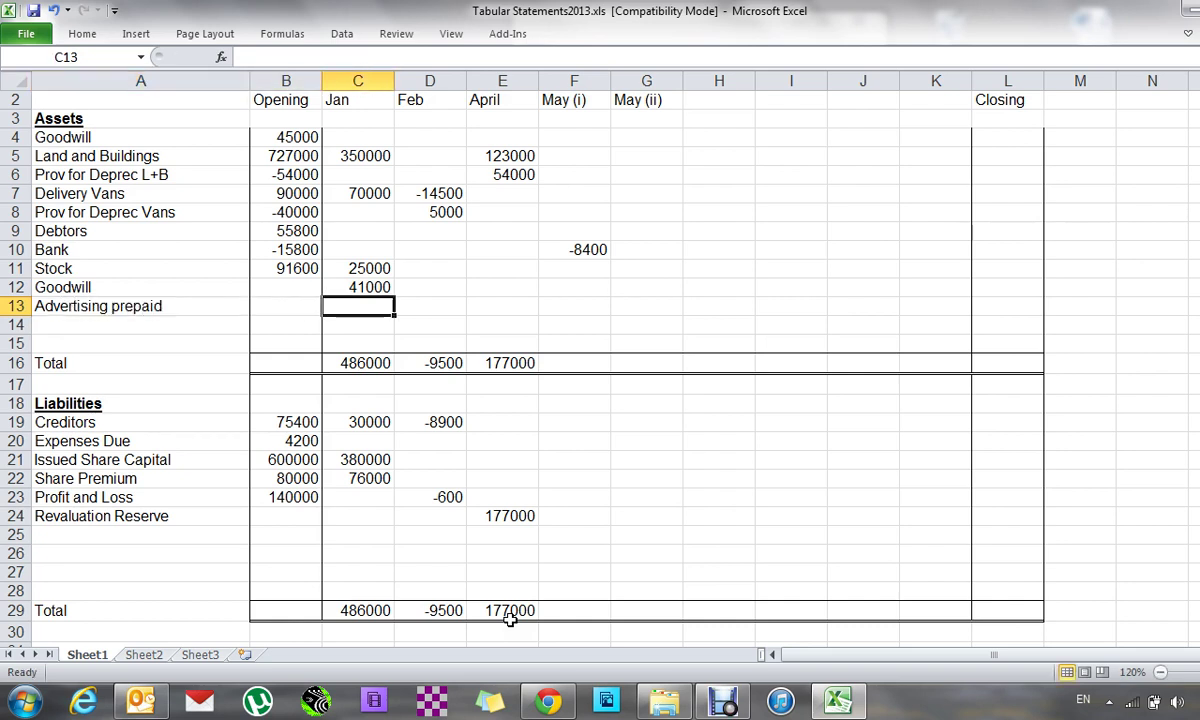
- Enter =F10*(8/12) for Advertising prepaid under May (i), then start adding a minus sign to it
{"action": "key", "text": "Tab"}
{"action": "key", "text": "Tab"}
{"action": "key", "text": "Tab"}
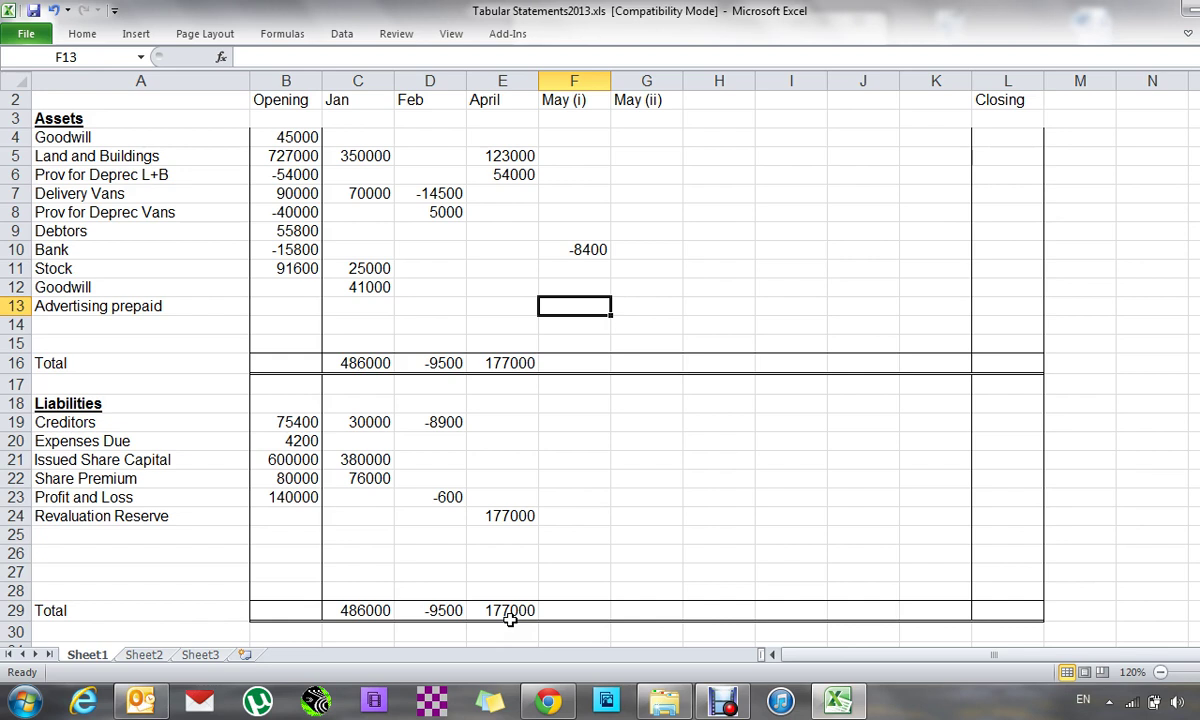
{"action": "type", "text": "="}
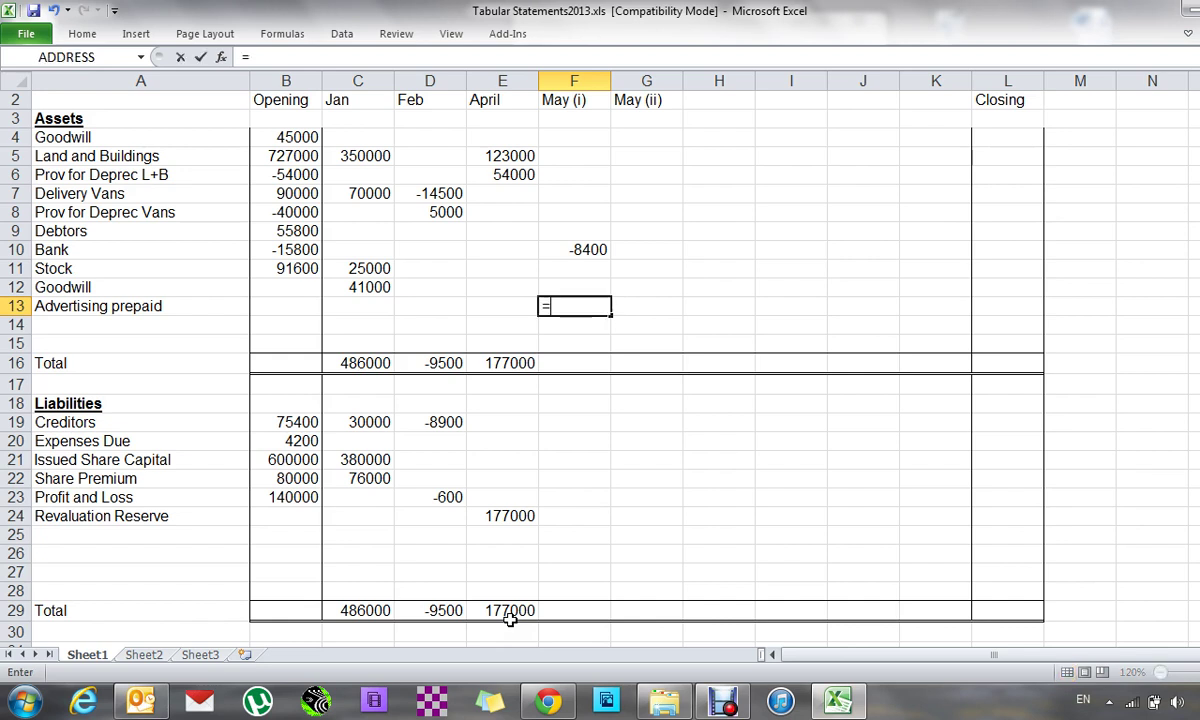
{"action": "key", "text": "Up"}
{"action": "key", "text": "Up"}
{"action": "key", "text": "Up"}
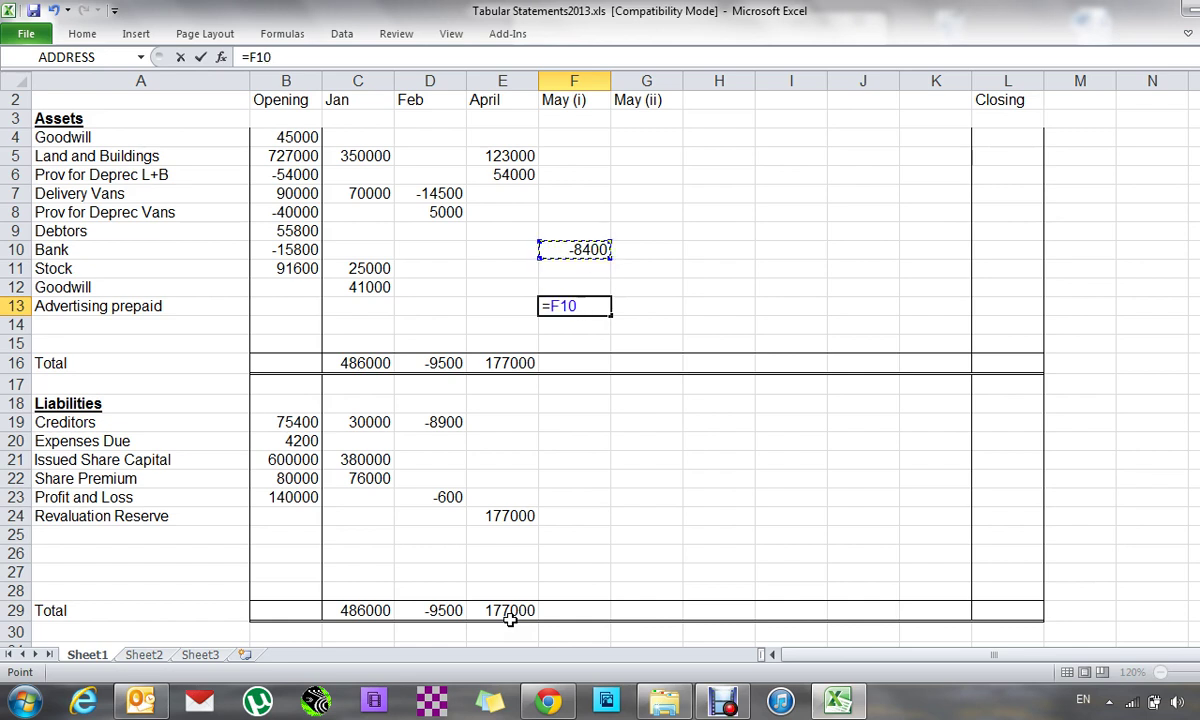
{"action": "type", "text": "*(8/12)"}
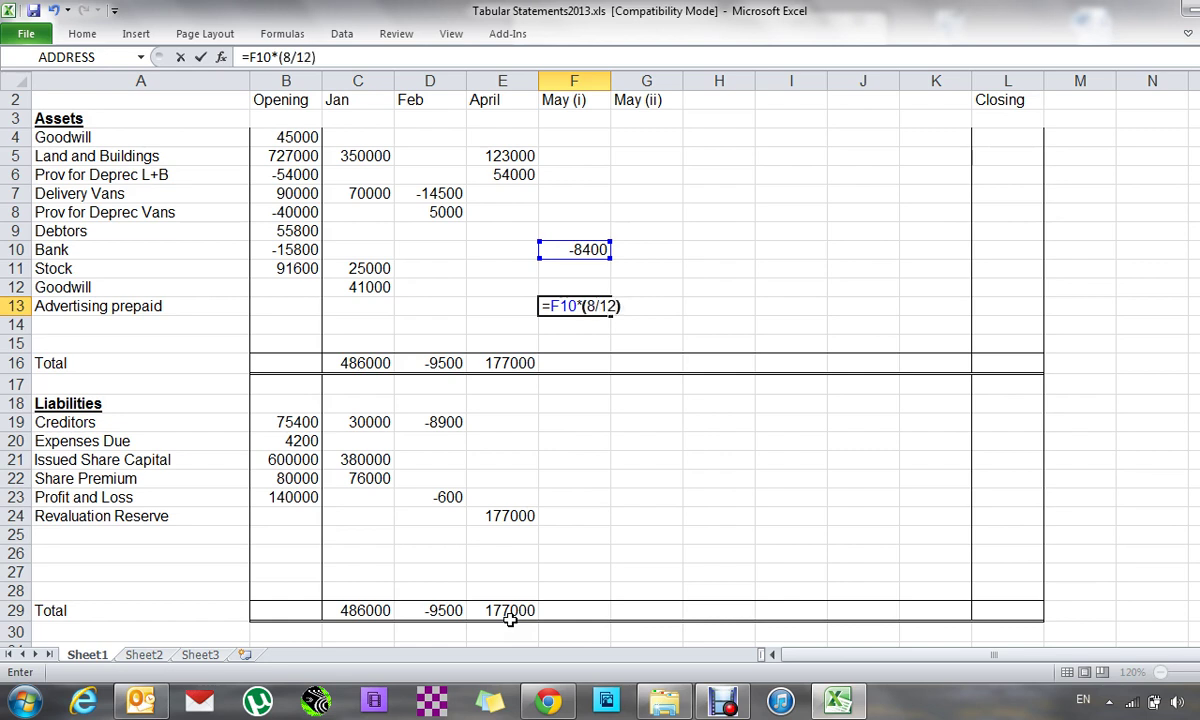
{"action": "key", "text": "Return"}
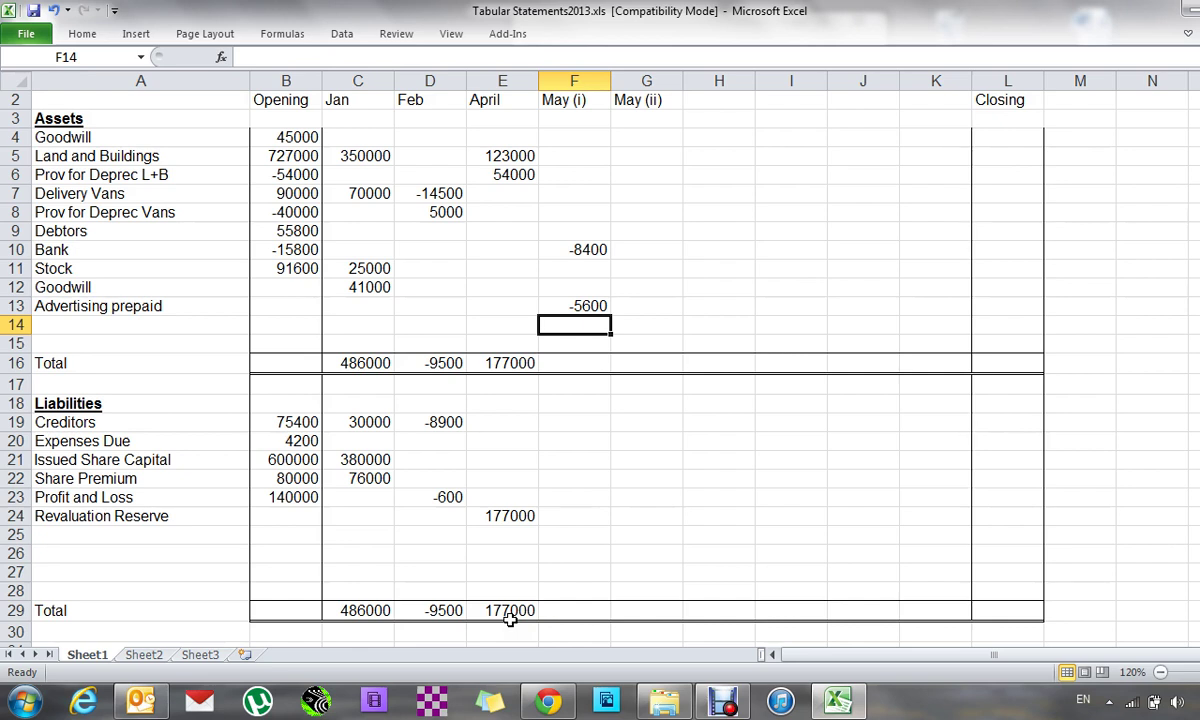
{"action": "key", "text": "Up"}
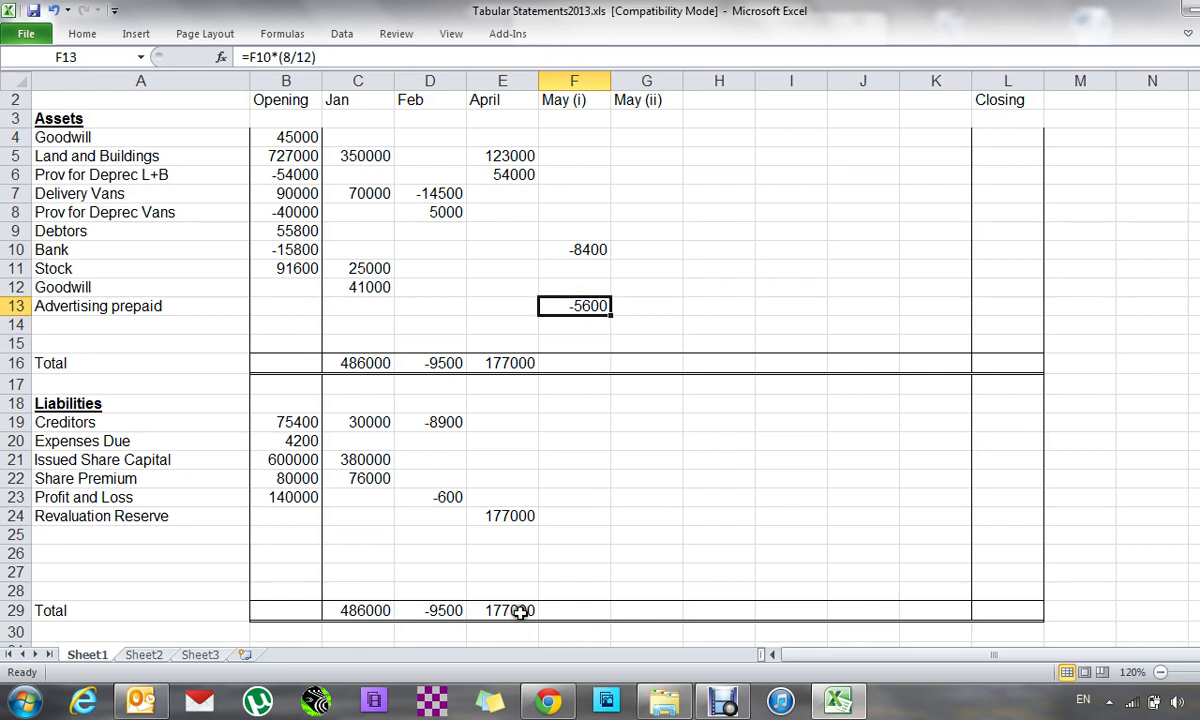
{"action": "left_click", "coordinate": [336, 60]}
{"action": "key", "text": "Left"}
{"action": "key", "text": "Left"}
{"action": "key", "text": "Left"}
{"action": "key", "text": "Left"}
{"action": "key", "text": "Left"}
{"action": "key", "text": "Left"}
{"action": "key", "text": "Left"}
{"action": "key", "text": "Left"}
{"action": "key", "text": "Left"}
{"action": "key", "text": "Left"}
- Complete =-F10*(8/12) and total the May (i) assets with =F10+F13
{"action": "type", "text": "-"}
{"action": "key", "text": "Return"}
{"action": "key", "text": "Return"}
{"action": "key", "text": "Return"}
{"action": "type", "text": "="}
{"action": "key", "text": "Up"}
{"action": "key", "text": "Up"}
{"action": "key", "text": "Up"}
{"action": "key", "text": "Up"}
{"action": "key", "text": "Up"}
{"action": "key", "text": "Up"}
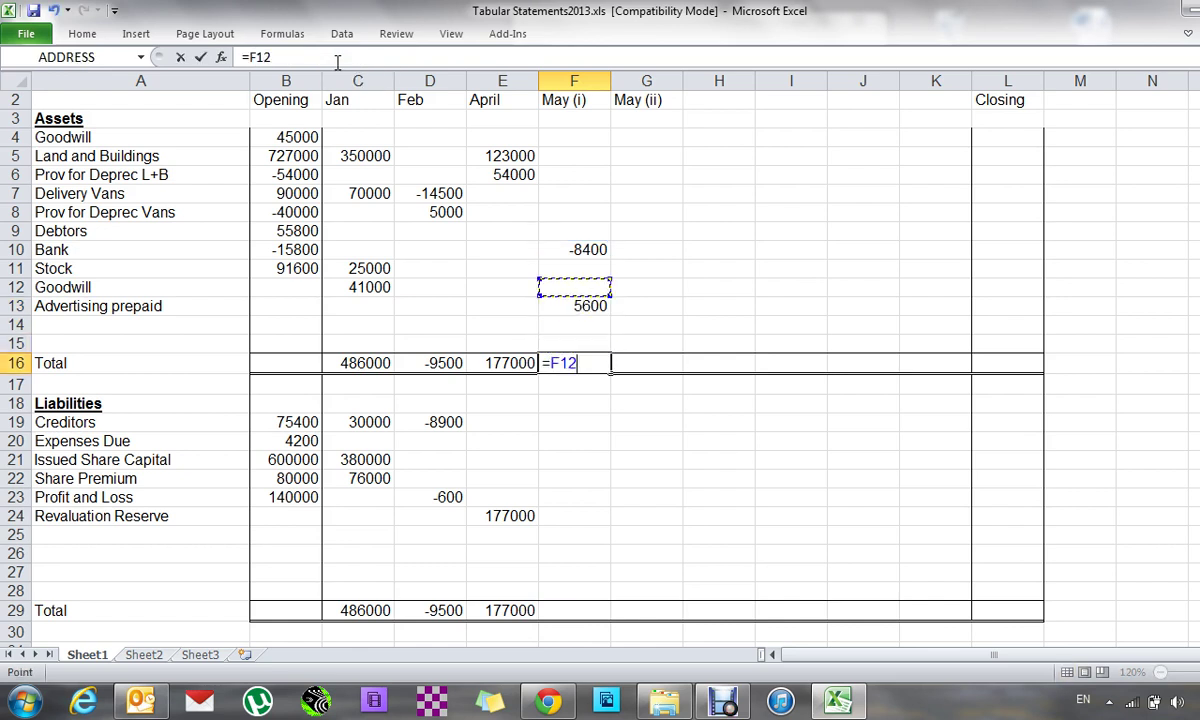
{"action": "type", "text": "+"}
{"action": "key", "text": "Up"}
{"action": "key", "text": "Up"}
{"action": "key", "text": "Up"}
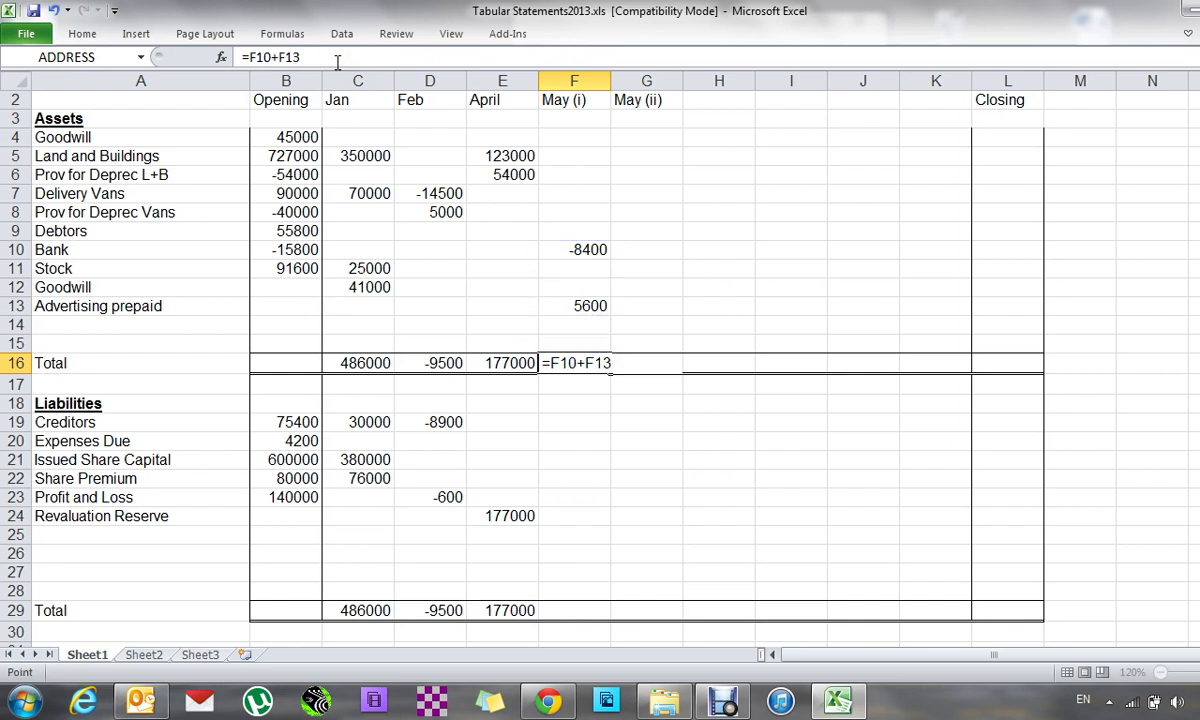
{"action": "key", "text": "Return"}
- Enter -2800 for May (i) Profit and Loss and as the liabilities total
{"action": "key", "text": "Down"}
{"action": "key", "text": "Down"}
{"action": "key", "text": "Down"}
{"action": "key", "text": "Down"}
{"action": "key", "text": "Down"}
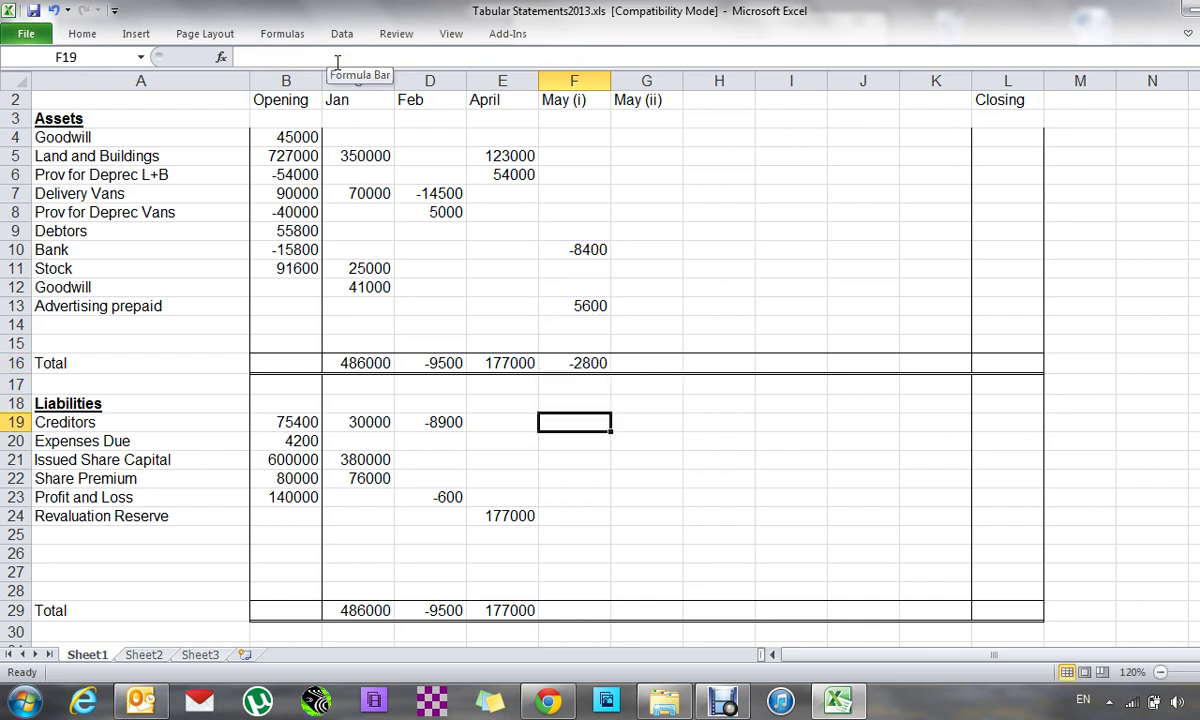
{"action": "key", "text": "Down"}
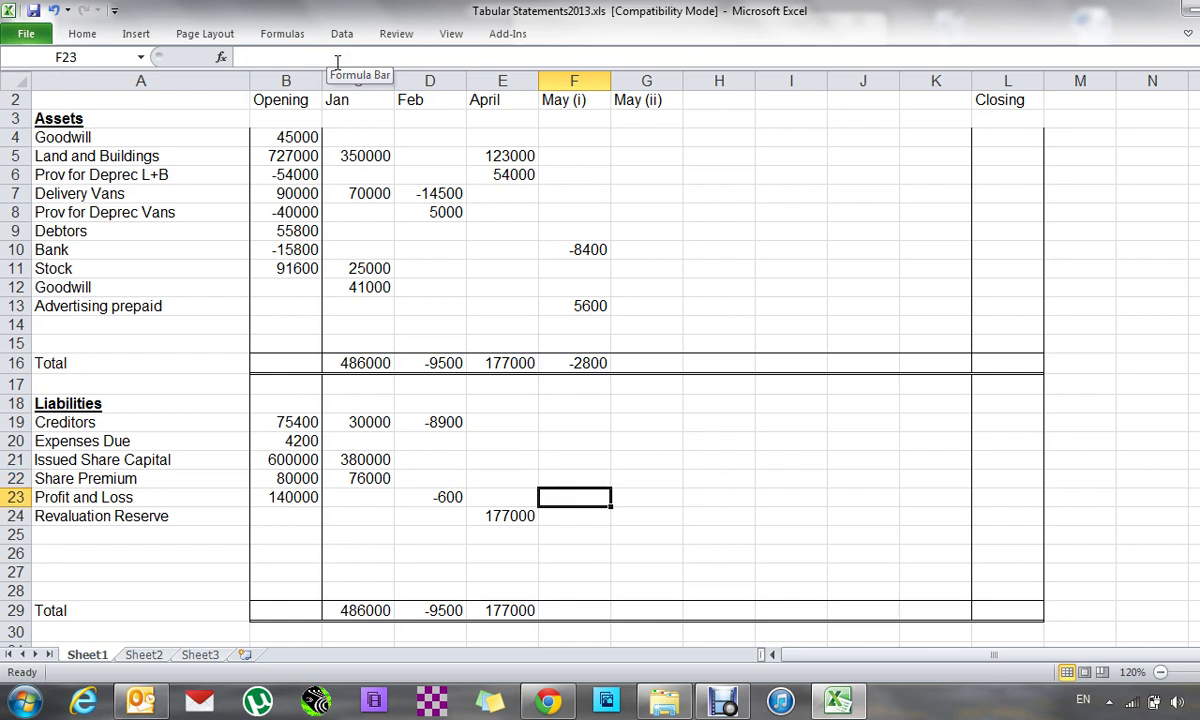
{"action": "type", "text": "-2800"}
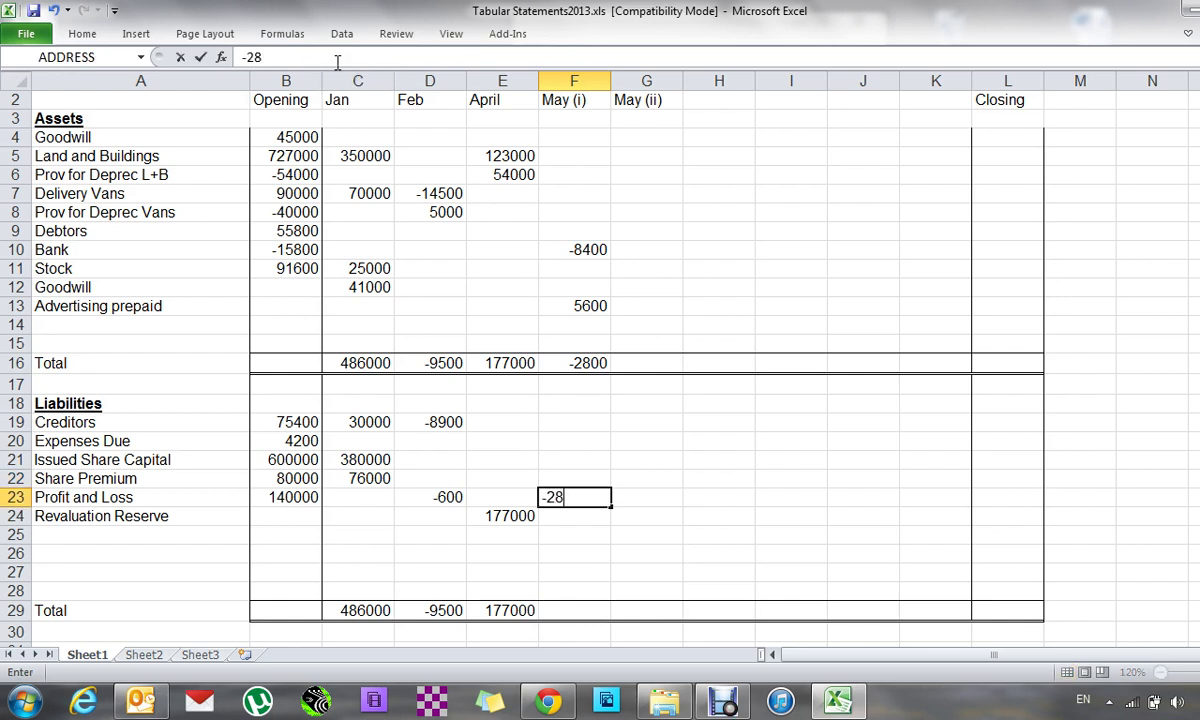
{"action": "key", "text": "Return"}
{"action": "key", "text": "Down"}
{"action": "key", "text": "Down"}
{"action": "key", "text": "Down"}
{"action": "key", "text": "Down"}
{"action": "key", "text": "Down"}
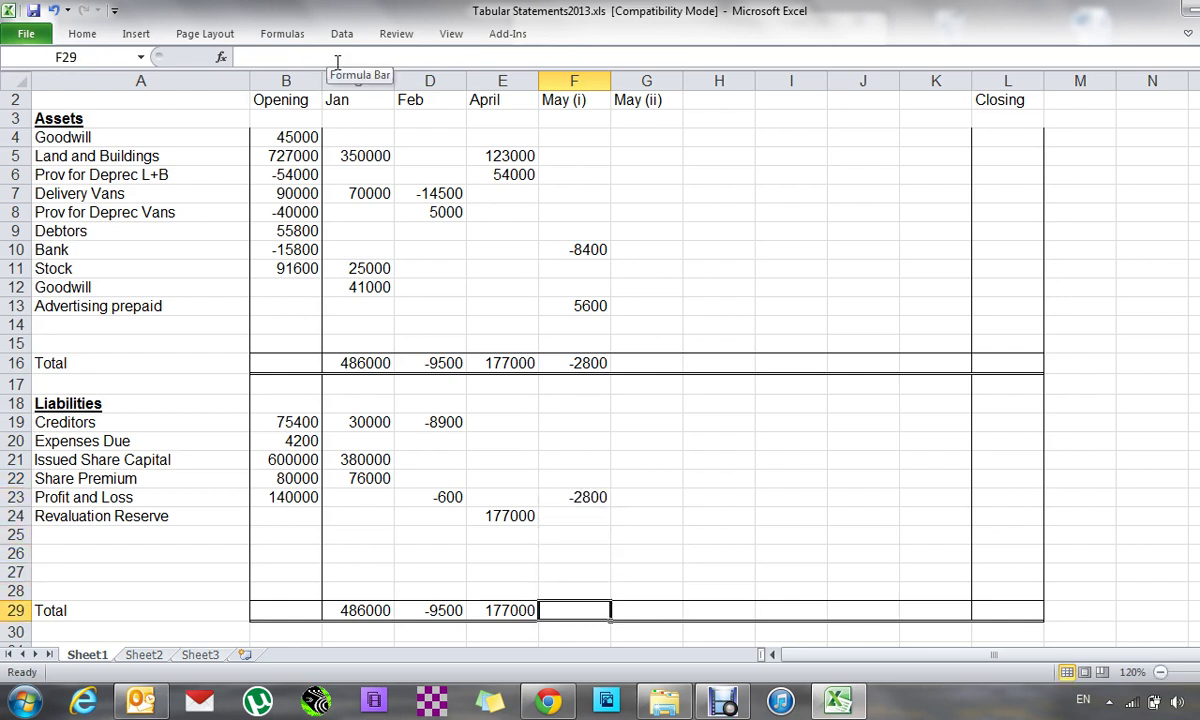
{"action": "type", "text": "-2800"}
{"action": "key", "text": "Tab"}
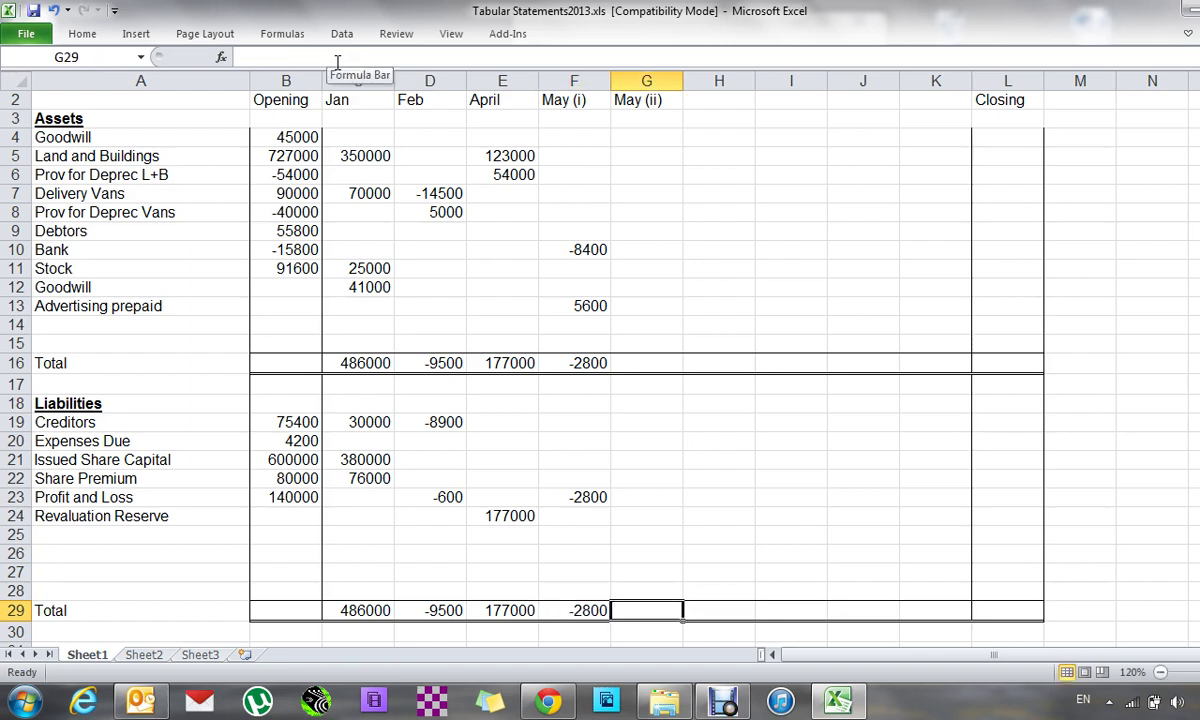
- Enter 9900 as the May (ii) Bank amount in G10
{"action": "key", "text": "Right"}
{"action": "key", "text": "Up"}
{"action": "key", "text": "Up"}
{"action": "key", "text": "Up"}
{"action": "key", "text": "Up"}
{"action": "key", "text": "Up"}
{"action": "key", "text": "Up"}
{"action": "key", "text": "Up"}
{"action": "key", "text": "Up"}
{"action": "key", "text": "Up"}
{"action": "key", "text": "Up"}
{"action": "key", "text": "Up"}
{"action": "key", "text": "Up"}
{"action": "key", "text": "Up"}
{"action": "key", "text": "Up"}
{"action": "key", "text": "Up"}
{"action": "key", "text": "Up"}
{"action": "key", "text": "Up"}
{"action": "key", "text": "Up"}
{"action": "key", "text": "Up"}
{"action": "key", "text": "Up"}
{"action": "key", "text": "Left"}
{"action": "key", "text": "Down"}
{"action": "type", "text": "9900"}
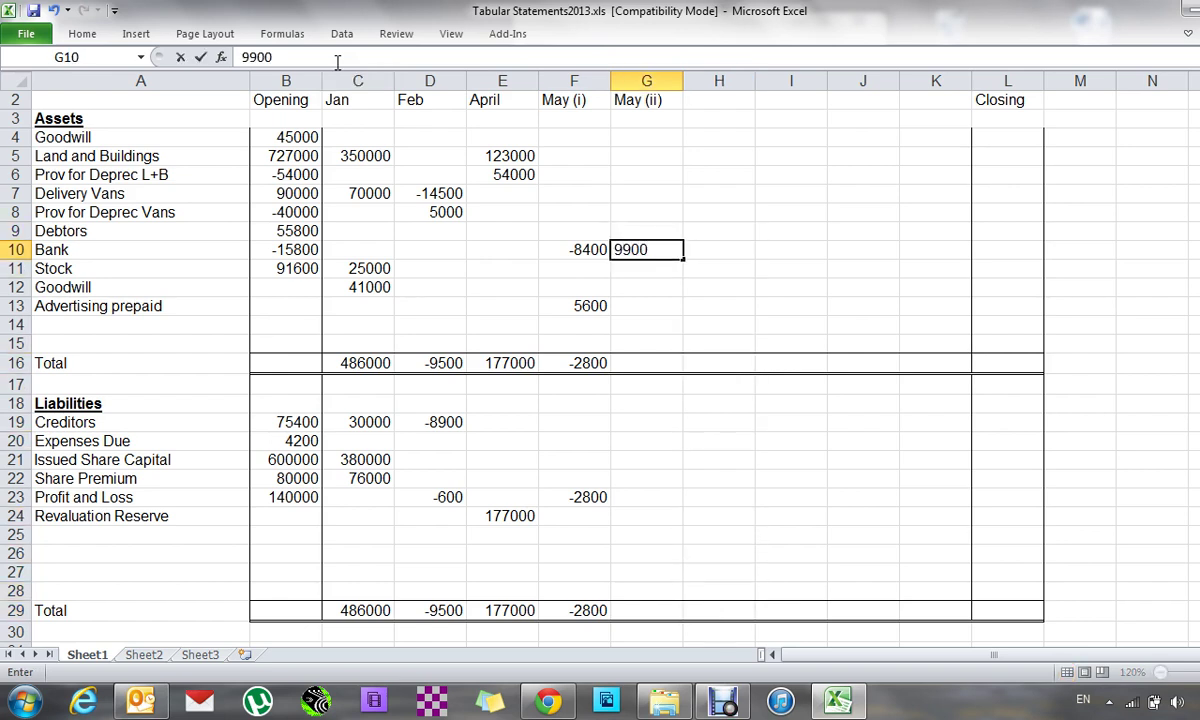
{"action": "key", "text": "Return"}
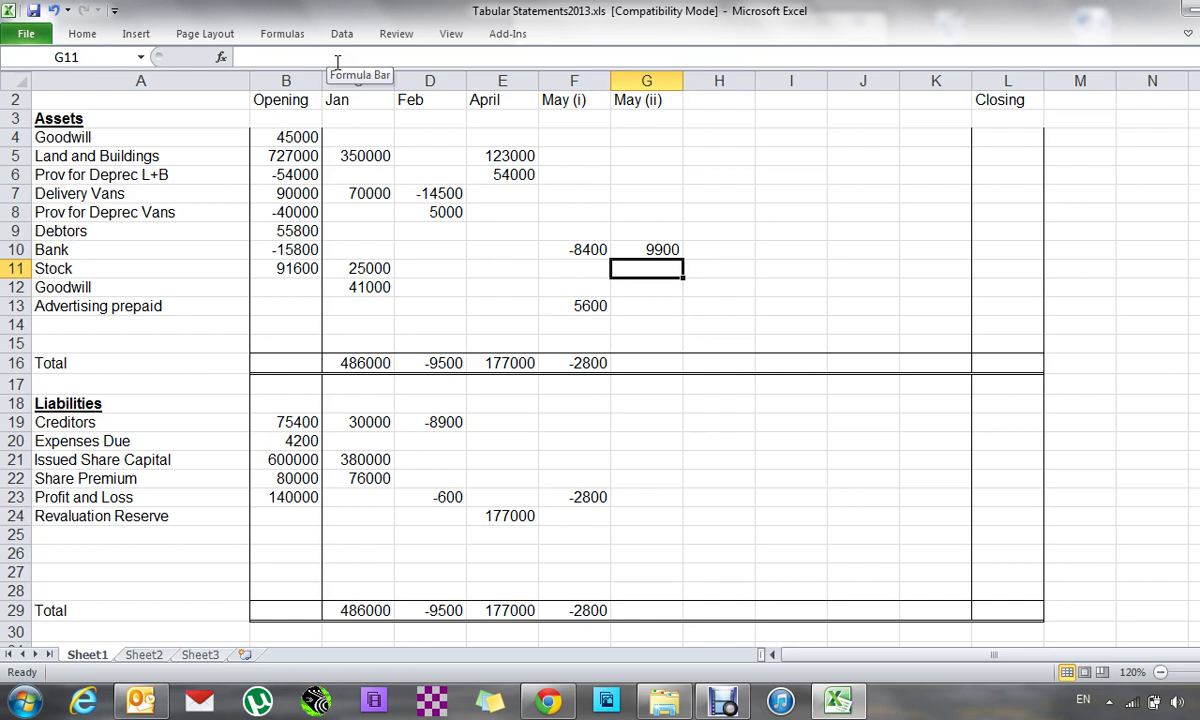
- Label row 25 'Rent Received Prepaid'
{"action": "key", "text": "Down"}
{"action": "key", "text": "Down"}
{"action": "key", "text": "Down"}
{"action": "key", "text": "Down"}
{"action": "key", "text": "Down"}
{"action": "key", "text": "Down"}
{"action": "key", "text": "Down"}
{"action": "key", "text": "Down"}
{"action": "key", "text": "Down"}
{"action": "key", "text": "Down"}
{"action": "key", "text": "Down"}
{"action": "key", "text": "Down"}
{"action": "key", "text": "Down"}
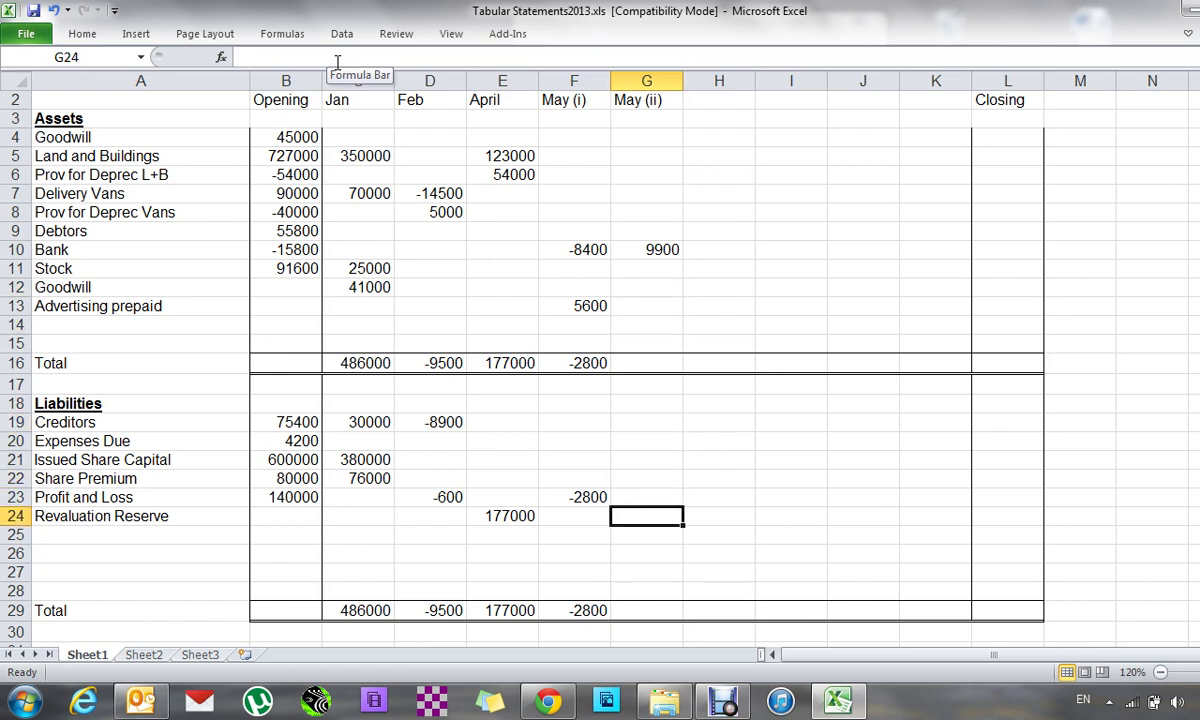
{"action": "key", "text": "Down"}
{"action": "key", "text": "Left"}
{"action": "key", "text": "Left"}
{"action": "key", "text": "Left"}
{"action": "key", "text": "Left"}
{"action": "key", "text": "Left"}
{"action": "key", "text": "Left"}
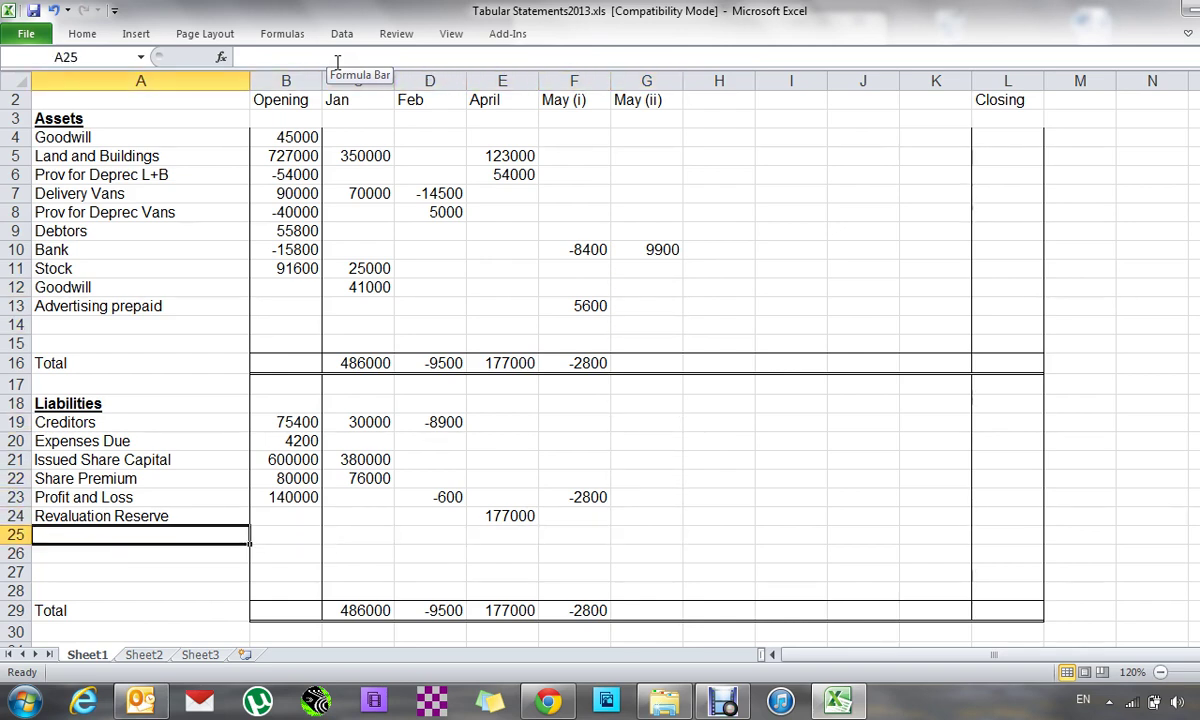
{"action": "type", "text": "Rent Rev"}
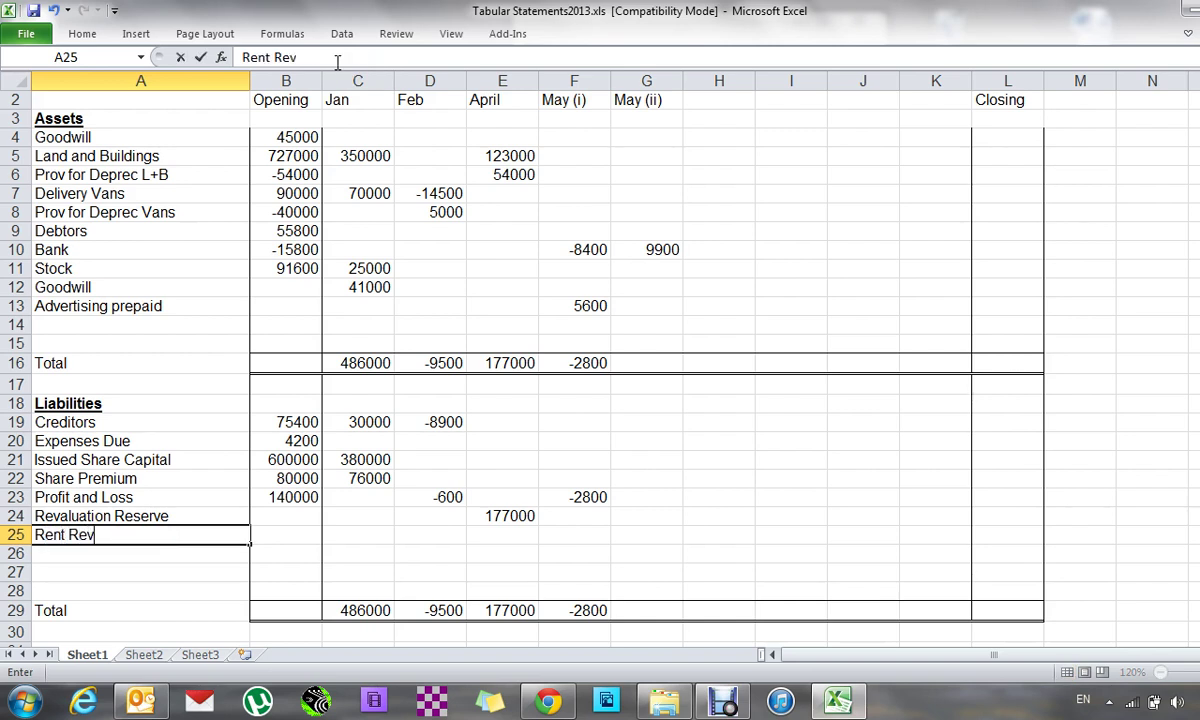
{"action": "key", "text": "BackSpace"}
{"action": "type", "text": "ceived Prepaid"}
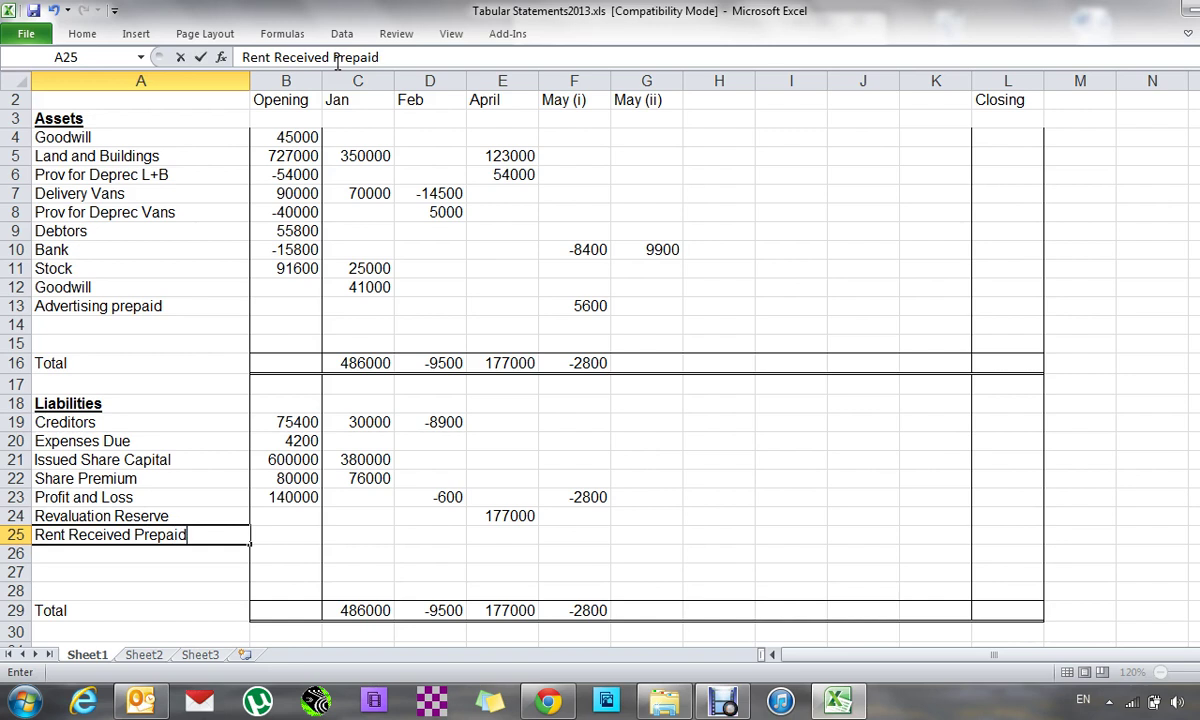
{"action": "key", "text": "Right"}
{"action": "key", "text": "Right"}
{"action": "key", "text": "Right"}
{"action": "key", "text": "Right"}
{"action": "key", "text": "Right"}
{"action": "key", "text": "Right"}
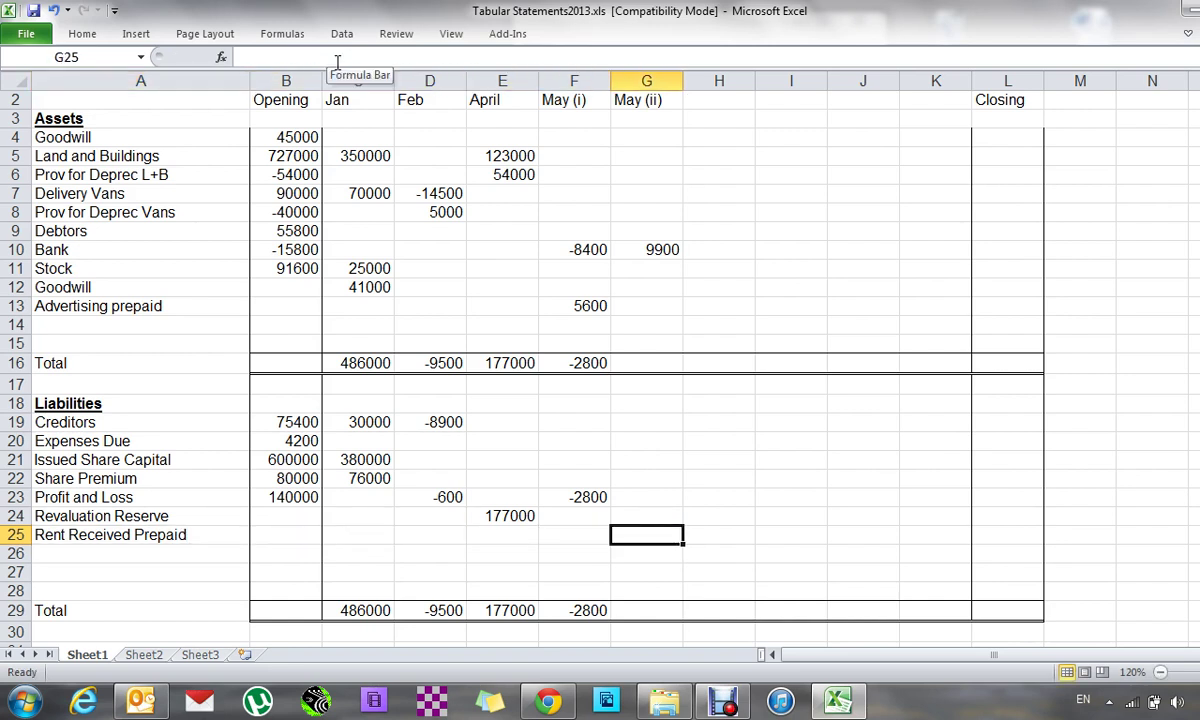
- Set May (ii) Profit and Loss to =G10*(10/11), giving 9000
{"action": "key", "text": "Up"}
{"action": "key", "text": "Up"}
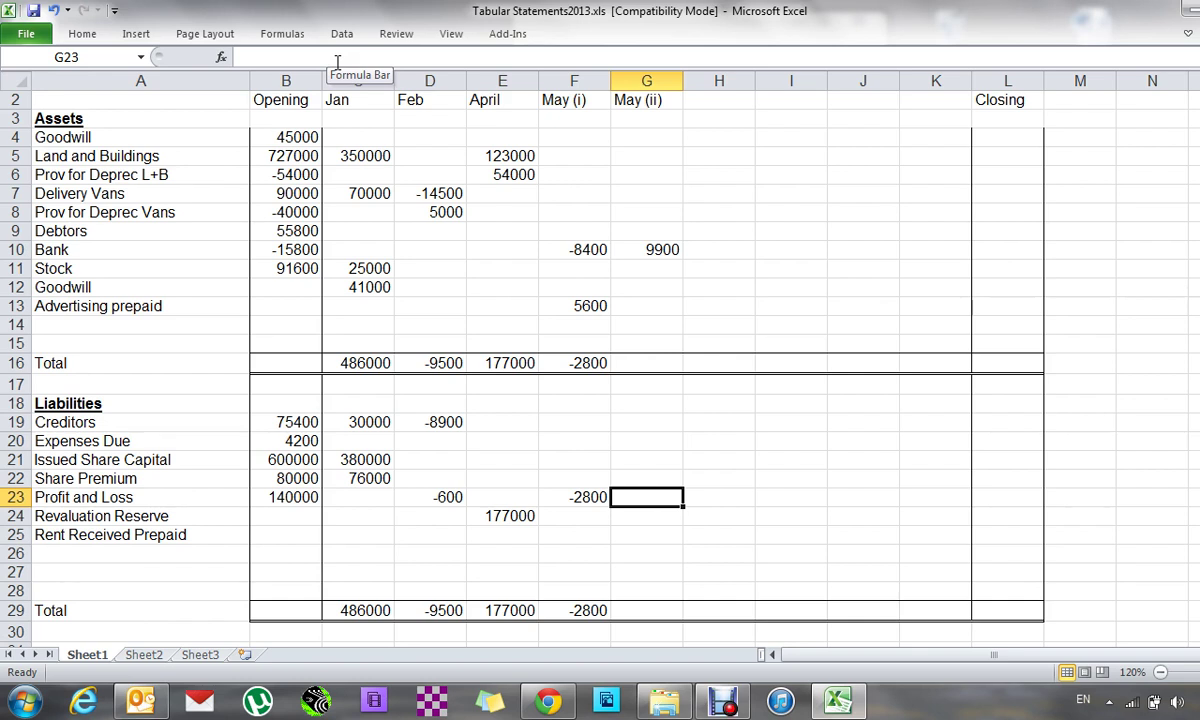
{"action": "type", "text": "="}
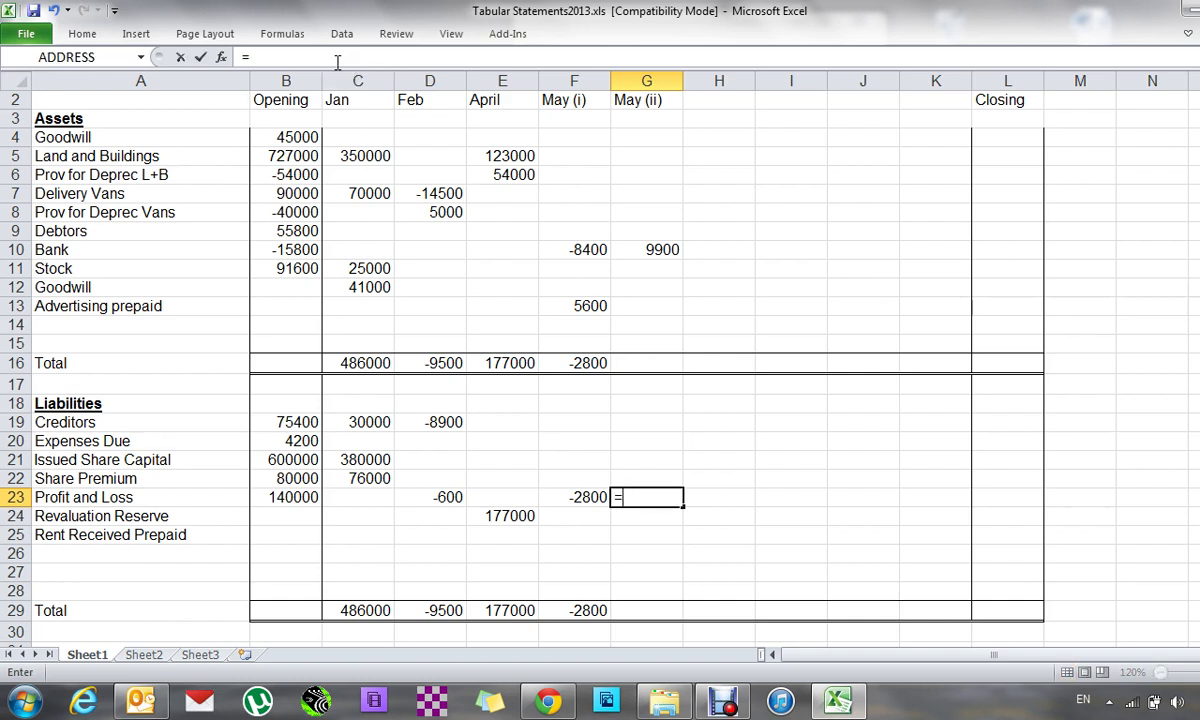
{"action": "key", "text": "Up"}
{"action": "key", "text": "Up"}
{"action": "key", "text": "Up"}
{"action": "key", "text": "Up"}
{"action": "key", "text": "Up"}
{"action": "key", "text": "Up"}
{"action": "key", "text": "Up"}
{"action": "key", "text": "Up"}
{"action": "key", "text": "Up"}
{"action": "key", "text": "Up"}
{"action": "key", "text": "Up"}
{"action": "key", "text": "Up"}
{"action": "key", "text": "Up"}
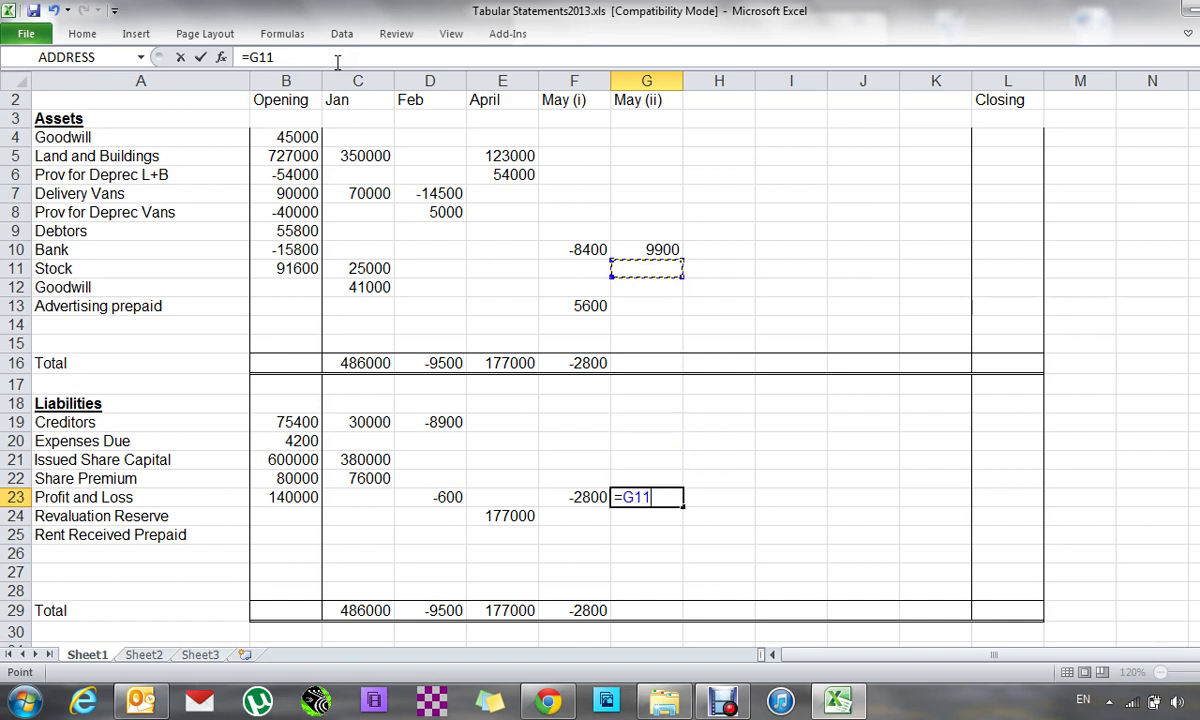
{"action": "type", "text": "*"}
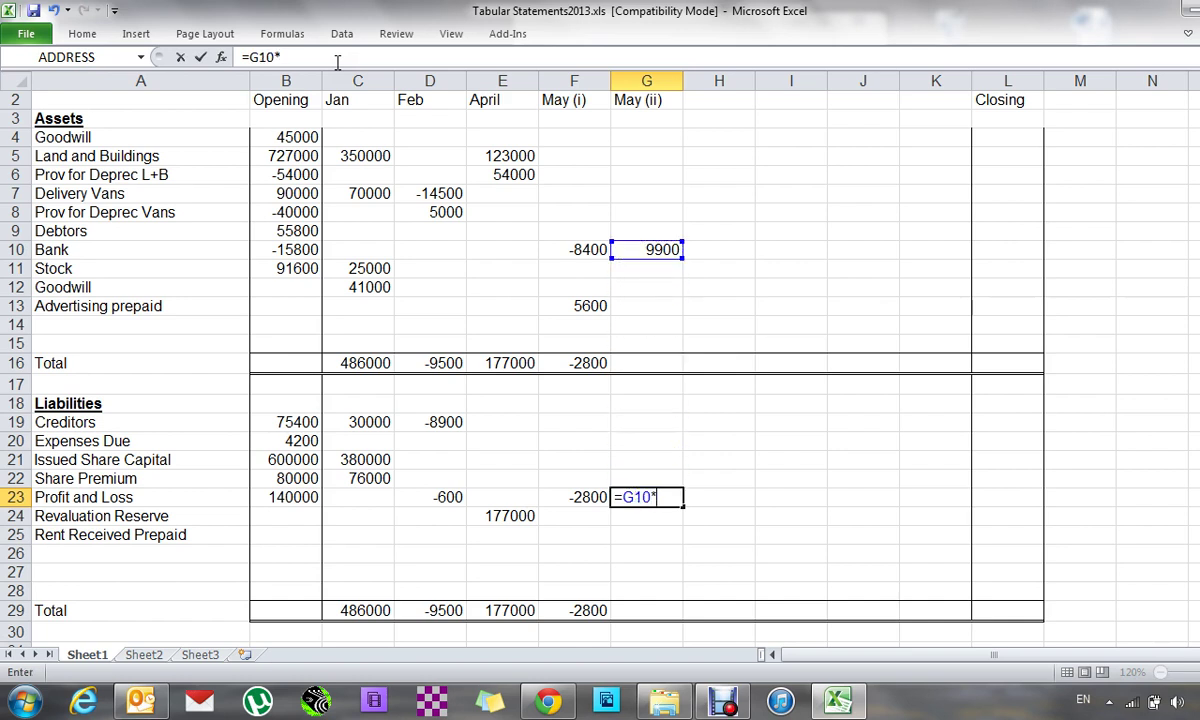
{"action": "type", "text": "(10/11)"}
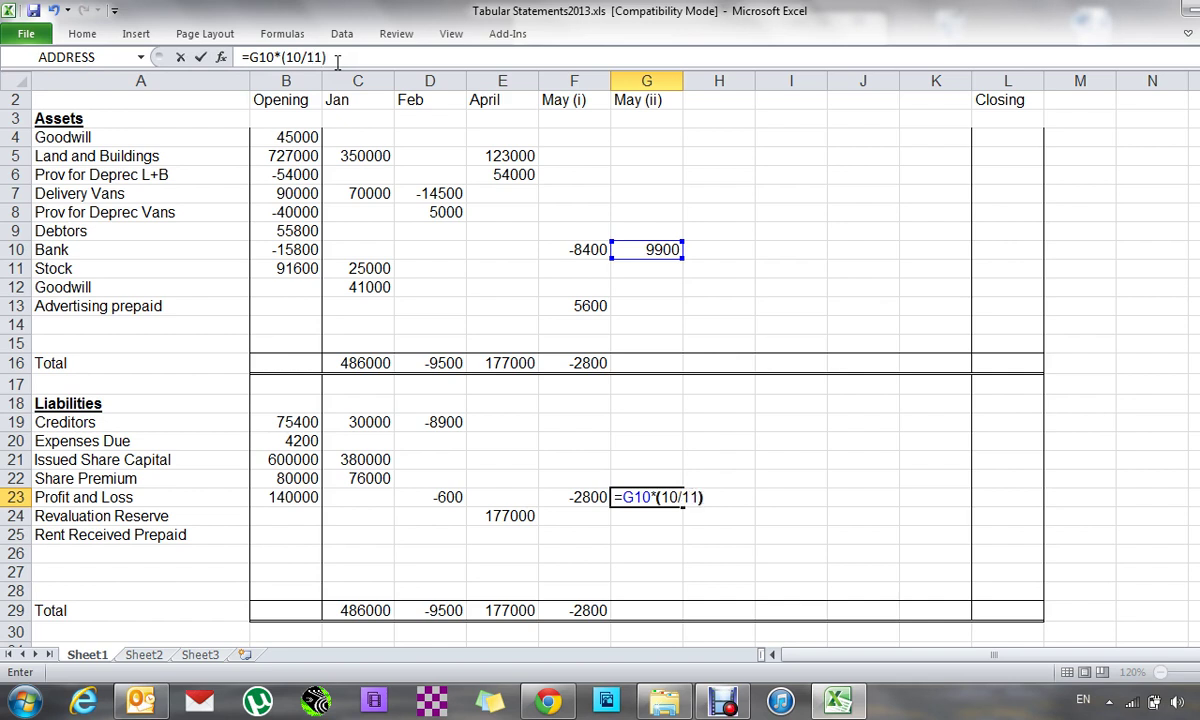
{"action": "key", "text": "Return"}
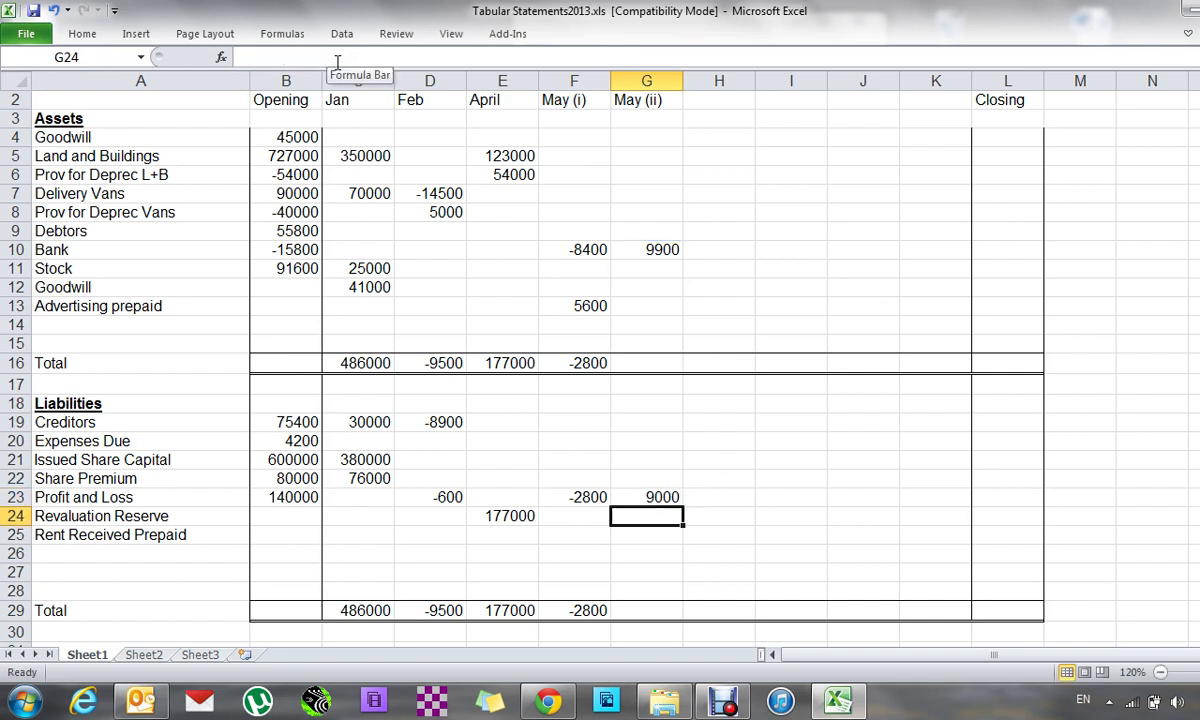
- Enter 900 for Rent Received Prepaid and 9900 as both May (ii) totals
{"action": "key", "text": "Down"}
{"action": "type", "text": "900"}
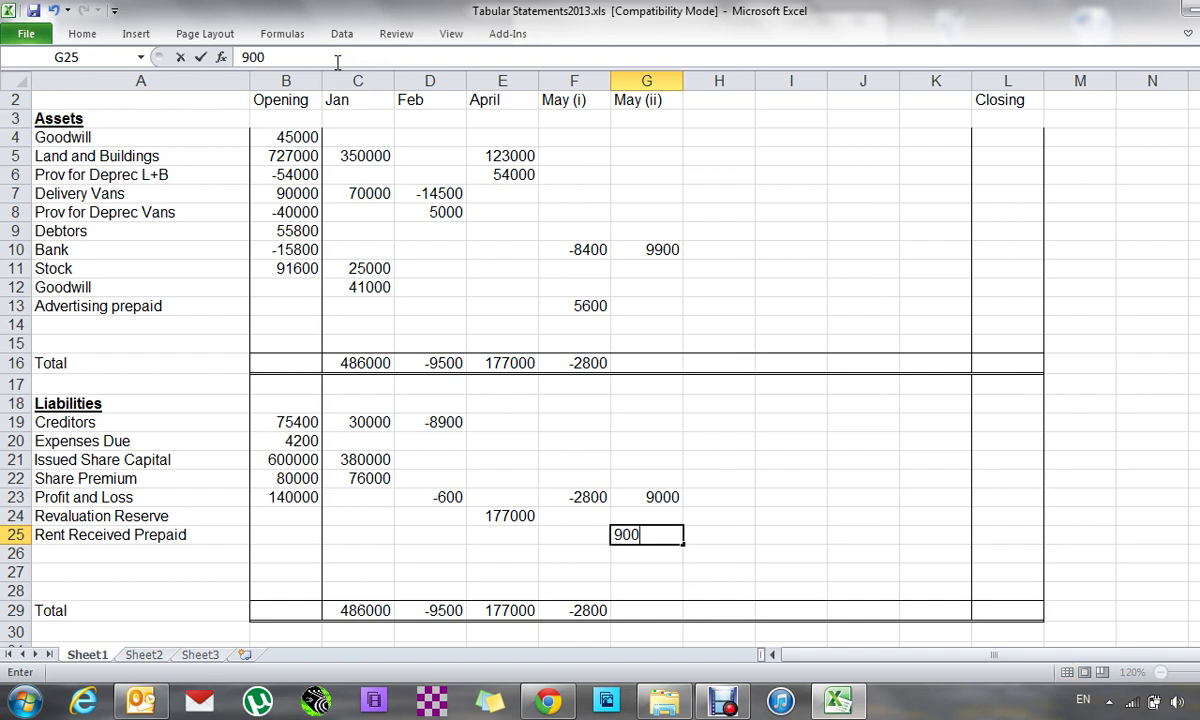
{"action": "key", "text": "Return"}
{"action": "key", "text": "Down"}
{"action": "key", "text": "Down"}
{"action": "key", "text": "Down"}
{"action": "key", "text": "Down"}
{"action": "key", "text": "Up"}
{"action": "type", "text": "9900"}
{"action": "key", "text": "Up"}
{"action": "key", "text": "Up"}
{"action": "key", "text": "Up"}
{"action": "key", "text": "Up"}
{"action": "key", "text": "Up"}
{"action": "key", "text": "Up"}
{"action": "key", "text": "Up"}
{"action": "key", "text": "Up"}
{"action": "key", "text": "Up"}
{"action": "key", "text": "Up"}
{"action": "key", "text": "Up"}
{"action": "key", "text": "Up"}
{"action": "key", "text": "Up"}
{"action": "type", "text": "9900"}
{"action": "key", "text": "Tab"}
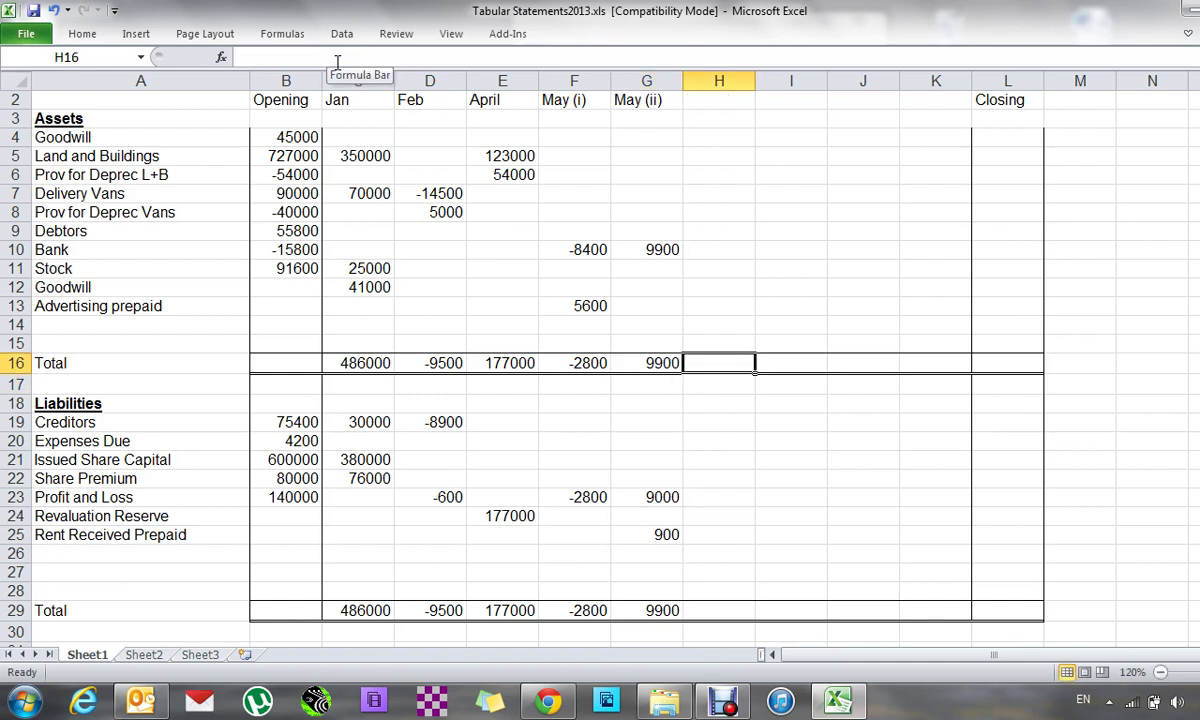
- Head column H 'June' and enter Delivery Vans 10000 and Prov for Deprec Vans -17000
{"action": "key", "text": "Up"}
{"action": "key", "text": "Up"}
{"action": "key", "text": "Up"}
{"action": "key", "text": "Up"}
{"action": "key", "text": "Up"}
{"action": "key", "text": "Up"}
{"action": "key", "text": "Up"}
{"action": "key", "text": "Up"}
{"action": "key", "text": "Up"}
{"action": "key", "text": "Up"}
{"action": "key", "text": "Up"}
{"action": "key", "text": "Up"}
{"action": "key", "text": "Up"}
{"action": "key", "text": "Up"}
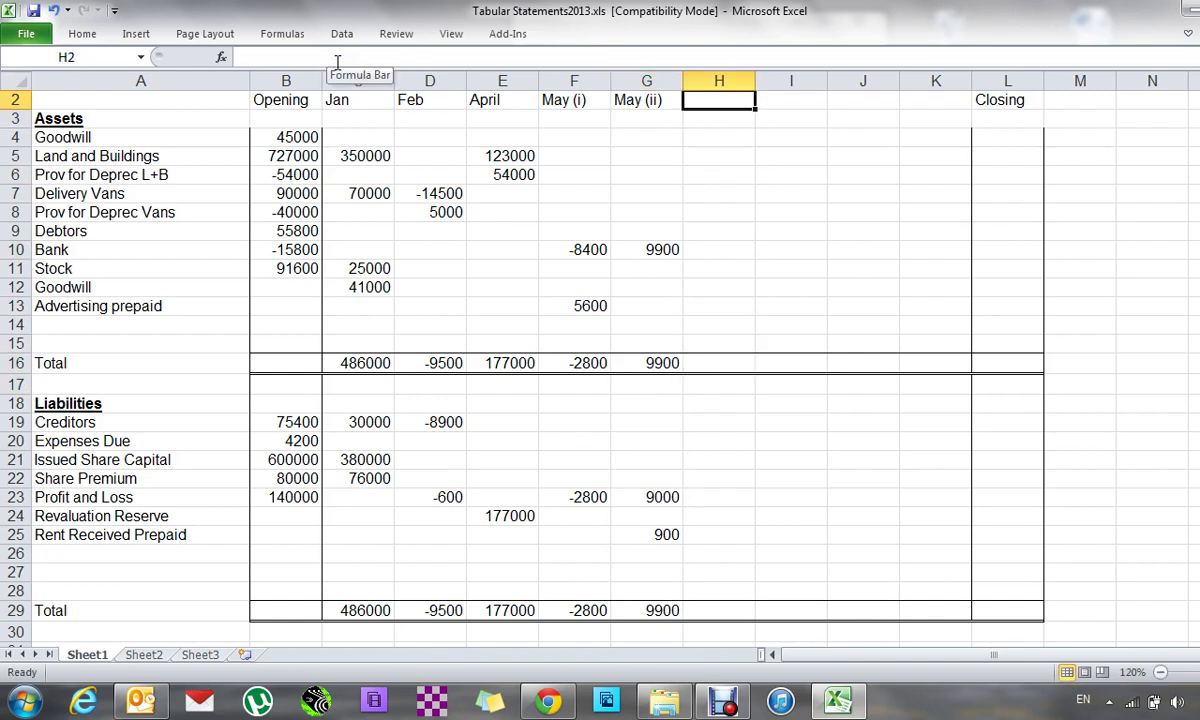
{"action": "type", "text": "June"}
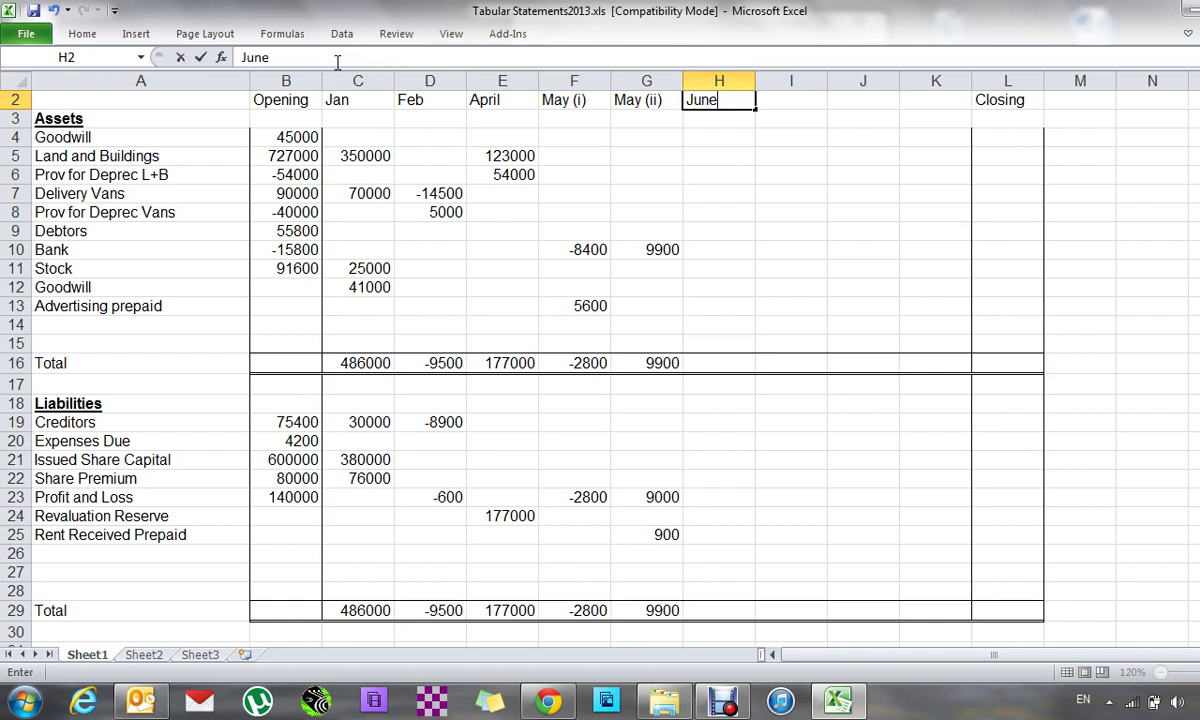
{"action": "key", "text": "Tab"}
{"action": "key", "text": "Down"}
{"action": "key", "text": "Down"}
{"action": "key", "text": "Down"}
{"action": "key", "text": "Down"}
{"action": "key", "text": "Down"}
{"action": "key", "text": "Left"}
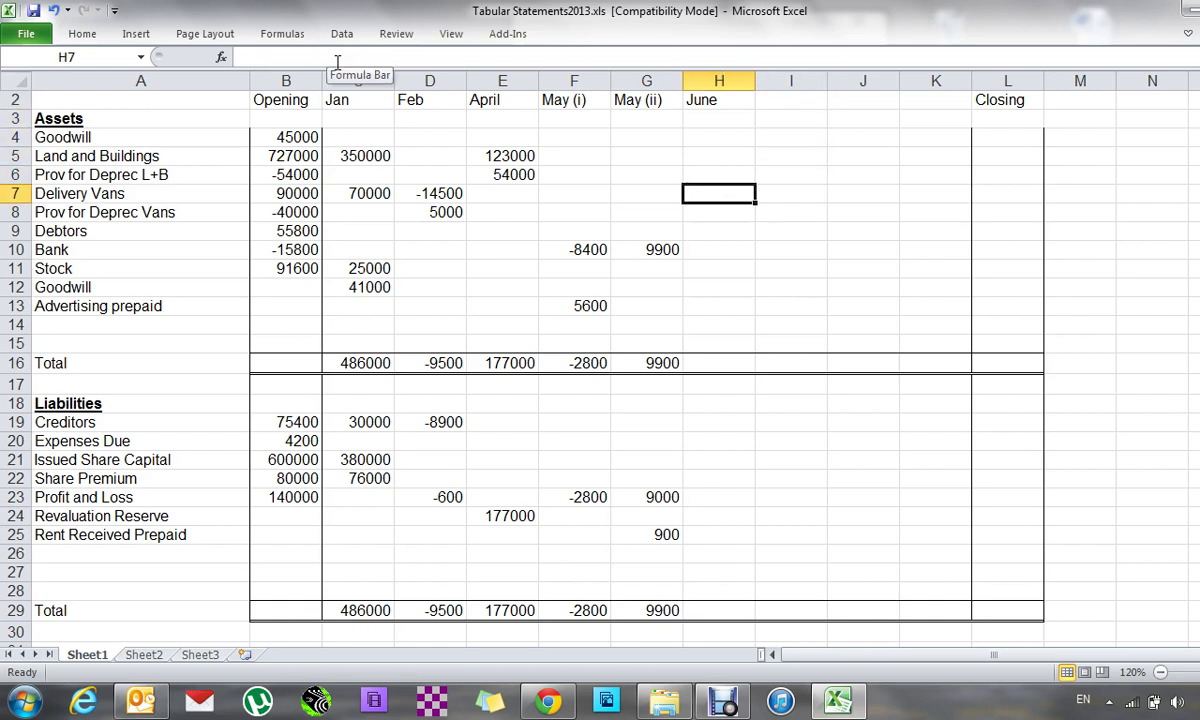
{"action": "type", "text": "10"}
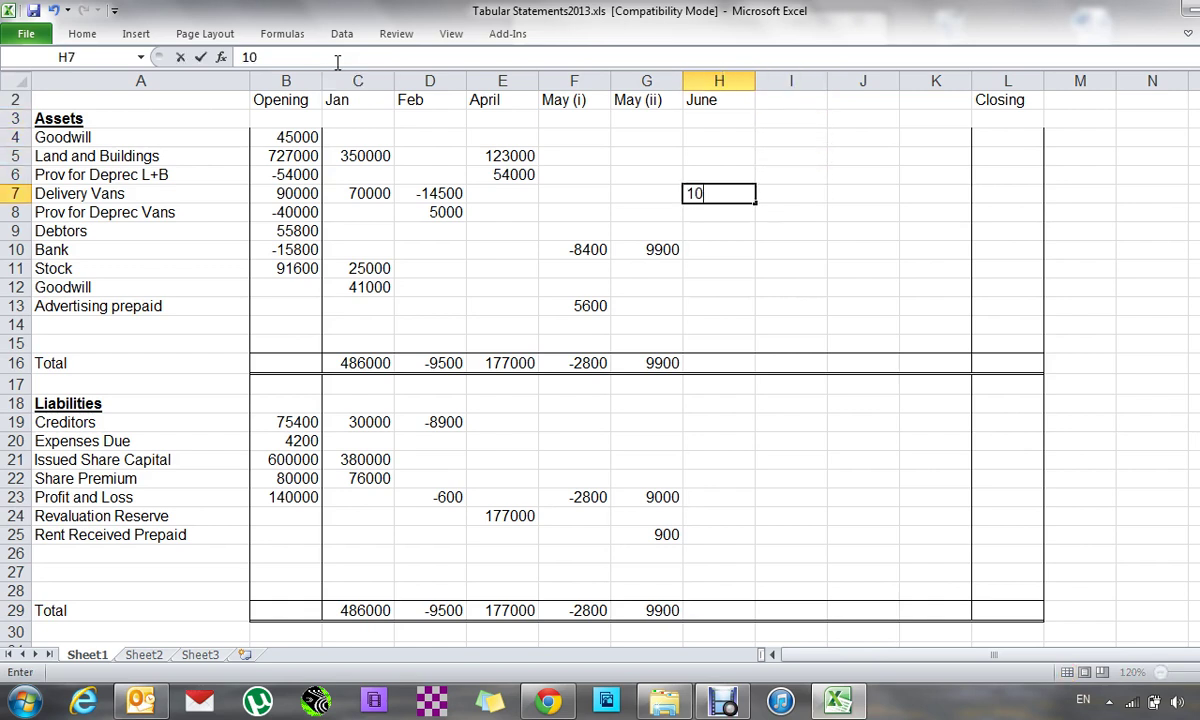
{"action": "type", "text": "000"}
{"action": "key", "text": "Return"}
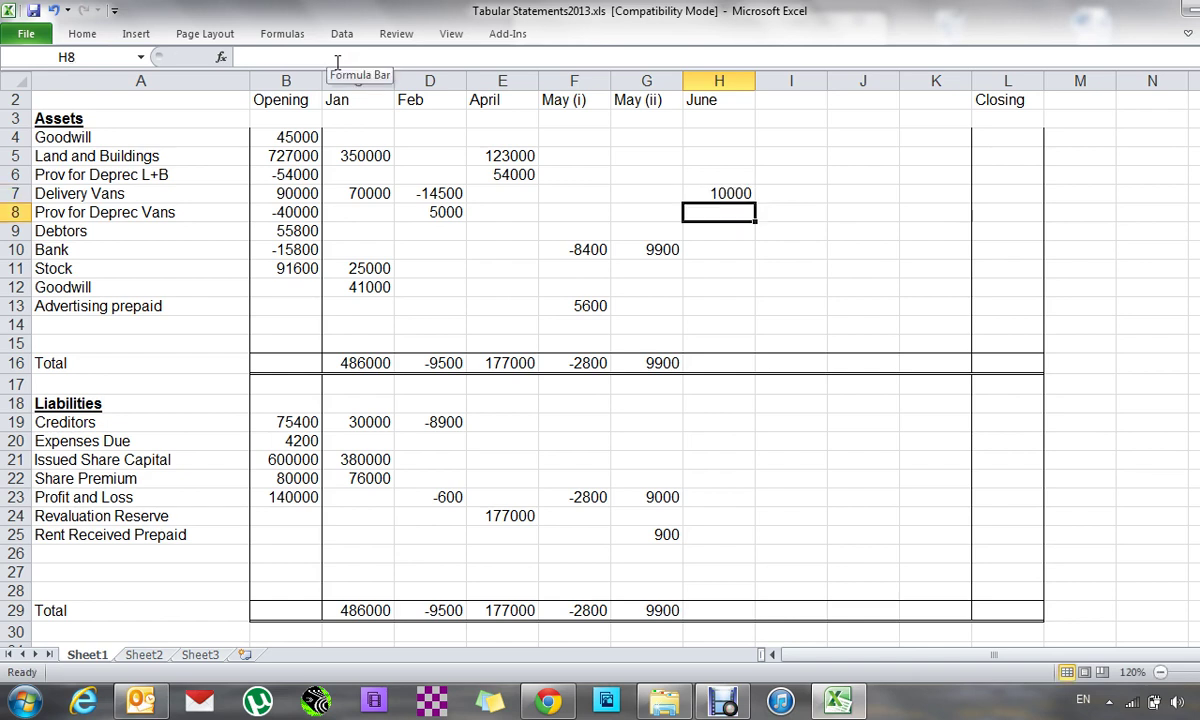
{"action": "type", "text": "-1"}
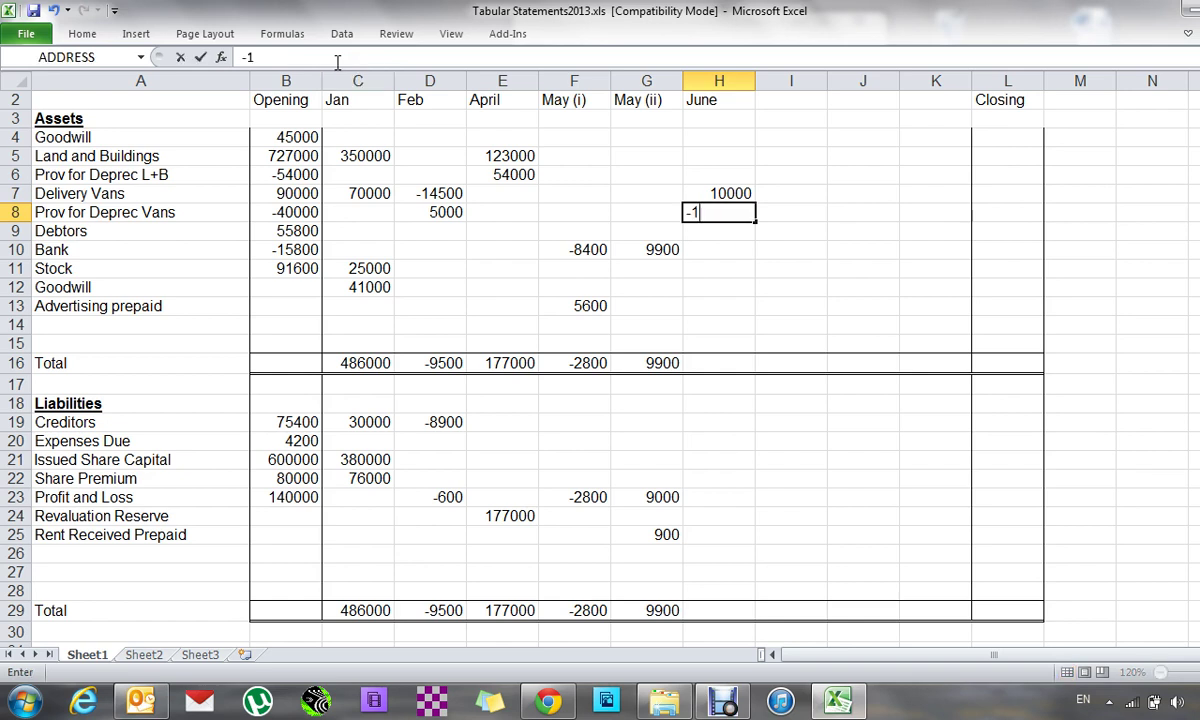
{"action": "type", "text": "7000"}
{"action": "key", "text": "Return"}
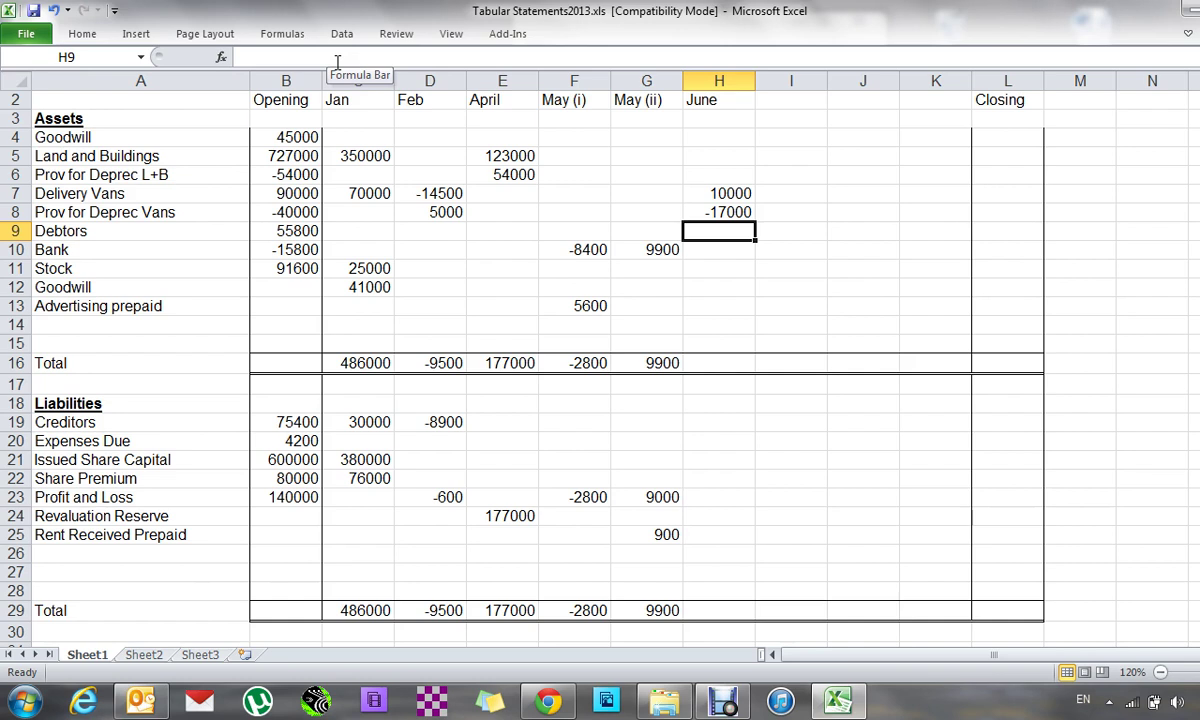
- Enter -24500 as the June Bank amount
{"action": "key", "text": "Down"}
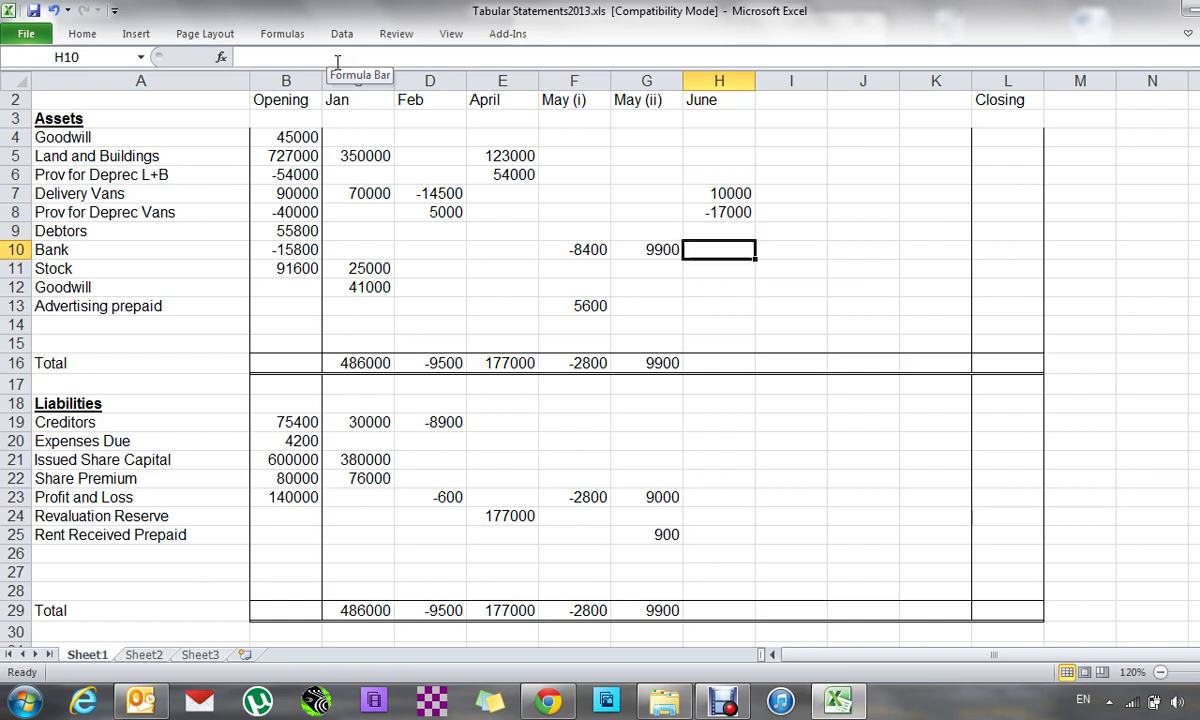
{"action": "type", "text": "-2455"}
{"action": "key", "text": "BackSpace"}
{"action": "type", "text": "00"}
{"action": "key", "text": "Return"}
- Set the June asset total in H16 to =SUM(H4:H15)
{"action": "key", "text": "Down"}
{"action": "key", "text": "Down"}
{"action": "key", "text": "Down"}
{"action": "key", "text": "Down"}
{"action": "key", "text": "Down"}
{"action": "type", "text": "=s"}
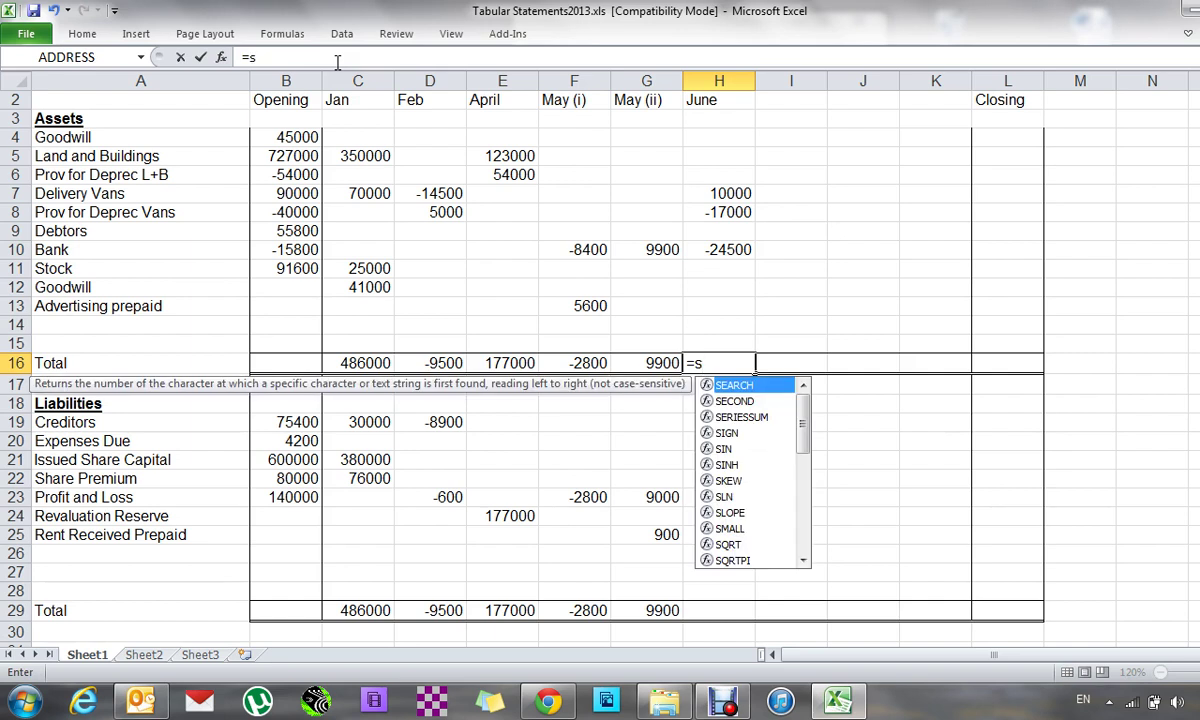
{"action": "type", "text": "um("}
{"action": "key", "text": "Up"}
{"action": "key", "text": "Up"}
{"action": "key", "text": "Up"}
{"action": "key", "text": "Up"}
{"action": "key", "text": "Up"}
{"action": "key", "text": "Up"}
{"action": "key", "text": "Up"}
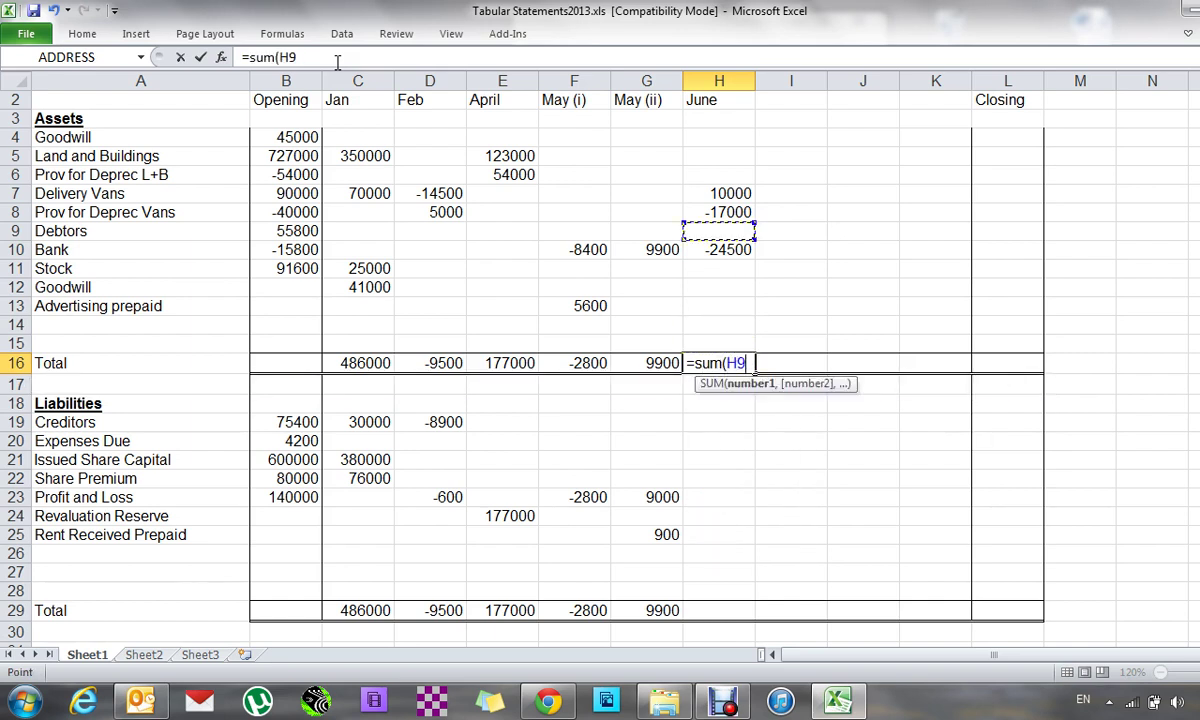
{"action": "key", "text": "Up"}
{"action": "key", "text": "Up"}
{"action": "key", "text": "Up"}
{"action": "key", "text": "Up"}
{"action": "key", "text": "Up"}
{"action": "key", "text": "F8"}
{"action": "key", "text": "Down"}
{"action": "key", "text": "Down"}
{"action": "key", "text": "Down"}
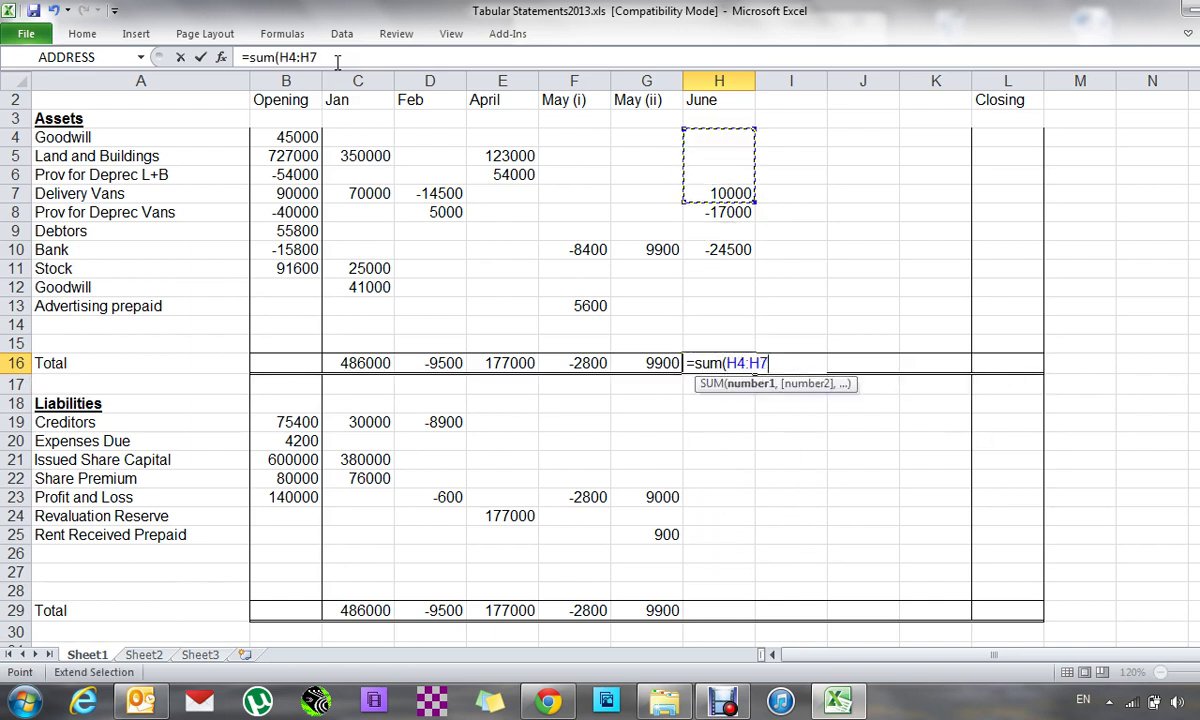
{"action": "key", "text": "Down"}
{"action": "key", "text": "Down"}
{"action": "key", "text": "Down"}
{"action": "key", "text": "Down"}
{"action": "key", "text": "Down"}
{"action": "key", "text": "Down"}
{"action": "key", "text": "Down"}
{"action": "key", "text": "Down"}
{"action": "key", "text": "Return"}
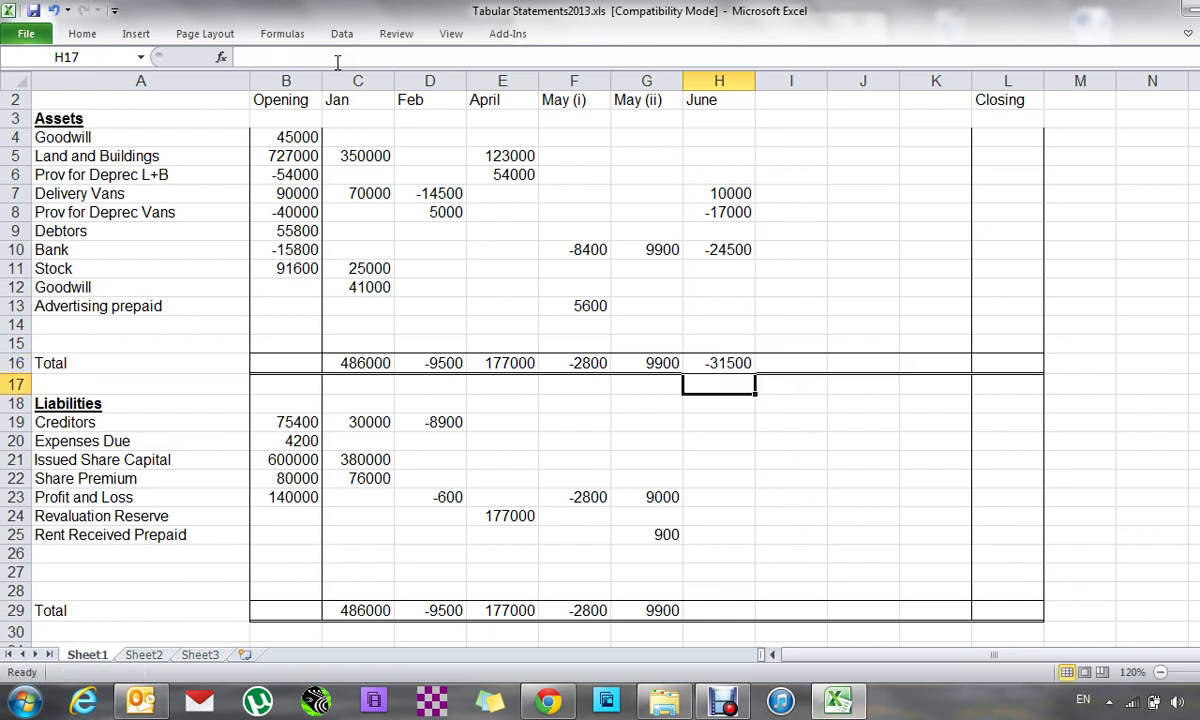
- Link the June liabilities total in H29 to H16
{"action": "key", "text": "Down"}
{"action": "key", "text": "Down"}
{"action": "key", "text": "Down"}
{"action": "key", "text": "Down"}
{"action": "key", "text": "Down"}
{"action": "key", "text": "Down"}
{"action": "key", "text": "Down"}
{"action": "key", "text": "Down"}
{"action": "key", "text": "Down"}
{"action": "key", "text": "Down"}
{"action": "key", "text": "Down"}
{"action": "key", "text": "Down"}
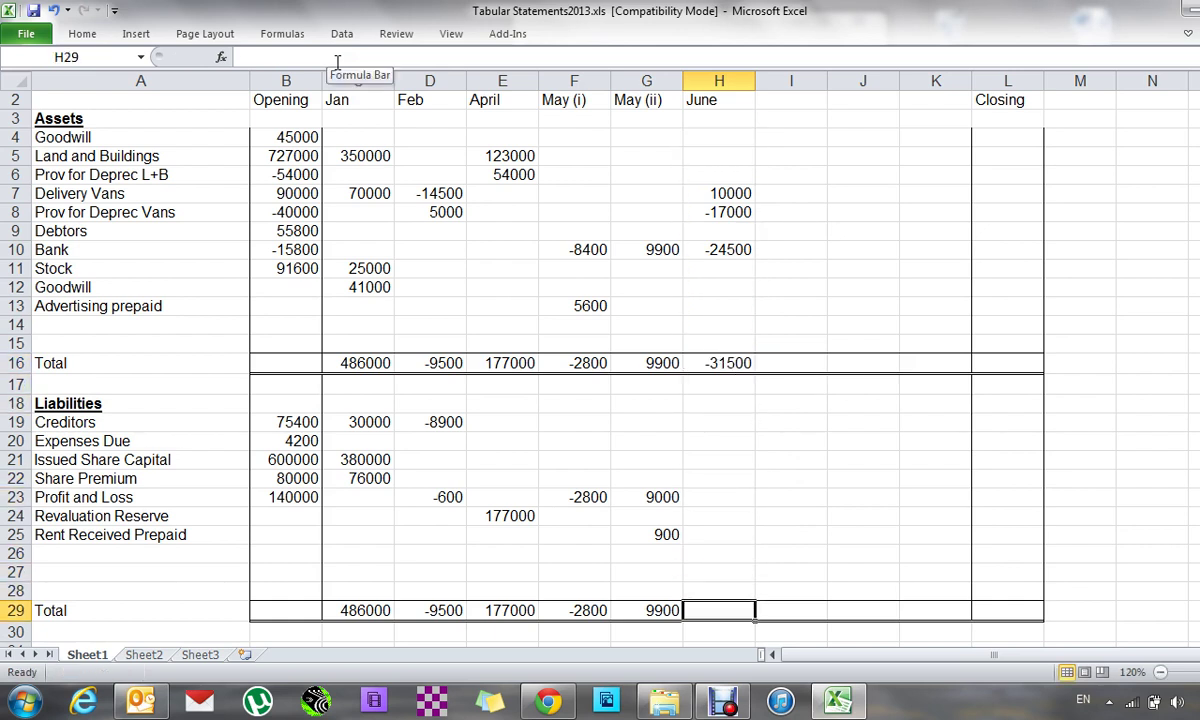
{"action": "type", "text": "="}
{"action": "key", "text": "Up"}
{"action": "key", "text": "Up"}
{"action": "key", "text": "Up"}
{"action": "key", "text": "Up"}
{"action": "key", "text": "Up"}
{"action": "key", "text": "Up"}
{"action": "key", "text": "Up"}
{"action": "key", "text": "Up"}
{"action": "key", "text": "Up"}
{"action": "key", "text": "Up"}
{"action": "key", "text": "Up"}
{"action": "key", "text": "Up"}
{"action": "key", "text": "Up"}
{"action": "key", "text": "Up"}
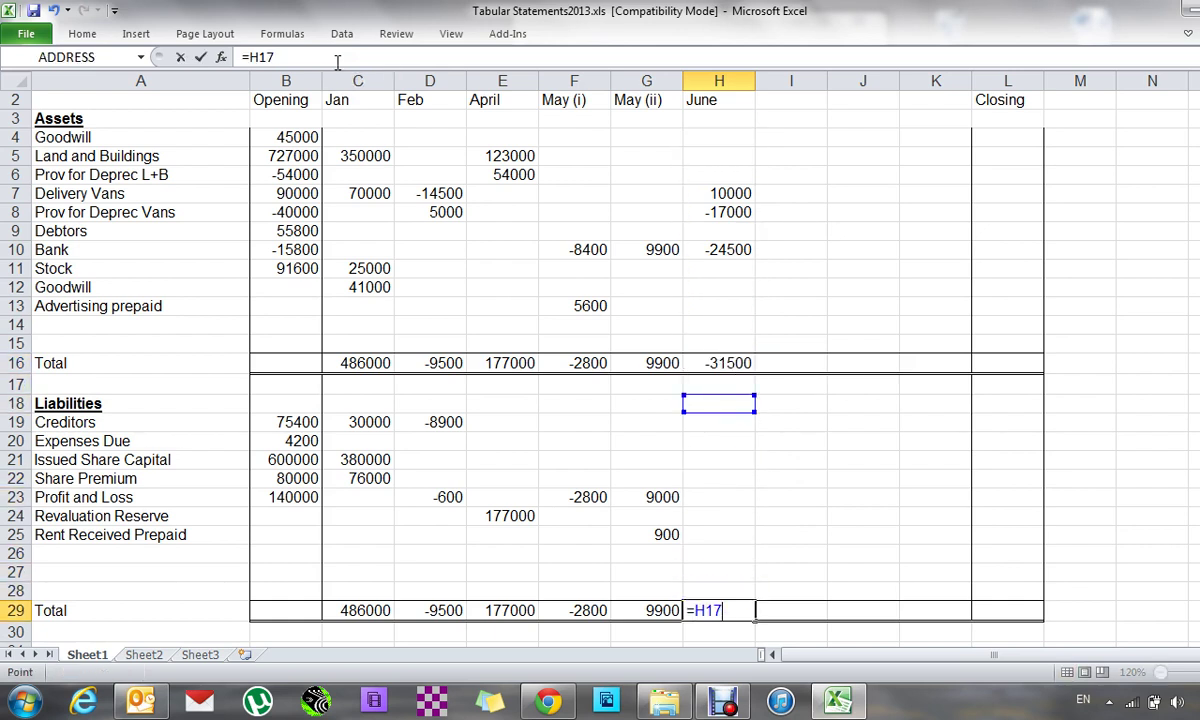
{"action": "key", "text": "Down"}
{"action": "key", "text": "Return"}
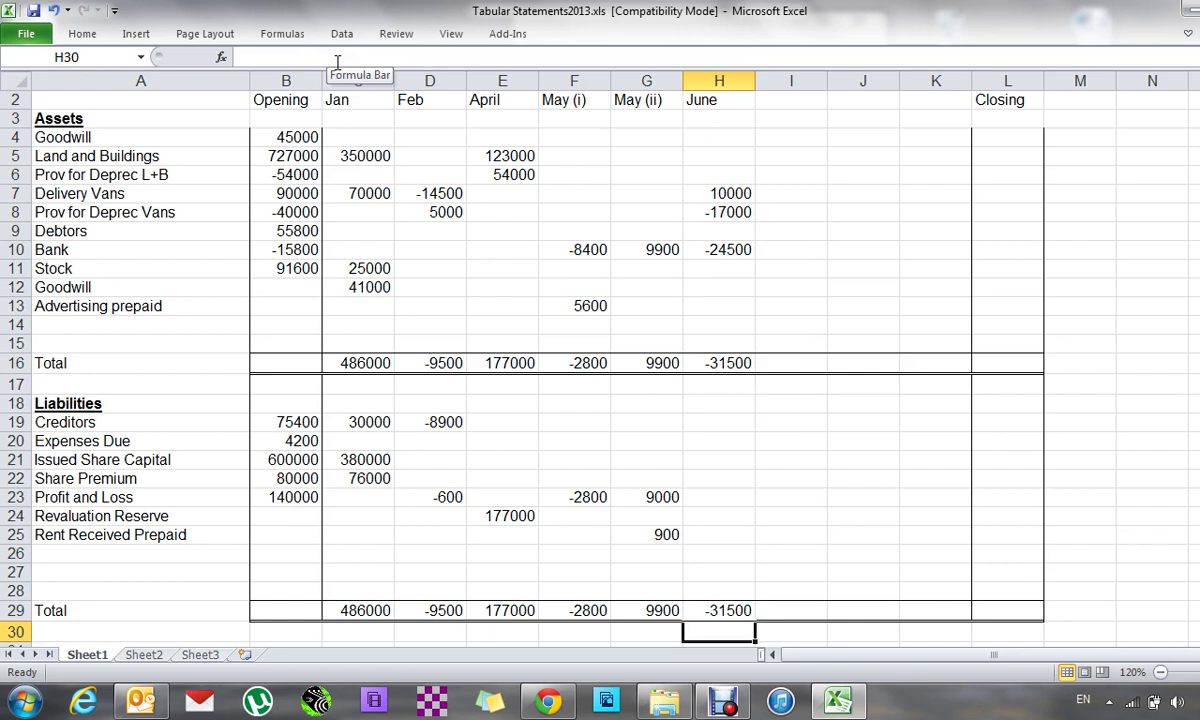
- Change June Prov for Deprec Vans to 17000 and Profit and Loss to 2500
{"action": "key", "text": "Up"}
{"action": "key", "text": "Up"}
{"action": "key", "text": "Up"}
{"action": "key", "text": "Up"}
{"action": "key", "text": "Up"}
{"action": "key", "text": "Up"}
{"action": "key", "text": "Up"}
{"action": "key", "text": "Up"}
{"action": "key", "text": "Up"}
{"action": "key", "text": "Up"}
{"action": "key", "text": "Up"}
{"action": "key", "text": "Up"}
{"action": "key", "text": "Up"}
{"action": "key", "text": "Up"}
{"action": "key", "text": "Up"}
{"action": "key", "text": "Up"}
{"action": "key", "text": "Up"}
{"action": "key", "text": "Up"}
{"action": "key", "text": "Up"}
{"action": "key", "text": "Up"}
{"action": "key", "text": "Up"}
{"action": "key", "text": "Up"}
{"action": "type", "text": "17000"}
{"action": "key", "text": "Return"}
{"action": "key", "text": "Down"}
{"action": "key", "text": "Down"}
{"action": "key", "text": "Down"}
{"action": "key", "text": "Down"}
{"action": "key", "text": "Down"}
{"action": "key", "text": "Down"}
{"action": "key", "text": "Down"}
{"action": "key", "text": "Down"}
{"action": "key", "text": "Down"}
{"action": "key", "text": "Down"}
{"action": "key", "text": "Down"}
{"action": "key", "text": "Down"}
{"action": "key", "text": "Down"}
{"action": "key", "text": "Down"}
{"action": "type", "text": "245"}
{"action": "key", "text": "BackSpace"}
{"action": "key", "text": "BackSpace"}
{"action": "type", "text": "2500"}
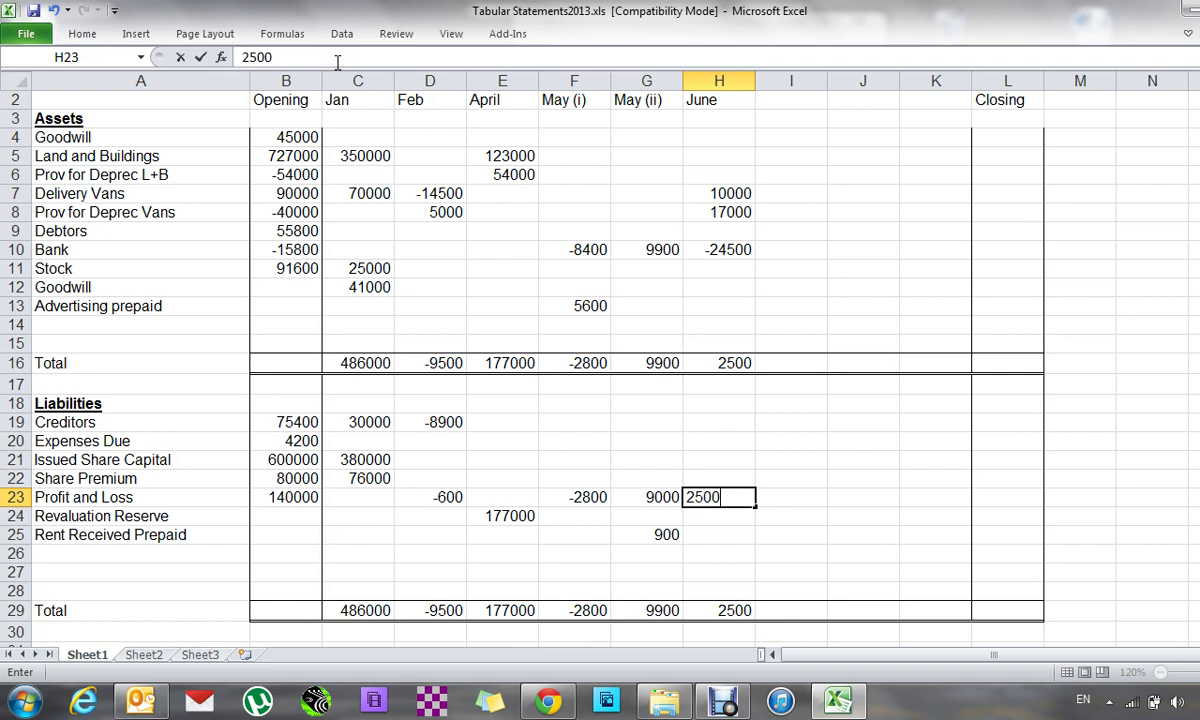
{"action": "key", "text": "Return"}
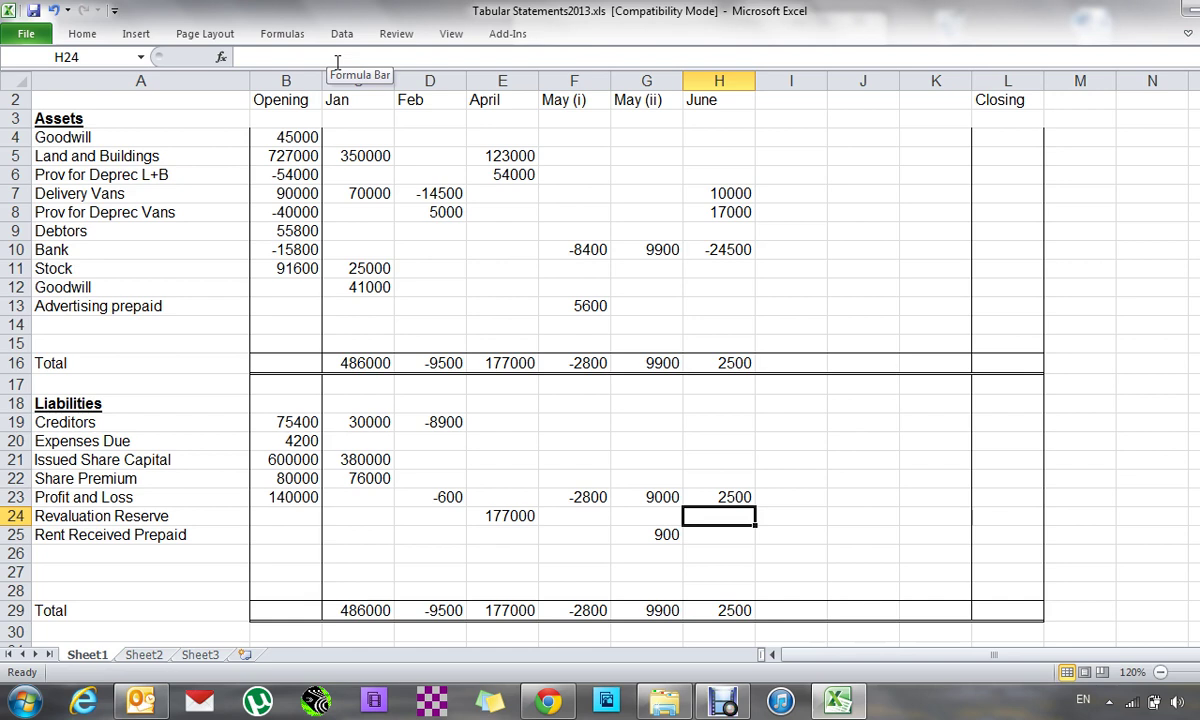
- In column I, enter Bank 2400 and Debtors 1050, replacing the initial 600
{"action": "key", "text": "Right"}
{"action": "key", "text": "Up"}
{"action": "key", "text": "Up"}
{"action": "key", "text": "Up"}
{"action": "key", "text": "Up"}
{"action": "key", "text": "Up"}
{"action": "key", "text": "Up"}
{"action": "key", "text": "Up"}
{"action": "key", "text": "Up"}
{"action": "key", "text": "Up"}
{"action": "key", "text": "Up"}
{"action": "key", "text": "Up"}
{"action": "key", "text": "Up"}
{"action": "key", "text": "Up"}
{"action": "key", "text": "Up"}
{"action": "key", "text": "Up"}
{"action": "type", "text": "600"}
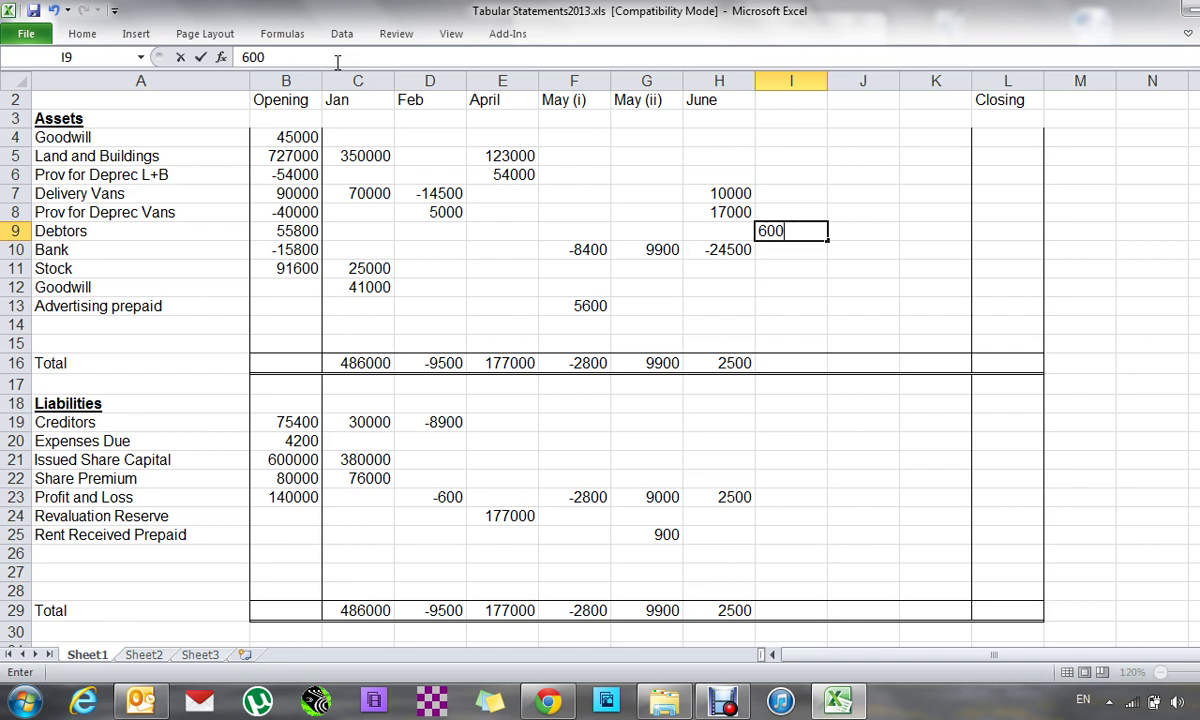
{"action": "key", "text": "Return"}
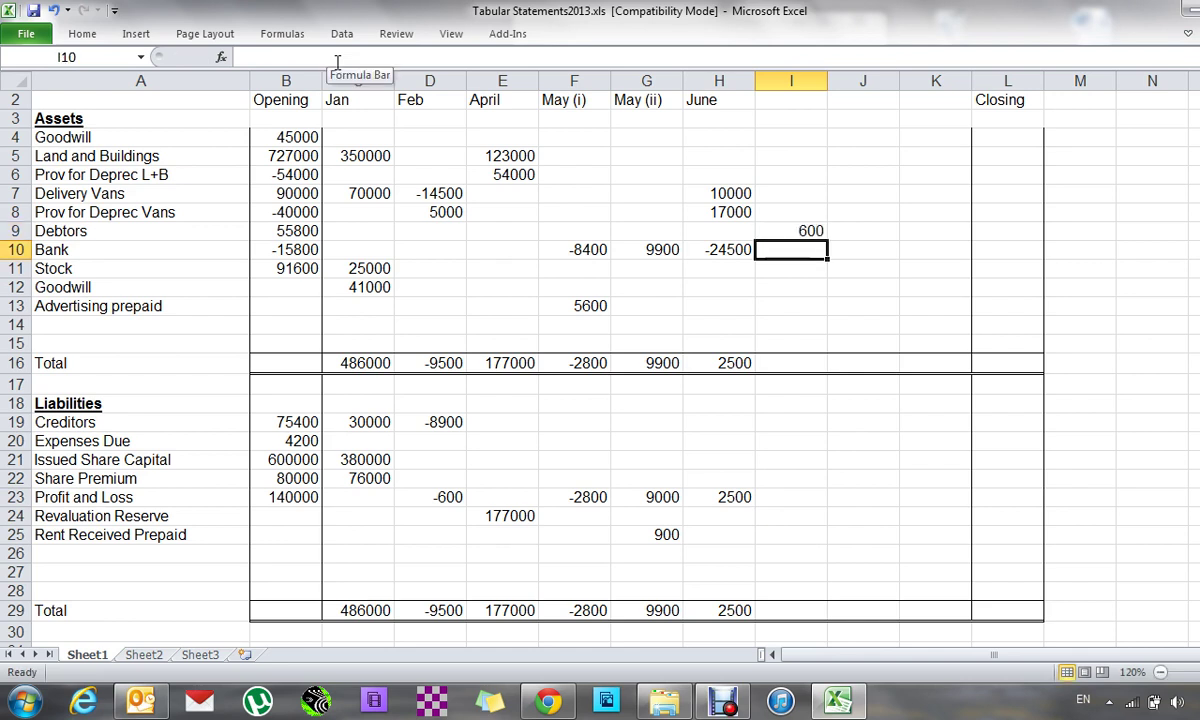
{"action": "type", "text": "240"}
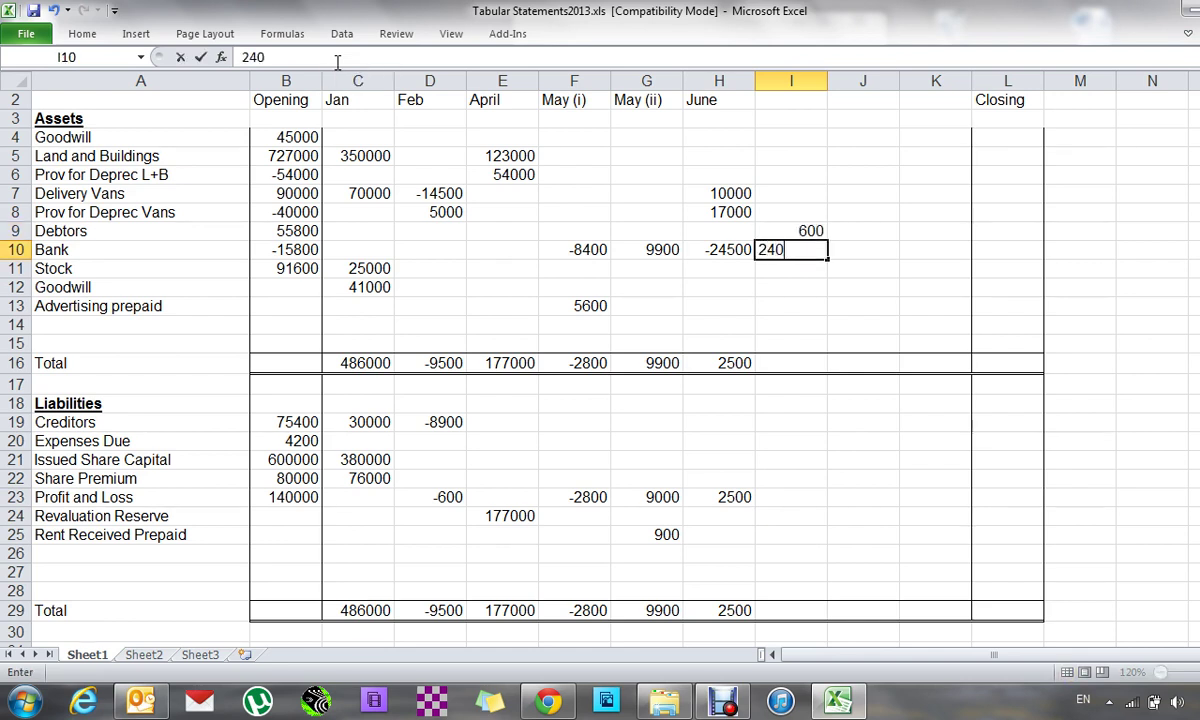
{"action": "type", "text": "0"}
{"action": "key", "text": "Return"}
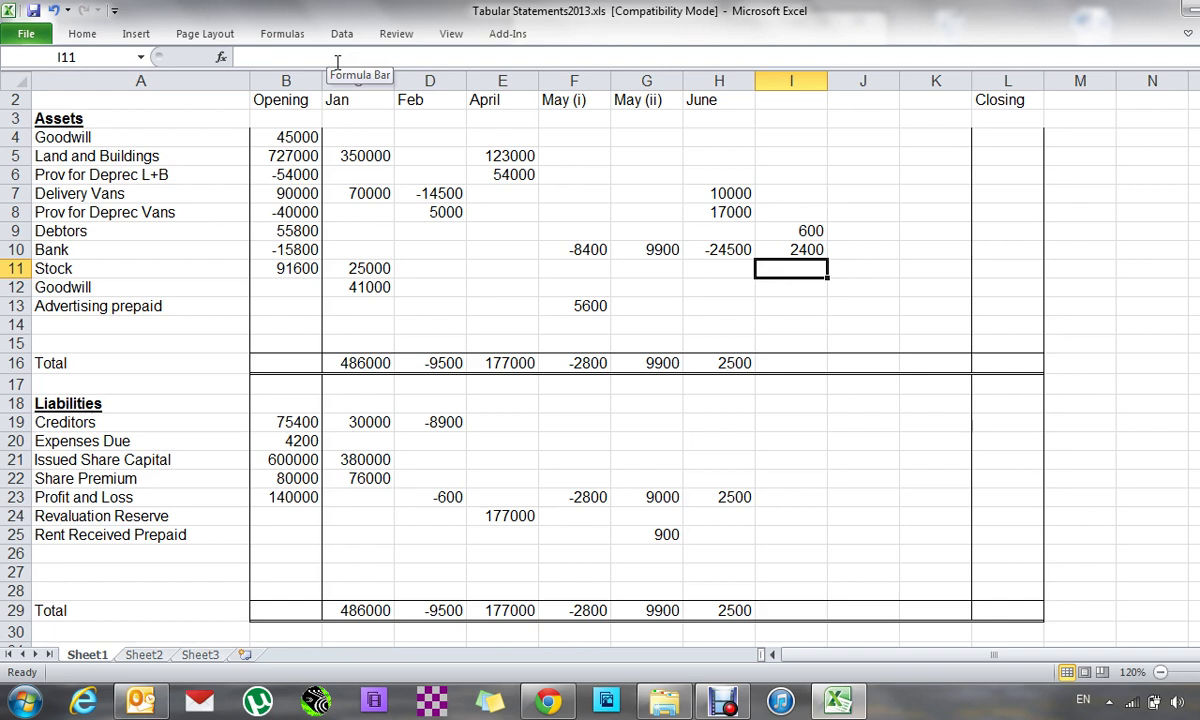
{"action": "key", "text": "Up"}
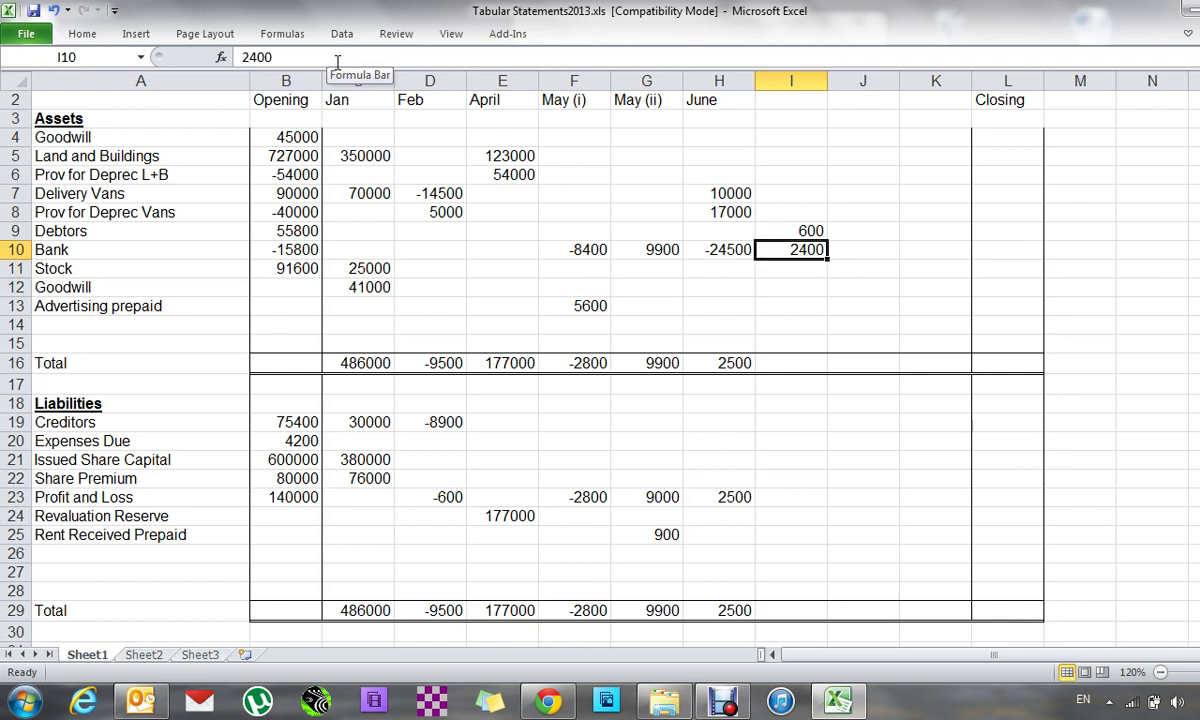
{"action": "key", "text": "Up"}
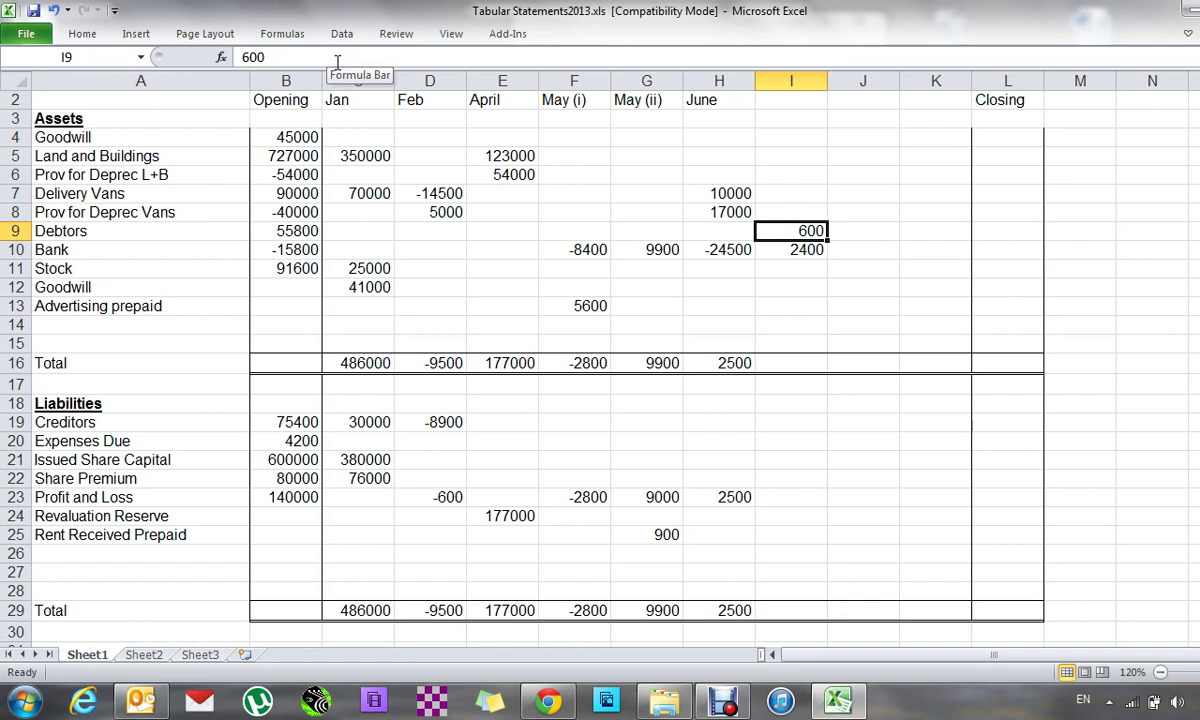
{"action": "type", "text": "1050"}
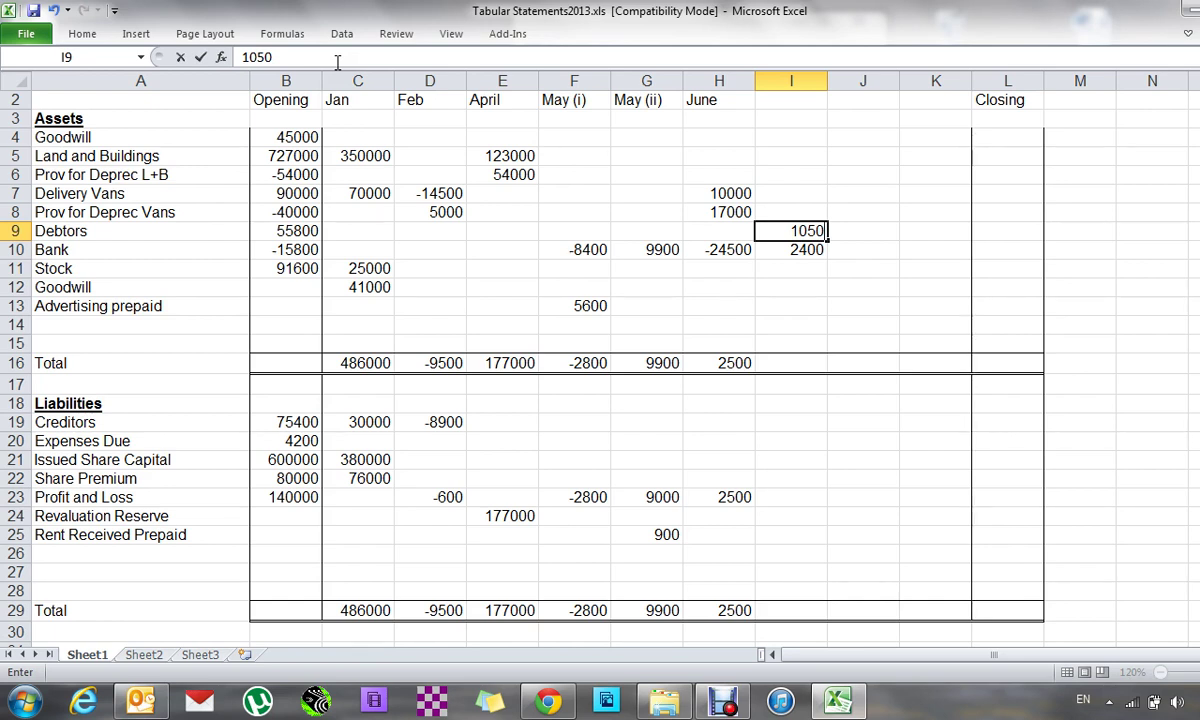
{"action": "key", "text": "Return"}
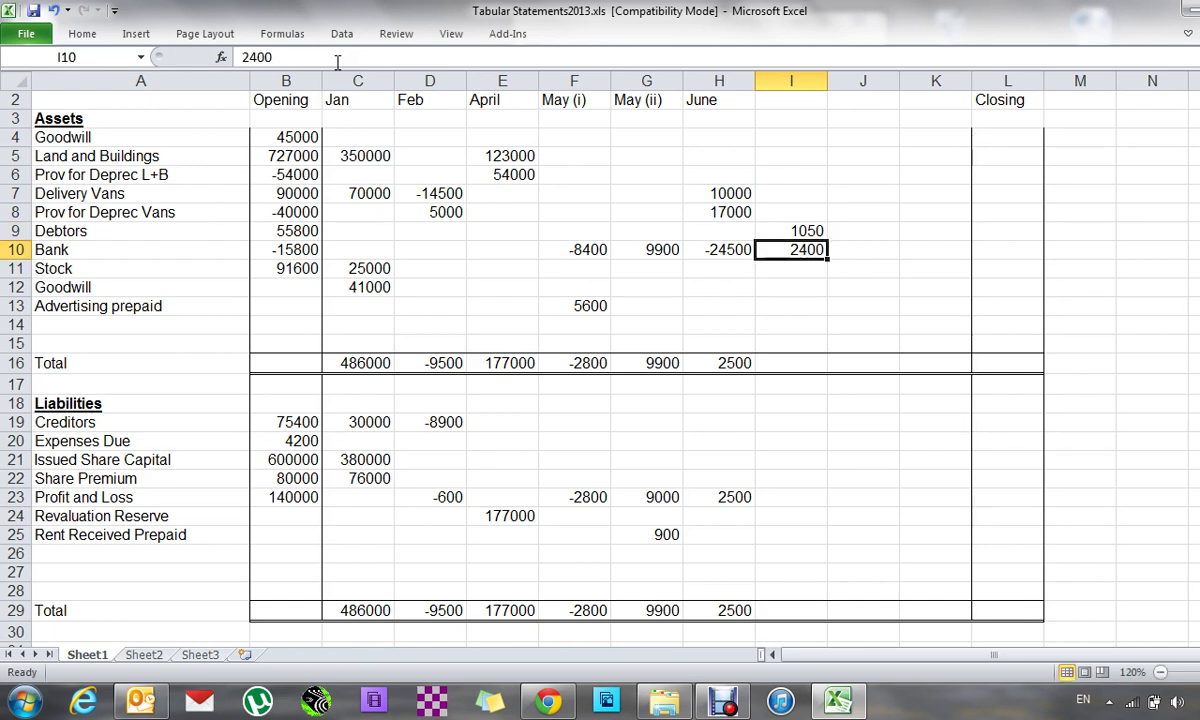
{"action": "key", "text": "Right"}
{"action": "key", "text": "Right"}
{"action": "key", "text": "Right"}
{"action": "key", "text": "Right"}
{"action": "key", "text": "Right"}
- Type the side-note labels Cost, Profit and Sales in N10:N12
{"action": "type", "text": "Cost"}
{"action": "key", "text": "Return"}
{"action": "type", "text": "Profit"}
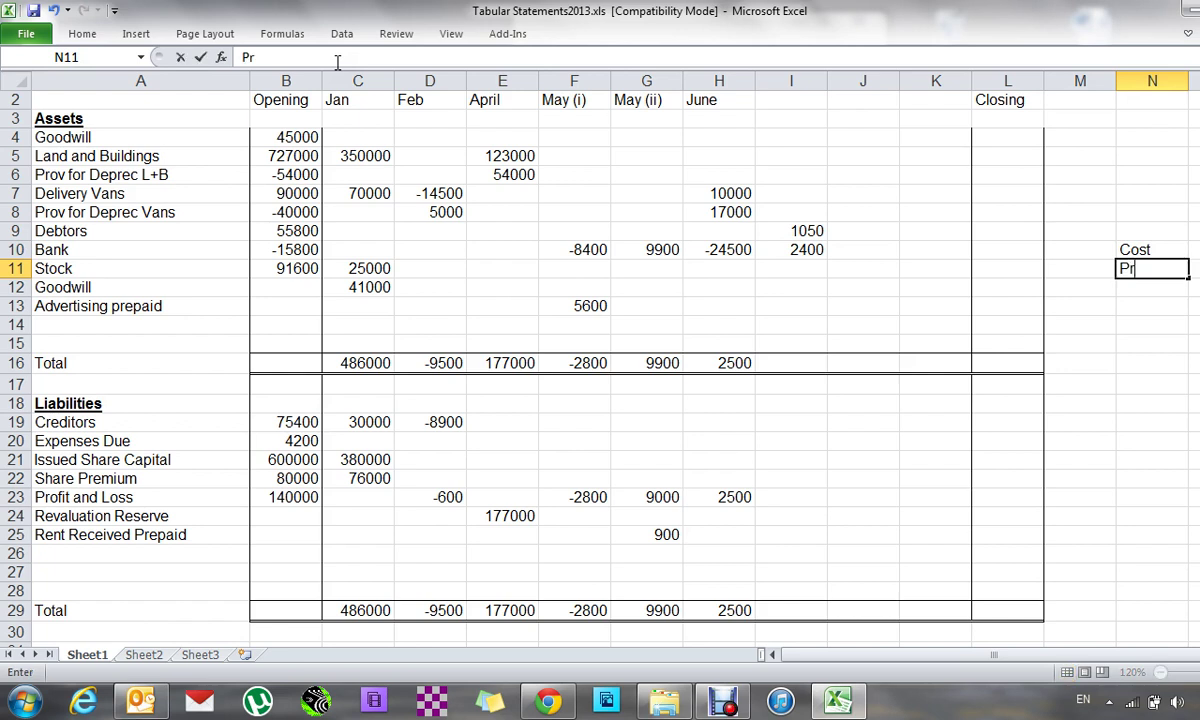
{"action": "key", "text": "Return"}
{"action": "key", "text": "Return"}
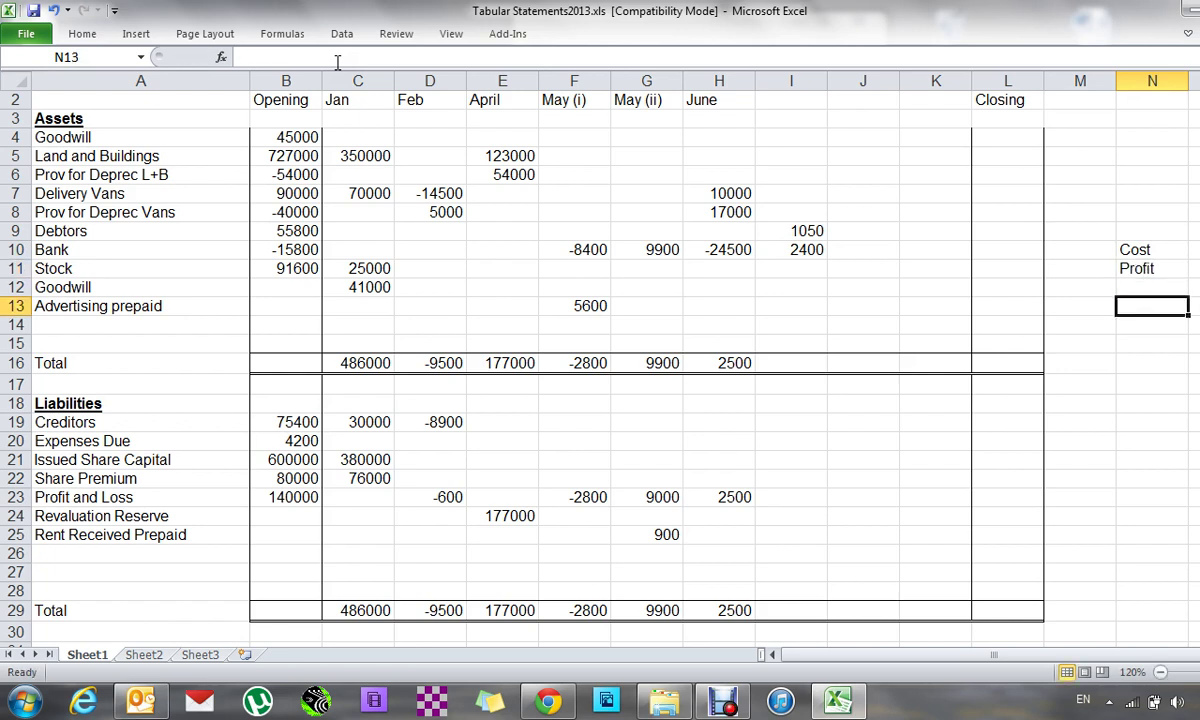
{"action": "key", "text": "Up"}
{"action": "type", "text": "Sales"}
{"action": "key", "text": "Tab"}
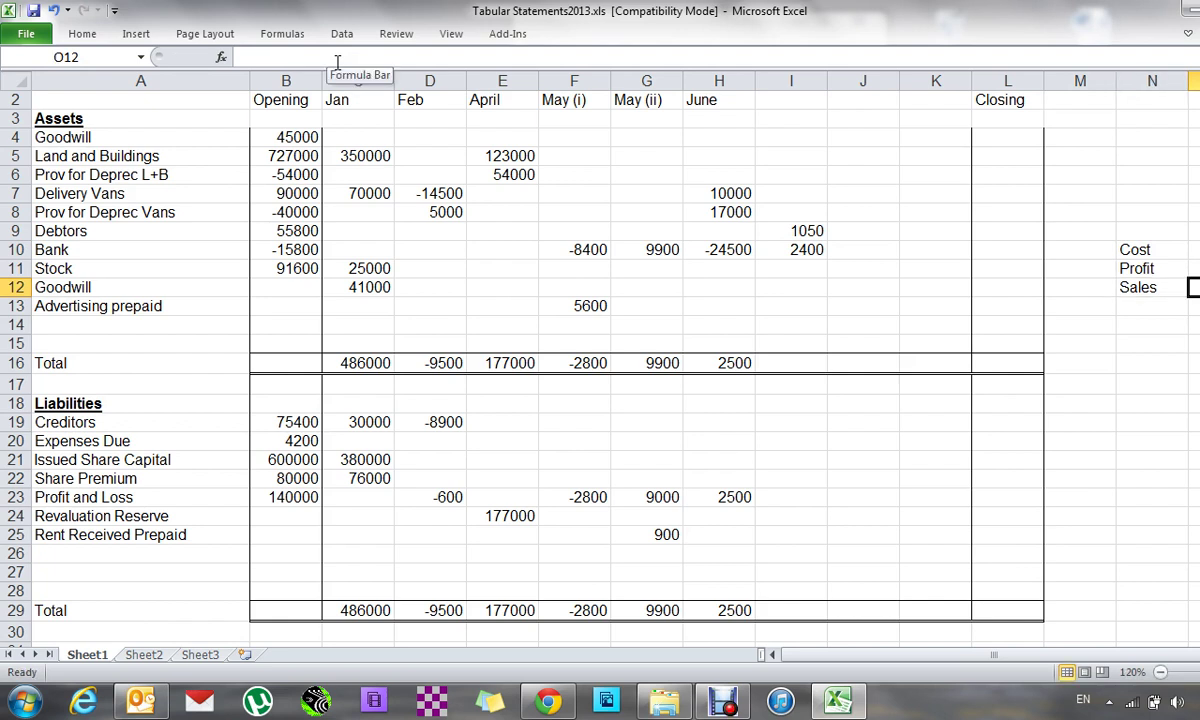
- Enter Sales 450 and the profit formula =O12/125*25
{"action": "type", "text": "450"}
{"action": "key", "text": "Up"}
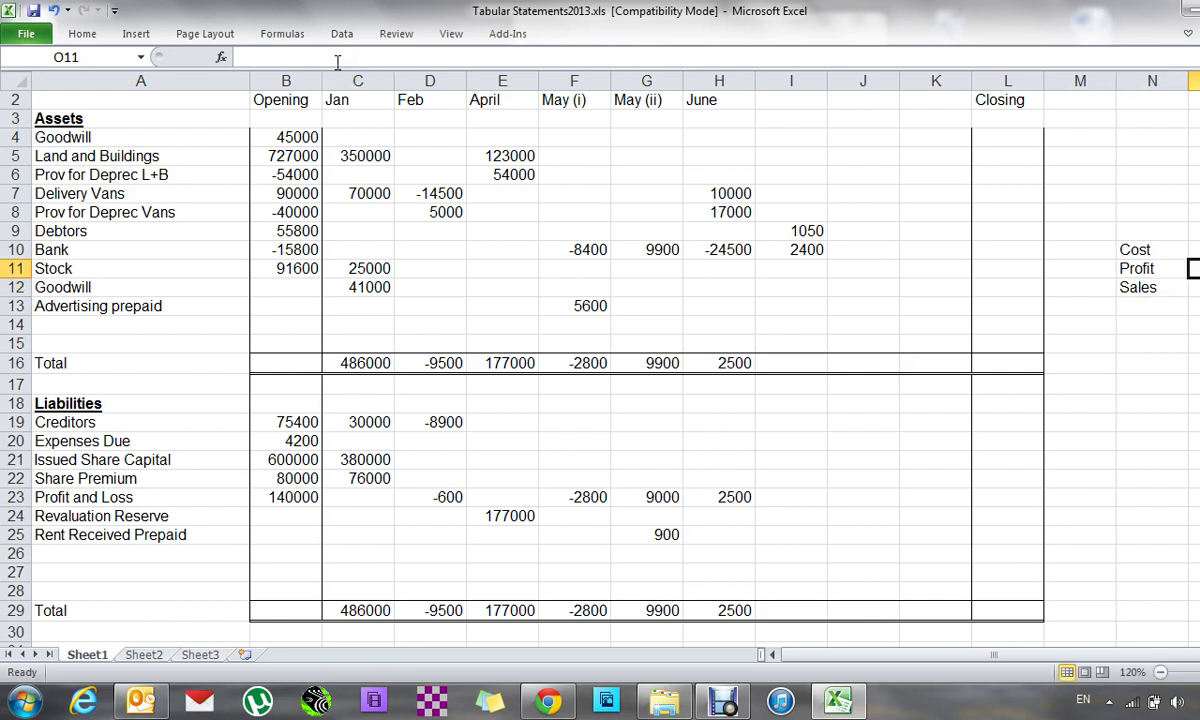
{"action": "key", "text": "Down"}
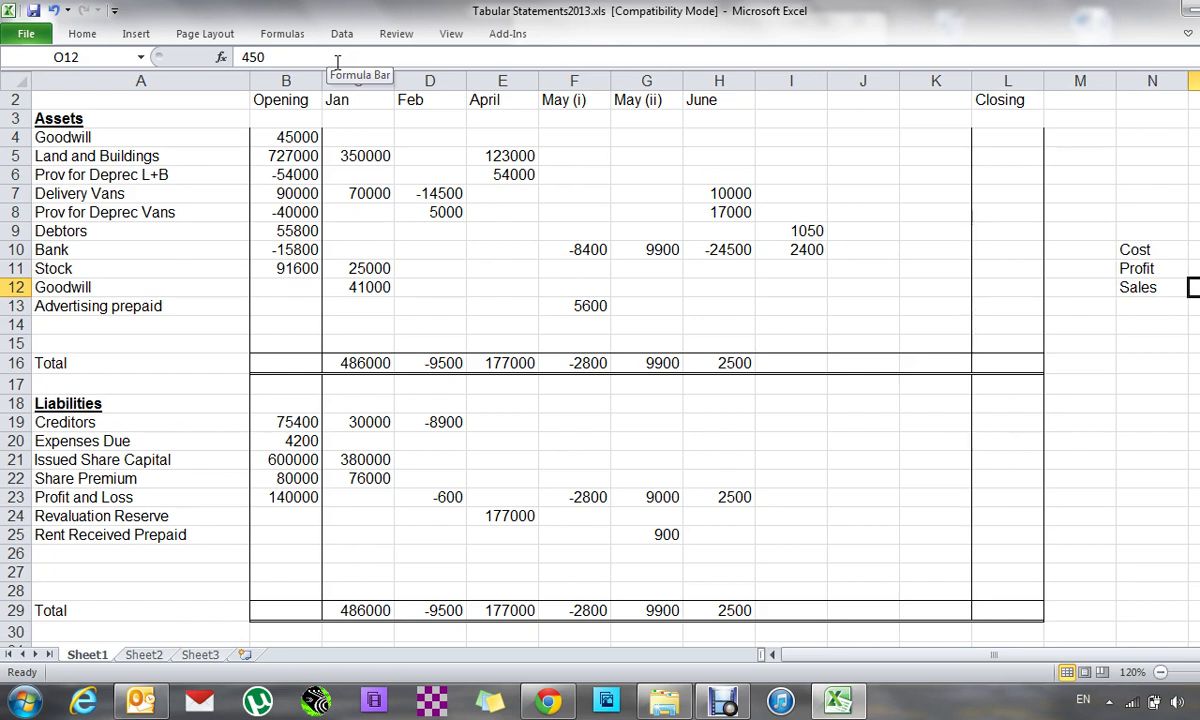
{"action": "key", "text": "Up"}
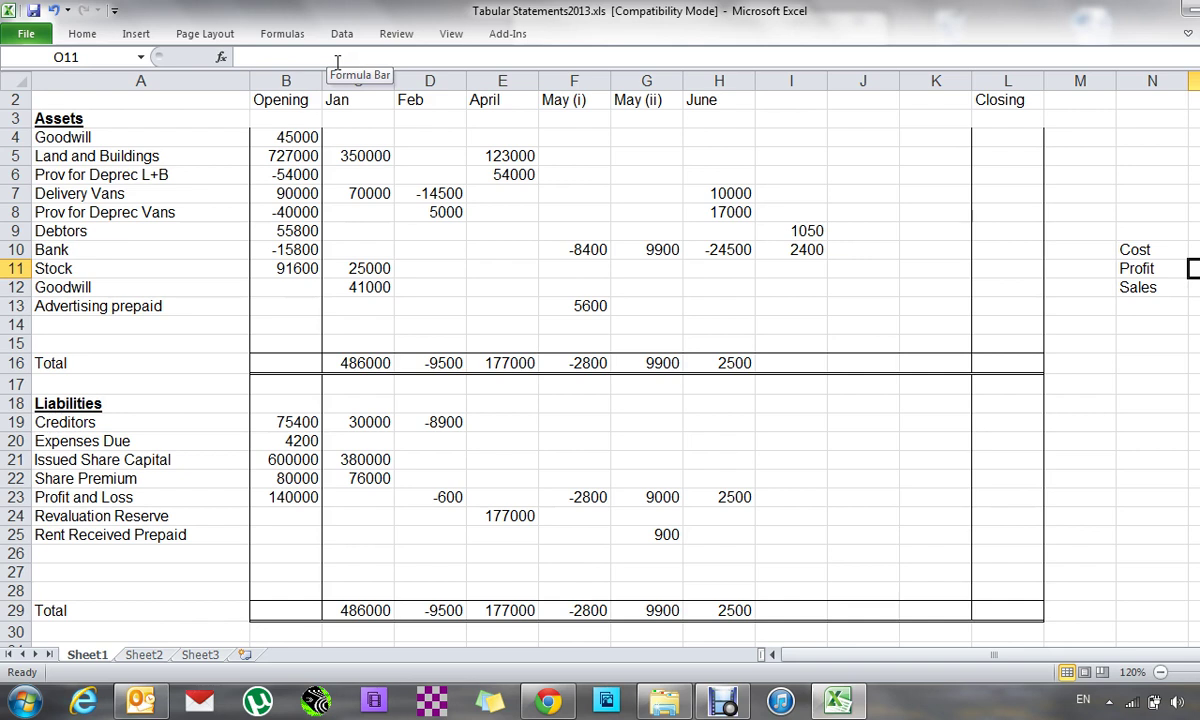
{"action": "type", "text": "="}
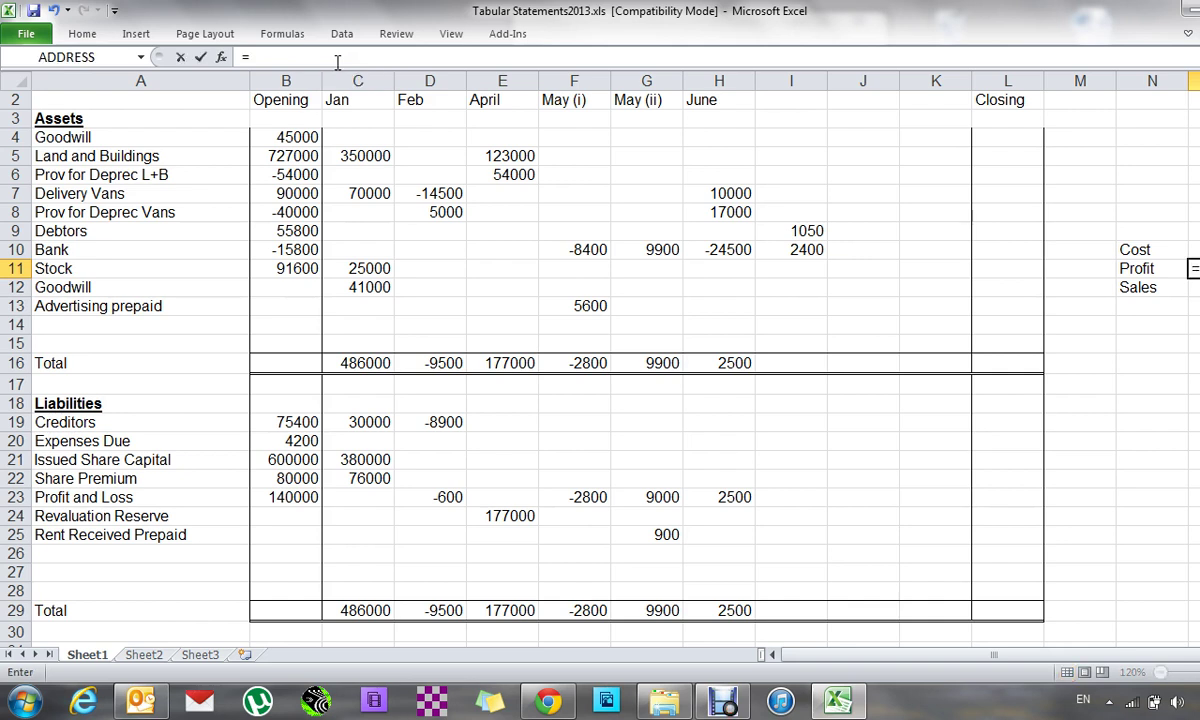
{"action": "key", "text": "Down"}
{"action": "type", "text": "/"}
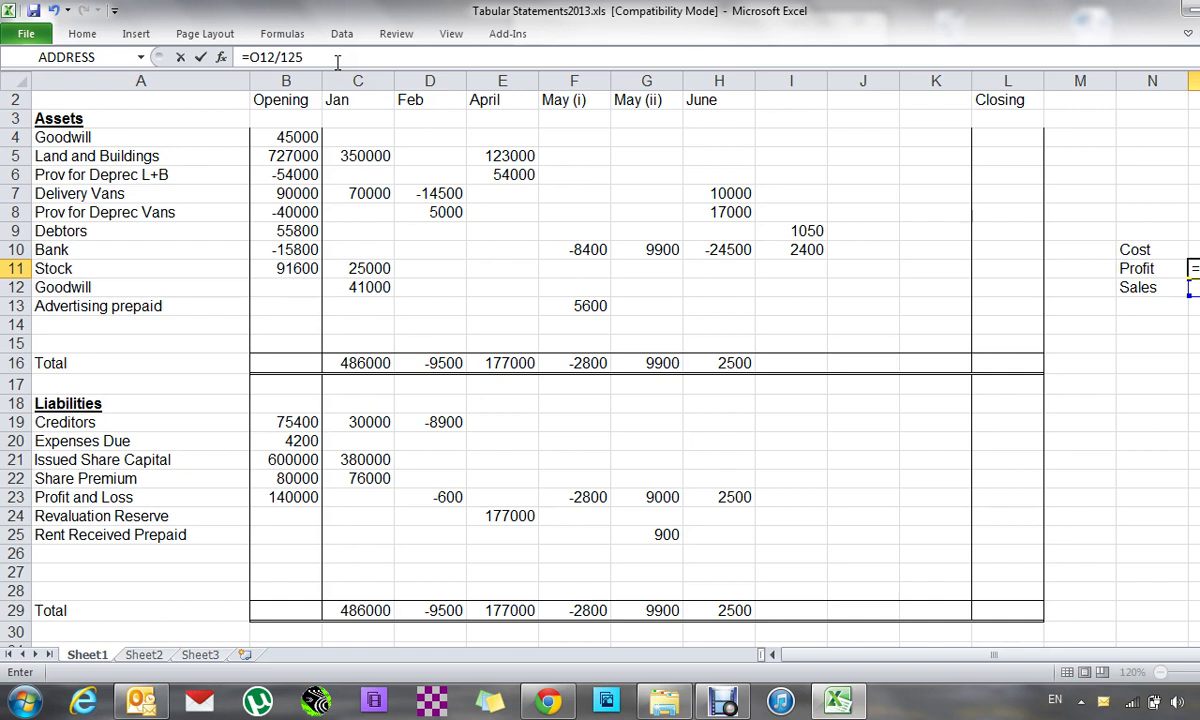
{"action": "type", "text": "*25"}
{"action": "key", "text": "Return"}
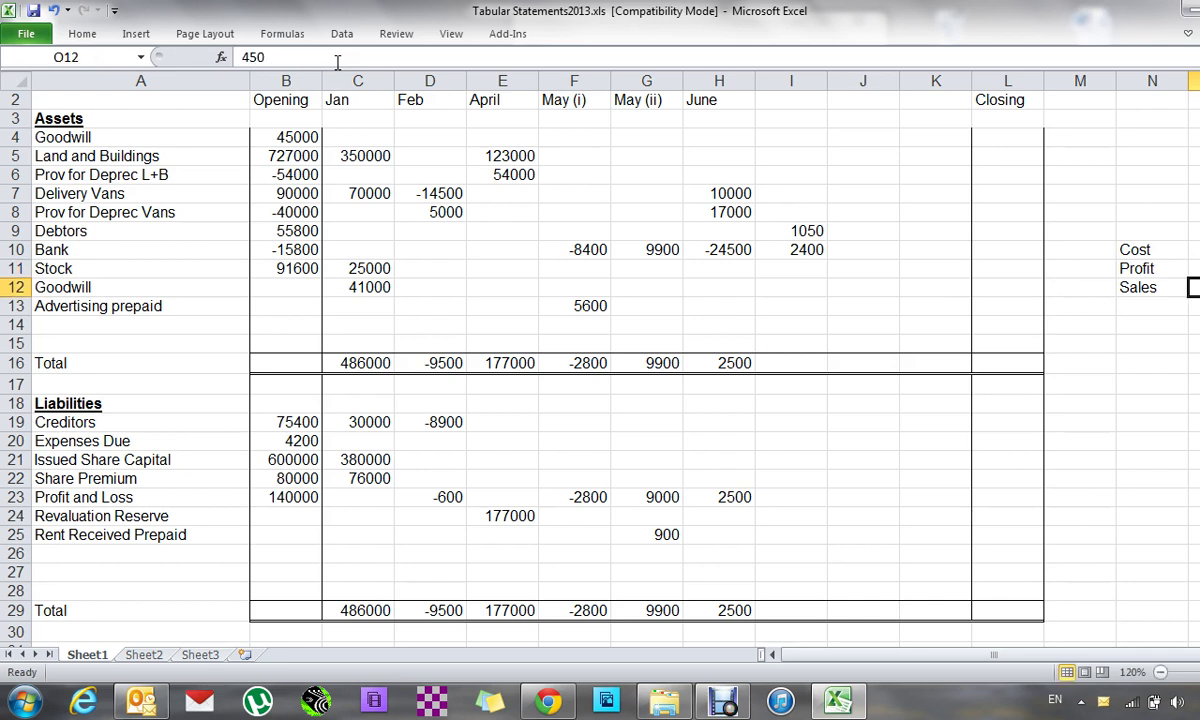
- Enter 360 as the Cost figure
{"action": "key", "text": "Up"}
{"action": "key", "text": "Up"}
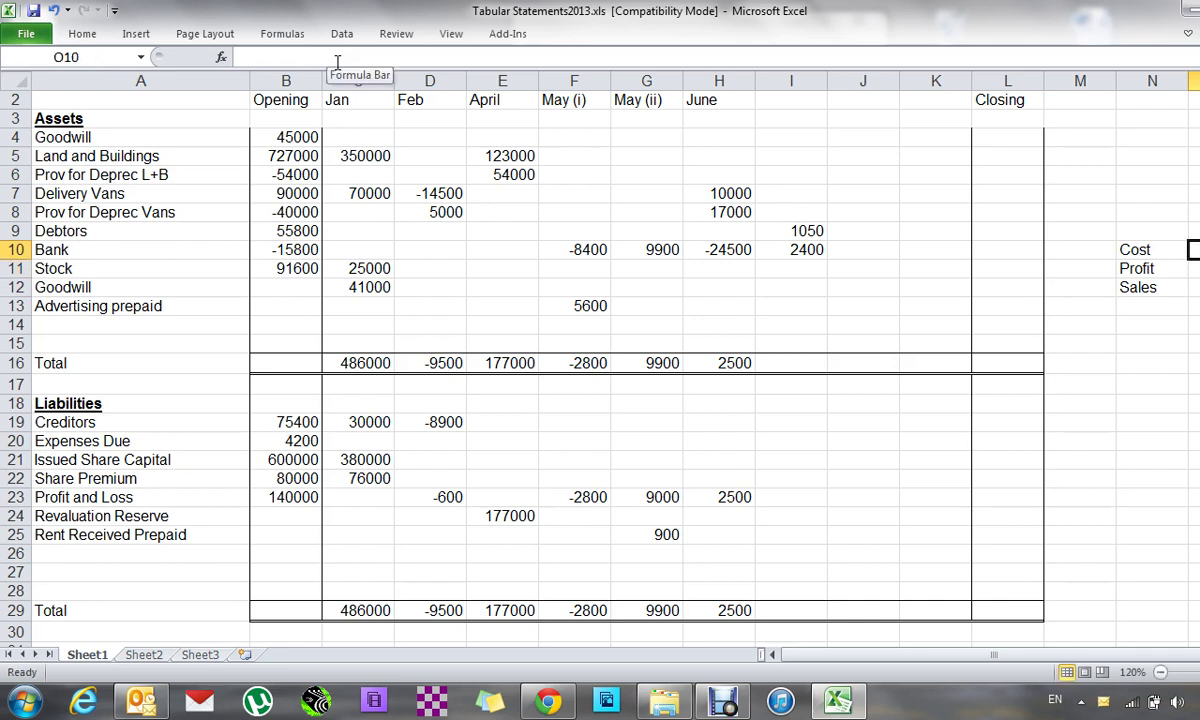
{"action": "type", "text": "360"}
{"action": "key", "text": "Left"}
{"action": "key", "text": "Left"}
{"action": "key", "text": "Left"}
{"action": "key", "text": "Left"}
{"action": "key", "text": "Left"}
{"action": "key", "text": "Left"}
{"action": "key", "text": "Left"}
{"action": "key", "text": "Left"}
{"action": "key", "text": "Right"}
{"action": "key", "text": "Right"}
{"action": "key", "text": "Right"}
- Enter -360 for Stock in column I
{"action": "key", "text": "Left"}
{"action": "key", "text": "Down"}
{"action": "type", "text": "-360"}
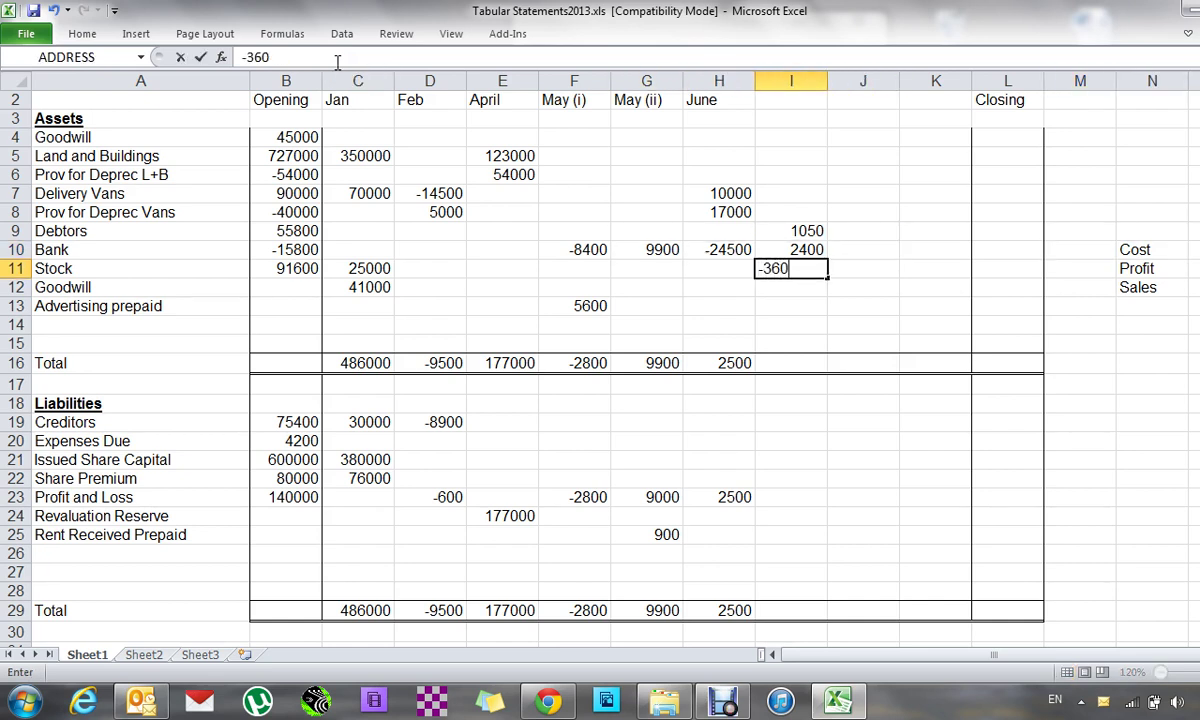
{"action": "key", "text": "Down"}
{"action": "key", "text": "Down"}
{"action": "key", "text": "Down"}
{"action": "key", "text": "Down"}
{"action": "key", "text": "Down"}
- Copy the June total formula into I16, giving 3090
{"action": "key", "text": "Left"}
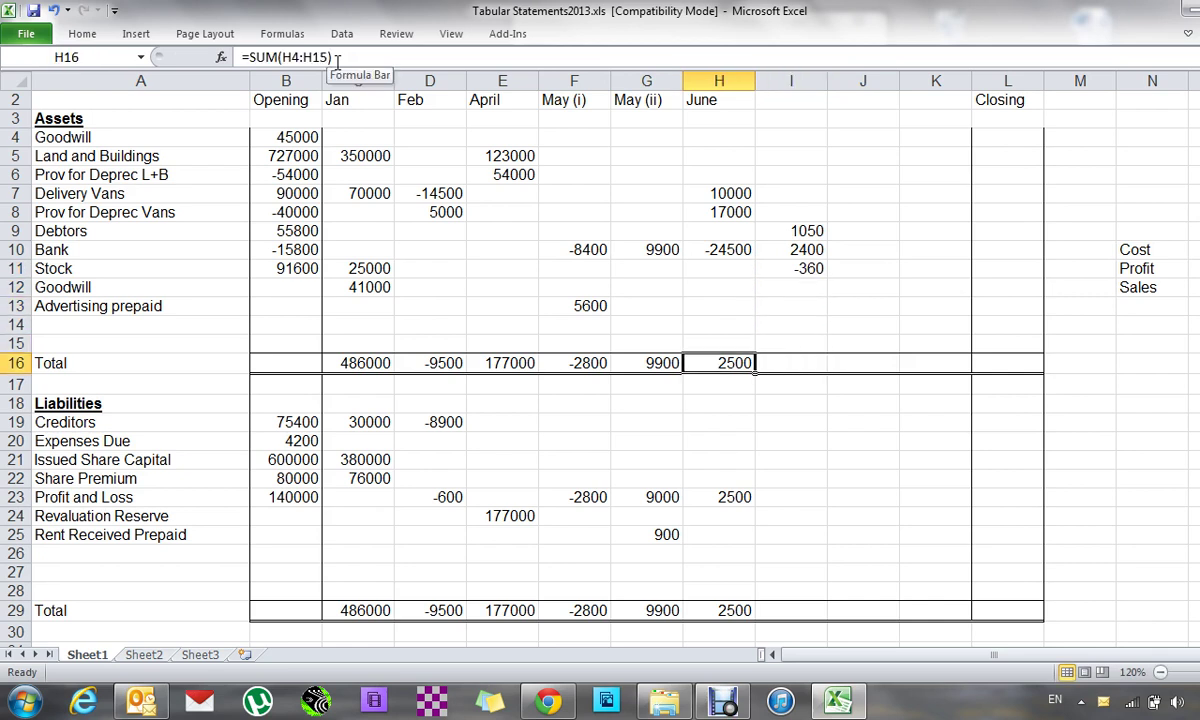
{"action": "key", "text": "ctrl+c"}
{"action": "key", "text": "Right"}
{"action": "key", "text": "alt+e"}
{"action": "key", "text": "p"}
{"action": "key", "text": "Down"}
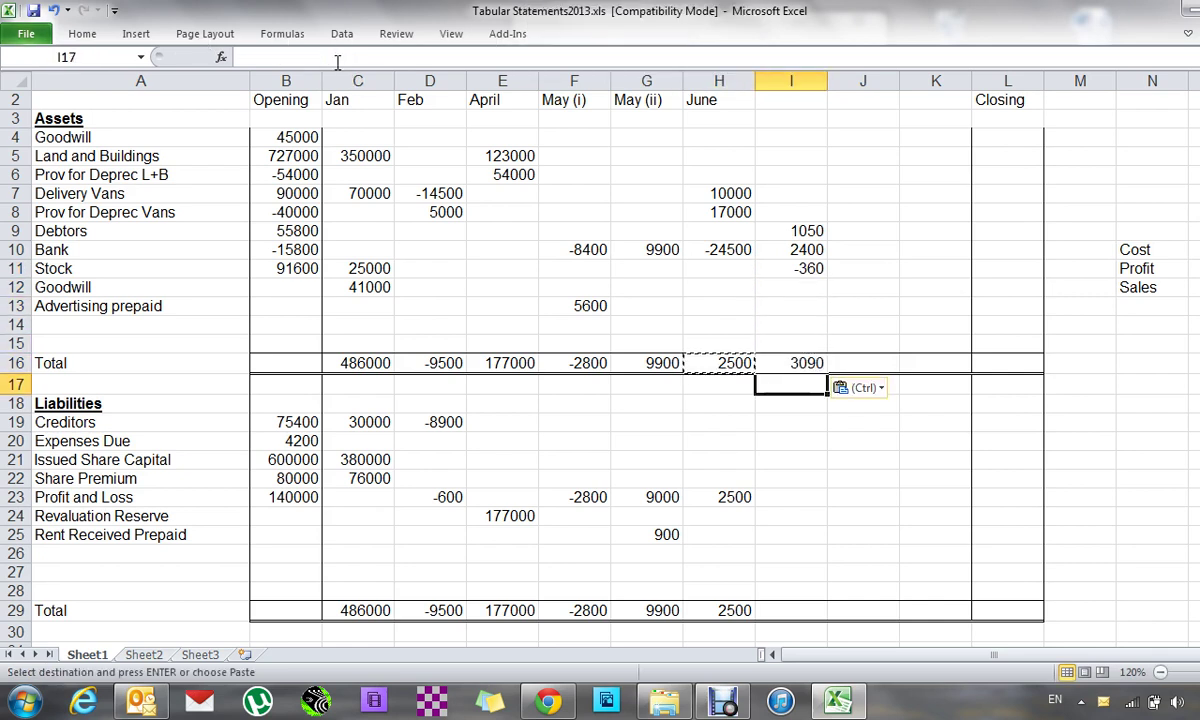
- Enter 3090 for Profit and Loss and link the liabilities total to I23
{"action": "key", "text": "Down"}
{"action": "key", "text": "Down"}
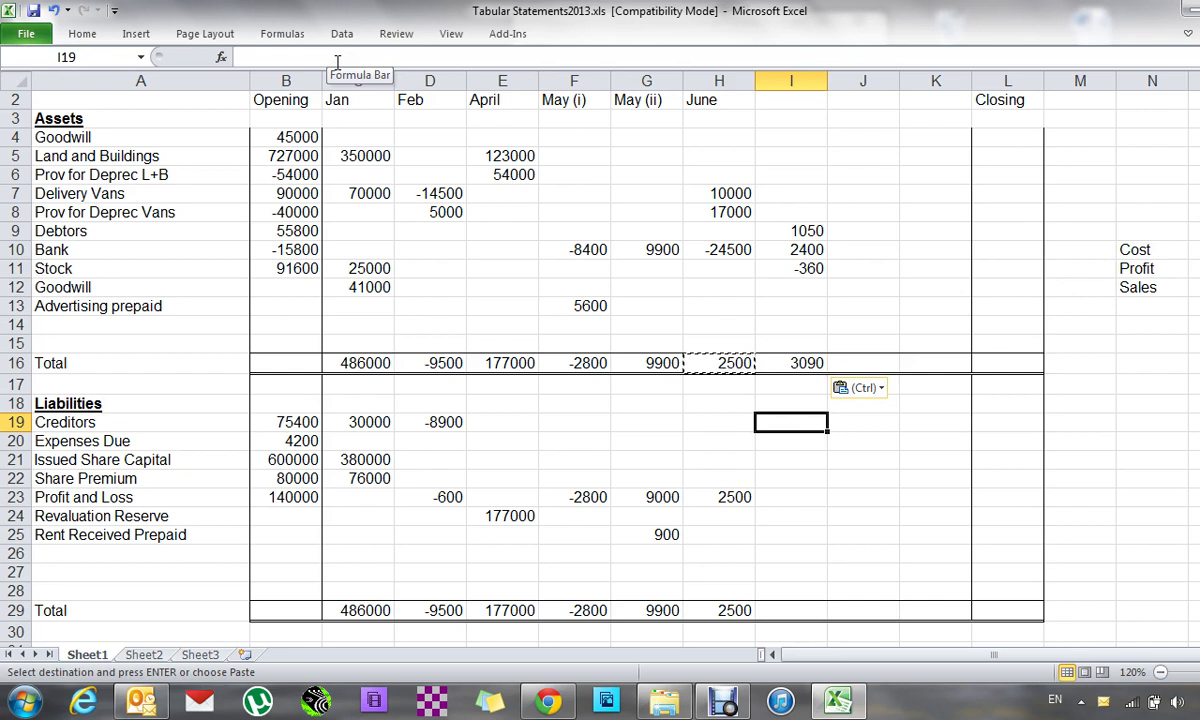
{"action": "key", "text": "Down"}
{"action": "key", "text": "Down"}
{"action": "key", "text": "Down"}
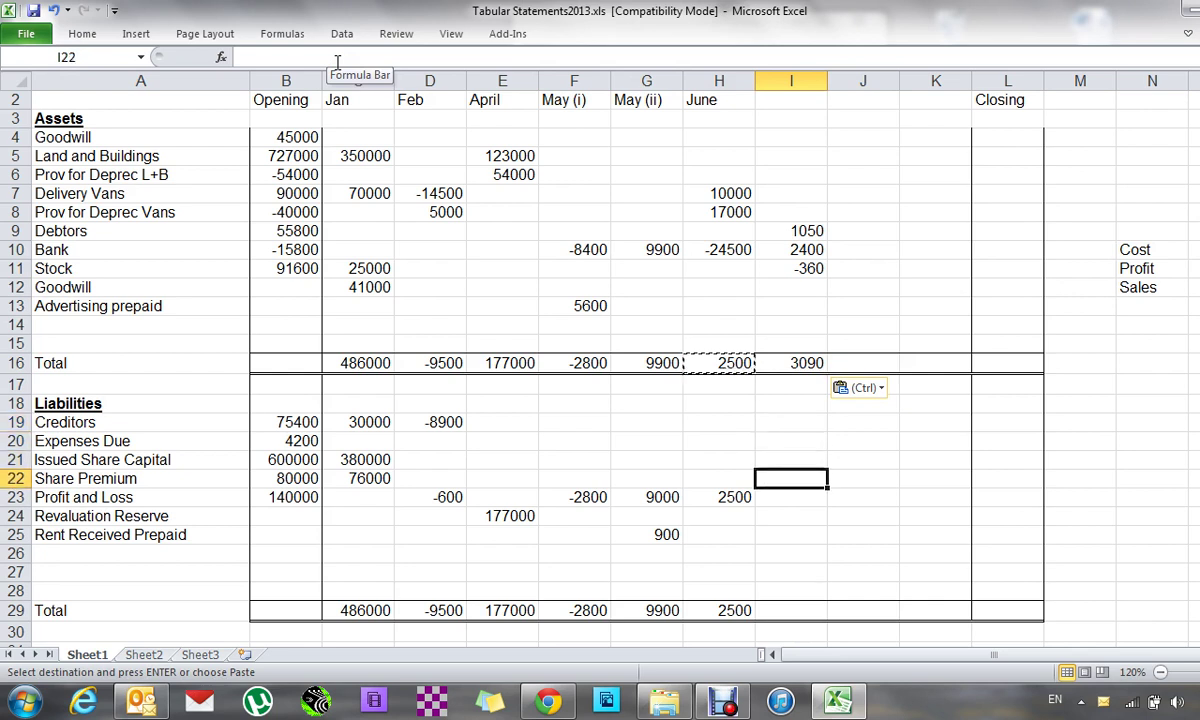
{"action": "key", "text": "Down"}
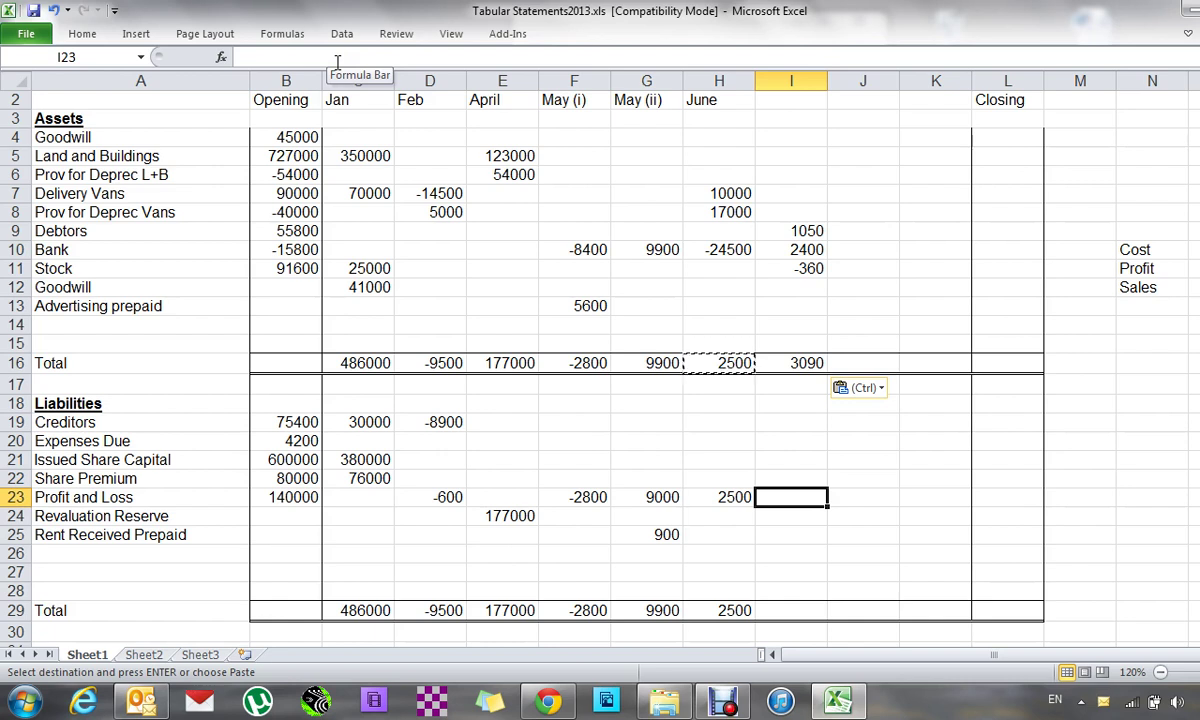
{"action": "key", "text": "Up"}
{"action": "key", "text": "Up"}
{"action": "key", "text": "Up"}
{"action": "key", "text": "Up"}
{"action": "key", "text": "Up"}
{"action": "key", "text": "Up"}
{"action": "key", "text": "Up"}
{"action": "key", "text": "Up"}
{"action": "key", "text": "Up"}
{"action": "key", "text": "Up"}
{"action": "key", "text": "Up"}
{"action": "key", "text": "Up"}
{"action": "key", "text": "Up"}
{"action": "key", "text": "Up"}
{"action": "key", "text": "Down"}
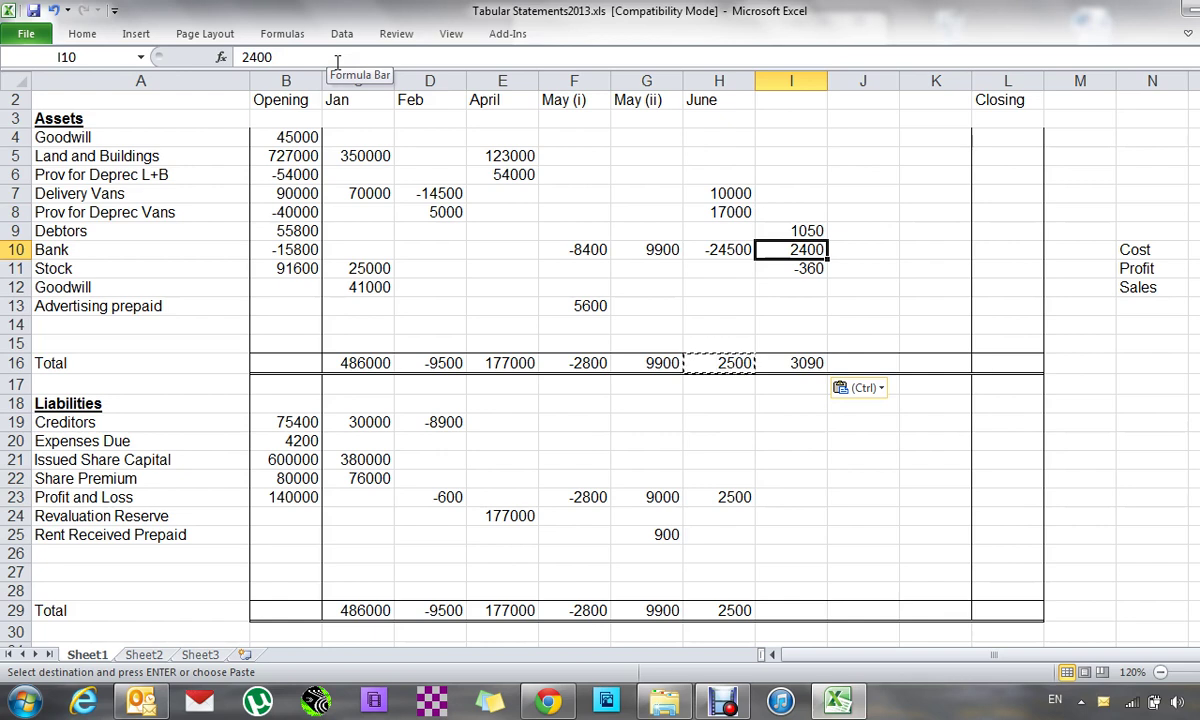
{"action": "key", "text": "Down"}
{"action": "key", "text": "Down"}
{"action": "key", "text": "Down"}
{"action": "key", "text": "Down"}
{"action": "key", "text": "Down"}
{"action": "key", "text": "Down"}
{"action": "key", "text": "Down"}
{"action": "key", "text": "Down"}
{"action": "key", "text": "Down"}
{"action": "key", "text": "Down"}
{"action": "key", "text": "Down"}
{"action": "key", "text": "Down"}
{"action": "key", "text": "Down"}
{"action": "type", "text": "3"}
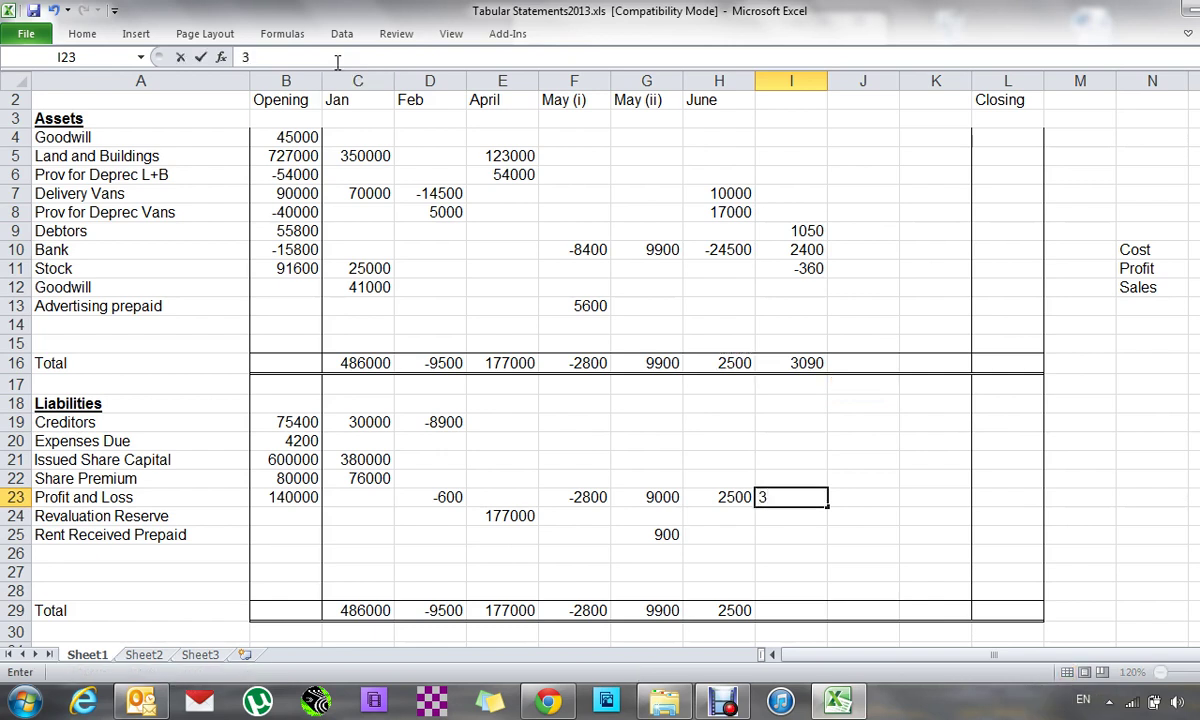
{"action": "type", "text": "090"}
{"action": "key", "text": "Down"}
{"action": "key", "text": "Down"}
{"action": "key", "text": "Down"}
{"action": "key", "text": "Down"}
{"action": "key", "text": "Down"}
{"action": "key", "text": "Down"}
{"action": "type", "text": "="}
{"action": "key", "text": "Up"}
{"action": "key", "text": "Up"}
{"action": "key", "text": "Up"}
{"action": "key", "text": "Up"}
{"action": "key", "text": "Up"}
{"action": "key", "text": "Return"}
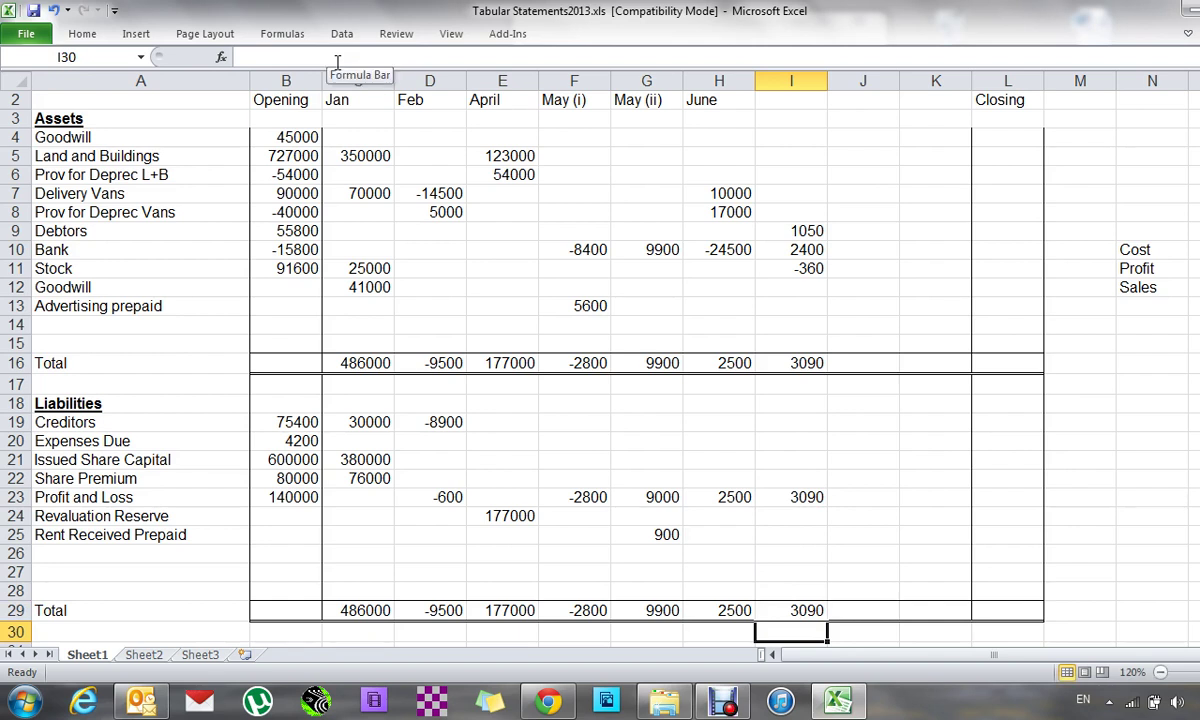
- Head column I 'Aug'
{"action": "key", "text": "Up"}
{"action": "key", "text": "Up"}
{"action": "key", "text": "Up"}
{"action": "key", "text": "Up"}
{"action": "key", "text": "Up"}
{"action": "key", "text": "Up"}
{"action": "key", "text": "Up"}
{"action": "key", "text": "Up"}
{"action": "key", "text": "Up"}
{"action": "key", "text": "Up"}
{"action": "key", "text": "Up"}
{"action": "key", "text": "Up"}
{"action": "key", "text": "Up"}
{"action": "key", "text": "Up"}
{"action": "key", "text": "Up"}
{"action": "key", "text": "Up"}
{"action": "key", "text": "Up"}
{"action": "key", "text": "Up"}
{"action": "key", "text": "Up"}
{"action": "key", "text": "Up"}
{"action": "key", "text": "Up"}
{"action": "type", "text": "Aug"}
{"action": "key", "text": "Tab"}
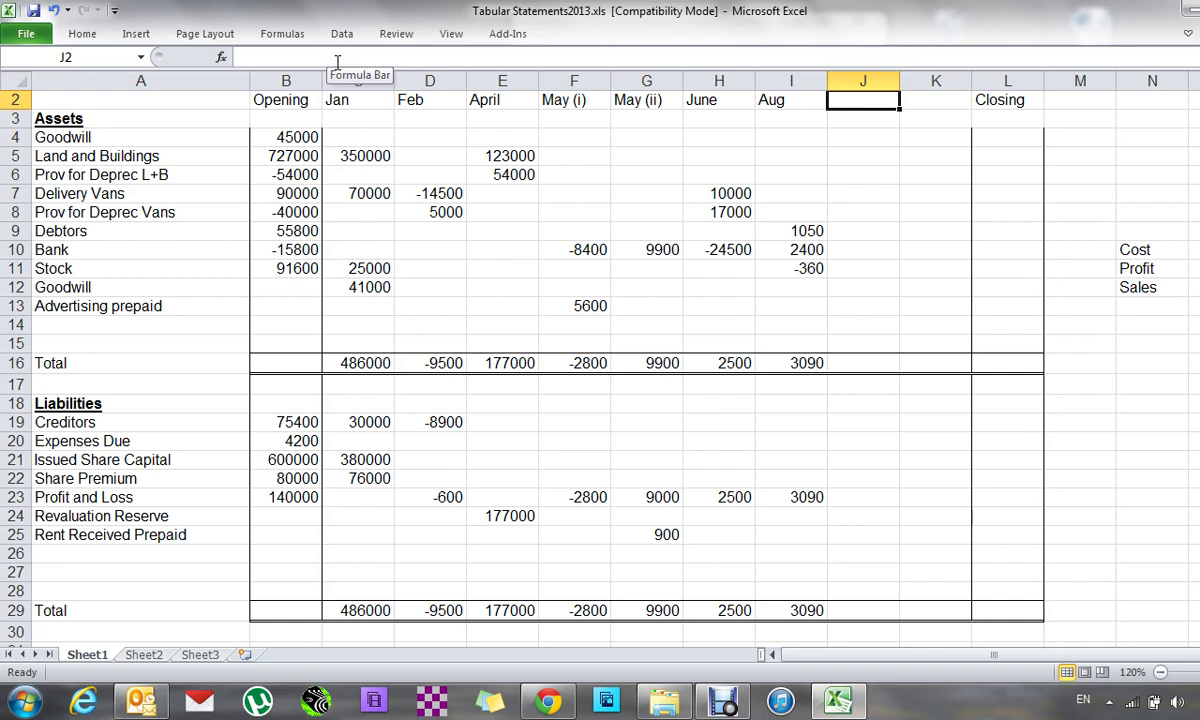
- Enter 1200000 as the Land and Buildings closing value in L5
{"action": "key", "text": "Down"}
{"action": "key", "text": "Down"}
{"action": "key", "text": "Down"}
{"action": "key", "text": "Right"}
{"action": "key", "text": "Right"}
{"action": "type", "text": "1200000"}
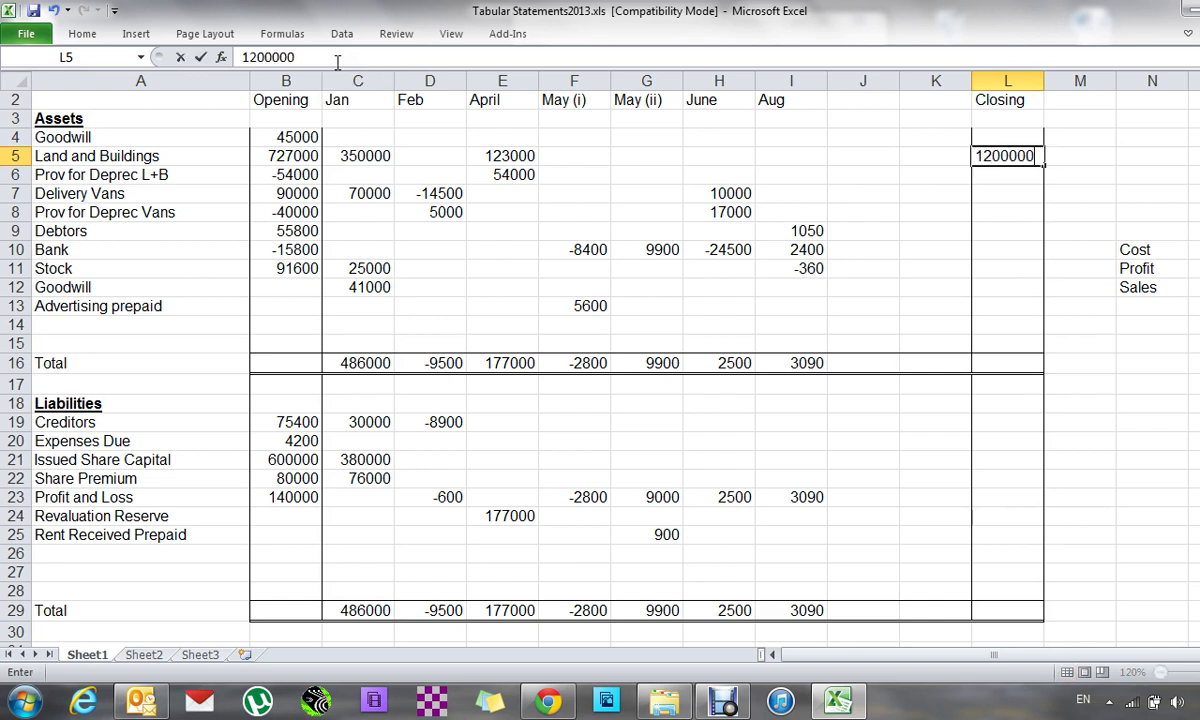
{"action": "key", "text": "Return"}
- Enter =-(L5-180000)*.02 in J6 for Prov for Deprec L+B, giving -20400
{"action": "key", "text": "Left"}
{"action": "key", "text": "Left"}
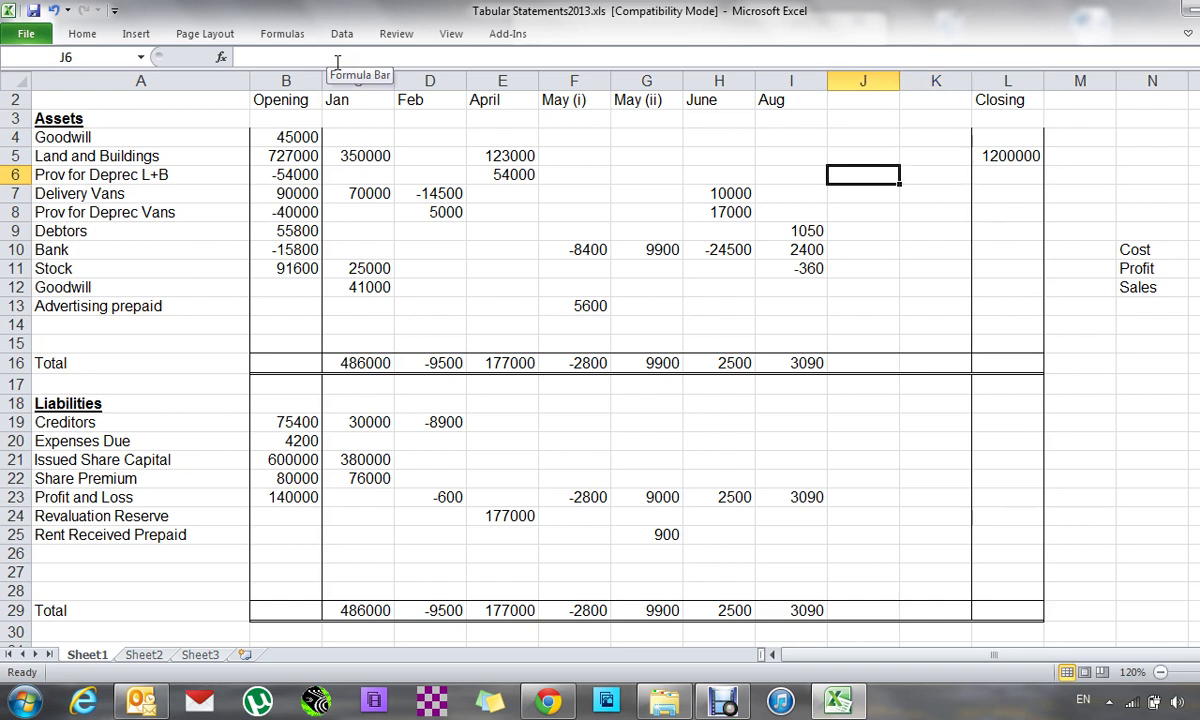
{"action": "type", "text": "="}
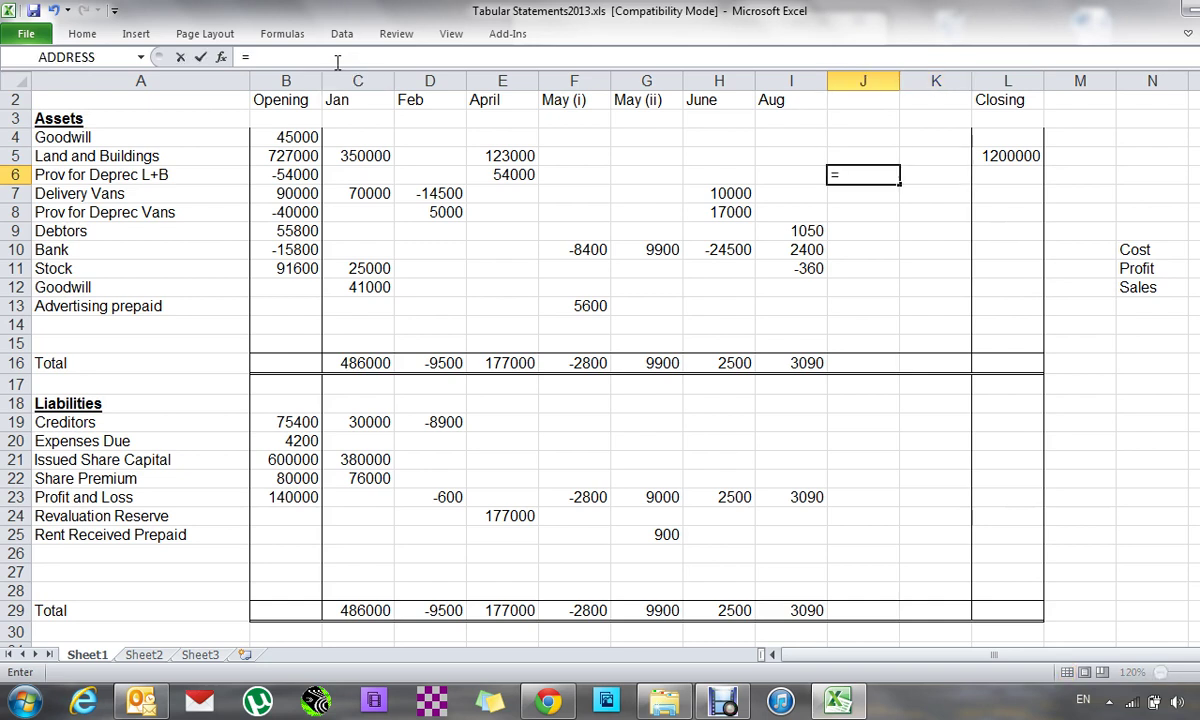
{"action": "type", "text": "-"}
{"action": "key", "text": "Right"}
{"action": "key", "text": "Up"}
{"action": "key", "text": "Right"}
{"action": "key", "text": "BackSpace"}
{"action": "key", "text": "BackSpace"}
{"action": "type", "text": "("}
{"action": "key", "text": "Right"}
{"action": "key", "text": "Up"}
{"action": "key", "text": "Right"}
{"action": "type", "text": "-180"}
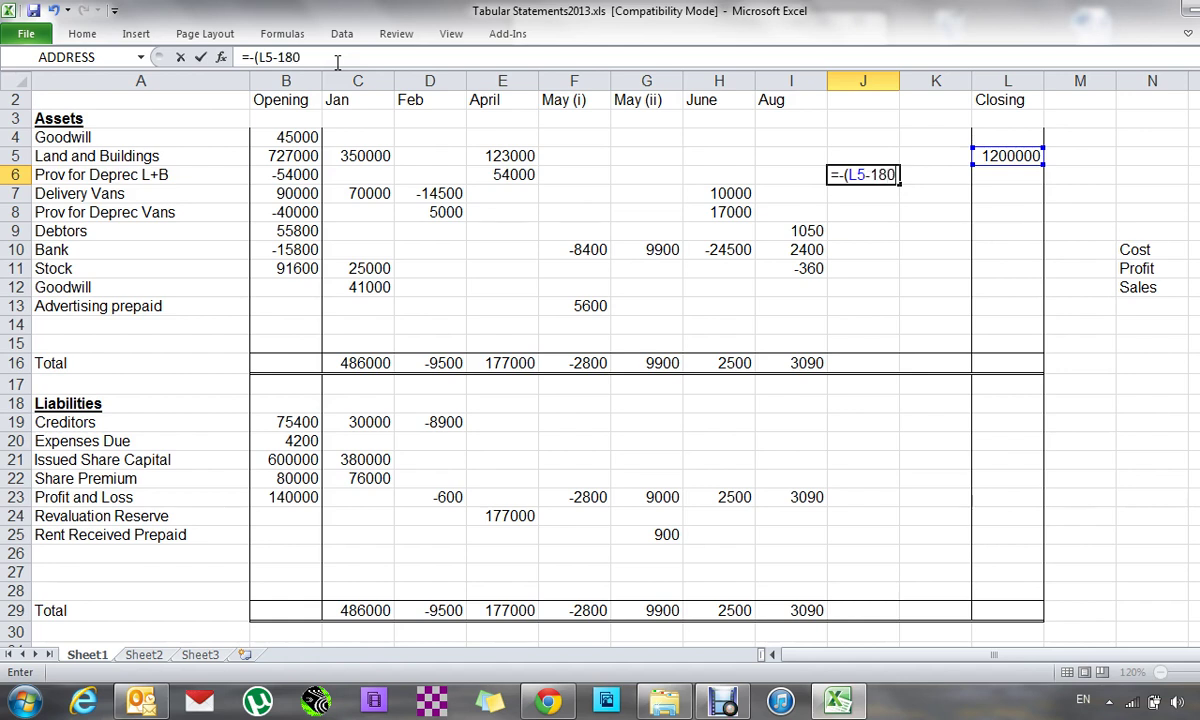
{"action": "type", "text": "000"}
{"action": "type", "text": ")*"}
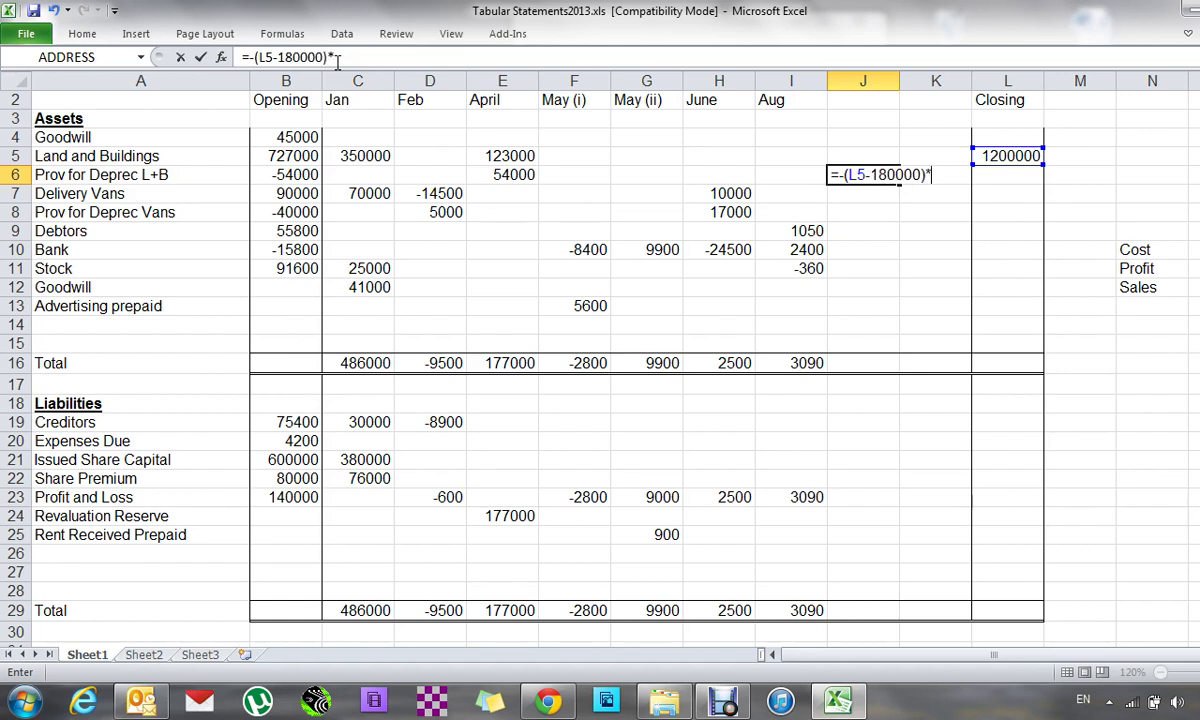
{"action": "type", "text": ".02"}
{"action": "key", "text": "Return"}
{"action": "key", "text": "Down"}
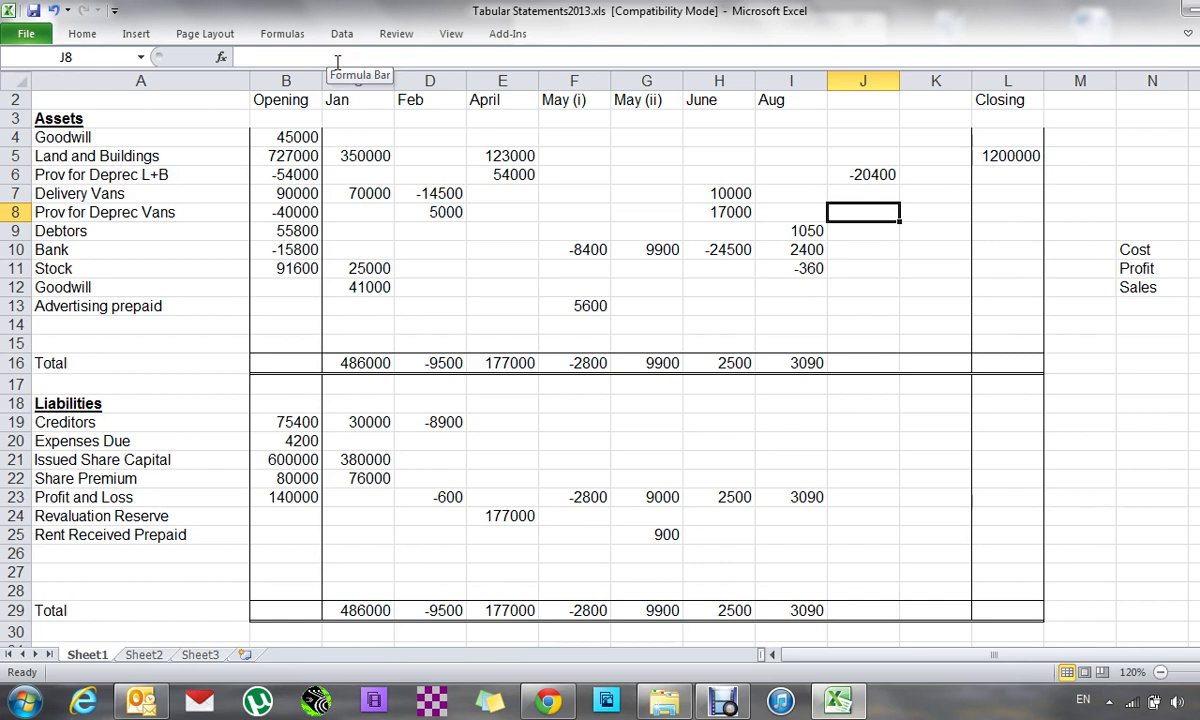
- Enter -28000 as the Prov for Deprec Vans figure in J8
{"action": "type", "text": "-28000"}
{"action": "key", "text": "Return"}
{"action": "key", "text": "Down"}
{"action": "key", "text": "Down"}
{"action": "key", "text": "Down"}
{"action": "key", "text": "Down"}
{"action": "key", "text": "Down"}
{"action": "key", "text": "Down"}
- Copy the Aug SUM total formula from I16 into J16, giving -48400
{"action": "key", "text": "Down"}
{"action": "key", "text": "Left"}
{"action": "key", "text": "Left"}
{"action": "key", "text": "Right"}
{"action": "key", "text": "alt+e"}
{"action": "key", "text": "c"}
{"action": "key", "text": "Right"}
{"action": "key", "text": "alt+e"}
{"action": "key", "text": "p"}
- Set Profit and Loss in J23 to =J16 so it shows -48400
{"action": "key", "text": "Down"}
{"action": "key", "text": "Down"}
{"action": "key", "text": "Down"}
{"action": "key", "text": "Down"}
{"action": "key", "text": "Down"}
{"action": "key", "text": "Down"}
{"action": "key", "text": "Down"}
{"action": "key", "text": "Up"}
{"action": "key", "text": "Up"}
{"action": "key", "text": "Down"}
{"action": "key", "text": "Down"}
{"action": "type", "text": "="}
{"action": "key", "text": "Up"}
{"action": "key", "text": "Up"}
{"action": "key", "text": "Up"}
{"action": "key", "text": "Up"}
{"action": "key", "text": "Up"}
{"action": "key", "text": "Up"}
{"action": "key", "text": "Up"}
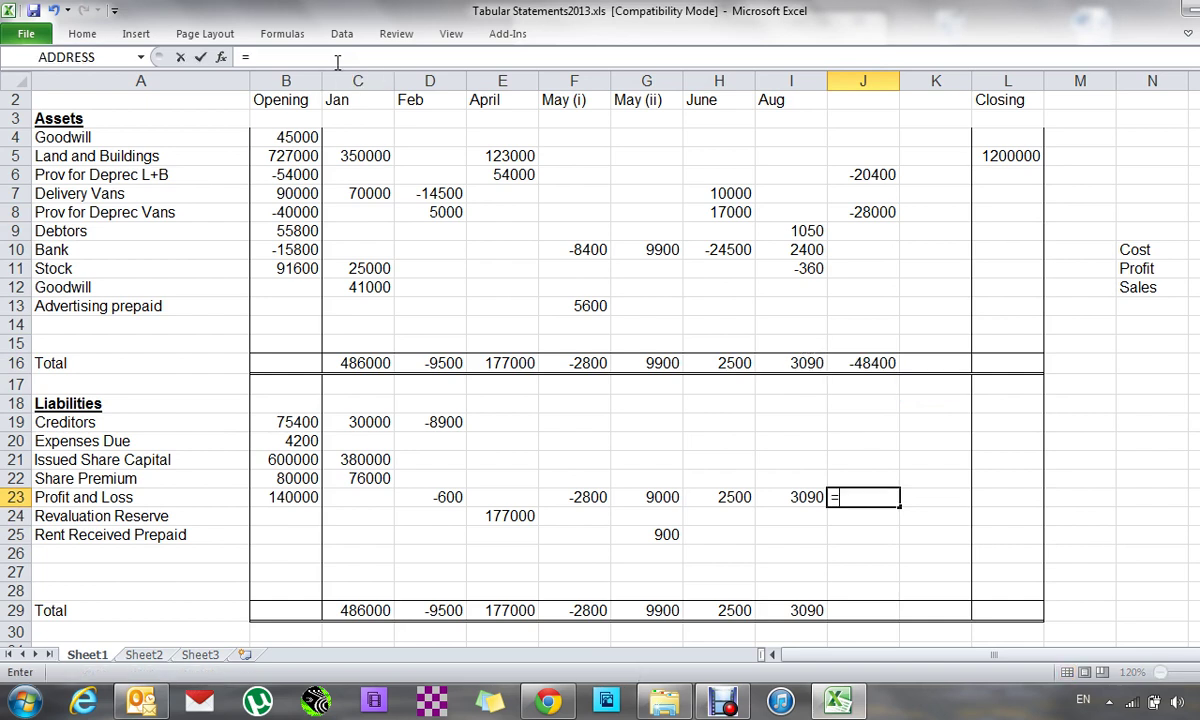
{"action": "key", "text": "Return"}
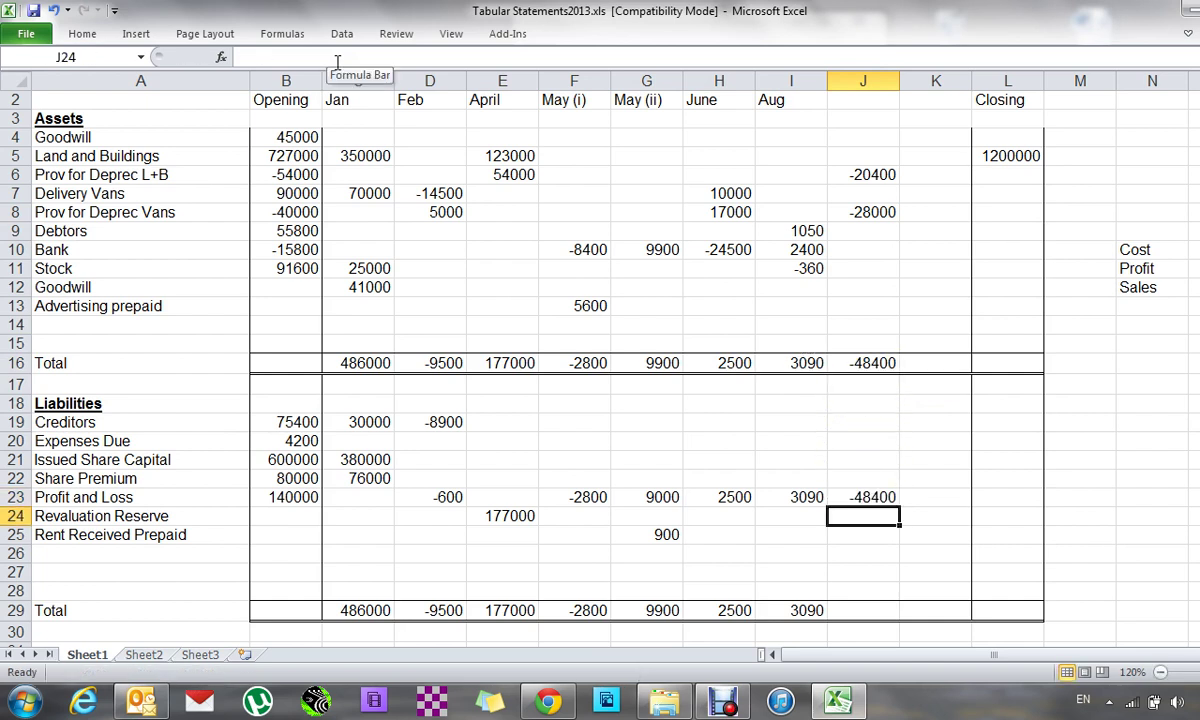
- Review the J6 depreciation formula and the assets Total row figures
{"action": "key", "text": "Up"}
{"action": "key", "text": "Up"}
{"action": "key", "text": "Up"}
{"action": "key", "text": "Up"}
{"action": "key", "text": "Up"}
{"action": "key", "text": "Up"}
{"action": "key", "text": "Up"}
{"action": "key", "text": "Up"}
{"action": "key", "text": "Up"}
{"action": "key", "text": "Up"}
{"action": "key", "text": "Up"}
{"action": "key", "text": "Up"}
{"action": "key", "text": "Up"}
{"action": "key", "text": "Up"}
{"action": "key", "text": "Up"}
{"action": "key", "text": "Up"}
{"action": "key", "text": "Up"}
{"action": "key", "text": "Up"}
{"action": "key", "text": "Up"}
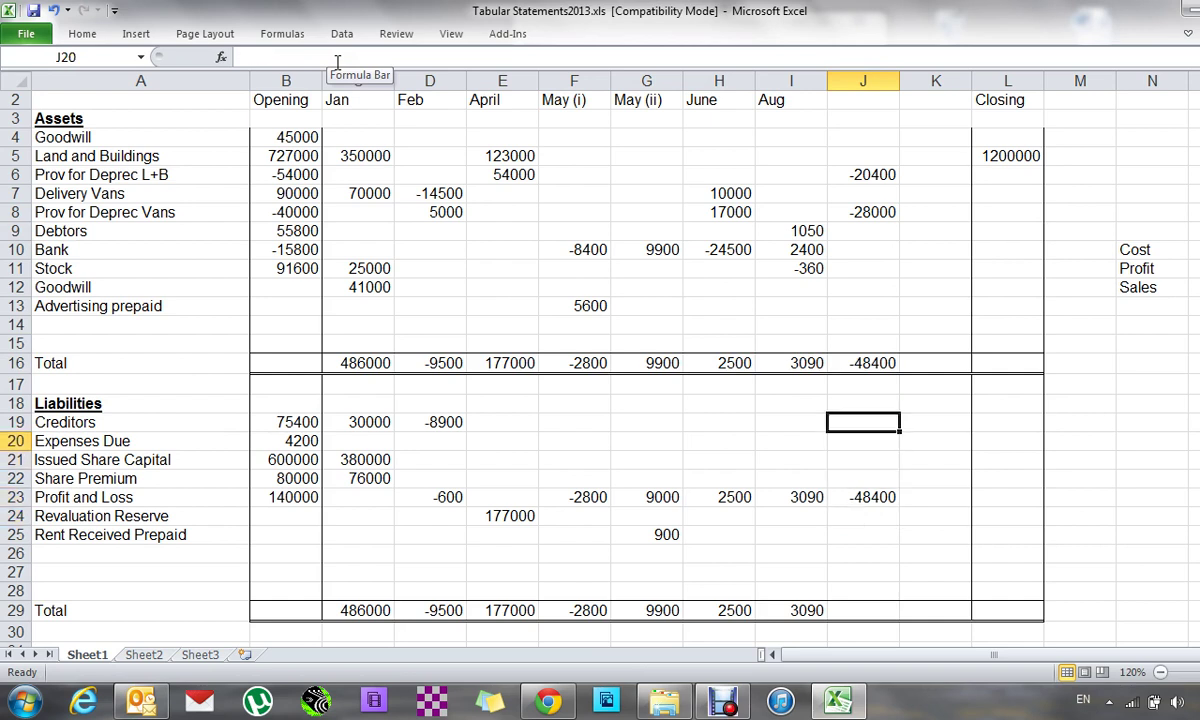
{"action": "key", "text": "Up"}
{"action": "key", "text": "Down"}
{"action": "key", "text": "Down"}
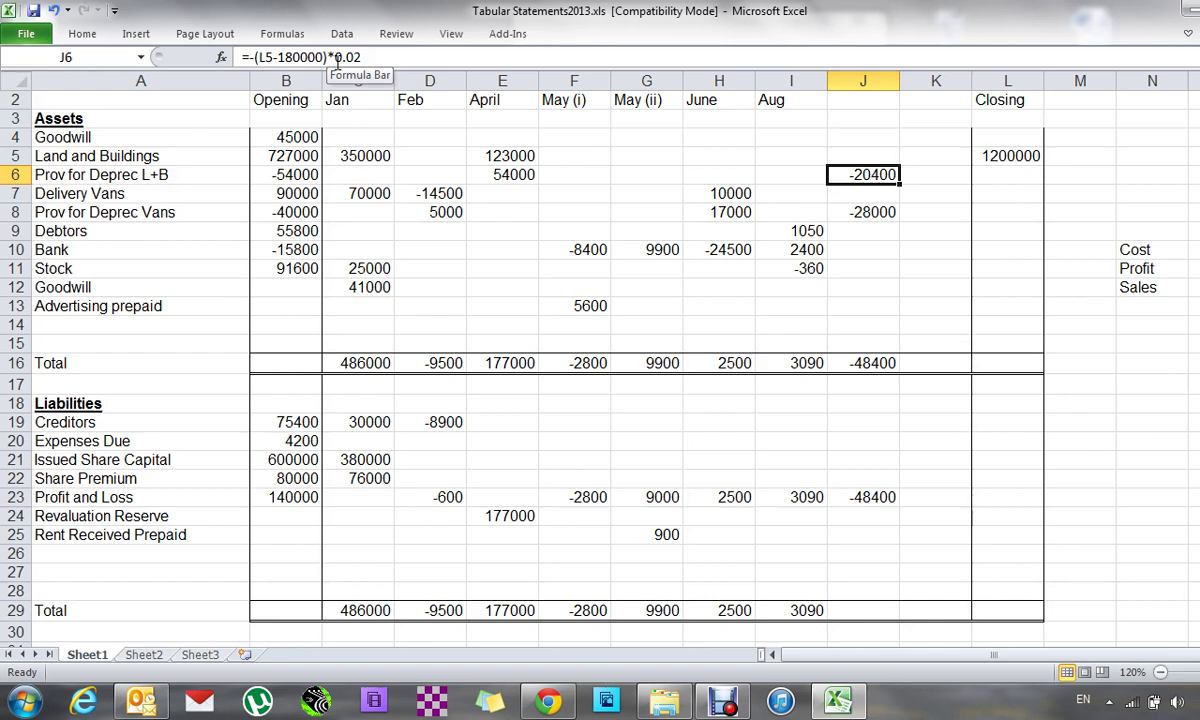
{"action": "key", "text": "Left"}
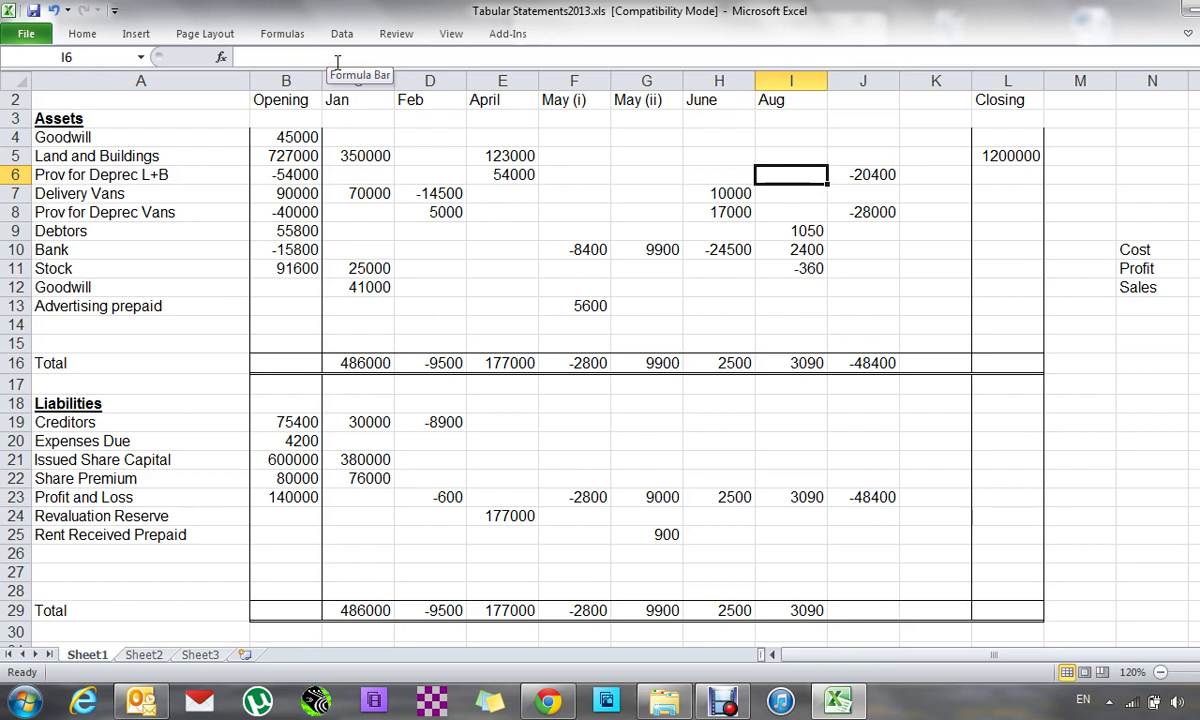
{"action": "key", "text": "Left"}
{"action": "key", "text": "Left"}
{"action": "key", "text": "Left"}
{"action": "key", "text": "Left"}
{"action": "key", "text": "Left"}
{"action": "key", "text": "Left"}
{"action": "key", "text": "Left"}
{"action": "key", "text": "Down"}
{"action": "key", "text": "Down"}
{"action": "key", "text": "Down"}
{"action": "key", "text": "Down"}
{"action": "key", "text": "Down"}
{"action": "key", "text": "Down"}
{"action": "key", "text": "Down"}
{"action": "key", "text": "Down"}
{"action": "key", "text": "Down"}
{"action": "key", "text": "Down"}
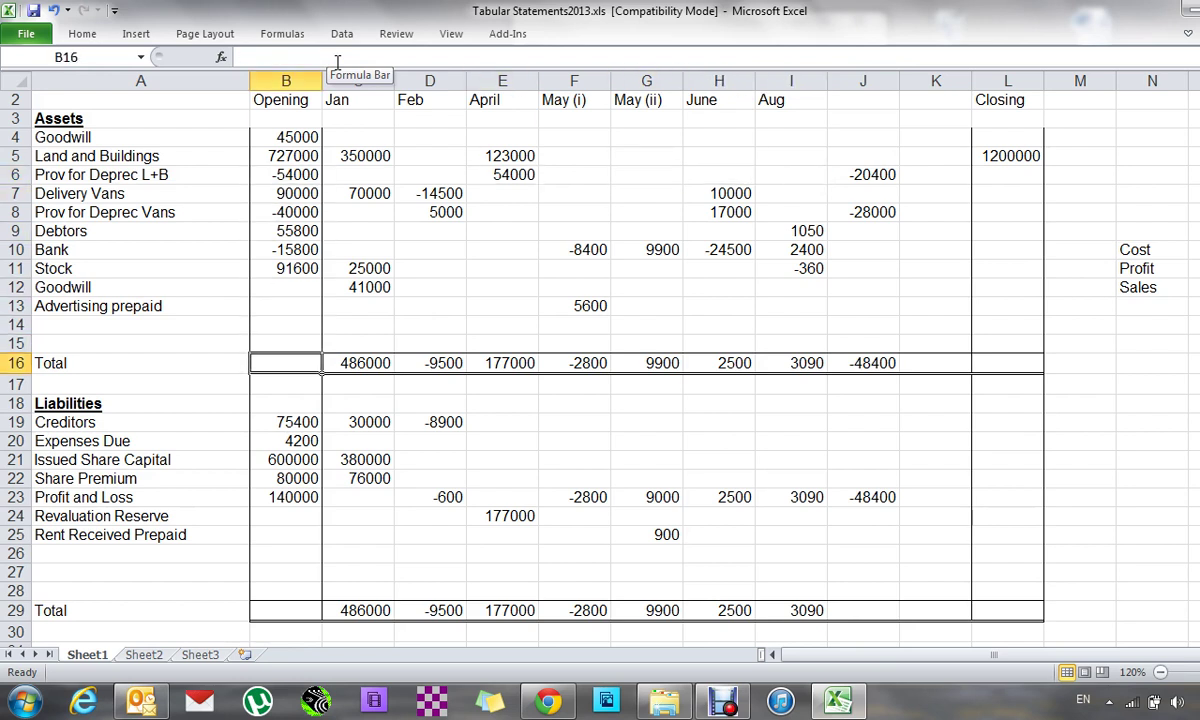
{"action": "key", "text": "Right"}
{"action": "key", "text": "Left"}
{"action": "key", "text": "Left"}
{"action": "key", "text": "Right"}
{"action": "key", "text": "Right"}
{"action": "key", "text": "Right"}
{"action": "key", "text": "Right"}
{"action": "key", "text": "Right"}
{"action": "key", "text": "Right"}
{"action": "key", "text": "Right"}
{"action": "key", "text": "Right"}
{"action": "key", "text": "Right"}
{"action": "key", "text": "Right"}
{"action": "key", "text": "Right"}
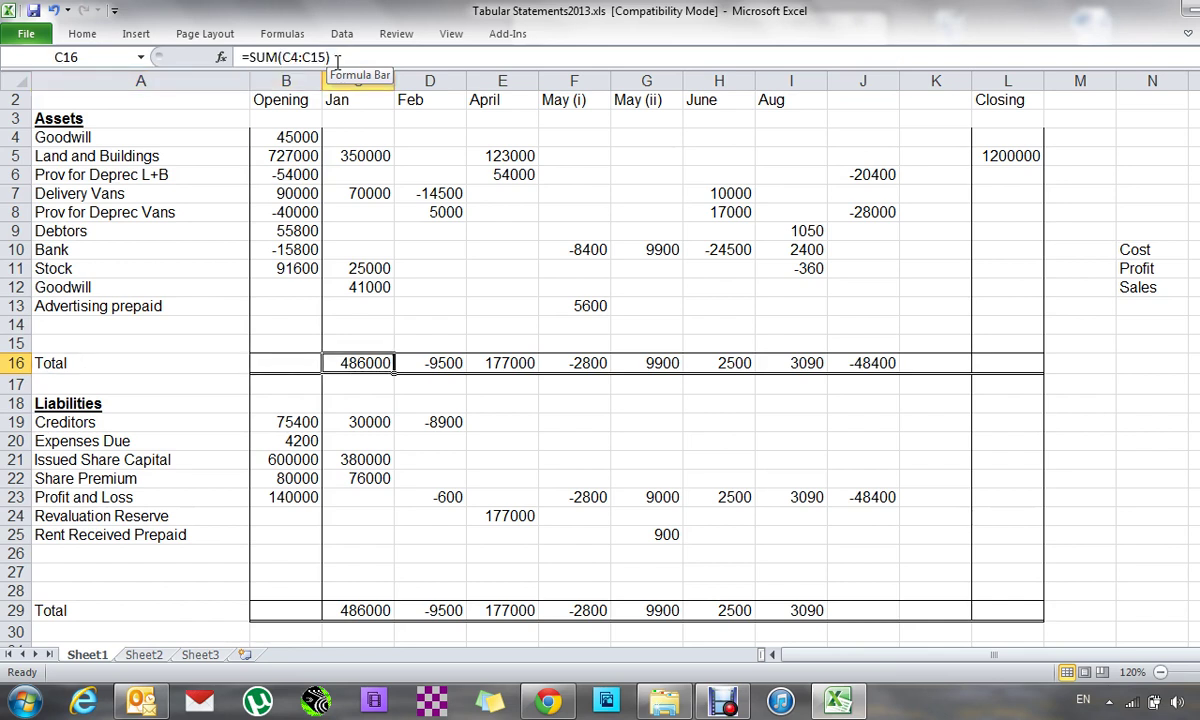
- Enter 45000 as Goodwill's closing value in L4
{"action": "key", "text": "Up"}
{"action": "key", "text": "Up"}
{"action": "key", "text": "Up"}
{"action": "key", "text": "Up"}
{"action": "key", "text": "Up"}
{"action": "key", "text": "Up"}
{"action": "key", "text": "Up"}
{"action": "key", "text": "Up"}
{"action": "key", "text": "Up"}
{"action": "key", "text": "Up"}
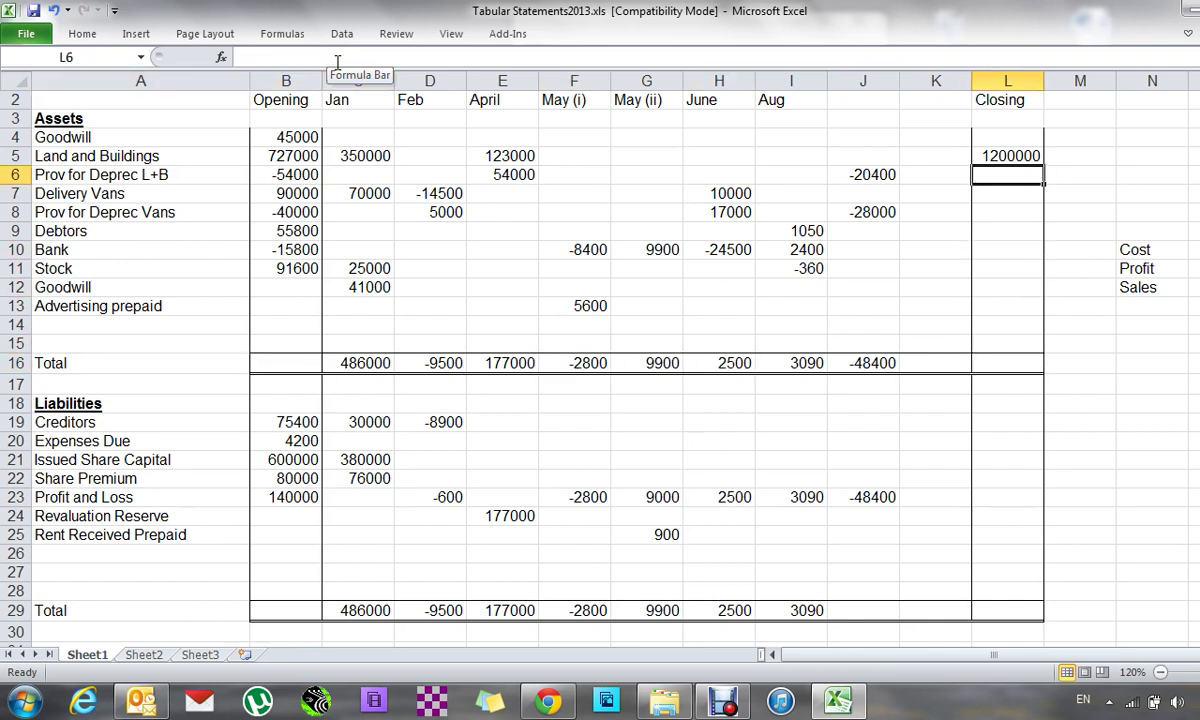
{"action": "key", "text": "Up"}
{"action": "key", "text": "Up"}
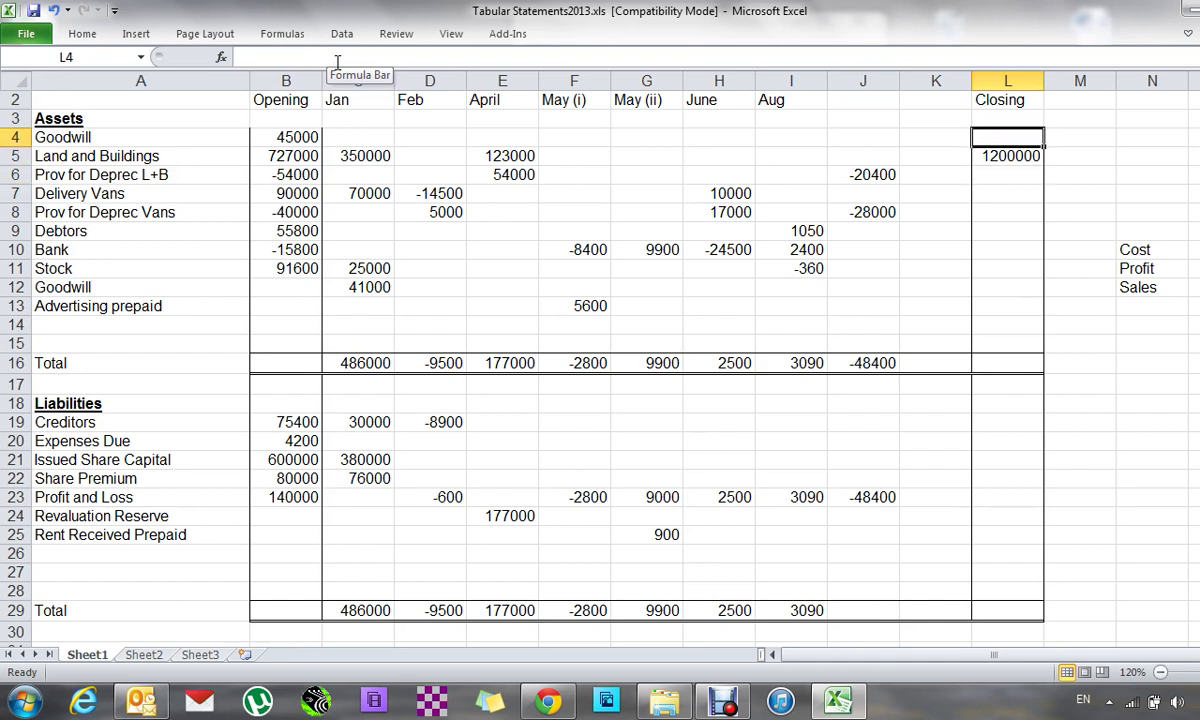
{"action": "type", "text": "45000"}
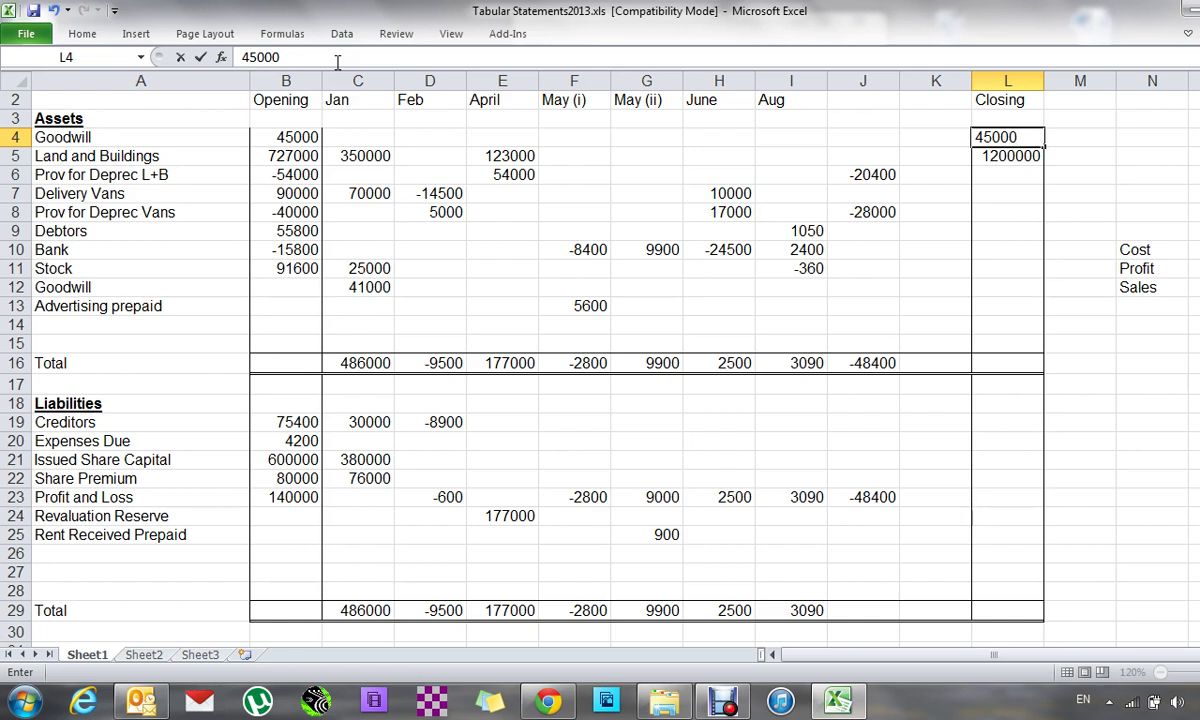
{"action": "key", "text": "Return"}
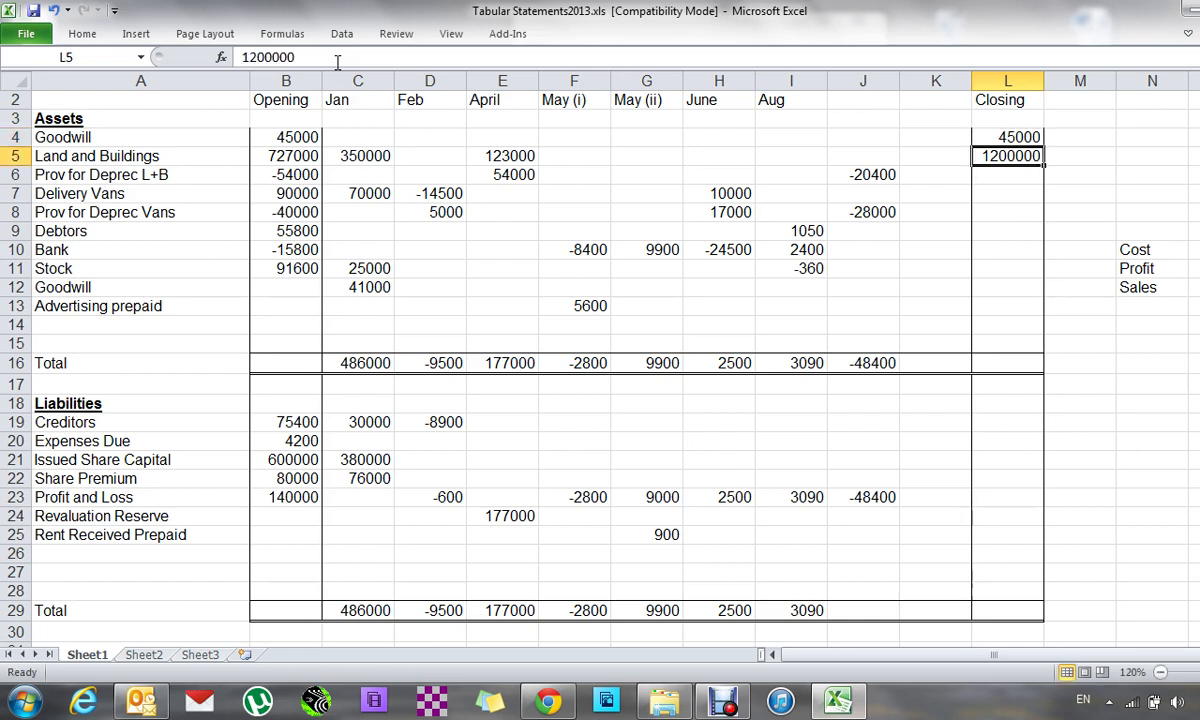
{"action": "key", "text": "Left"}
{"action": "key", "text": "Left"}
{"action": "key", "text": "Left"}
{"action": "key", "text": "Left"}
{"action": "key", "text": "Left"}
{"action": "key", "text": "Left"}
{"action": "key", "text": "Left"}
{"action": "key", "text": "Left"}
{"action": "key", "text": "Left"}
{"action": "key", "text": "Down"}
{"action": "key", "text": "Down"}
{"action": "key", "text": "Down"}
{"action": "key", "text": "Down"}
{"action": "key", "text": "Down"}
{"action": "key", "text": "Down"}
{"action": "key", "text": "Down"}
- Change Goodwill's closing value to 86000 and enter its Jan figure 41000 in C4
{"action": "key", "text": "Up"}
{"action": "key", "text": "Up"}
{"action": "key", "text": "Up"}
{"action": "key", "text": "Up"}
{"action": "key", "text": "Up"}
{"action": "key", "text": "Up"}
{"action": "key", "text": "Up"}
{"action": "key", "text": "Up"}
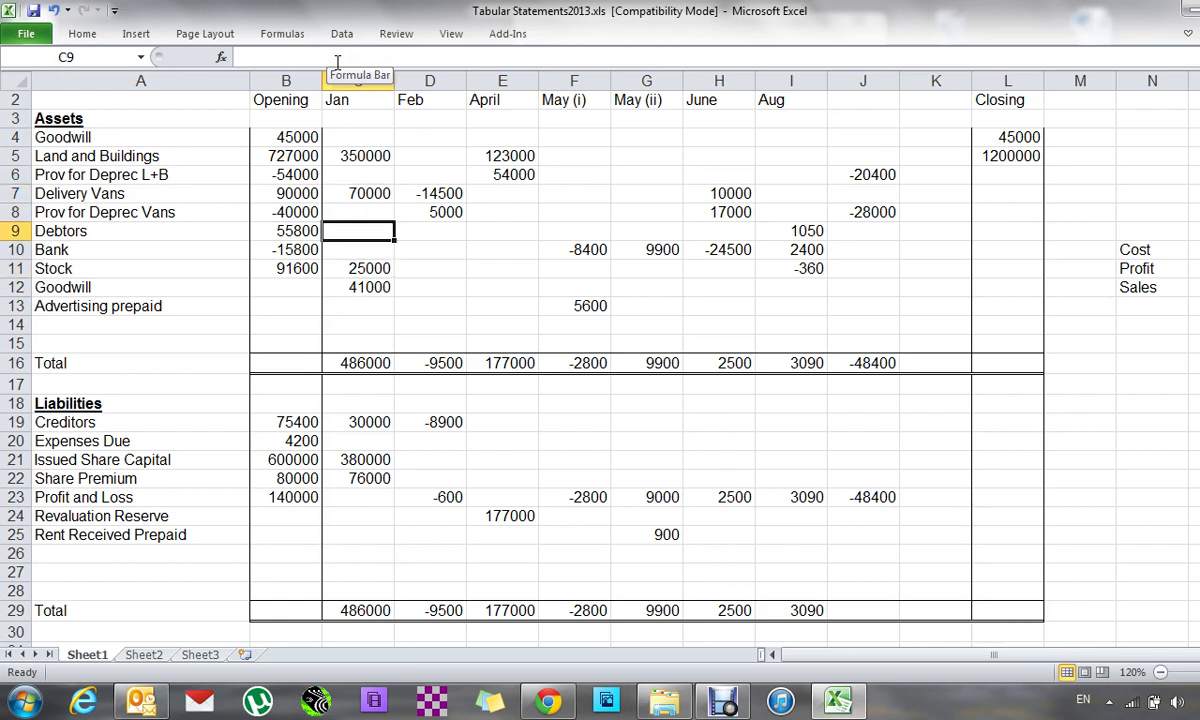
{"action": "key", "text": "Right"}
{"action": "key", "text": "Right"}
{"action": "key", "text": "Right"}
{"action": "key", "text": "Right"}
{"action": "key", "text": "Right"}
{"action": "key", "text": "Right"}
{"action": "key", "text": "Right"}
{"action": "key", "text": "Right"}
{"action": "key", "text": "Right"}
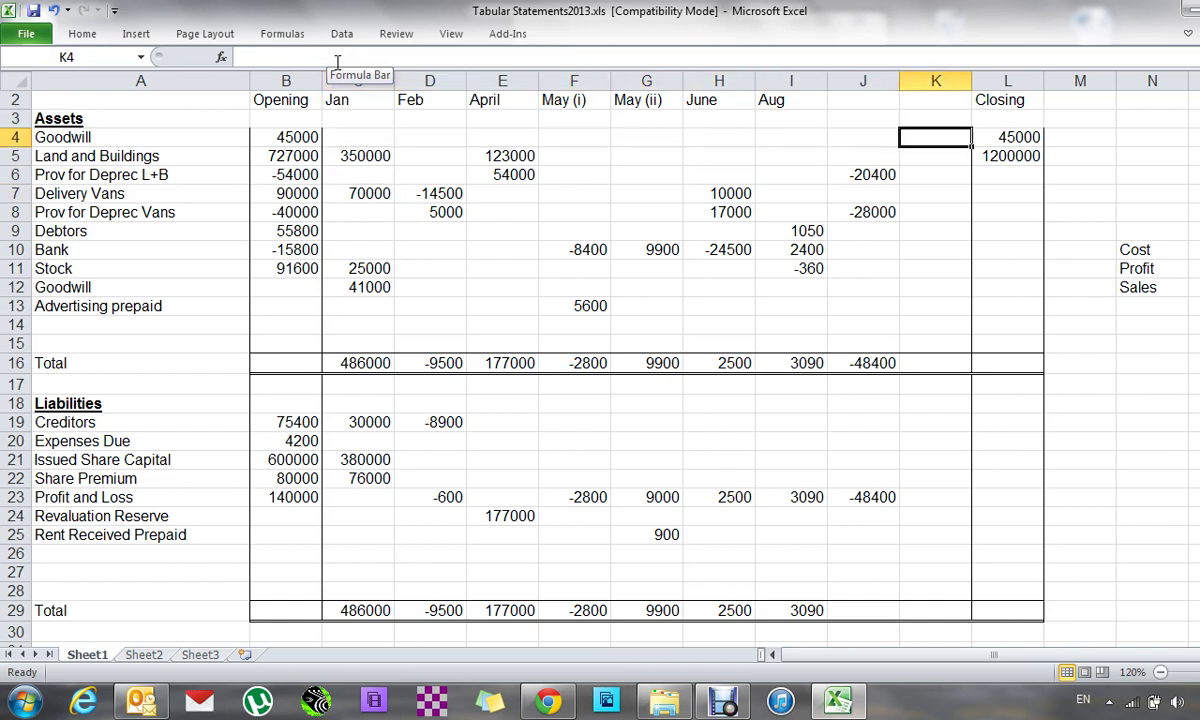
{"action": "type", "text": "8"}
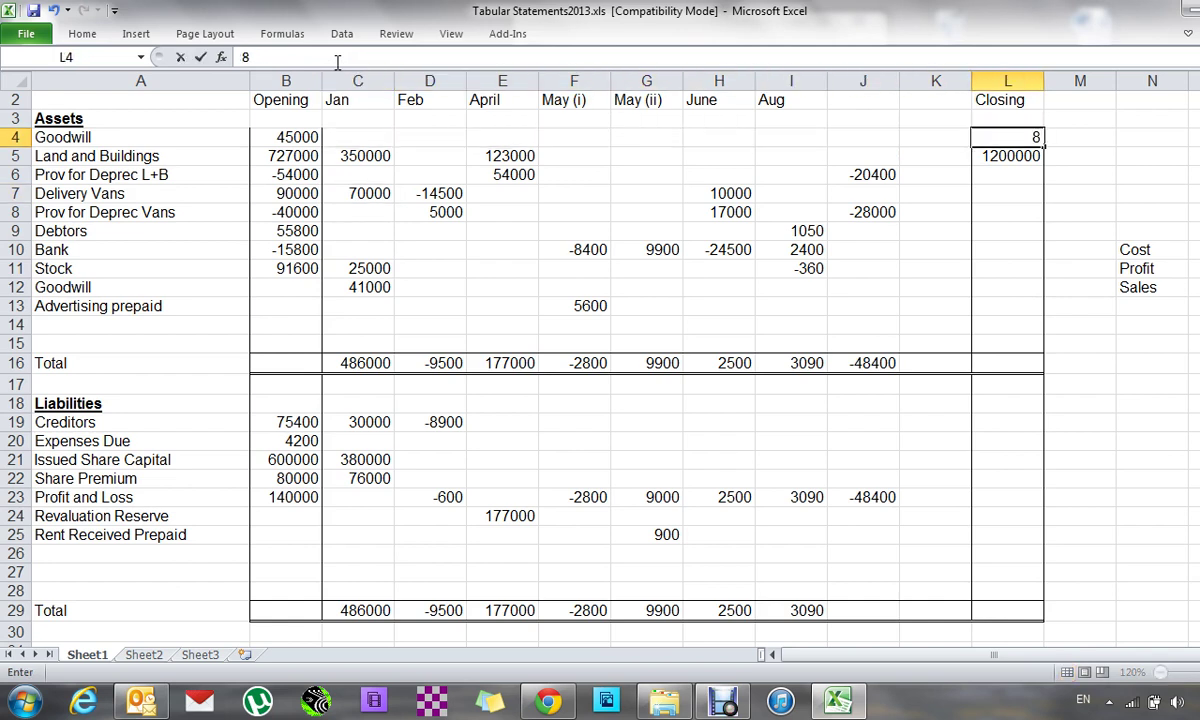
{"action": "type", "text": "6000"}
{"action": "key", "text": "Left"}
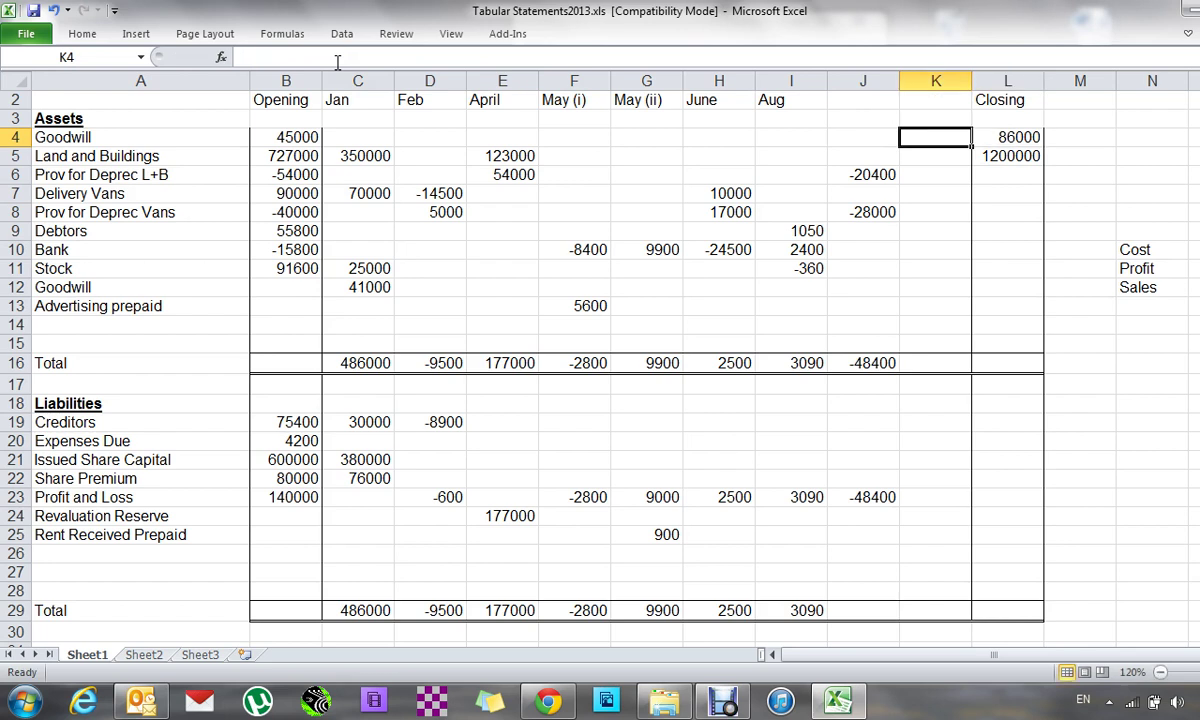
{"action": "key", "text": "Left"}
{"action": "key", "text": "Left"}
{"action": "key", "text": "Left"}
{"action": "key", "text": "Left"}
{"action": "key", "text": "Left"}
{"action": "key", "text": "Left"}
{"action": "key", "text": "Left"}
{"action": "key", "text": "Left"}
{"action": "type", "text": "41000"}
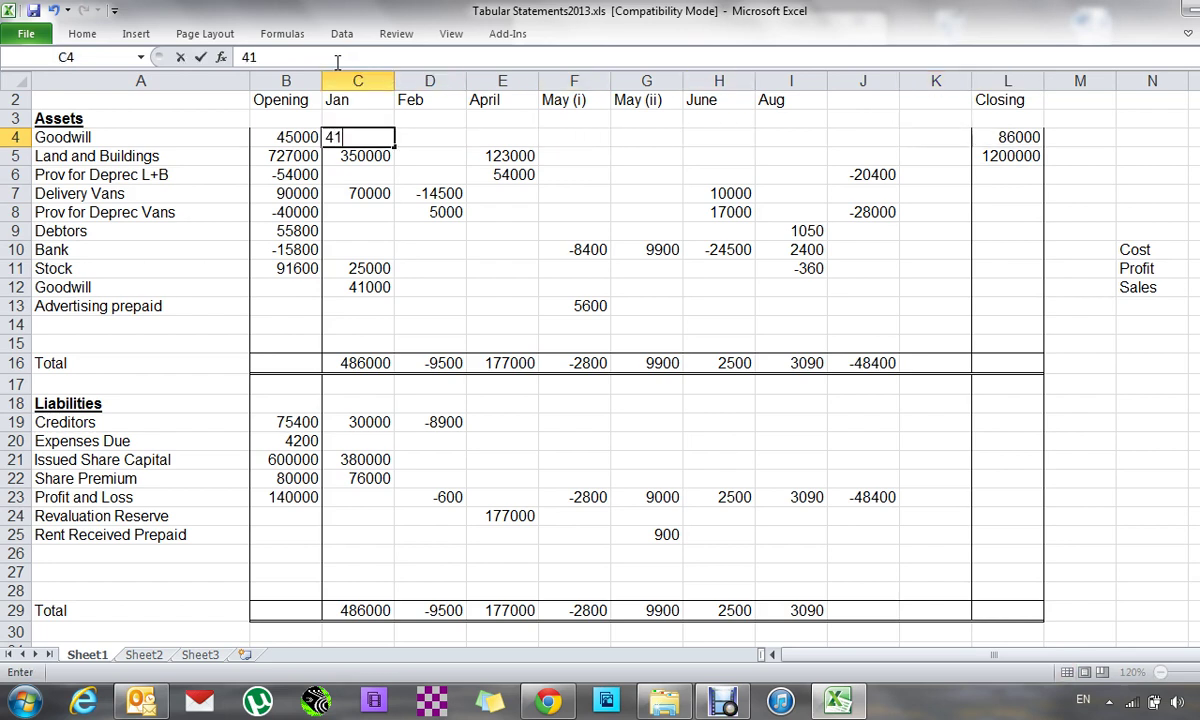
{"action": "key", "text": "Return"}
- Delete the entire duplicate Goodwill row 12
{"action": "key", "text": "Down"}
{"action": "key", "text": "Down"}
{"action": "key", "text": "Down"}
{"action": "key", "text": "Down"}
{"action": "key", "text": "Down"}
{"action": "key", "text": "Down"}
{"action": "key", "text": "Down"}
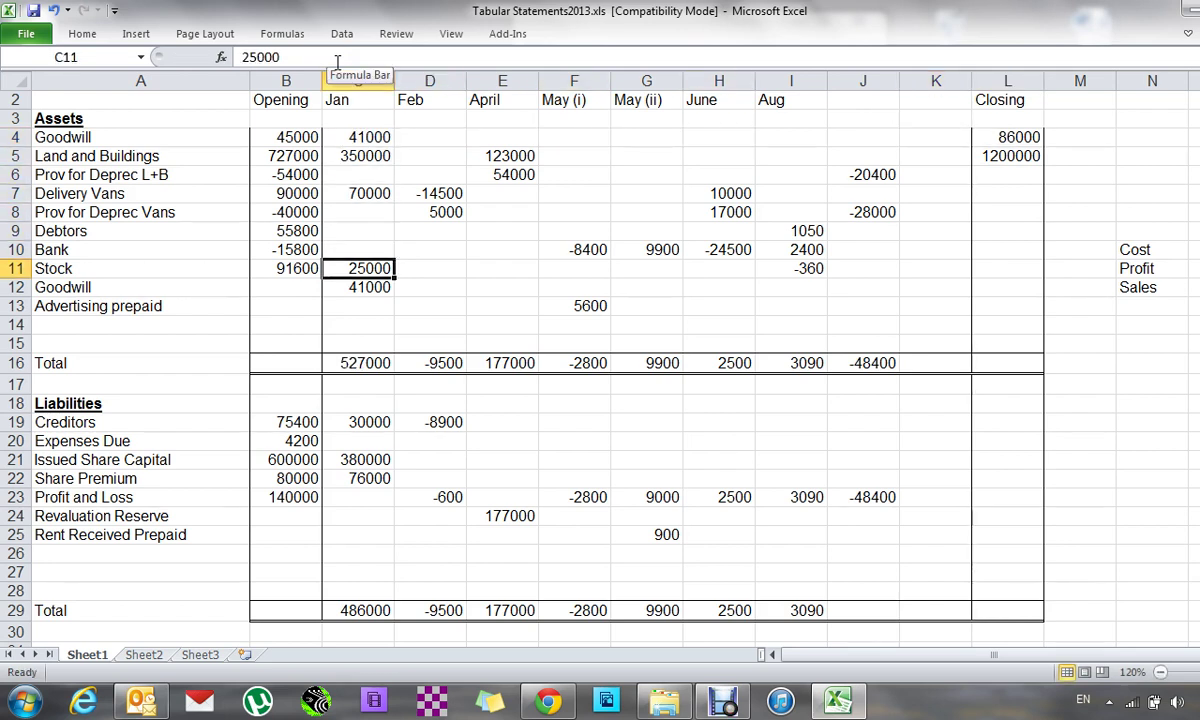
{"action": "key", "text": "ctrl+minus"}
{"action": "key", "text": "r"}
{"action": "key", "text": "Return"}
{"action": "key", "text": "Down"}
{"action": "key", "text": "Right"}
{"action": "key", "text": "Right"}
{"action": "key", "text": "Right"}
{"action": "key", "text": "Right"}
{"action": "key", "text": "Right"}
{"action": "key", "text": "Right"}
{"action": "key", "text": "Right"}
{"action": "key", "text": "Right"}
{"action": "key", "text": "Right"}
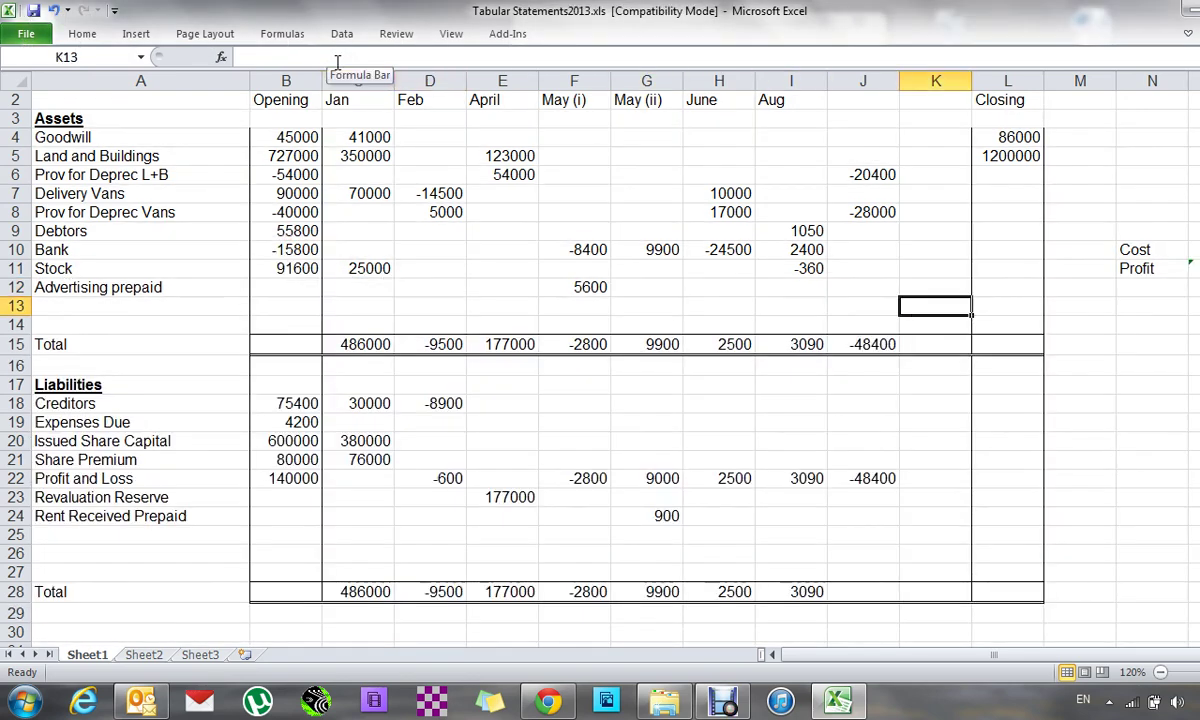
- Bring up the Debut Video Capture window over the statement sheet
{"action": "key", "text": "Up"}
{"action": "key", "text": "Up"}
{"action": "key", "text": "Up"}
{"action": "key", "text": "Up"}
{"action": "key", "text": "Up"}
{"action": "key", "text": "Up"}
{"action": "key", "text": "Up"}
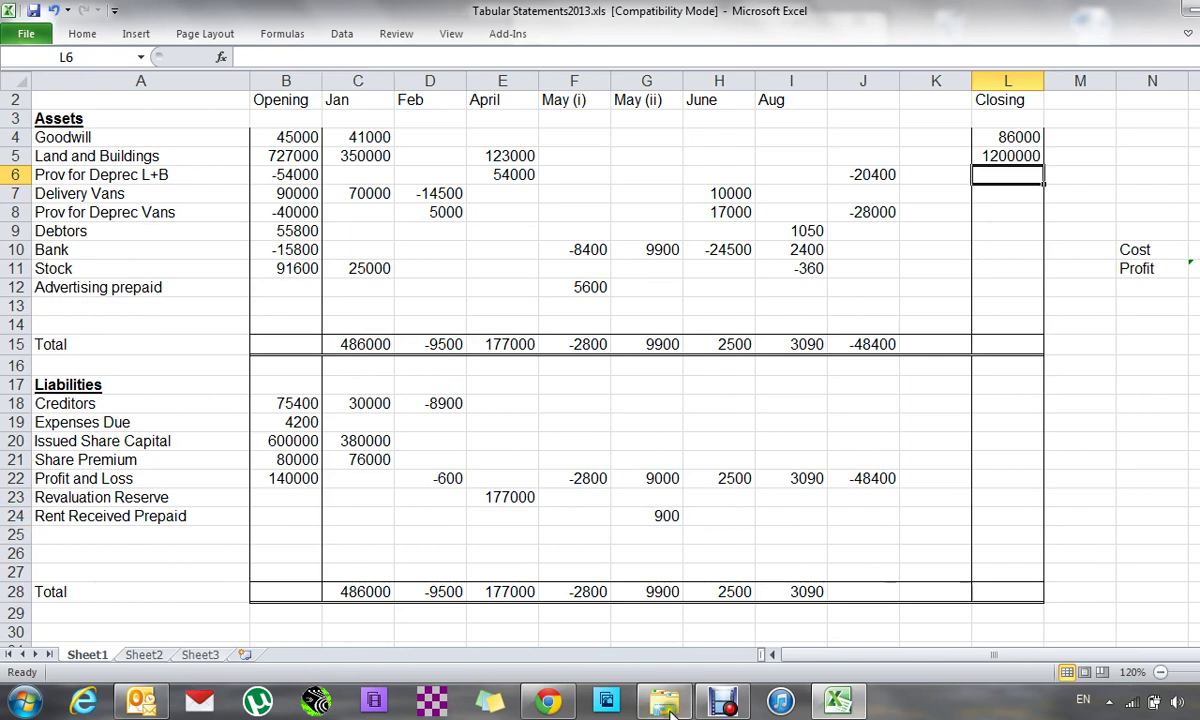
{"action": "left_click", "coordinate": [718, 704]}
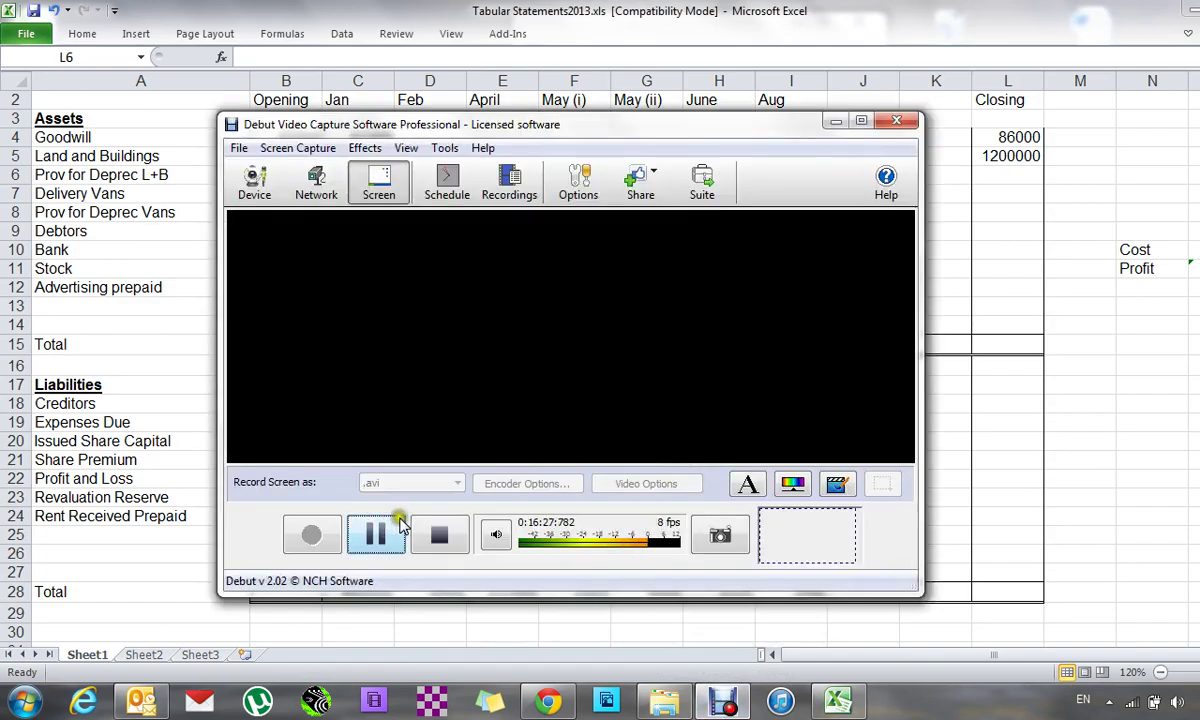